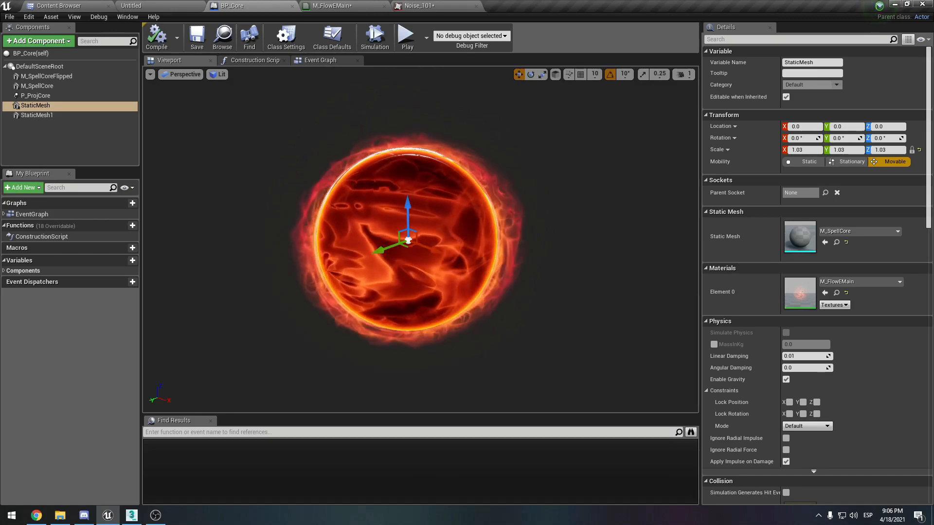
# Examine the node graph of the M_FlowEMain material and the Noise_101 texture used by its Texture Sample.
pyautogui.click(332, 6)
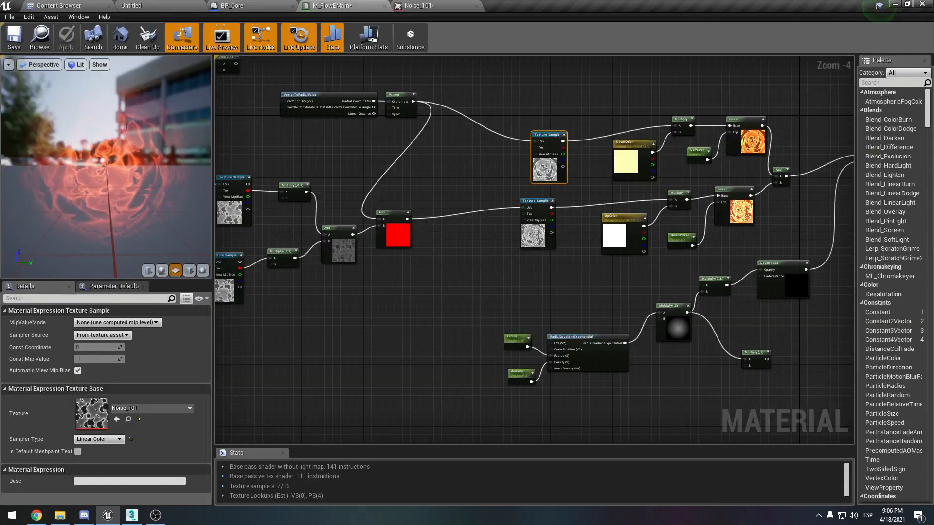
pyautogui.scroll(2, 381, 261)
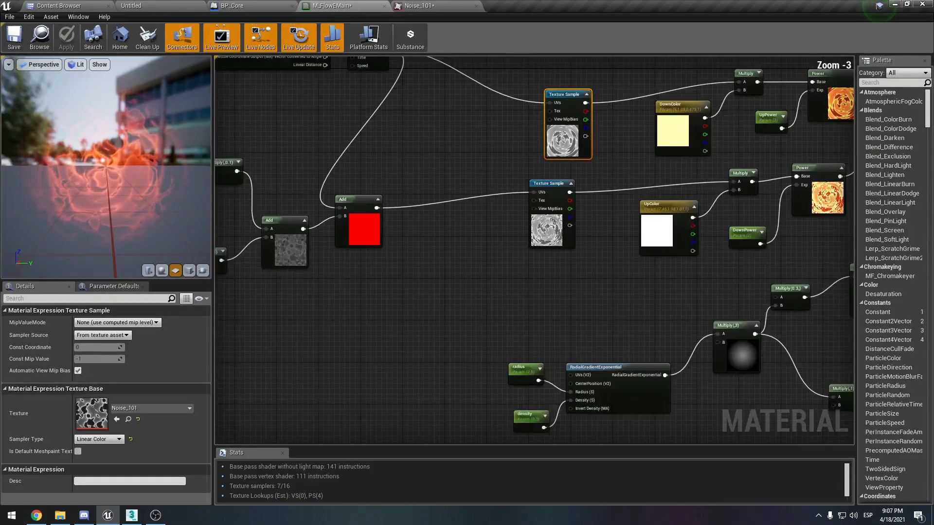
pyautogui.moveTo(324, 320); pyautogui.dragTo(195, 288, button='right')
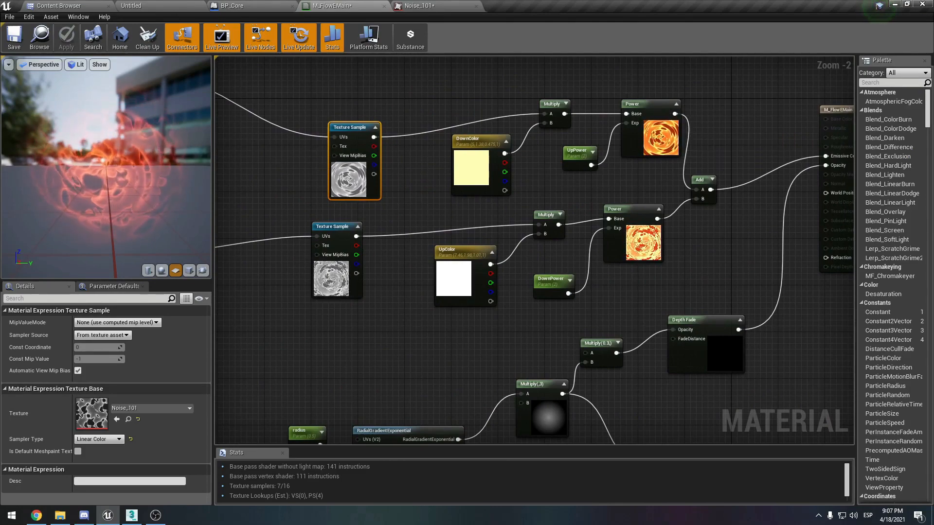
pyautogui.moveTo(723, 270); pyautogui.dragTo(824, 213, button='right')
pyautogui.moveTo(423, 272); pyautogui.dragTo(489, 403, button='right')
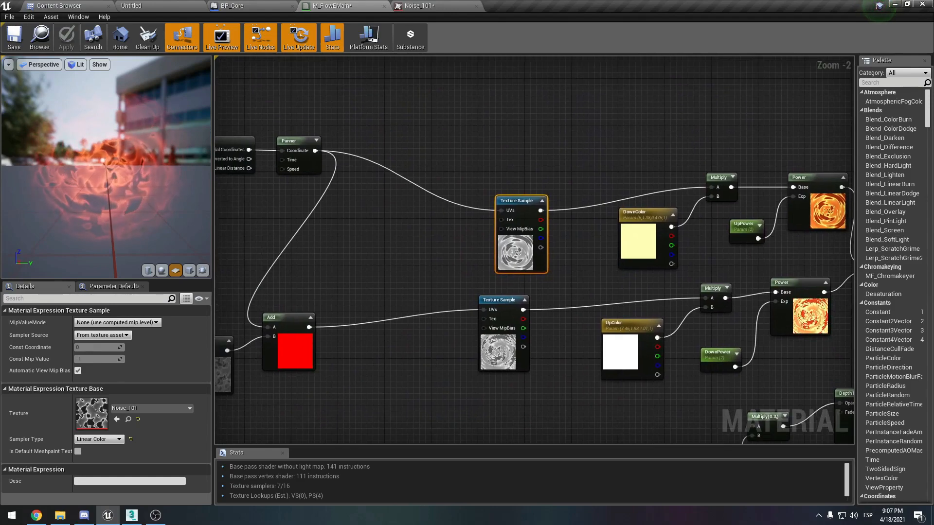
pyautogui.click(418, 5)
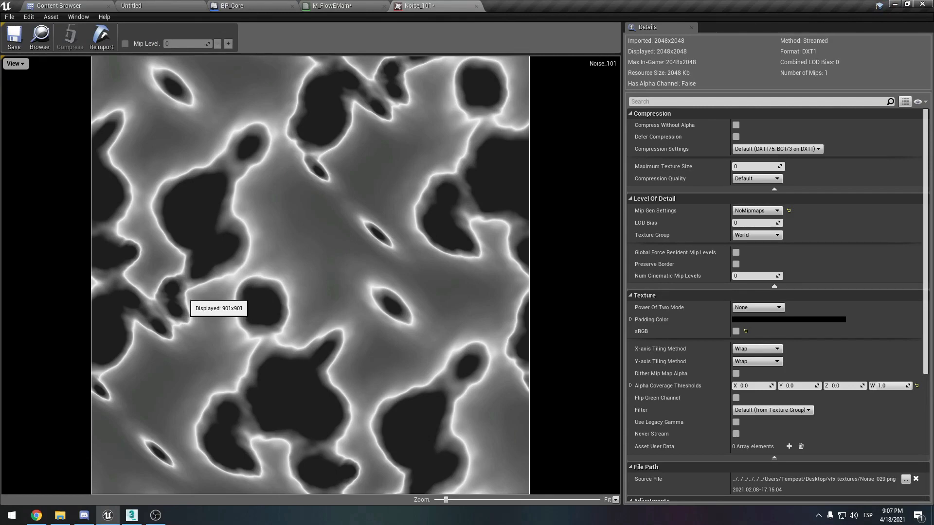
pyautogui.click(333, 6)
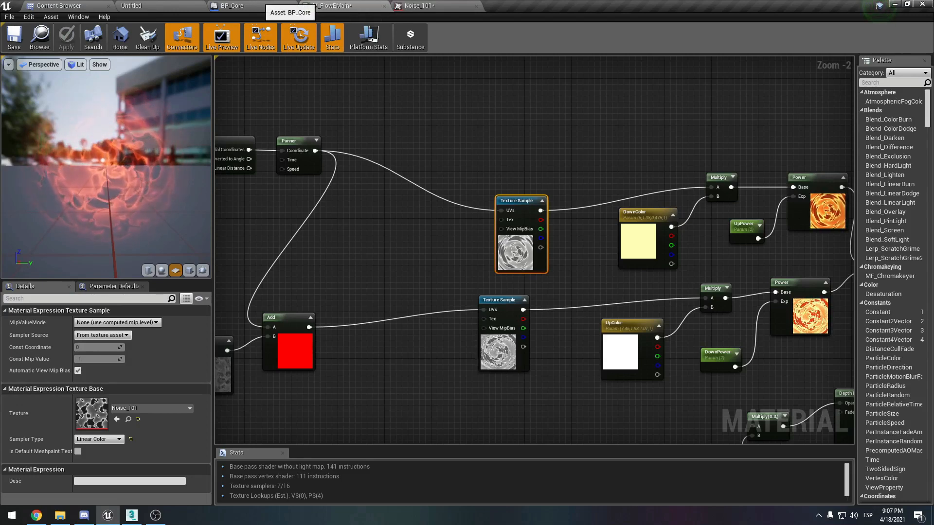
# Create a new material named M_Wisp in the Tutorials content folder and open it for editing.
pyautogui.click(54, 5)
pyautogui.rightClick(400, 58)
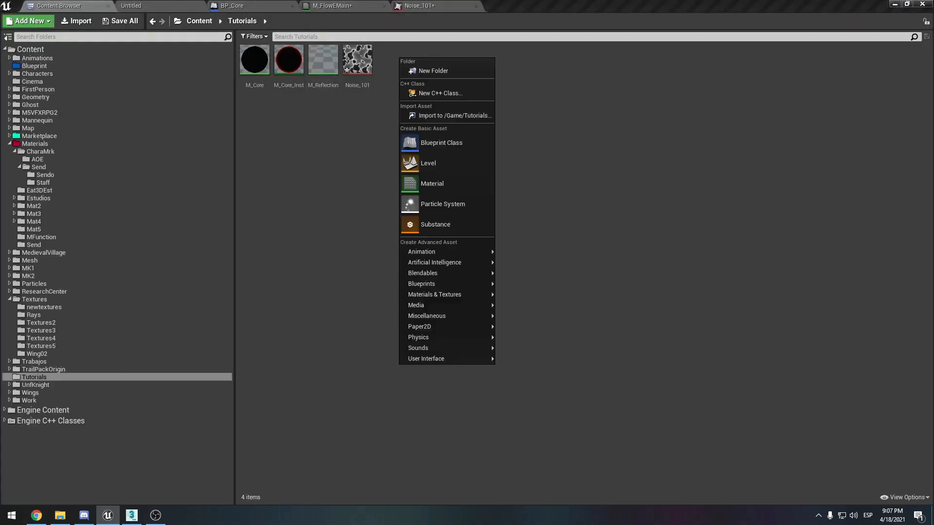
pyautogui.click(432, 184)
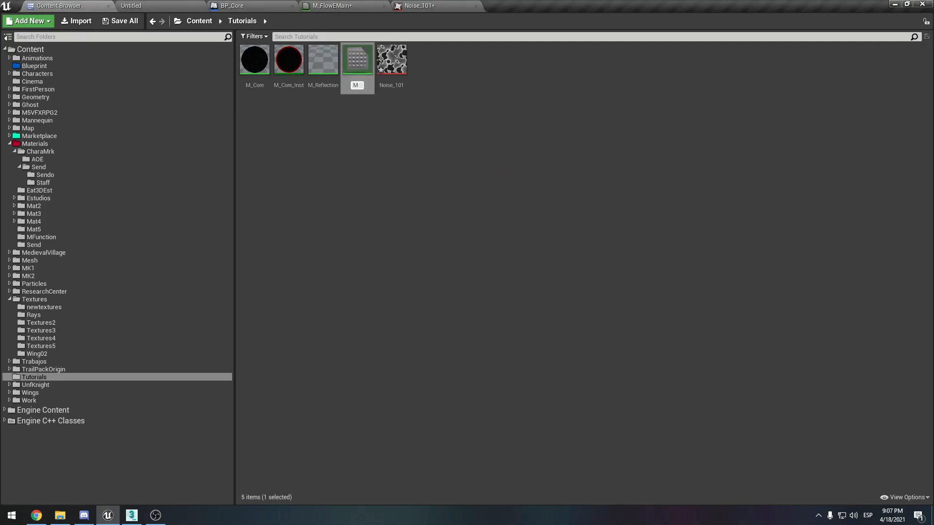
pyautogui.doubleClick(357, 60)
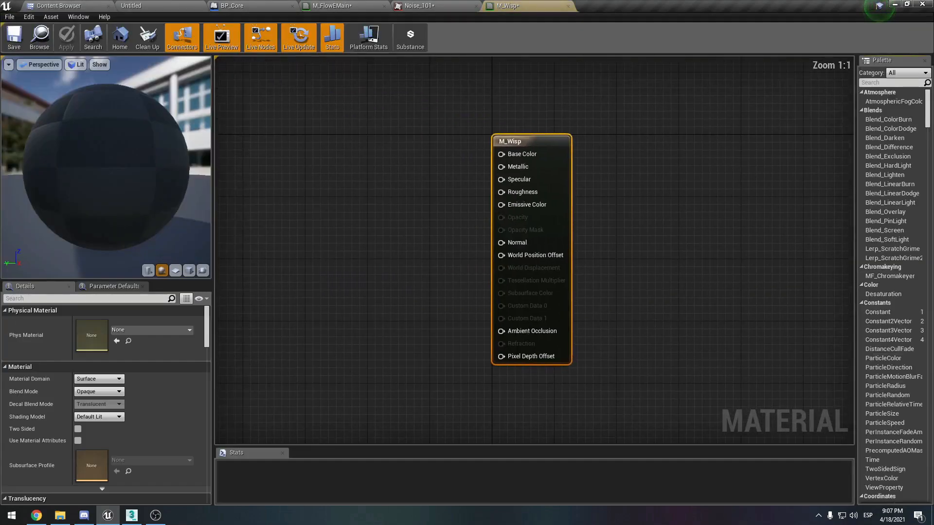
# Set the M_Wisp material to Additive blend mode with Unlit shading and make it Two Sided.
pyautogui.moveTo(443, 166); pyautogui.dragTo(490, 173, button='right')
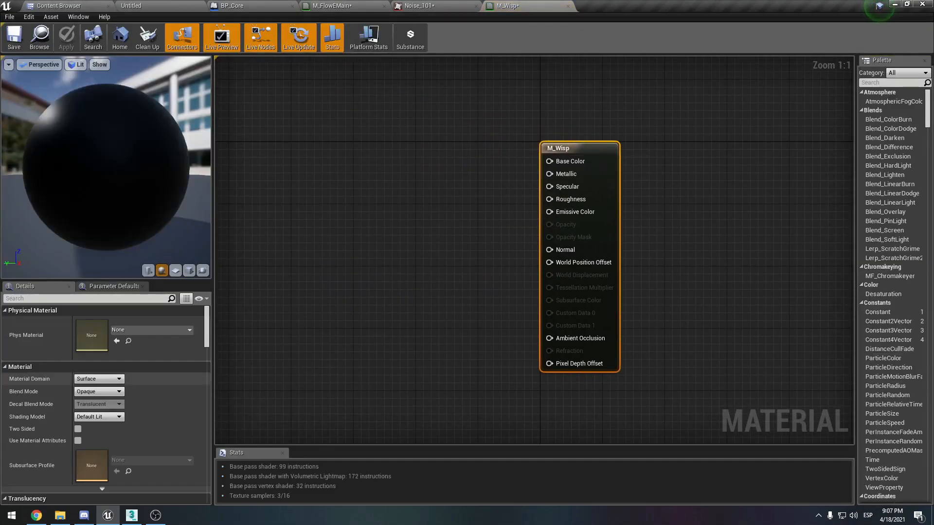
pyautogui.click(99, 391)
pyautogui.click(98, 412)
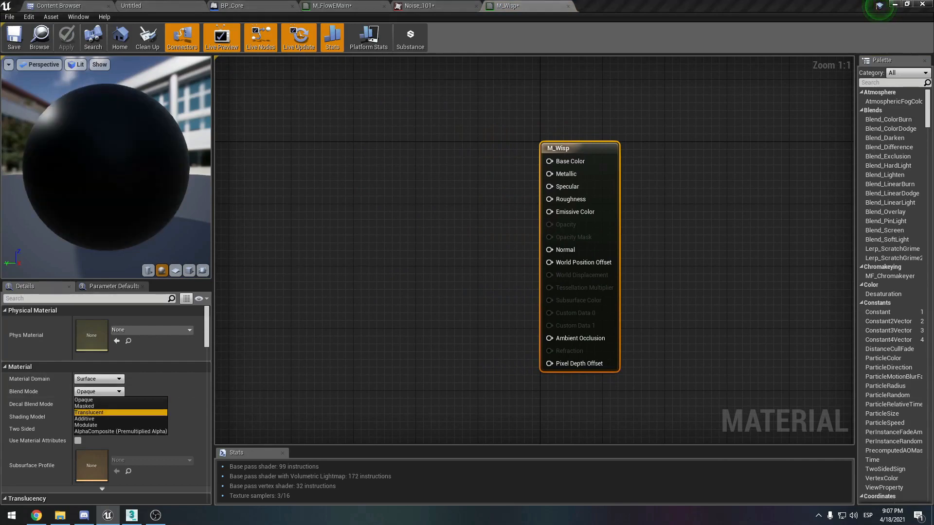
pyautogui.click(99, 391)
pyautogui.click(98, 418)
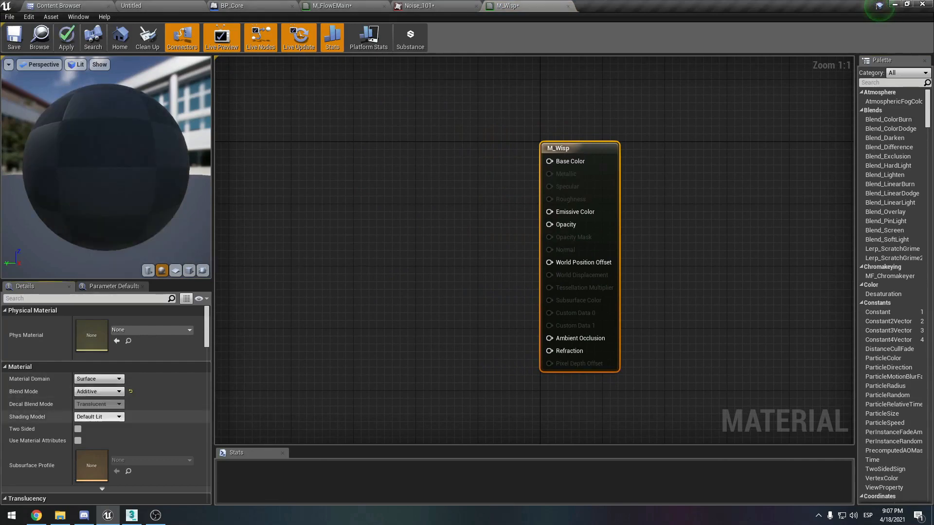
pyautogui.click(99, 417)
pyautogui.click(80, 425)
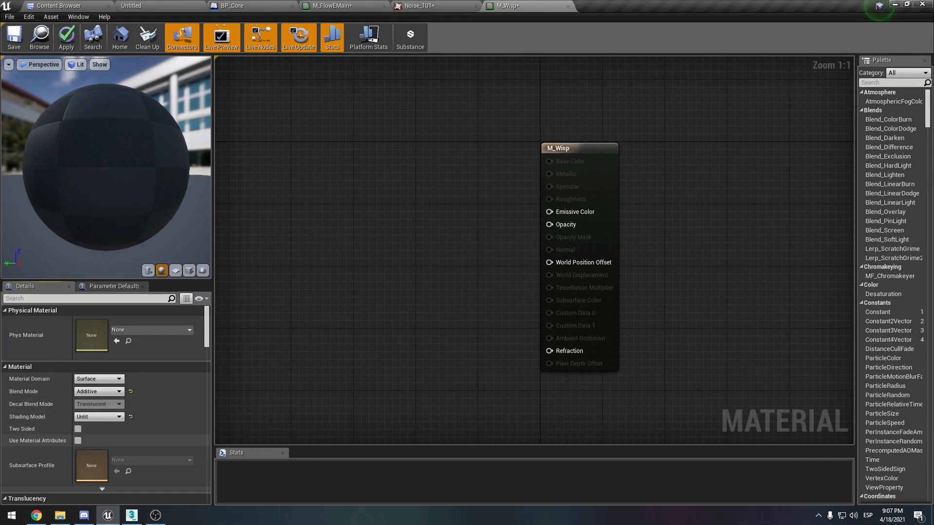
pyautogui.click(78, 429)
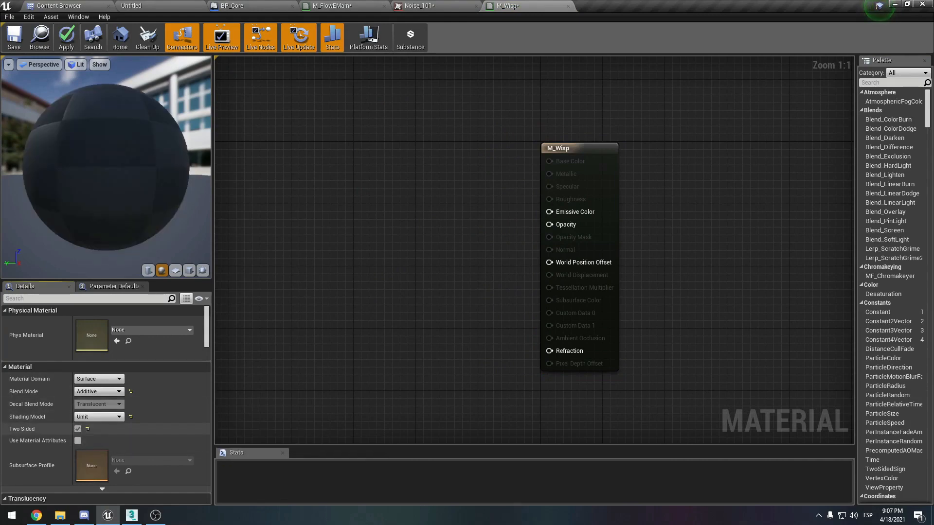
# Add a Texture Sample of Noise_101 to the M_Wisp graph and connect its output to Emissive Color.
pyautogui.moveTo(424, 213); pyautogui.dragTo(514, 217, button='right')
pyautogui.click(433, 6)
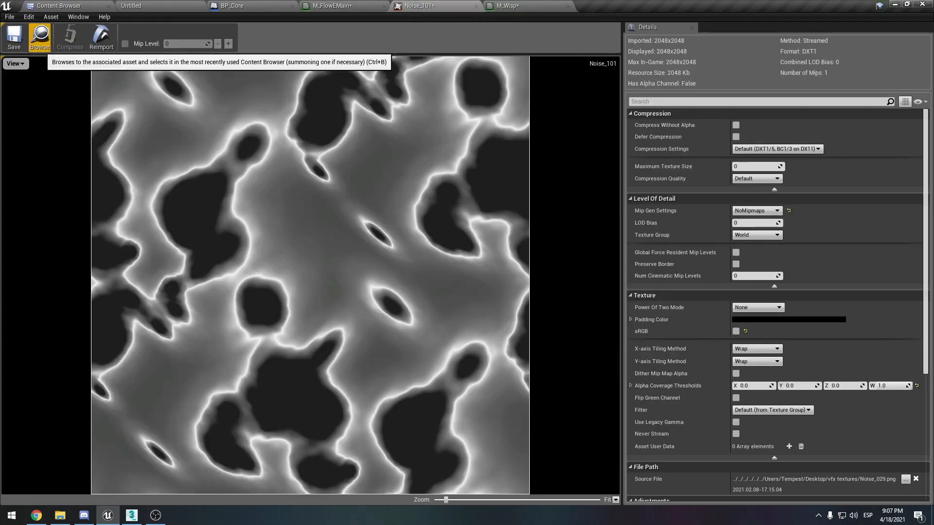
pyautogui.click(40, 44)
pyautogui.click(530, 7)
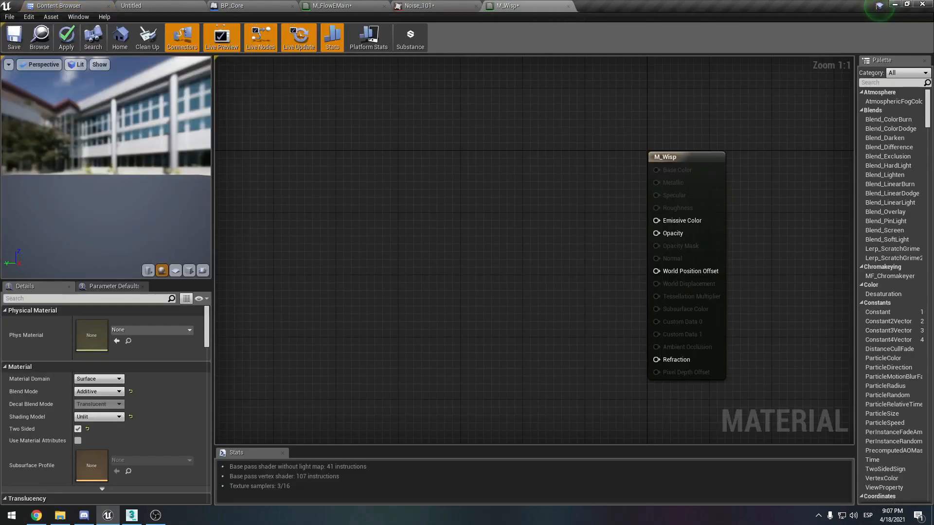
pyautogui.press('t')
pyautogui.click(404, 190)
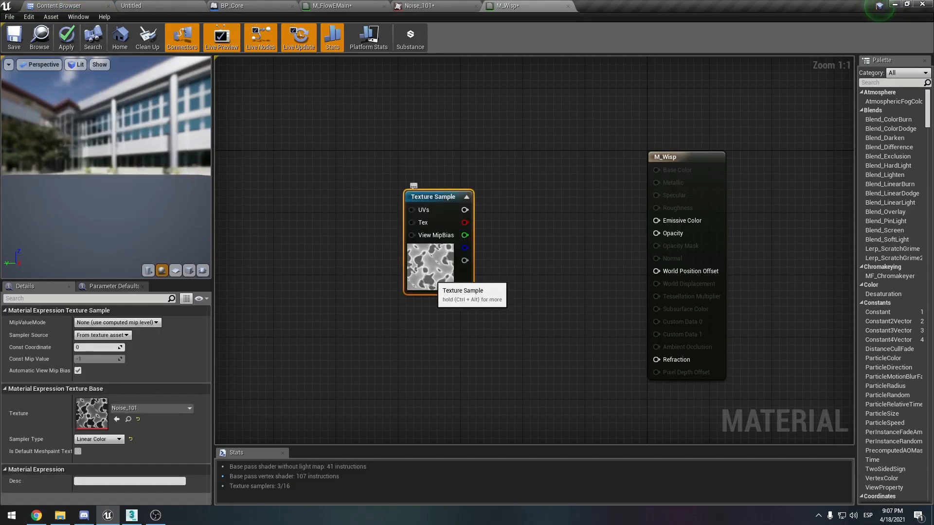
pyautogui.moveTo(431, 272); pyautogui.dragTo(404, 274)
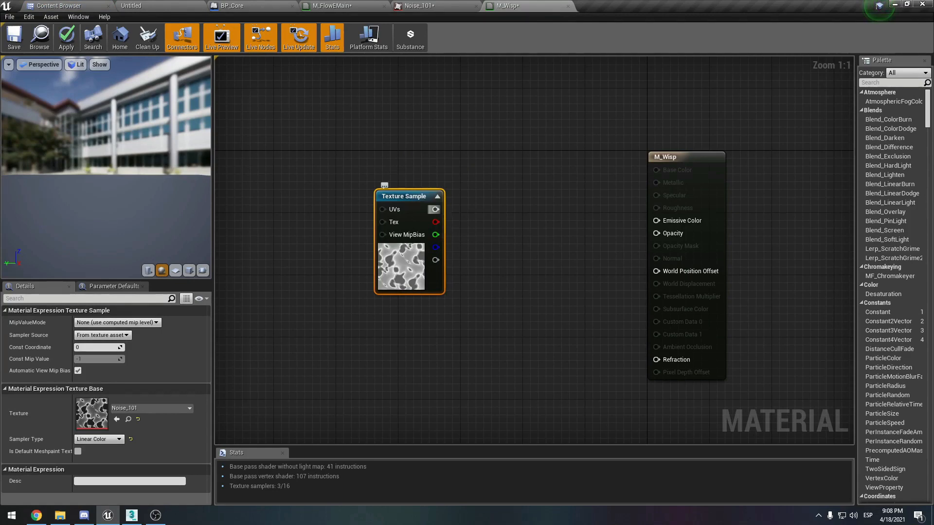
pyautogui.moveTo(436, 209); pyautogui.dragTo(656, 220)
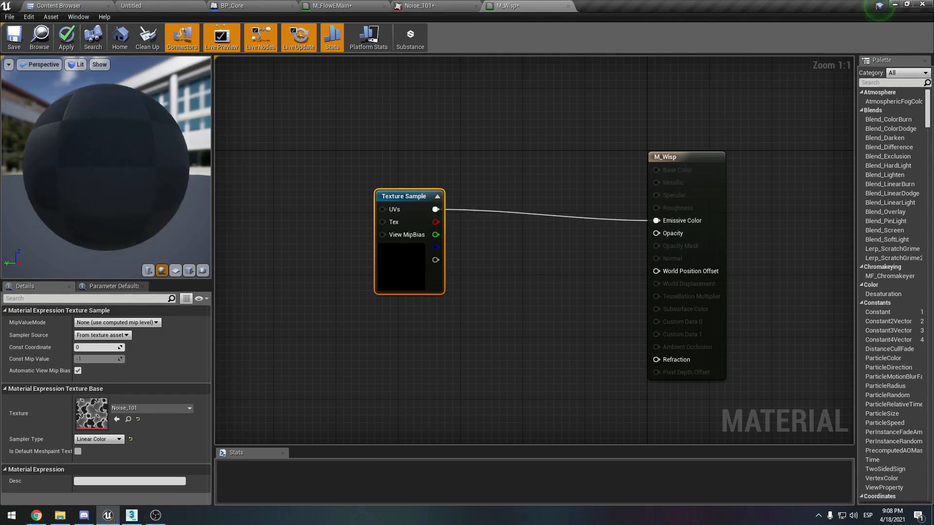
# Switch the material preview mesh to a plane so the noise pattern shows flat.
pyautogui.moveTo(106, 168); pyautogui.dragTo(192, 165)
pyautogui.scroll(-3, 106, 168)
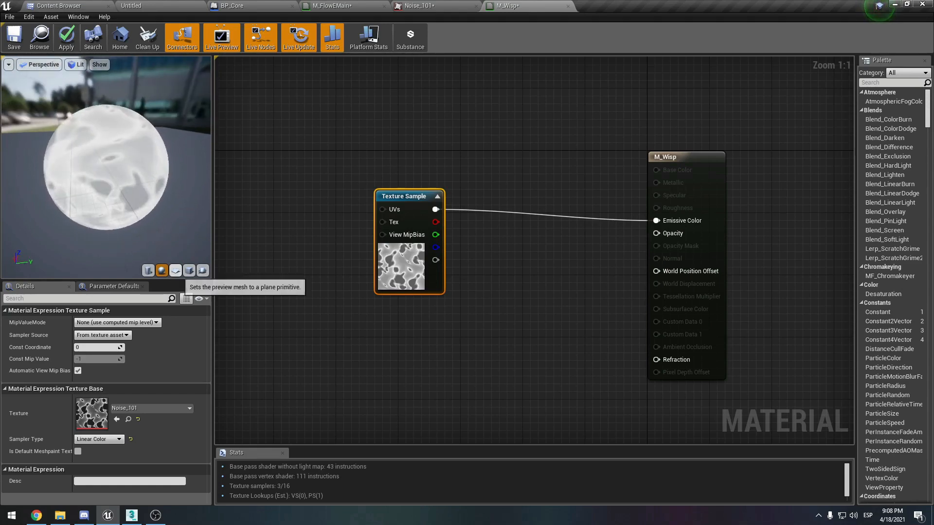
pyautogui.click(176, 270)
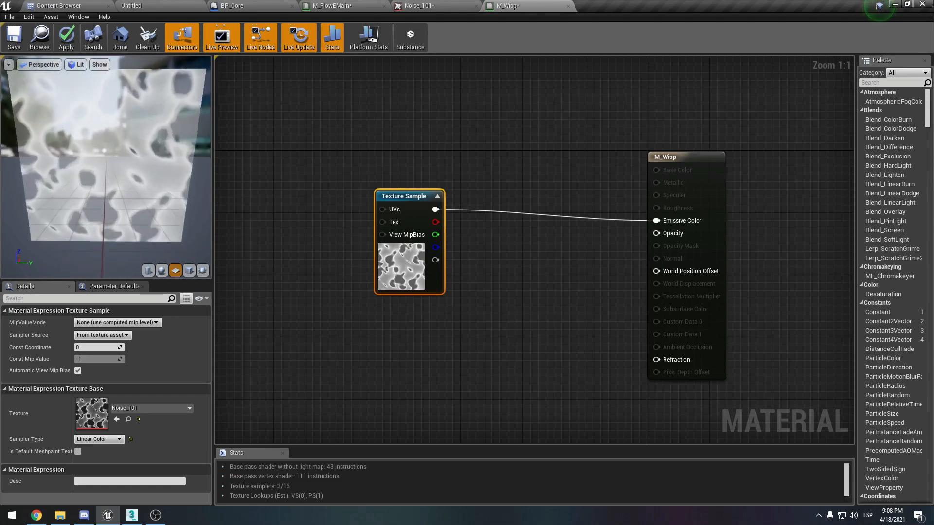
pyautogui.moveTo(106, 168)
pyautogui.mouseDown()
pyautogui.moveTo(134, 160)
pyautogui.moveTo(109, 183)
pyautogui.moveTo(112, 170)
pyautogui.moveTo(98, 160)
pyautogui.mouseUp()
pyautogui.scroll(3, 106, 167)
pyautogui.scroll(-4, 106, 167)
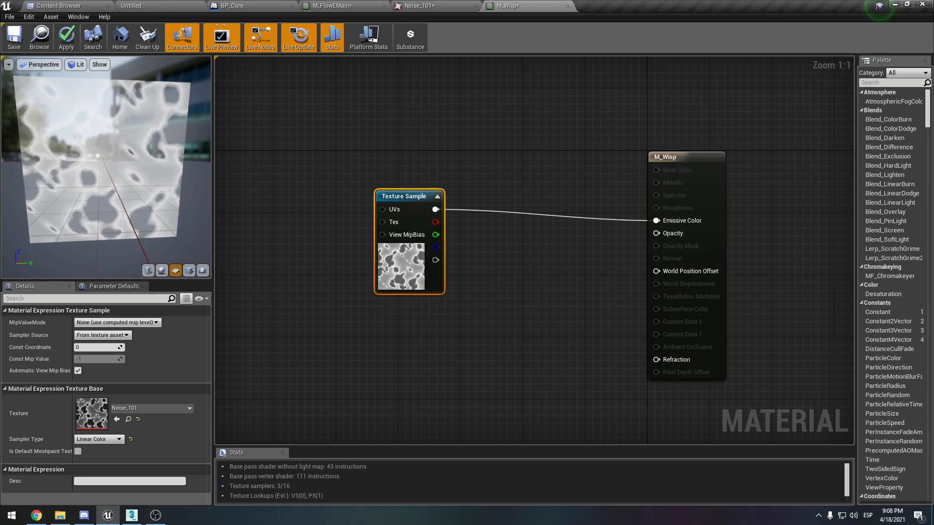
pyautogui.moveTo(106, 168)
pyautogui.mouseDown()
pyautogui.moveTo(111, 199)
pyautogui.moveTo(107, 183)
pyautogui.mouseUp()
# Move the Texture Sample farther from the output node, add a Panner before it, and connect the Panner to its UVs.
pyautogui.moveTo(397, 264); pyautogui.dragTo(295, 218)
pyautogui.moveTo(374, 223); pyautogui.dragTo(560, 256, button='right')
pyautogui.click(560, 256)
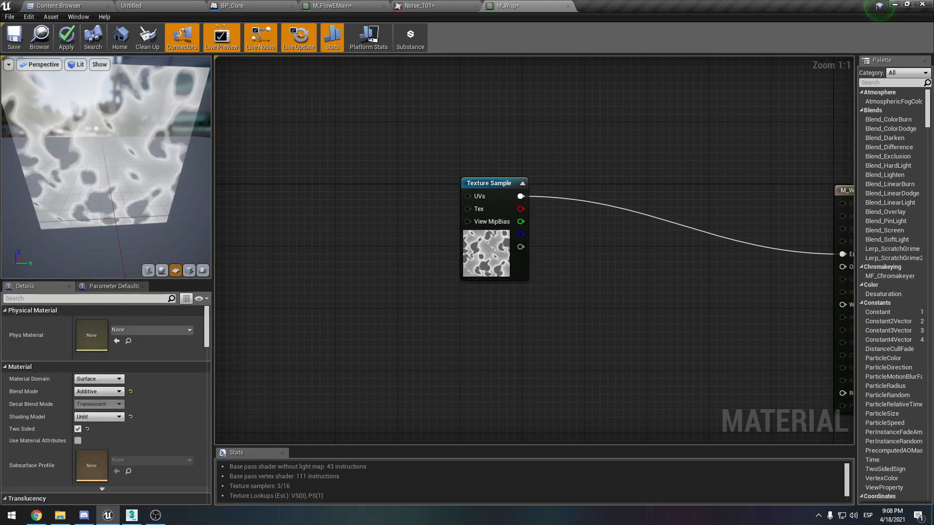
pyautogui.press('p')
pyautogui.click(339, 188)
pyautogui.moveTo(350, 195); pyautogui.dragTo(340, 185)
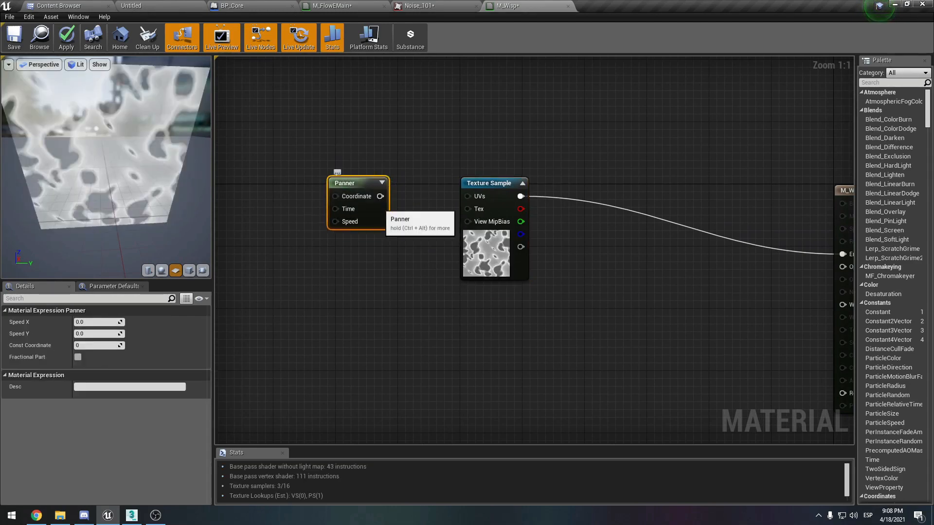
pyautogui.moveTo(380, 196); pyautogui.dragTo(466, 196)
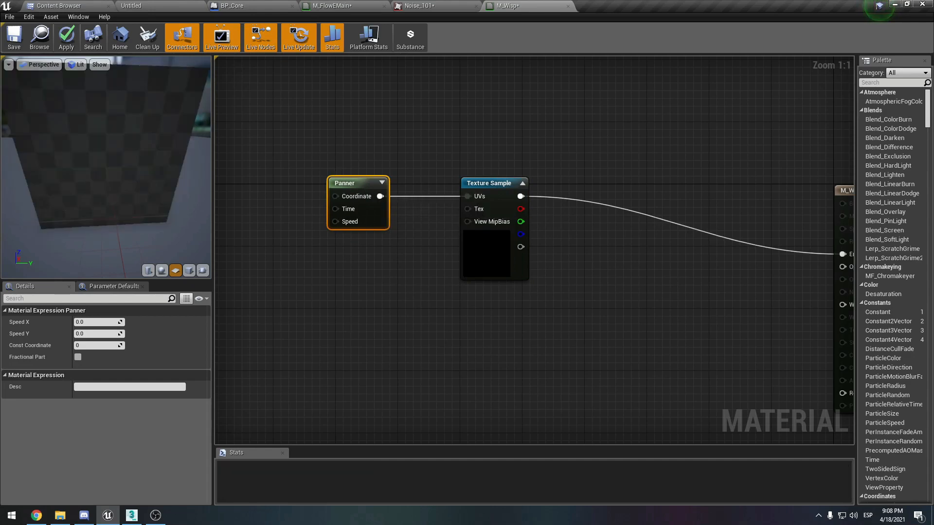
pyautogui.moveTo(346, 185); pyautogui.dragTo(354, 185)
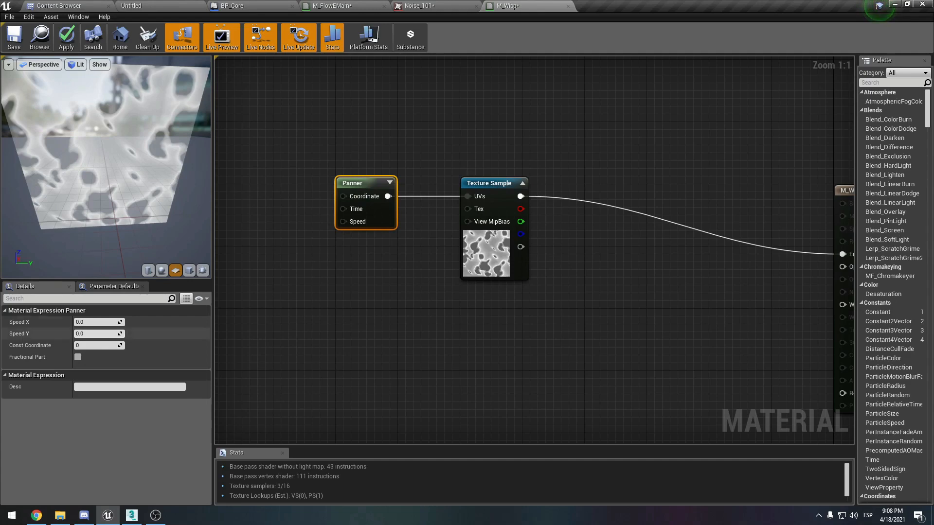
# Try Panner Speed X values of 1, -1 and -0.4, and reset Speed X to 0.
pyautogui.write('1')
pyautogui.press('Tab')
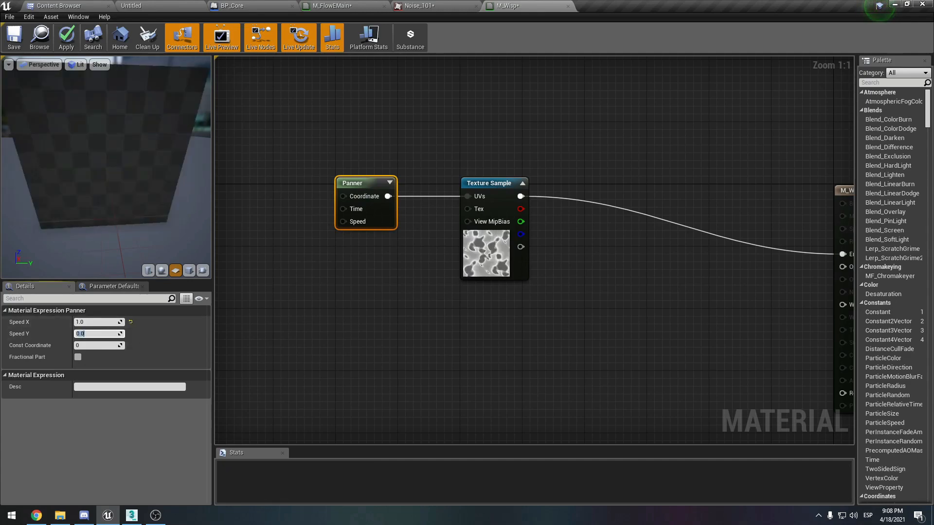
pyautogui.click(96, 322)
pyautogui.write('-1')
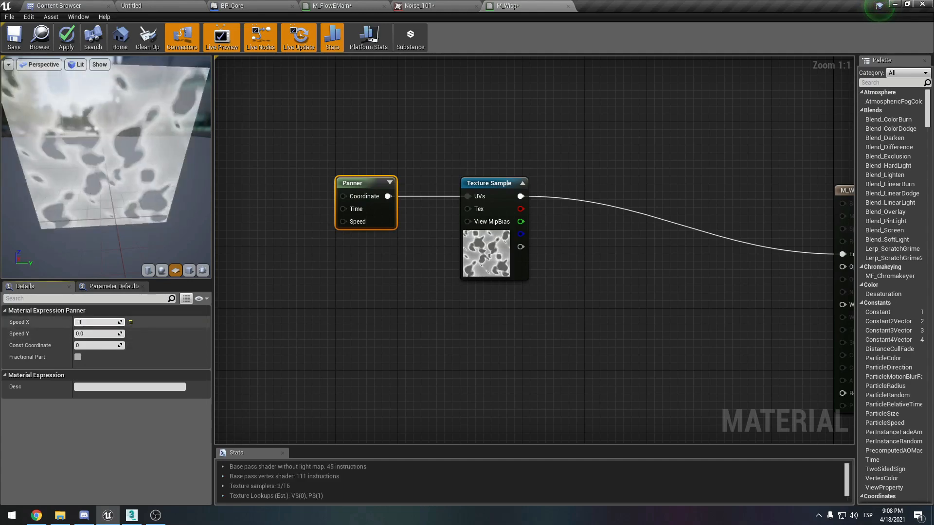
pyautogui.press('Return')
pyautogui.write('-')
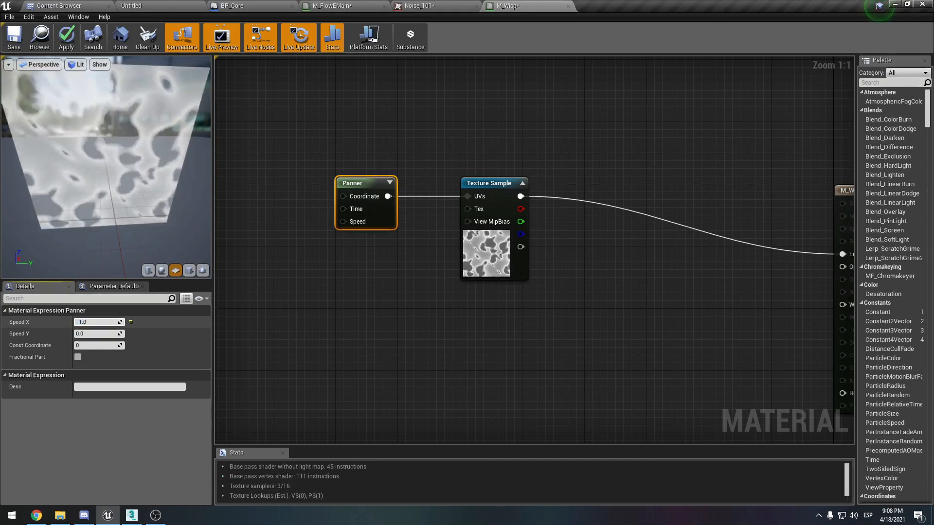
pyautogui.write('0.4')
pyautogui.press('Return')
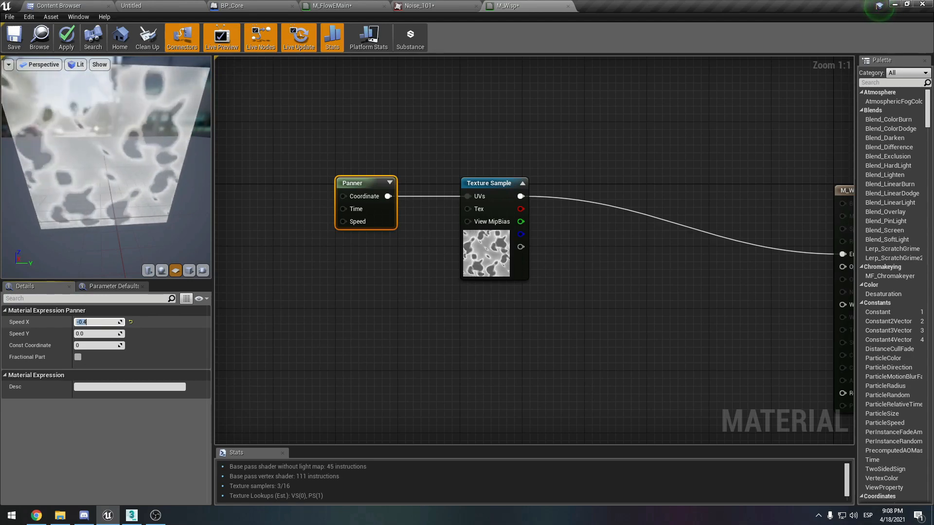
pyautogui.write('0')
pyautogui.press('Return')
# Set the Panner's Speed Y to 0.4.
pyautogui.press('Tab')
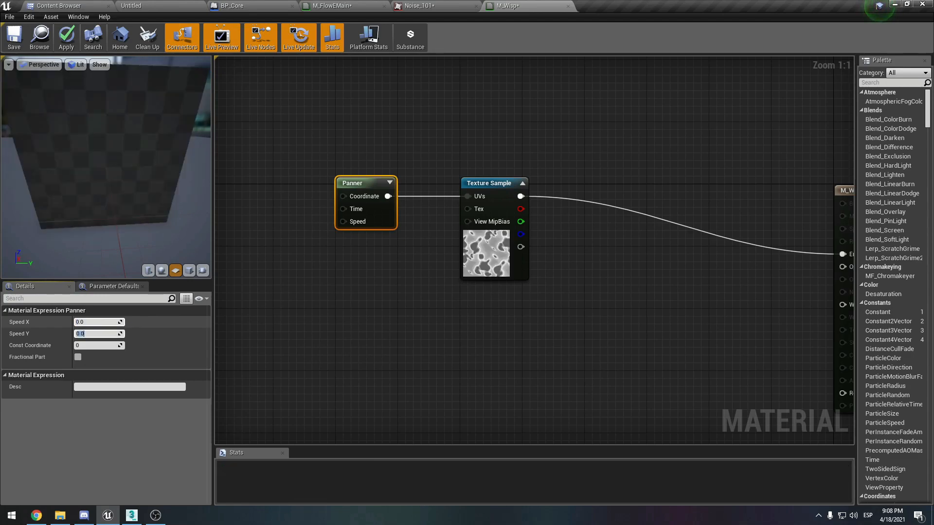
pyautogui.write('0.4')
pyautogui.press('Return')
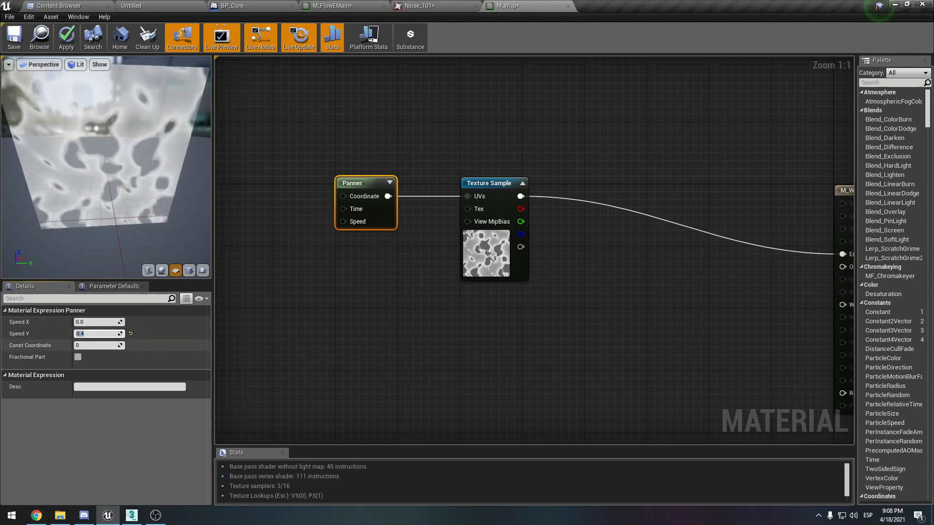
# Add a VectorToRadialValue function node to the graph near the Panner.
pyautogui.moveTo(280, 218); pyautogui.dragTo(353, 246, button='right')
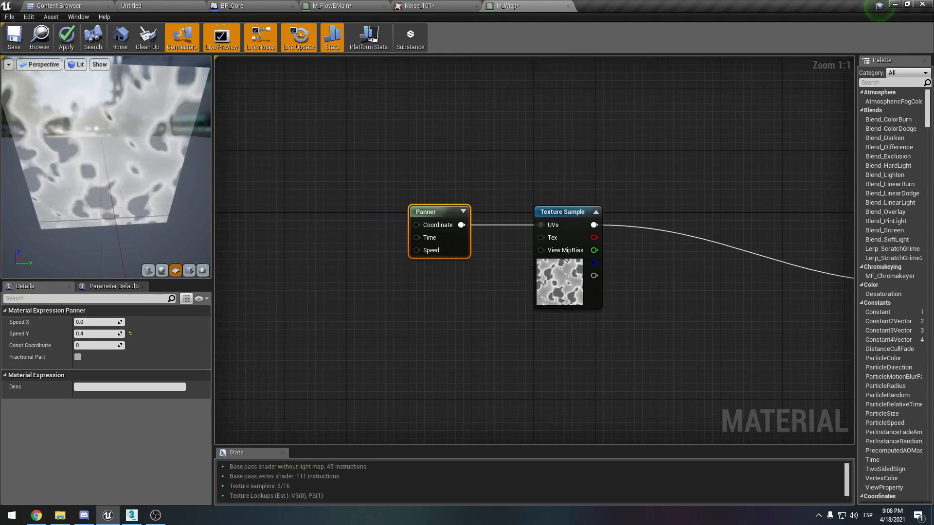
pyautogui.rightClick(256, 165)
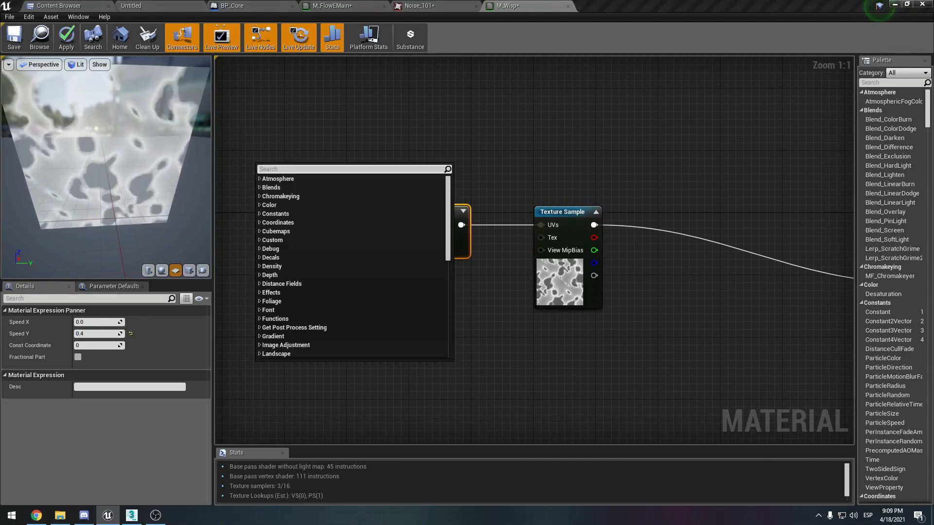
pyautogui.write('vector to ra')
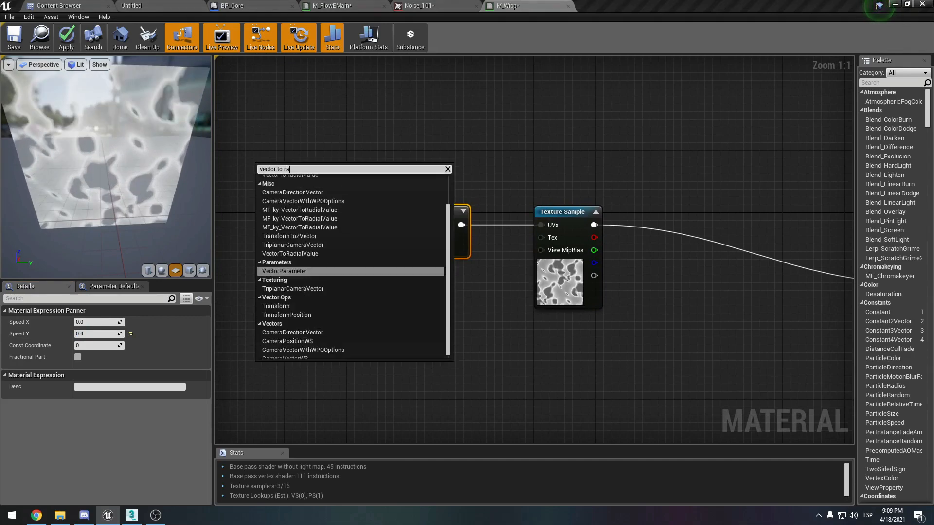
pyautogui.press('BackSpace')
pyautogui.press('BackSpace')
pyautogui.press('BackSpace')
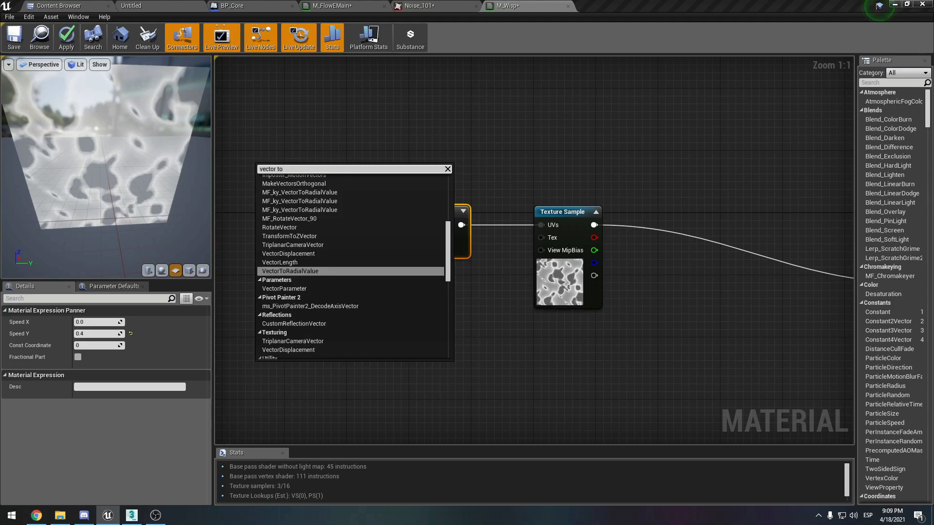
pyautogui.write('radia')
pyautogui.press('Return')
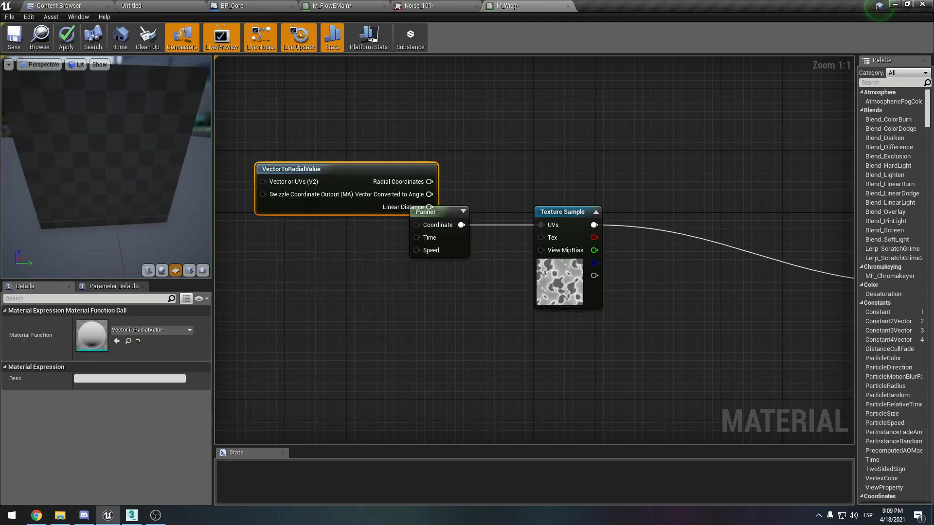
# Place the VectorToRadialValue node before the Panner and connect its Radial Coordinates output to the Panner's Coordinate input.
pyautogui.moveTo(306, 173); pyautogui.dragTo(372, 174, button='right')
pyautogui.moveTo(398, 166); pyautogui.dragTo(357, 201)
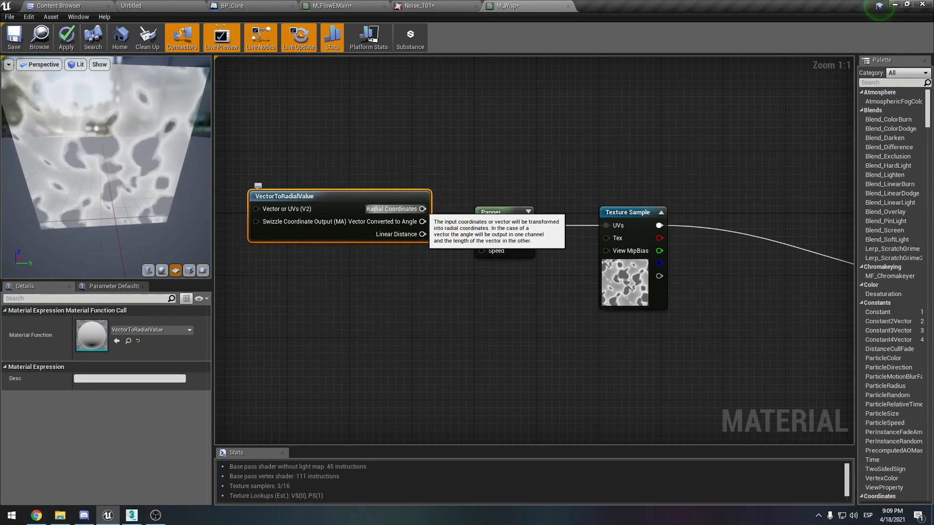
pyautogui.moveTo(422, 209); pyautogui.dragTo(495, 238)
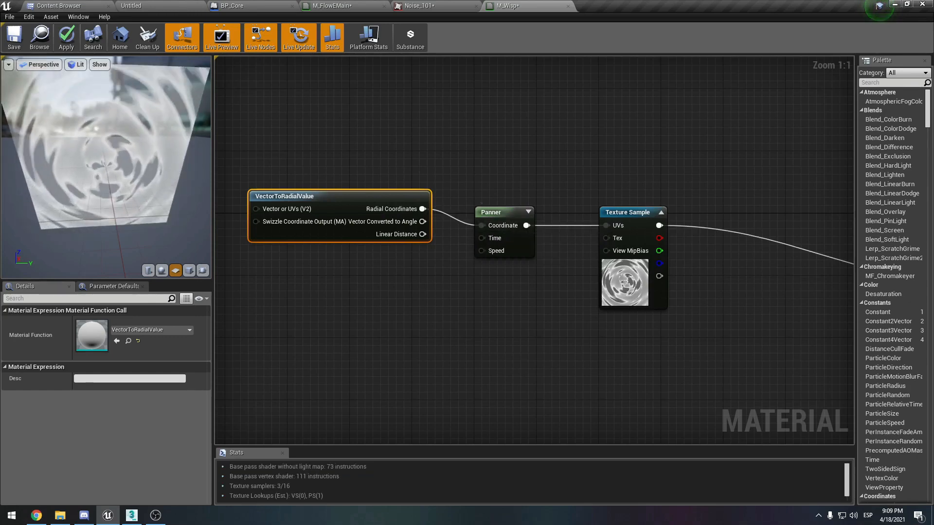
# Switch the material preview mesh to a sphere to examine the radial noise on it.
pyautogui.click(624, 282)
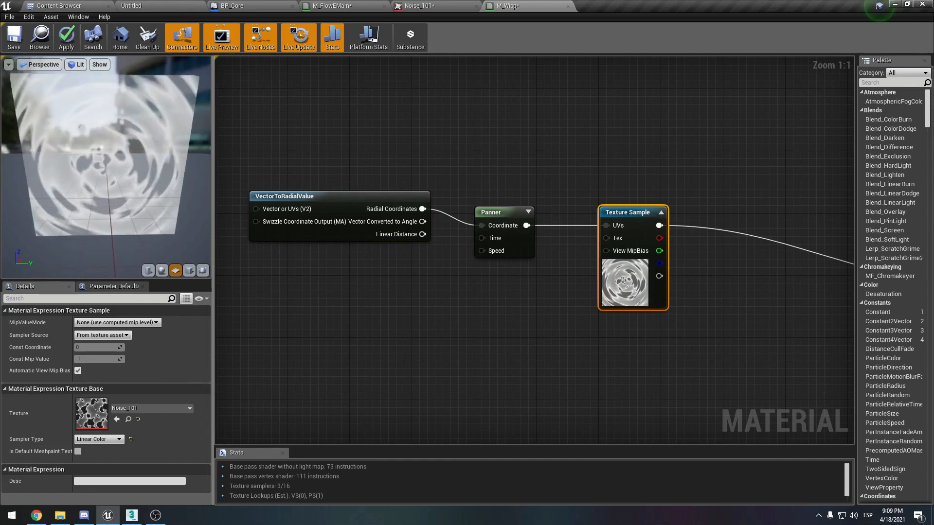
pyautogui.click(163, 271)
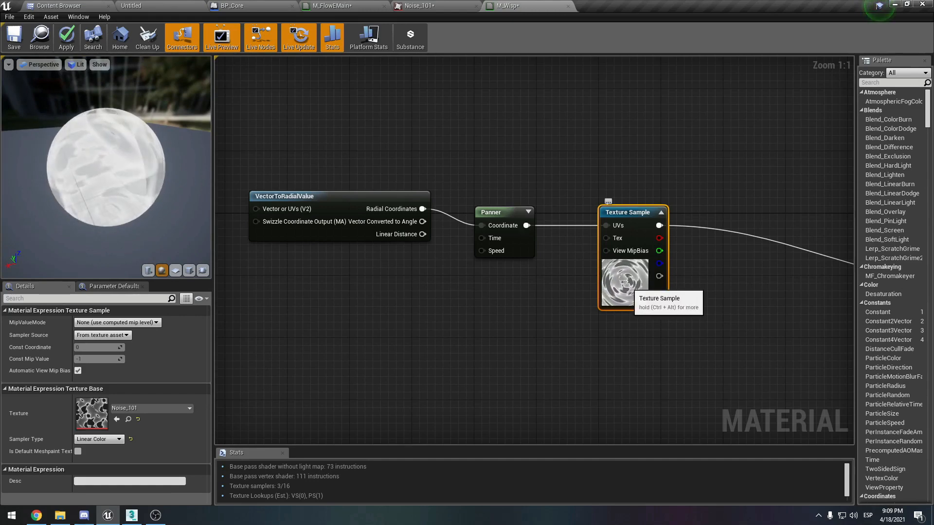
pyautogui.moveTo(540, 335); pyautogui.dragTo(520, 343, button='right')
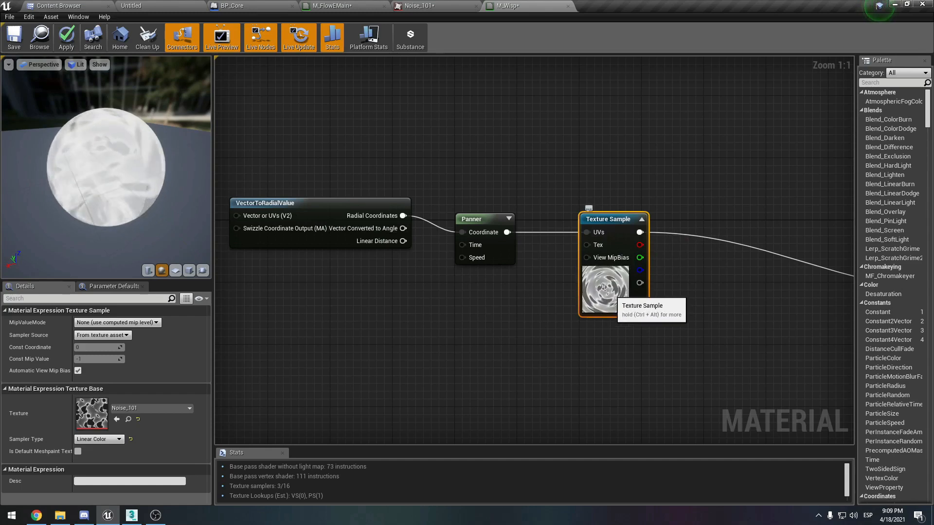
# Paste a copy of the Noise_101 Texture Sample and place it directly below the original.
pyautogui.moveTo(349, 291); pyautogui.dragTo(444, 267, button='right')
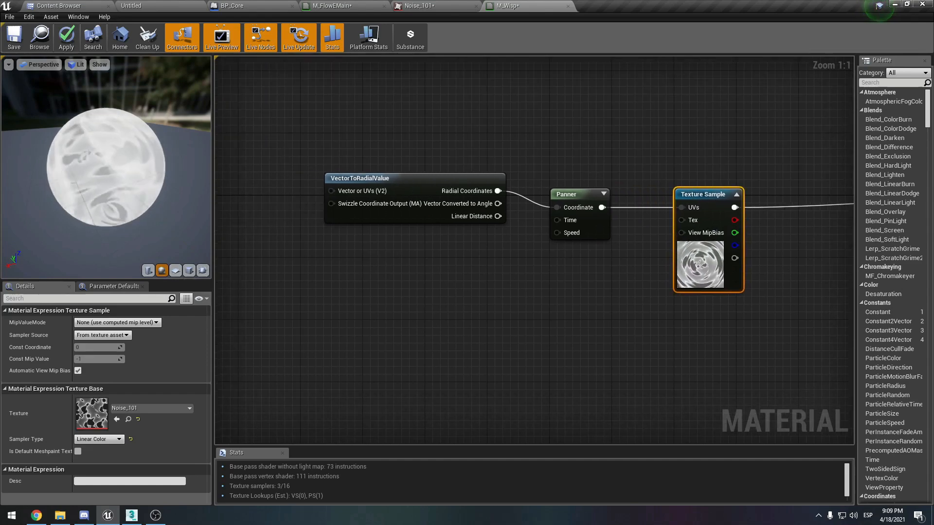
pyautogui.moveTo(635, 301); pyautogui.dragTo(483, 226, button='right')
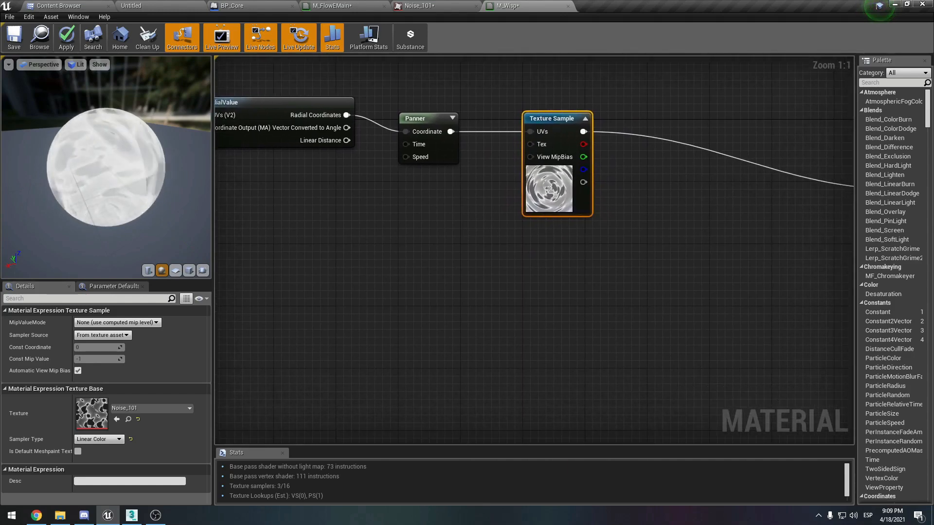
pyautogui.hotkey('ctrl', 'v')
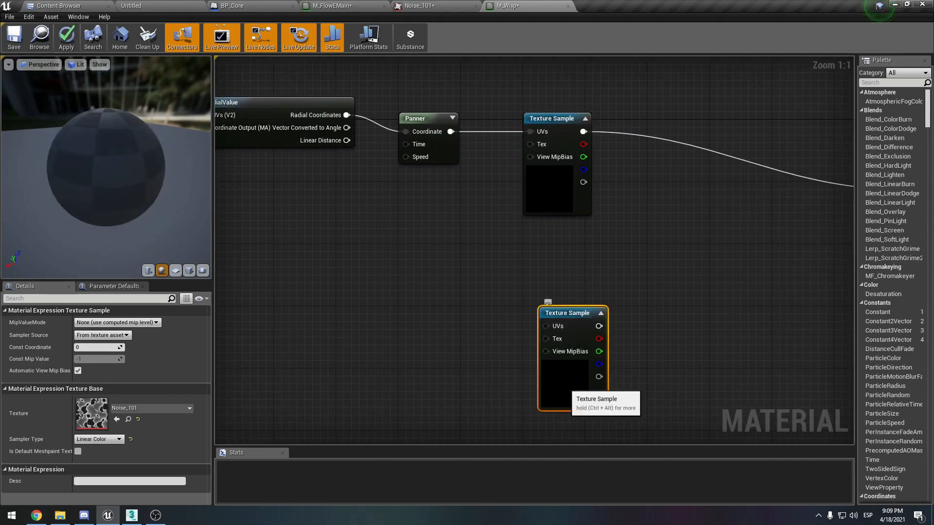
pyautogui.moveTo(565, 386); pyautogui.dragTo(552, 327)
pyautogui.moveTo(408, 308); pyautogui.dragTo(513, 312, button='right')
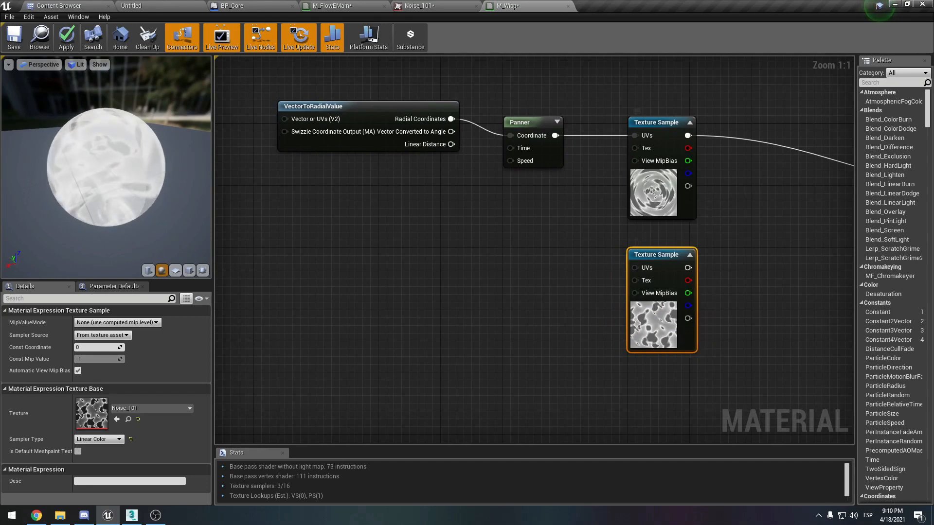
pyautogui.moveTo(745, 226); pyautogui.dragTo(669, 217, button='right')
pyautogui.click(571, 188)
pyautogui.click(572, 289)
pyautogui.click(570, 187)
pyautogui.moveTo(560, 286); pyautogui.dragTo(548, 286)
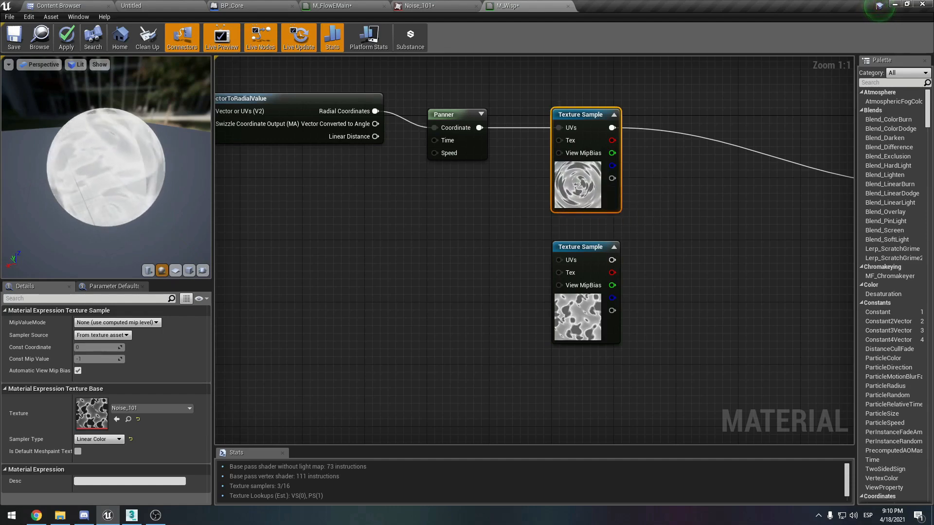
# Paste two more copies of the unconnected Texture Sample and stack them below the VectorToRadialValue node.
pyautogui.click(581, 323)
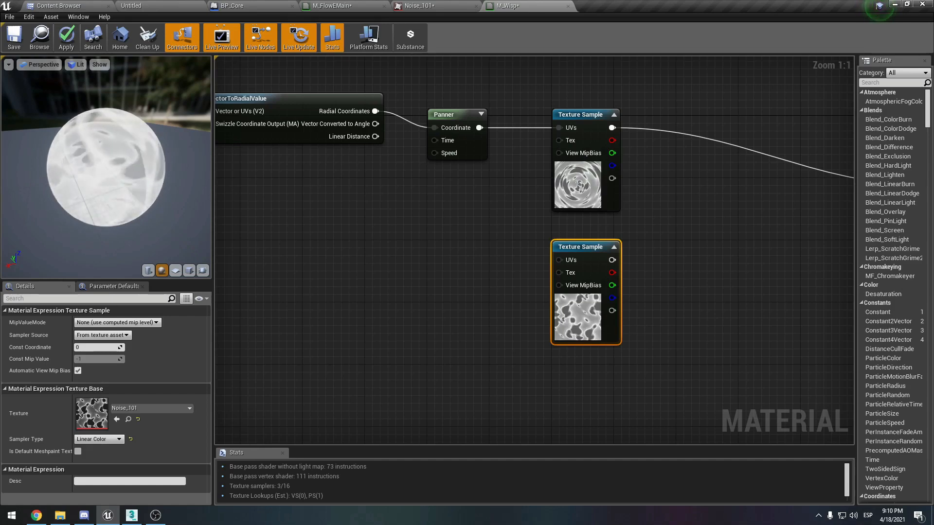
pyautogui.moveTo(573, 312); pyautogui.dragTo(606, 311, button='right')
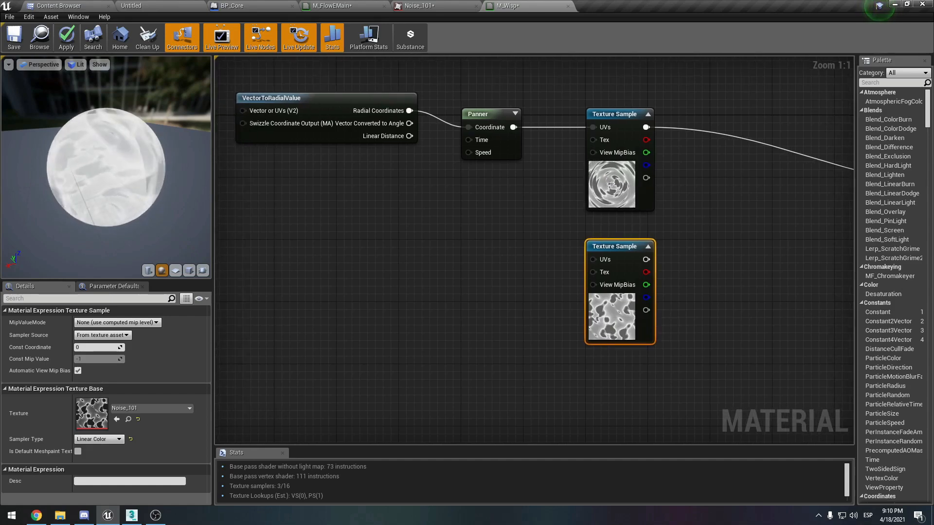
pyautogui.moveTo(448, 310); pyautogui.dragTo(579, 271, button='right')
pyautogui.hotkey('ctrl', 'v')
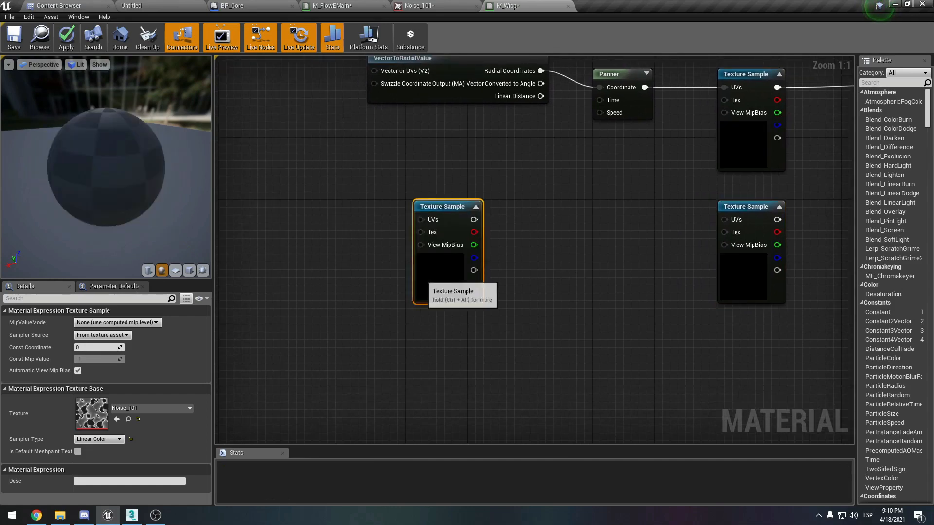
pyautogui.hotkey('ctrl', 'v')
pyautogui.moveTo(417, 283); pyautogui.dragTo(386, 229)
pyautogui.moveTo(474, 429); pyautogui.dragTo(427, 341)
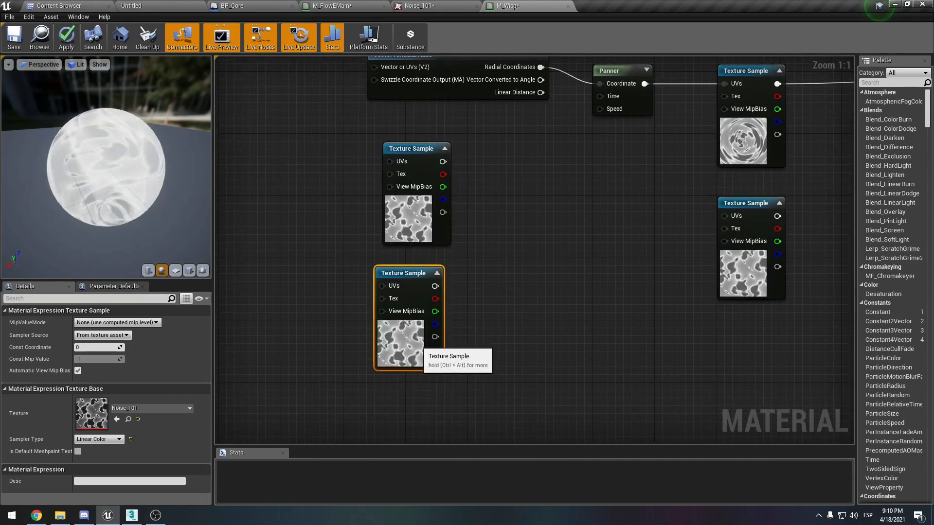
pyautogui.moveTo(429, 345); pyautogui.dragTo(374, 383, button='right')
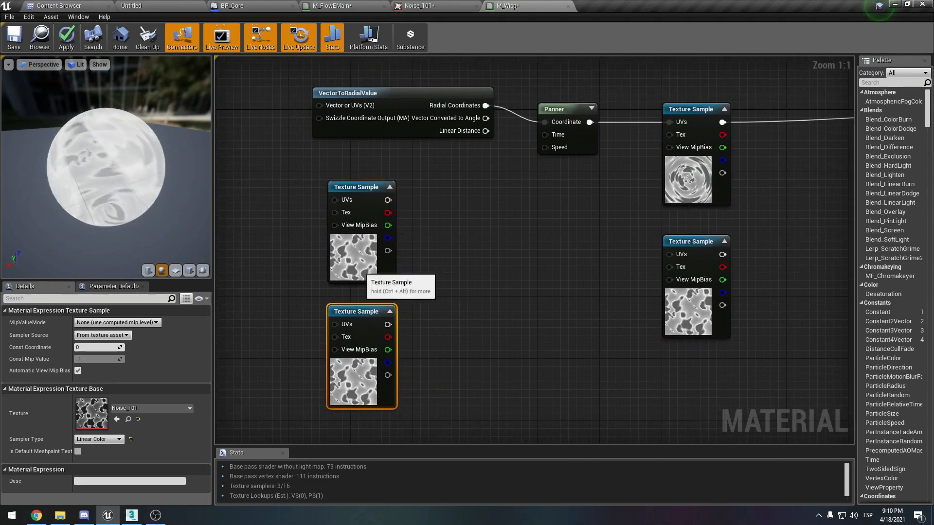
# Try feeding the upper pasted Texture Sample's RGB output directly into the UVs of the sample below the radial noise sample.
pyautogui.click(363, 260)
pyautogui.click(688, 318)
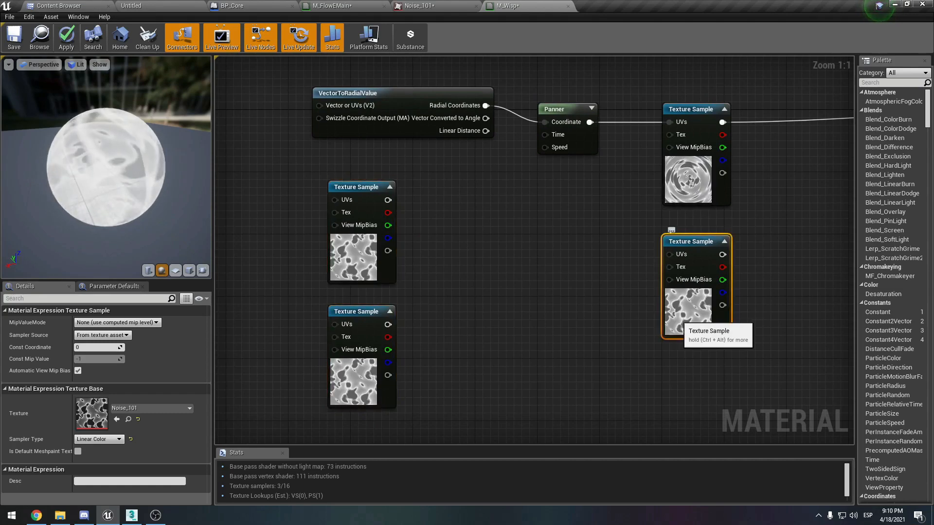
pyautogui.moveTo(388, 200); pyautogui.dragTo(669, 254)
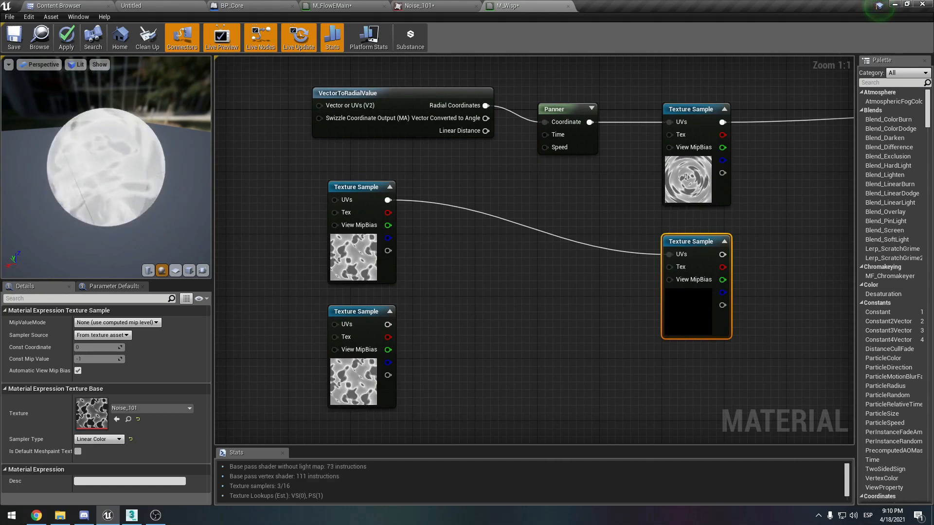
# Start previewing the Texture Sample below the radial noise sample, and show it on a plane mesh turned to face the camera.
pyautogui.rightClick(685, 314)
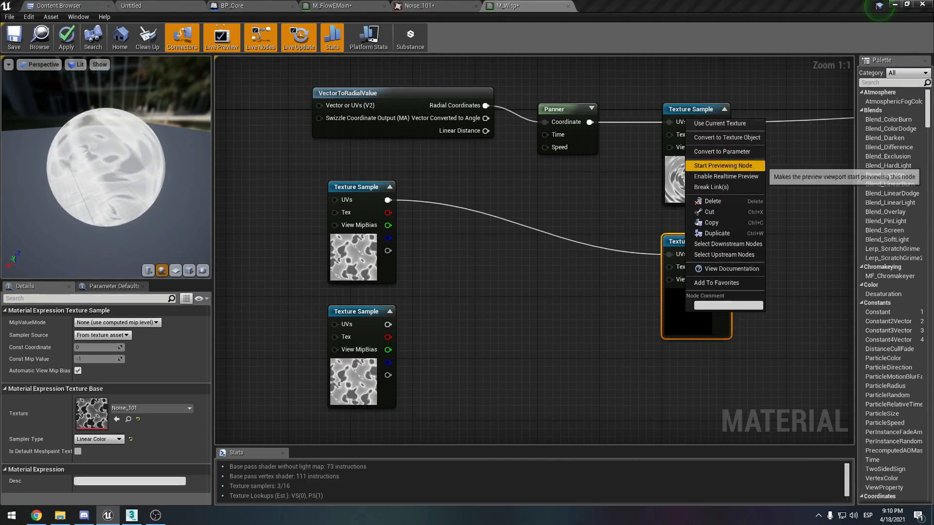
pyautogui.click(729, 166)
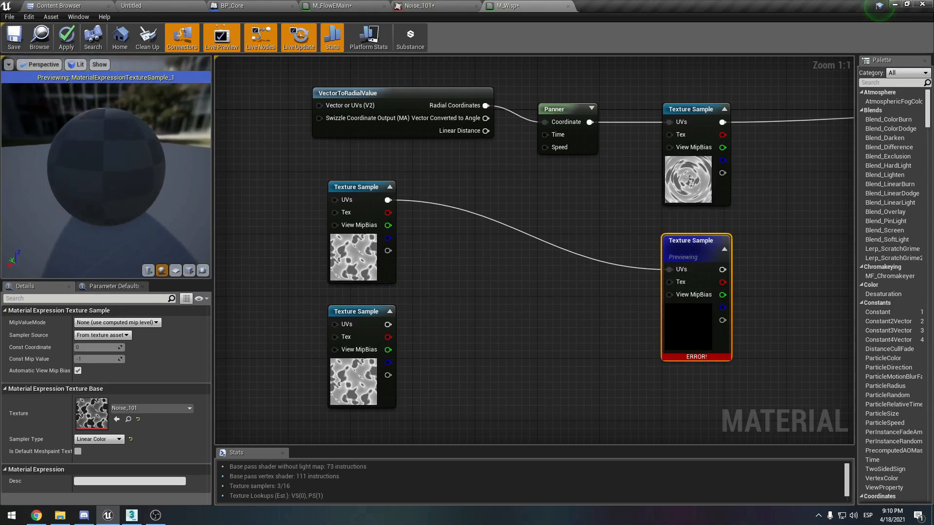
pyautogui.click(175, 270)
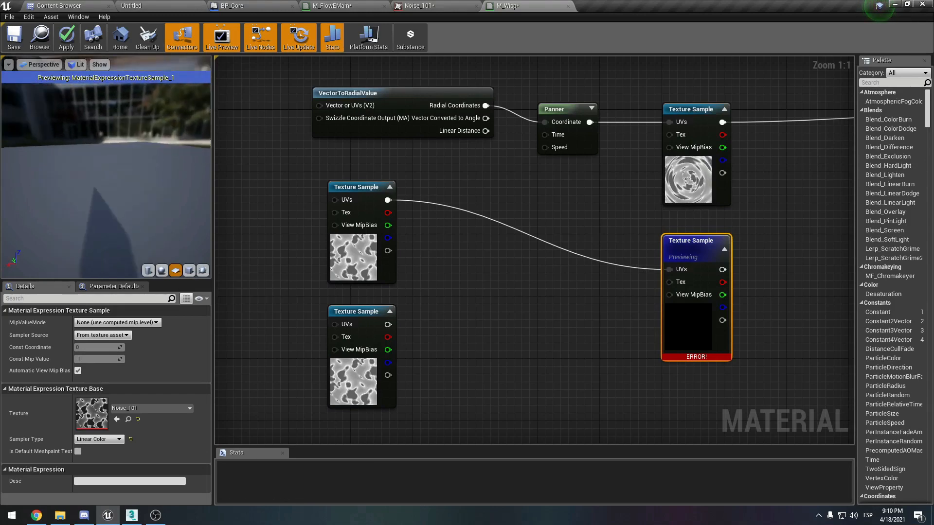
pyautogui.moveTo(106, 171); pyautogui.dragTo(188, 171)
pyautogui.moveTo(689, 328); pyautogui.dragTo(544, 340, button='right')
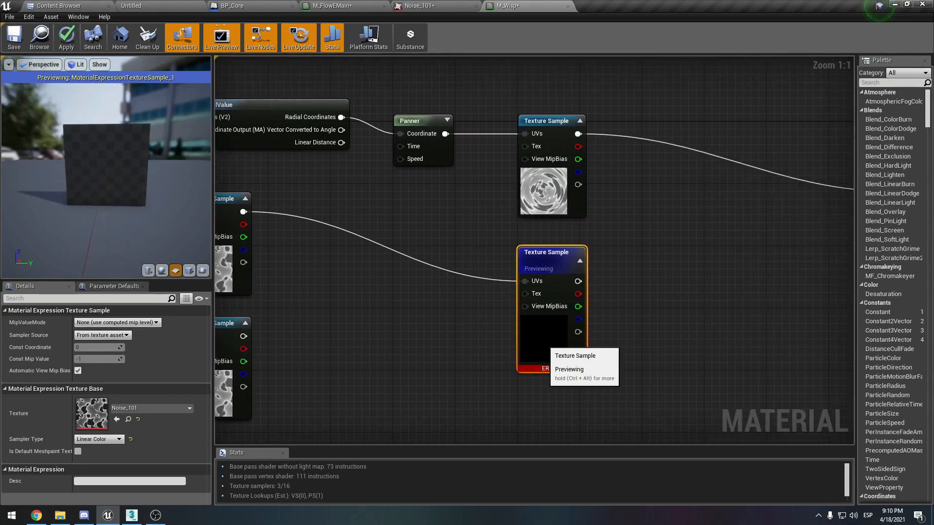
# Break the link from the upper pasted Texture Sample to the previewed sample's UVs, and place an Add node between them.
pyautogui.moveTo(424, 340); pyautogui.dragTo(592, 342, button='right')
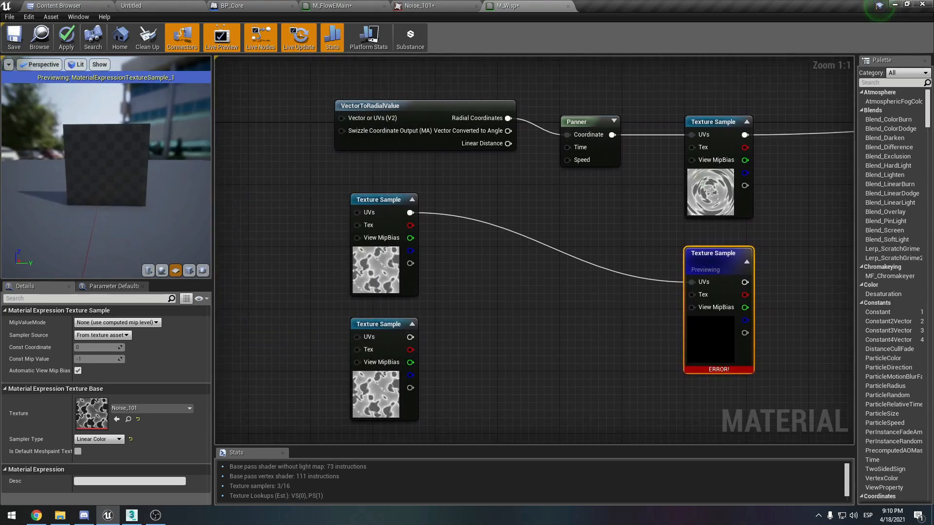
pyautogui.keyDown('alt'); pyautogui.click(409, 212); pyautogui.keyUp('alt')
pyautogui.click(528, 219)
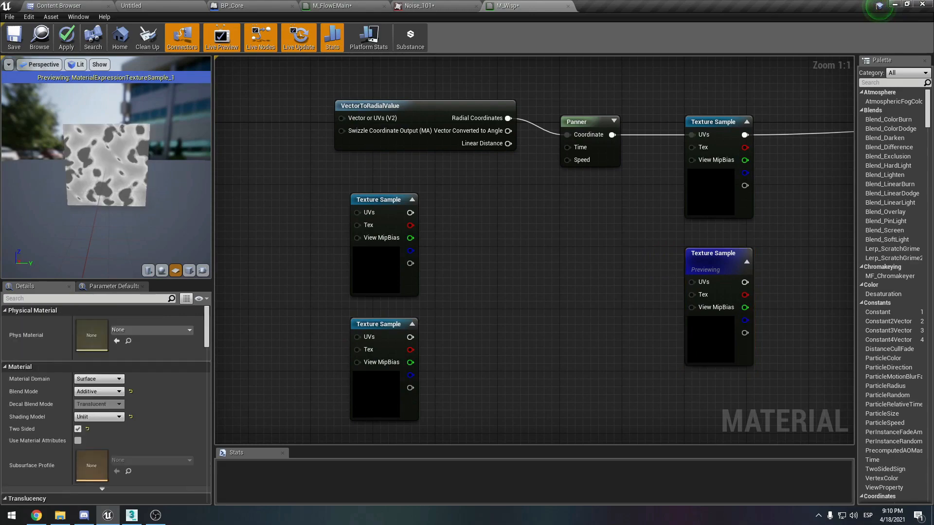
pyautogui.press('a')
pyautogui.click(529, 218)
# Add a TextureCoordinate node, connect it to Add's A and the upper pasted sample's red channel to B, and feed Add into the previewed sample's UVs.
pyautogui.rightClick(471, 204)
pyautogui.write('texc')
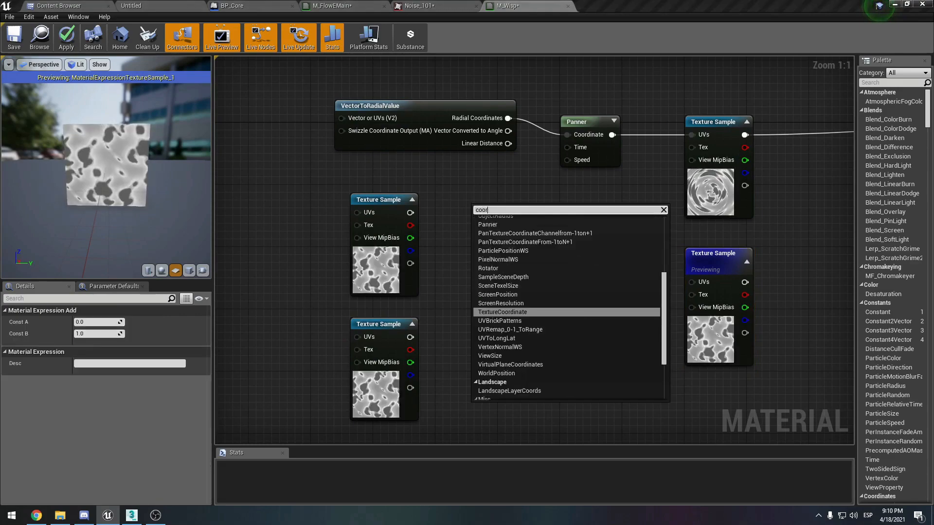
pyautogui.press('Return')
pyautogui.moveTo(491, 214); pyautogui.dragTo(537, 238)
pyautogui.moveTo(410, 225); pyautogui.dragTo(690, 282)
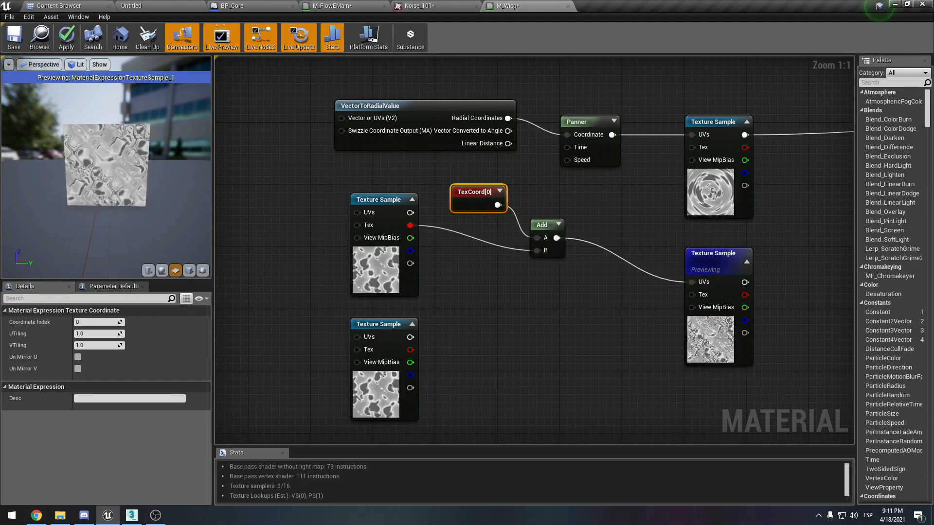
# Move the Add node up so its B input lines up with the Texture Sample's red output.
pyautogui.moveTo(499, 261); pyautogui.dragTo(409, 232, button='right')
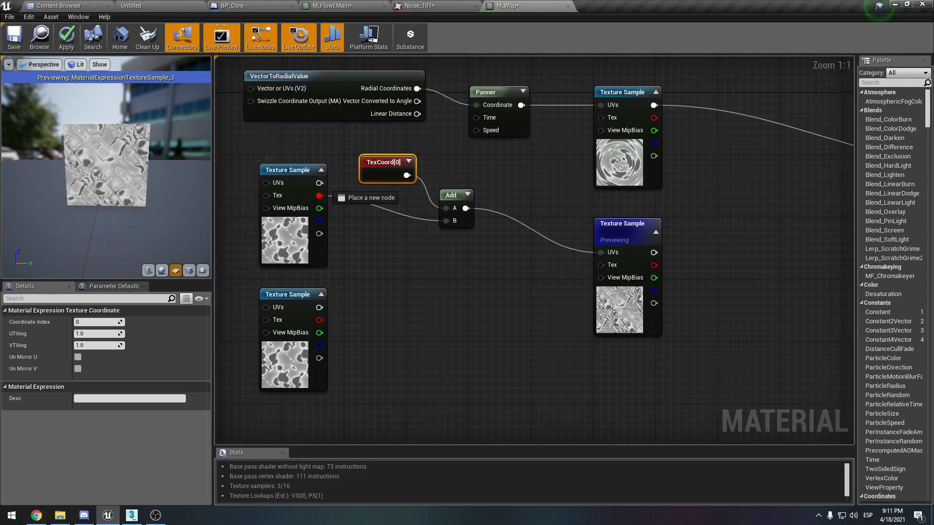
pyautogui.rightClick(327, 184)
pyautogui.click(334, 152)
pyautogui.moveTo(319, 195); pyautogui.dragTo(601, 252)
pyautogui.moveTo(454, 195); pyautogui.dragTo(601, 252)
# Examine the distorted noise of the previewed Texture Sample up close on the preview plane.
pyautogui.moveTo(107, 170); pyautogui.dragTo(112, 138, button='right')
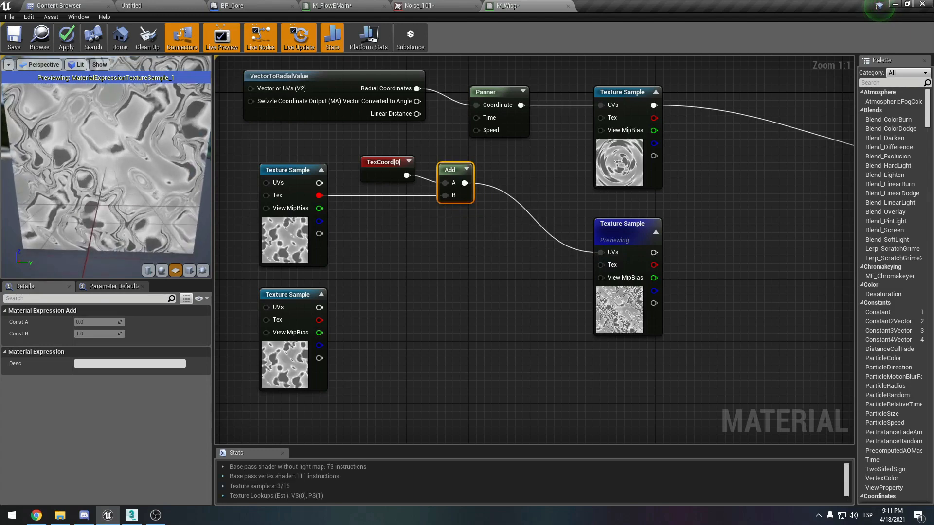
pyautogui.moveTo(112, 160)
pyautogui.mouseDown()
pyautogui.moveTo(119, 166)
pyautogui.moveTo(109, 168)
pyautogui.mouseUp()
pyautogui.moveTo(109, 168)
pyautogui.mouseDown(button='right')
pyautogui.moveTo(109, 183)
pyautogui.moveTo(109, 163)
pyautogui.mouseUp(button='right')
pyautogui.click(616, 313)
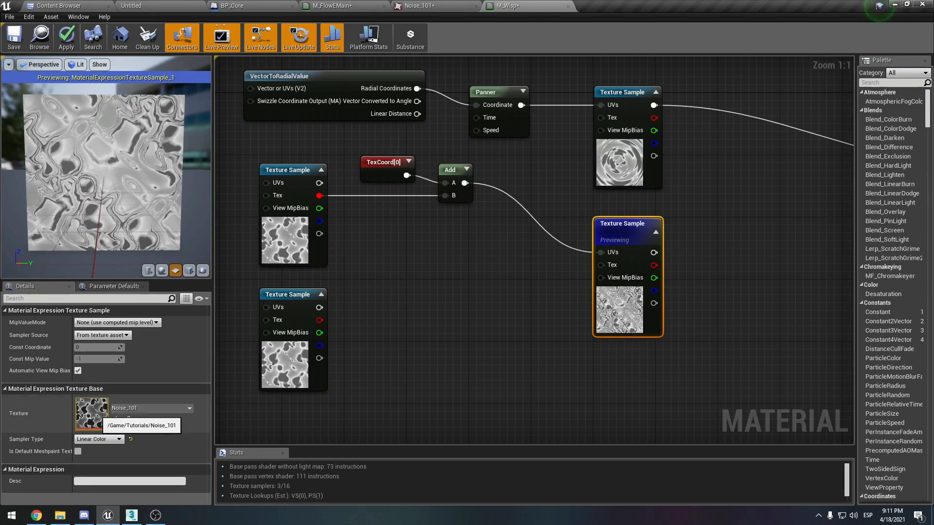
pyautogui.moveTo(109, 170)
pyautogui.mouseDown()
pyautogui.moveTo(155, 170)
pyautogui.moveTo(104, 171)
pyautogui.moveTo(114, 167)
pyautogui.mouseUp()
# Add a Panner node beside the upper pasted Texture Sample and connect its output to that sample's UVs.
pyautogui.moveTo(438, 272); pyautogui.dragTo(551, 292, button='right')
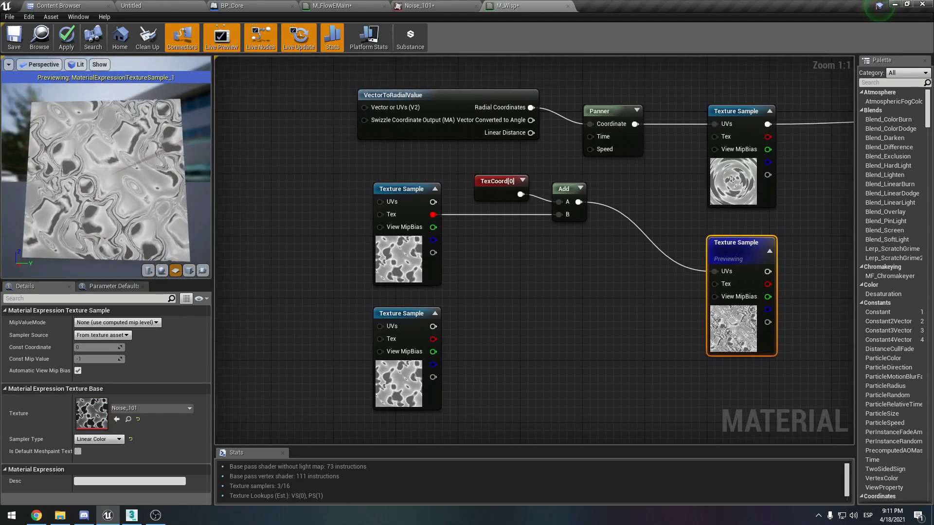
pyautogui.rightClick(310, 225)
pyautogui.write('pann')
pyautogui.press('Return')
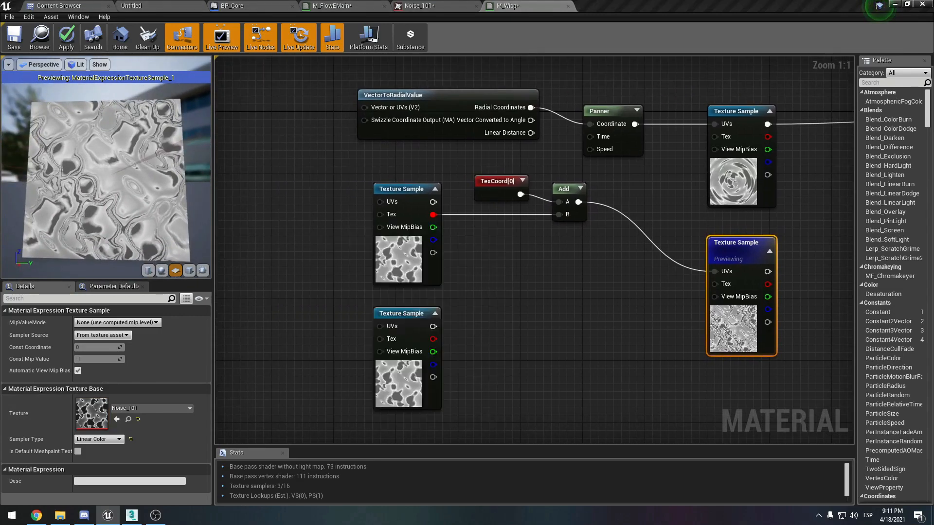
pyautogui.moveTo(362, 242); pyautogui.dragTo(380, 202)
pyautogui.moveTo(344, 230); pyautogui.dragTo(330, 189)
# Set the new Panner's Speed X to 0.1 and check the animated distortion on the preview plane.
pyautogui.click(96, 322)
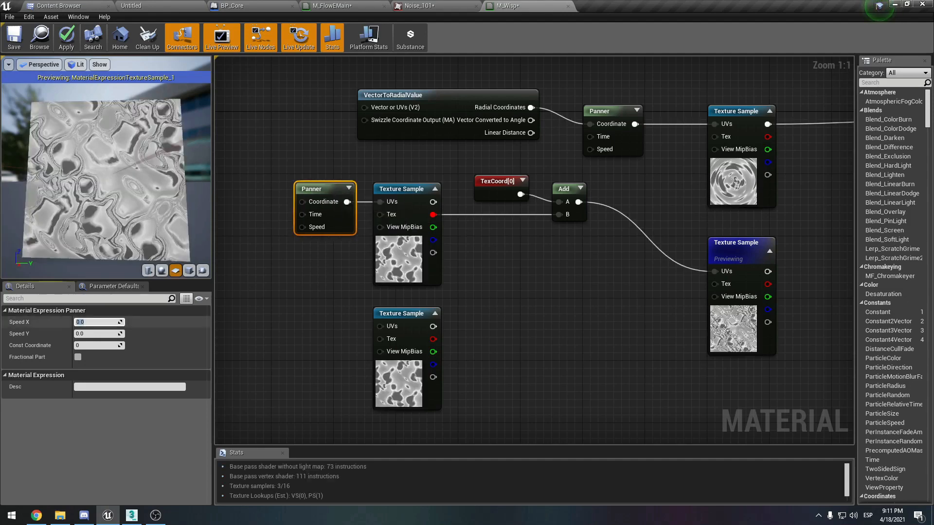
pyautogui.write('0.1')
pyautogui.press('Return')
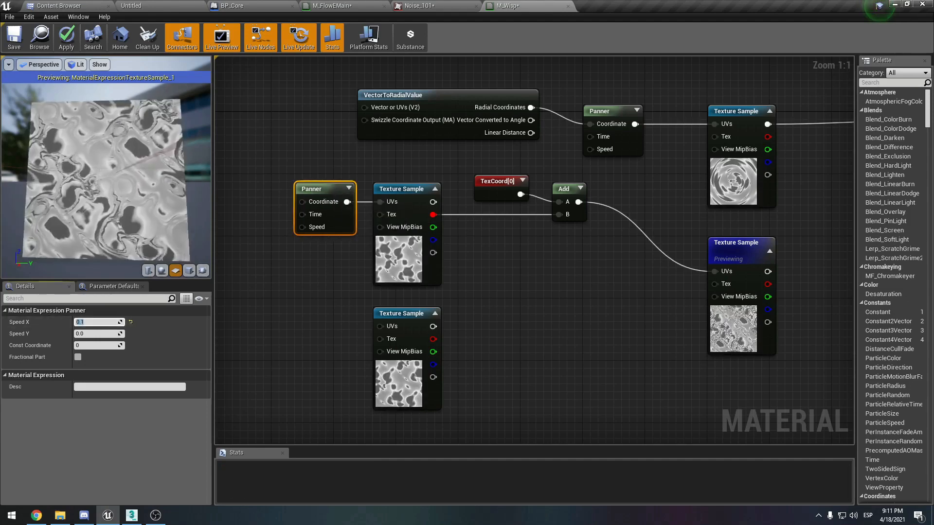
pyautogui.press('Return')
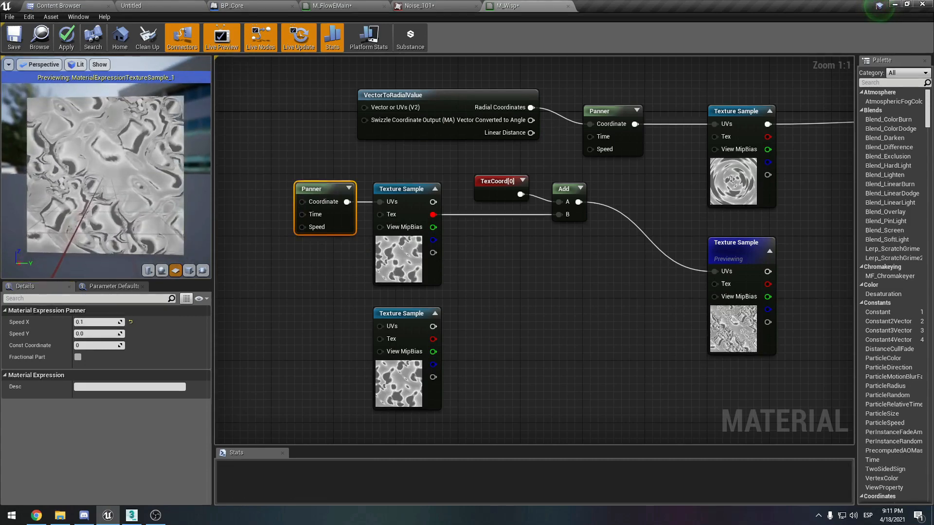
pyautogui.click(397, 271)
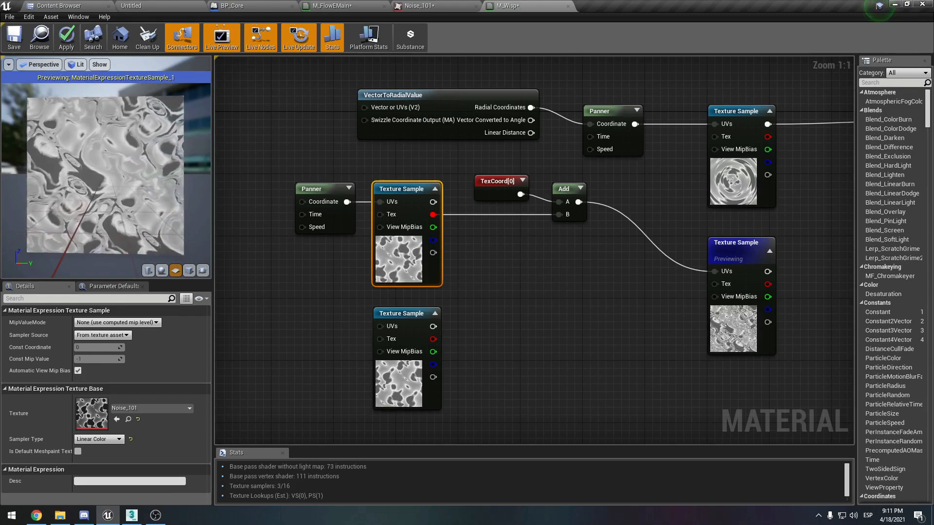
pyautogui.click(735, 329)
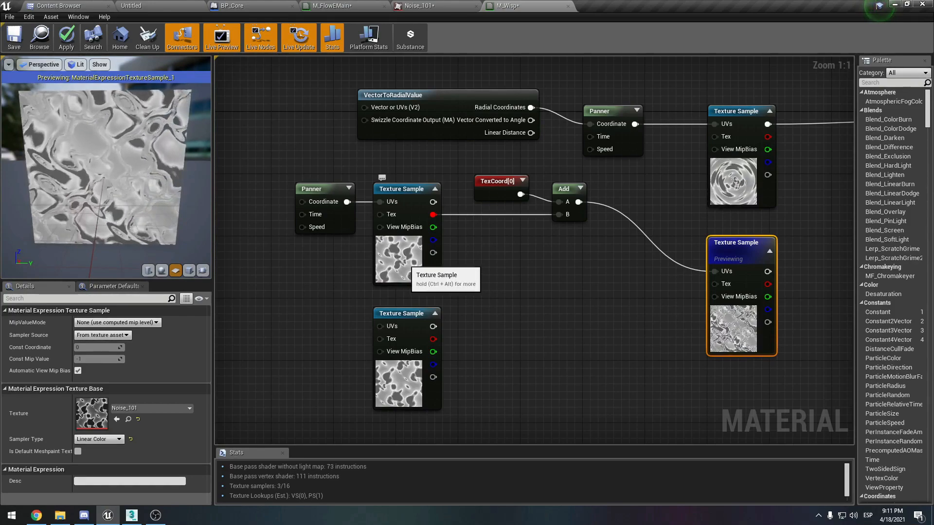
pyautogui.moveTo(111, 180); pyautogui.dragTo(73, 170)
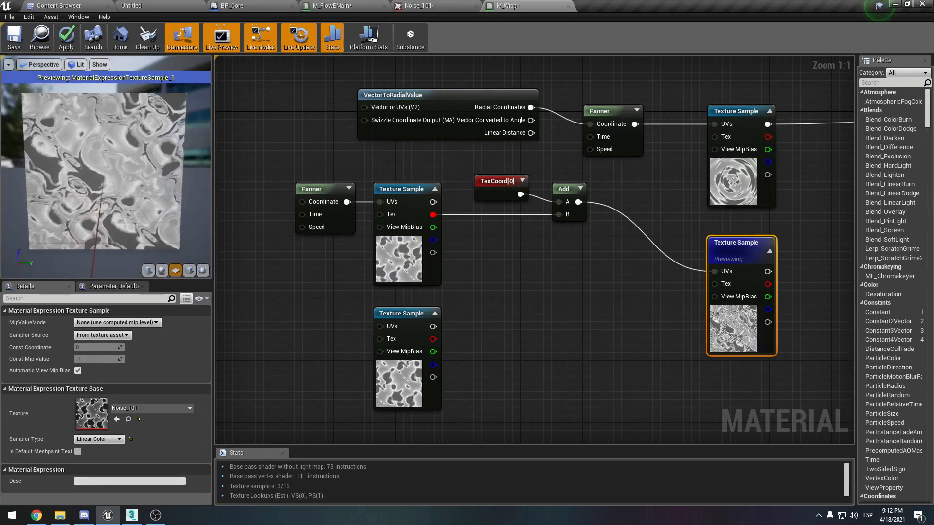
# Disconnect the previewed sample's UVs after trying the panned sample's red channel directly, and delete the TextureCoordinate and Add nodes.
pyautogui.moveTo(439, 214); pyautogui.dragTo(714, 272)
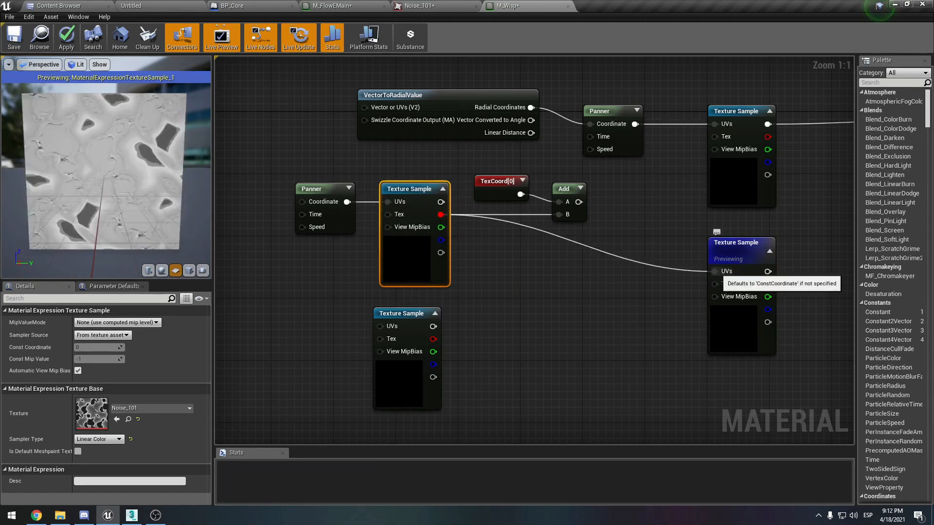
pyautogui.keyDown('alt'); pyautogui.click(715, 272); pyautogui.keyUp('alt')
pyautogui.moveTo(616, 194); pyautogui.dragTo(508, 225)
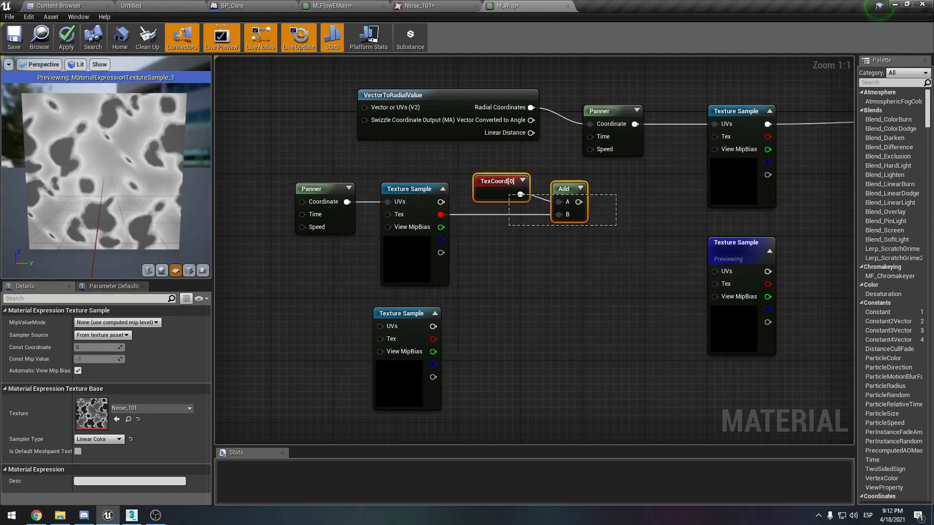
pyautogui.press('Delete')
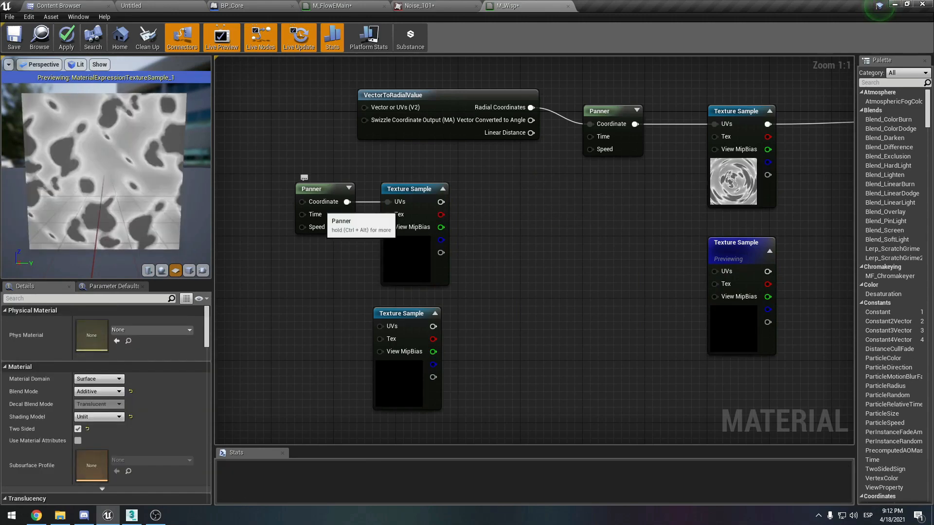
# Shift the upper sample's Panner slightly away from it and set its Speed Y to 0.1.
pyautogui.moveTo(321, 189); pyautogui.dragTo(387, 202)
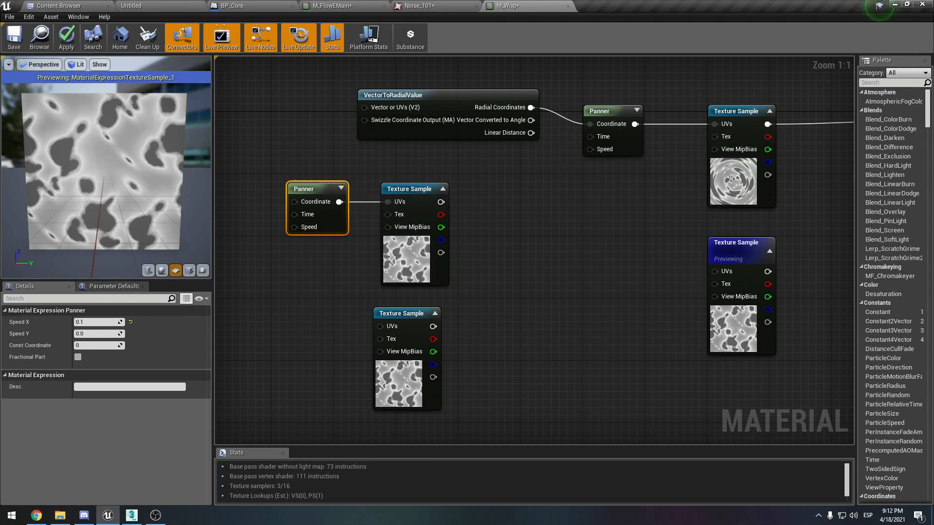
pyautogui.write('0.1')
pyautogui.press('Return')
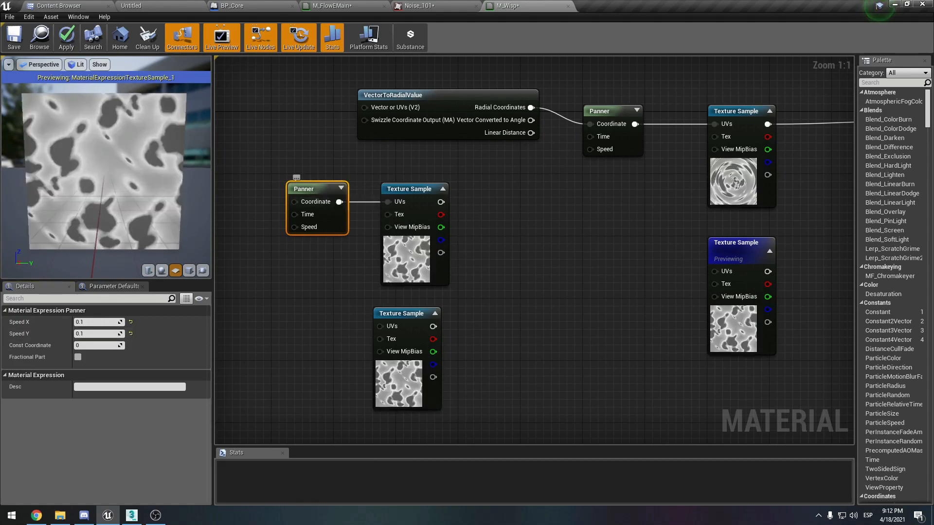
# Duplicate the Panner, connect the copy to the lower Texture Sample's UVs, and set its Speed X and Speed Y to -0.1.
pyautogui.hotkey('ctrl', 'c')
pyautogui.hotkey('ctrl', 'v')
pyautogui.moveTo(321, 329); pyautogui.dragTo(382, 327)
pyautogui.click(92, 322)
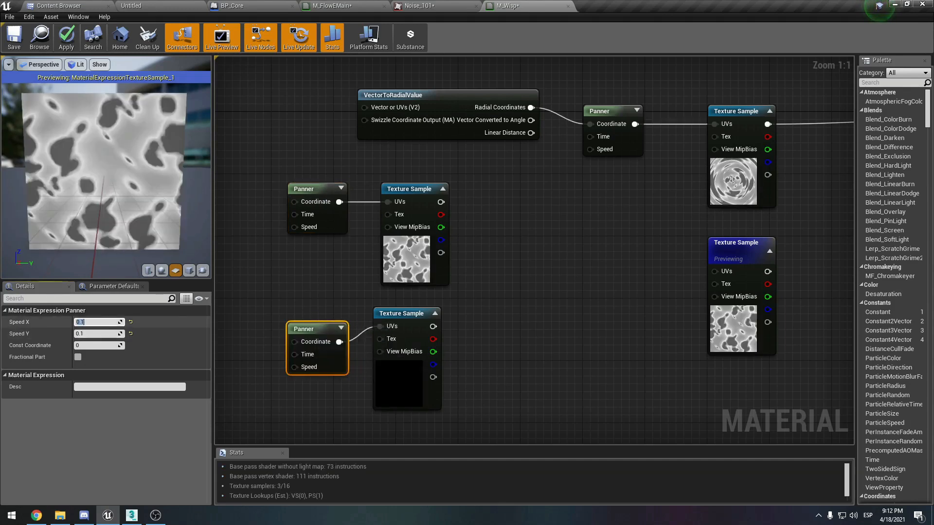
pyautogui.write('-')
pyautogui.press('Tab')
pyautogui.press('Left')
pyautogui.write('-')
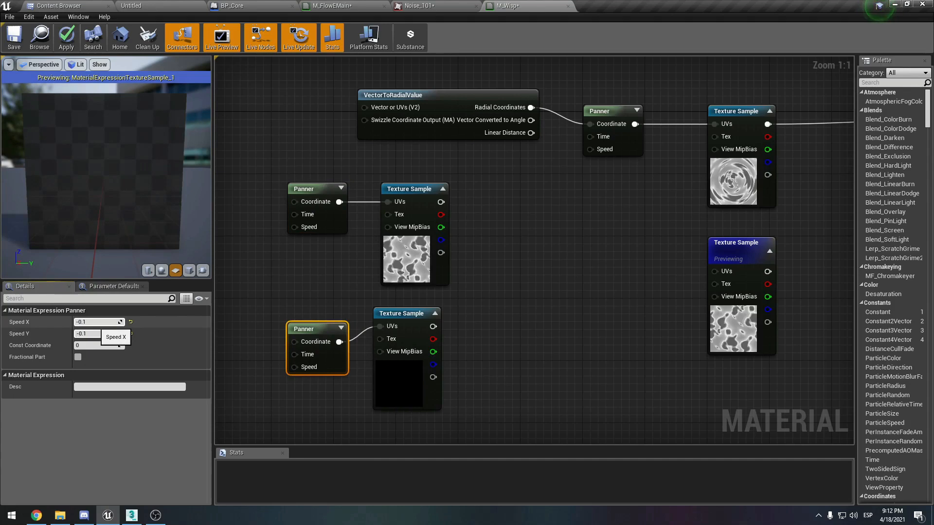
pyautogui.press('Return')
pyautogui.click(396, 382)
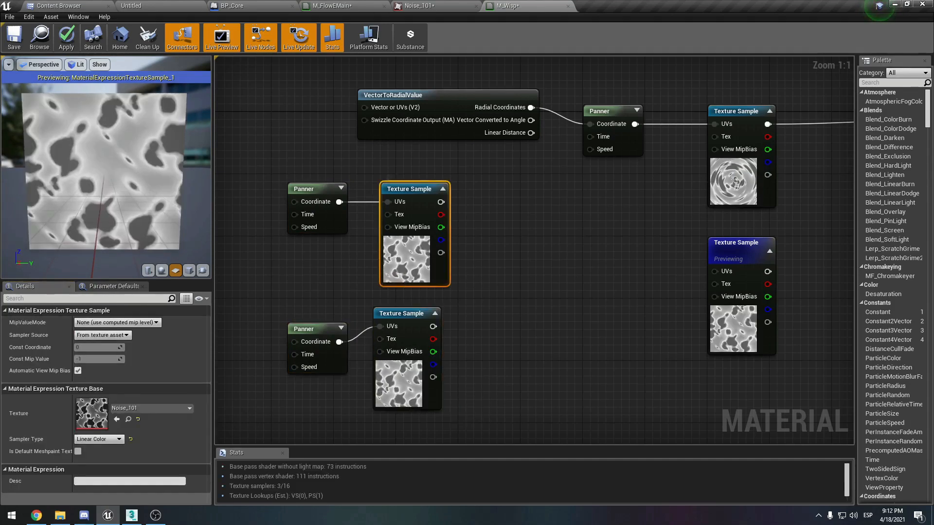
pyautogui.click(317, 197)
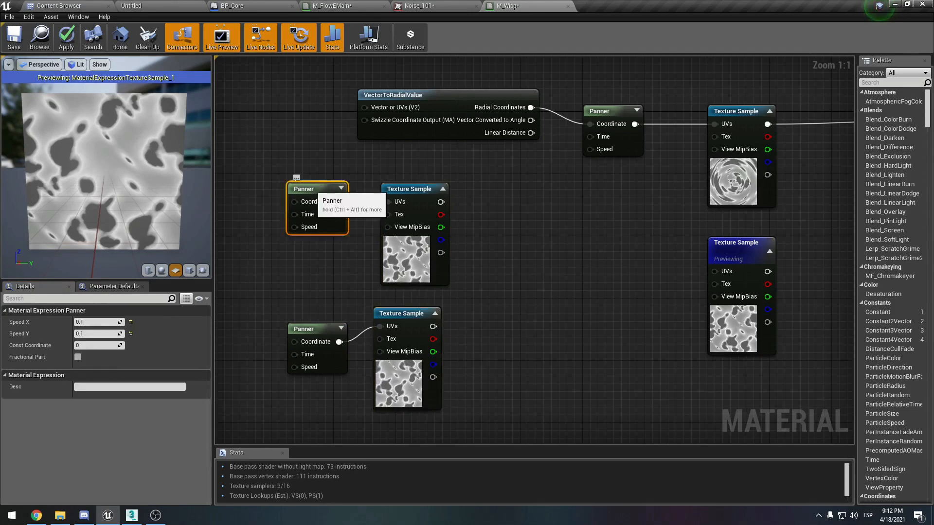
pyautogui.moveTo(339, 201); pyautogui.dragTo(388, 202)
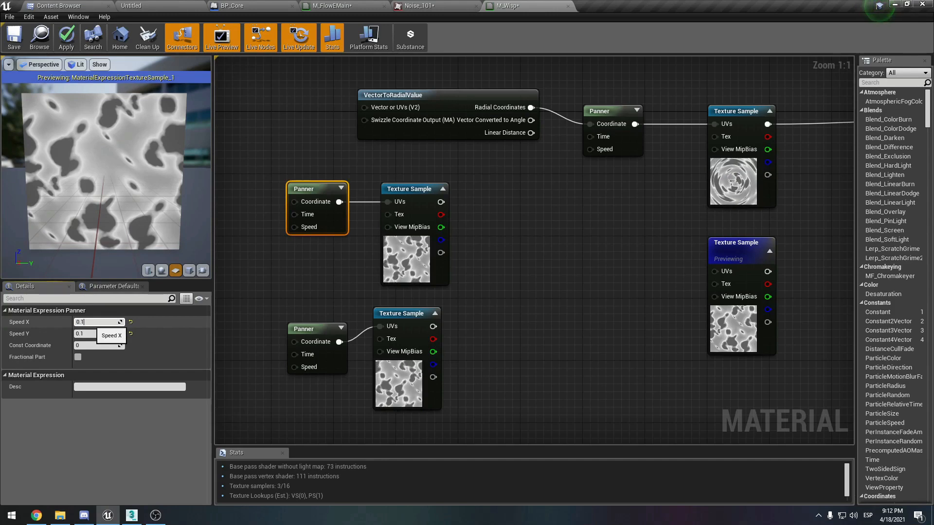
pyautogui.click(311, 278)
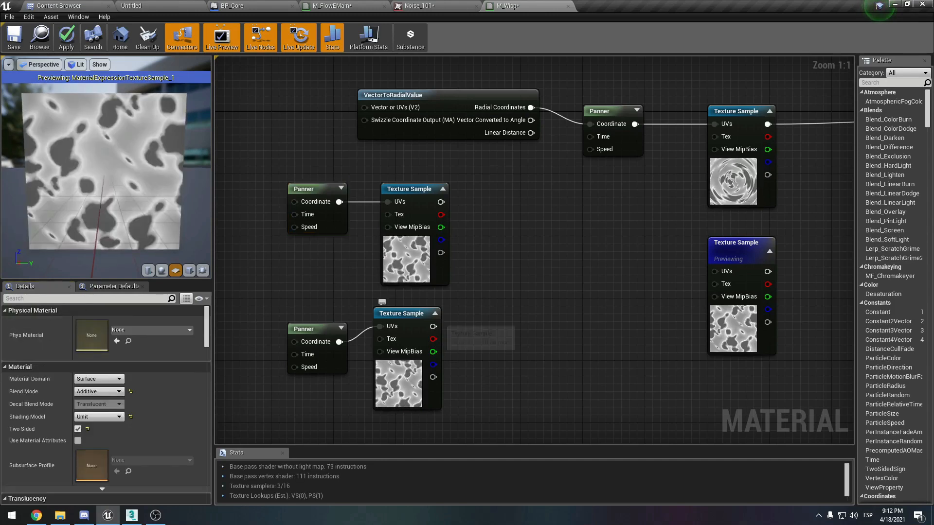
# Set the upper sample's Panner to Speed X 0.14 and Speed Y 0.13.
pyautogui.click(311, 209)
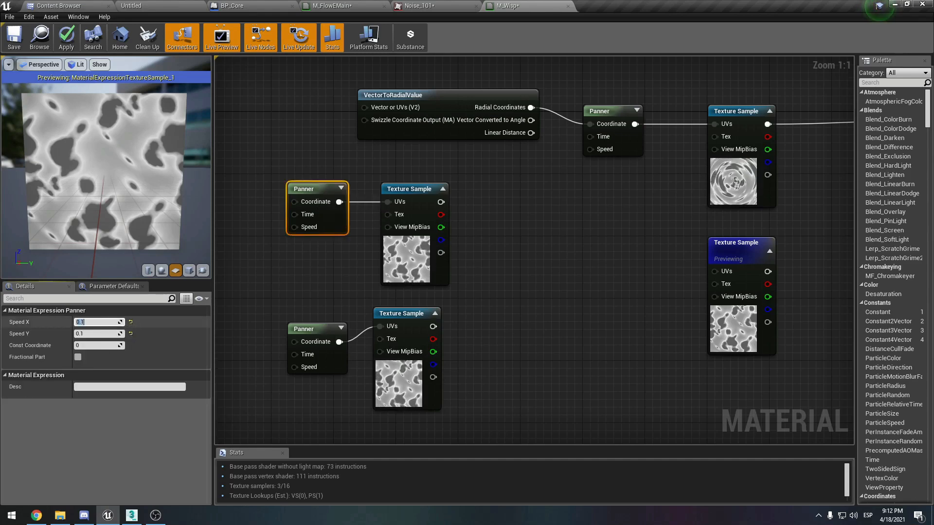
pyautogui.press('Tab')
pyautogui.write('0.13')
pyautogui.click(95, 322)
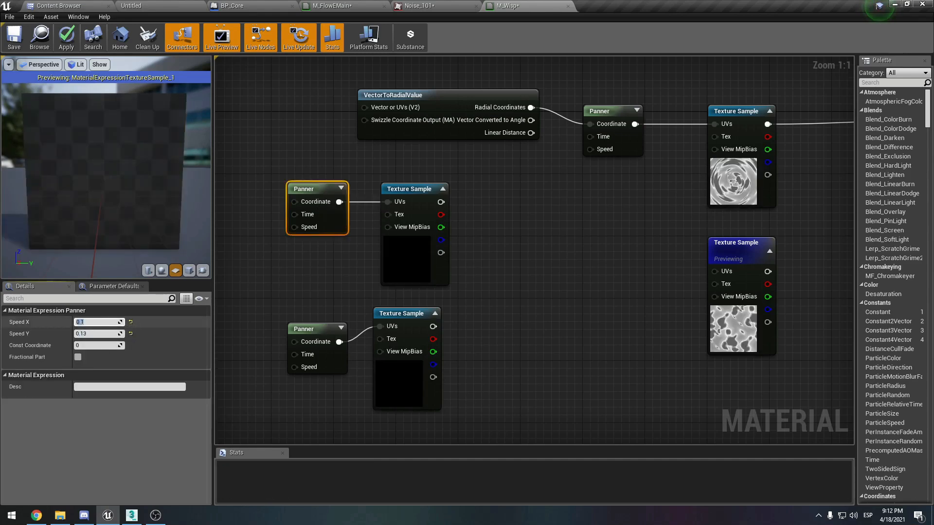
pyautogui.press('Return')
# Set the lower sample's Panner to Speed X -0.15 and Speed Y -0.12, and check both Panners' speeds.
pyautogui.click(313, 349)
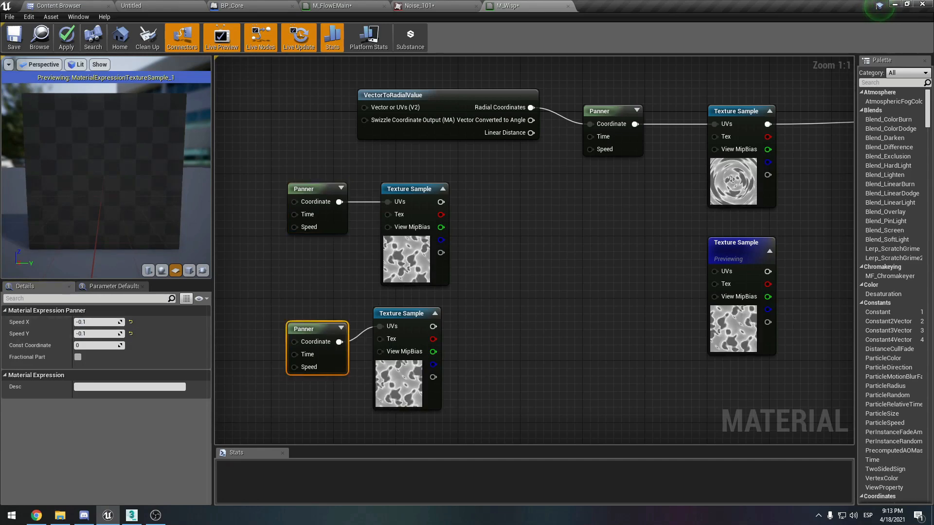
pyautogui.write('5')
pyautogui.press('Tab')
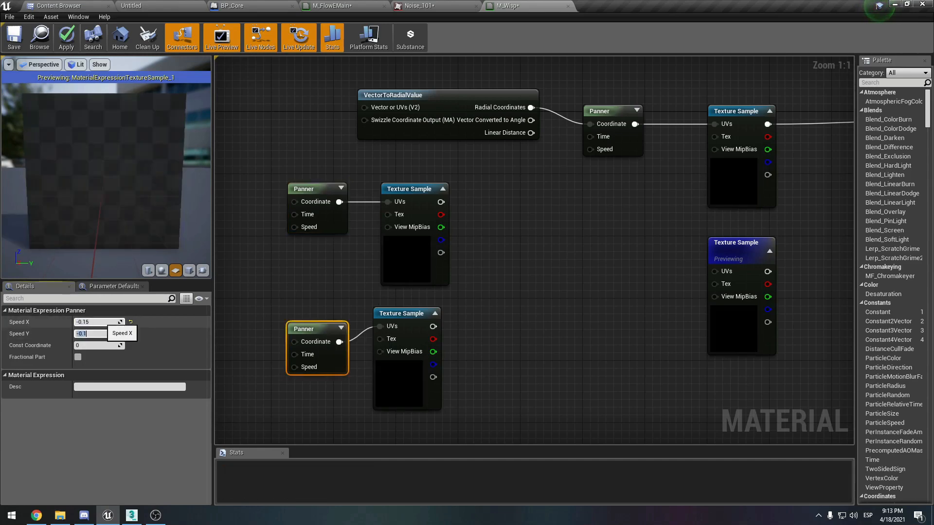
pyautogui.write('2')
pyautogui.press('Return')
pyautogui.click(306, 214)
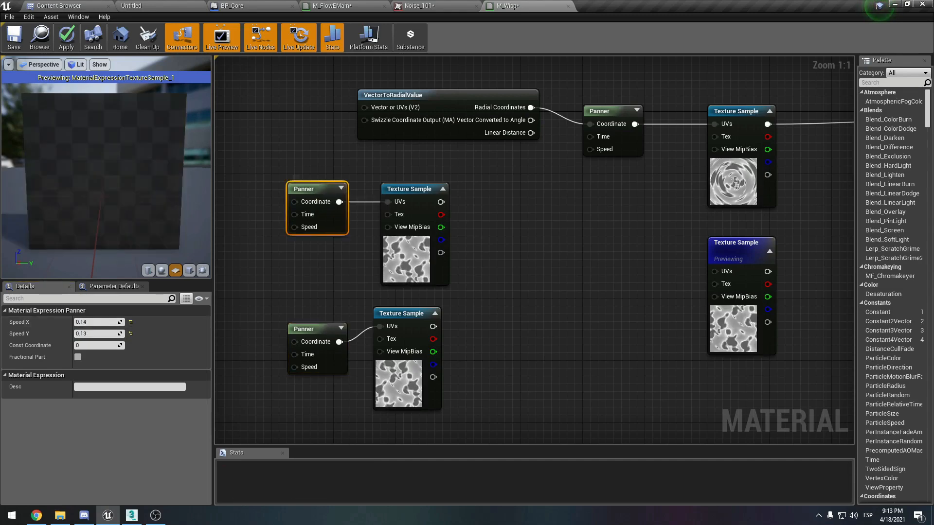
pyautogui.click(321, 337)
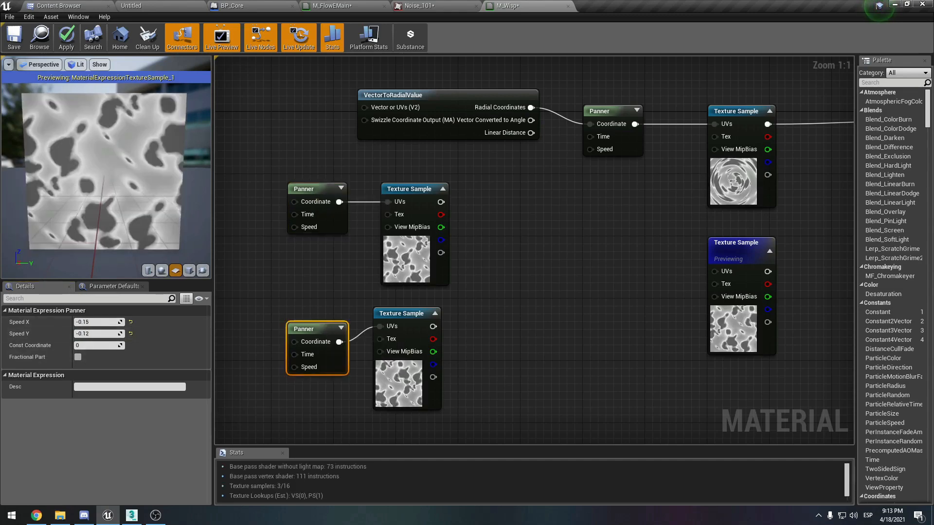
# Try feeding the upper panned Texture Sample's red channel straight into the previewed sample's UVs, and break that link again.
pyautogui.moveTo(479, 279); pyautogui.dragTo(437, 260, button='right')
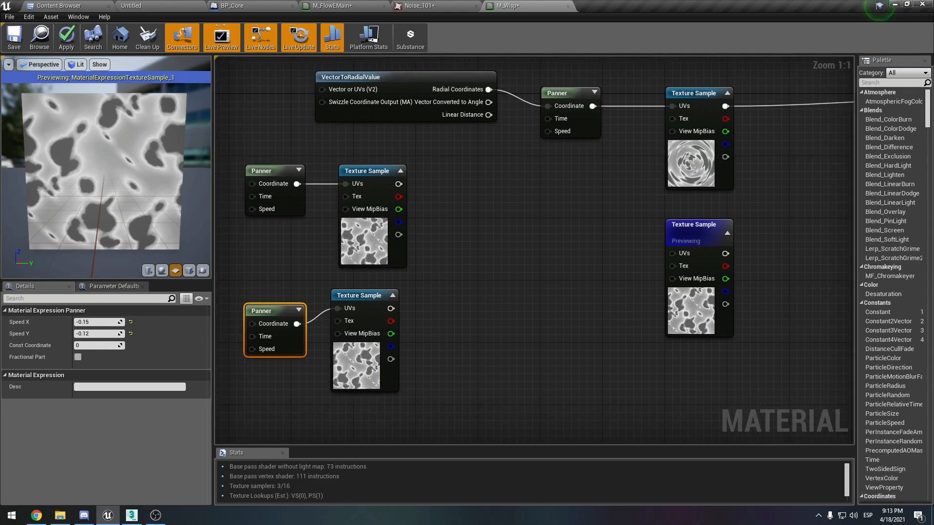
pyautogui.click(366, 252)
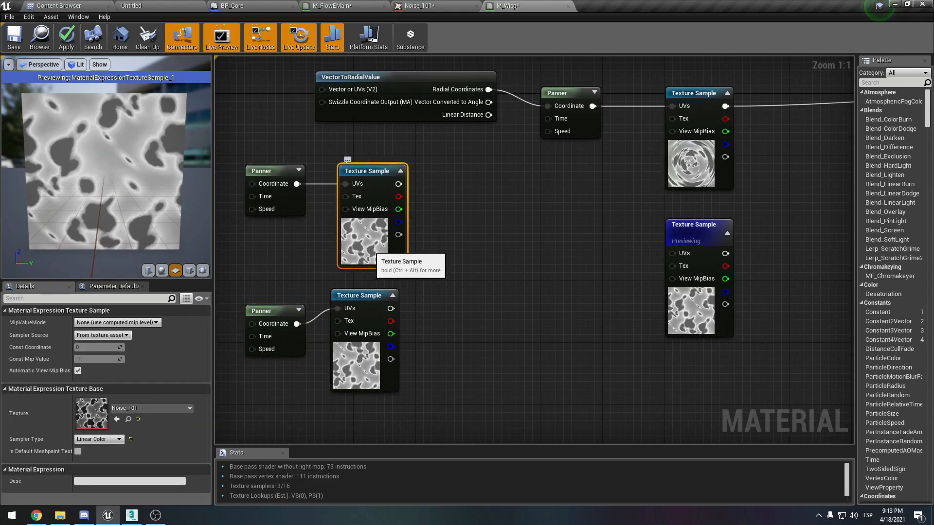
pyautogui.moveTo(398, 184); pyautogui.dragTo(508, 219)
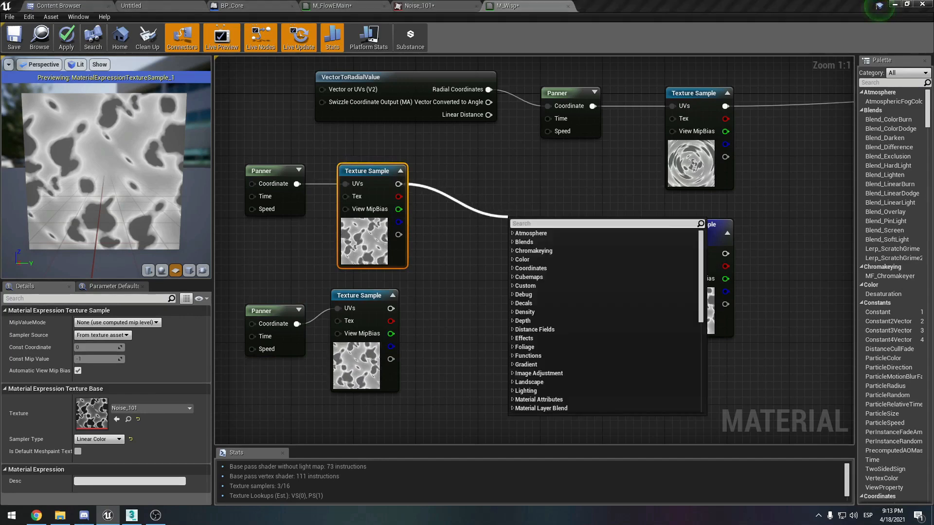
pyautogui.click(474, 213)
pyautogui.moveTo(398, 196); pyautogui.dragTo(684, 265)
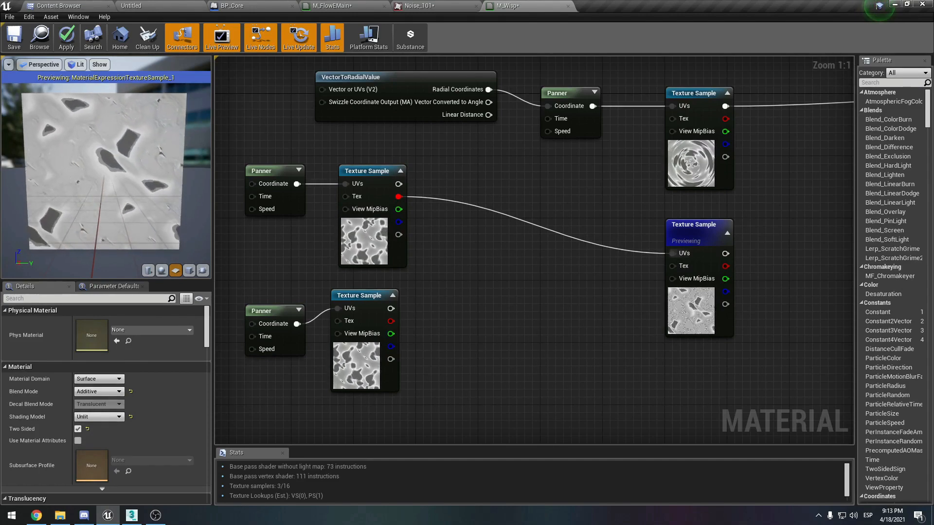
pyautogui.keyDown('alt'); pyautogui.click(673, 253); pyautogui.keyUp('alt')
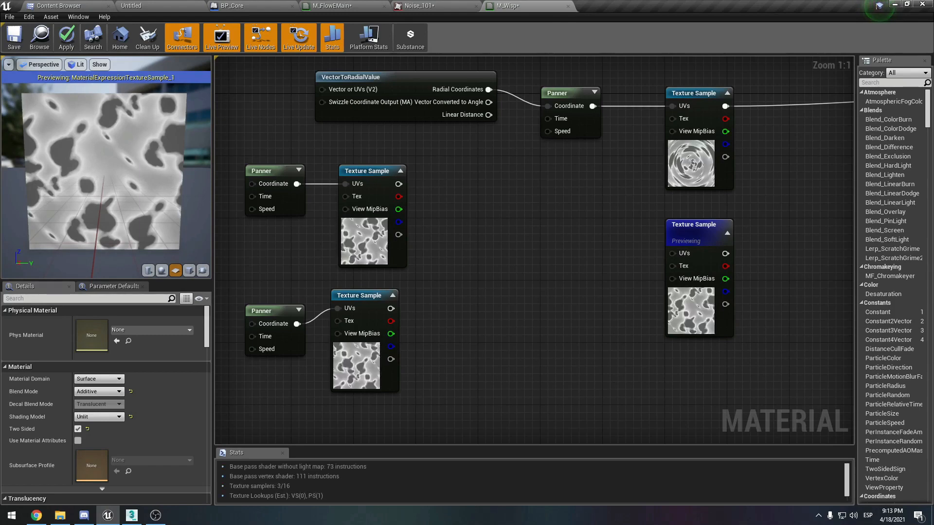
# Place a Multiply node beside the upper panned Texture Sample and connect the sample's red channel to its A input.
pyautogui.press('m')
pyautogui.click(465, 197)
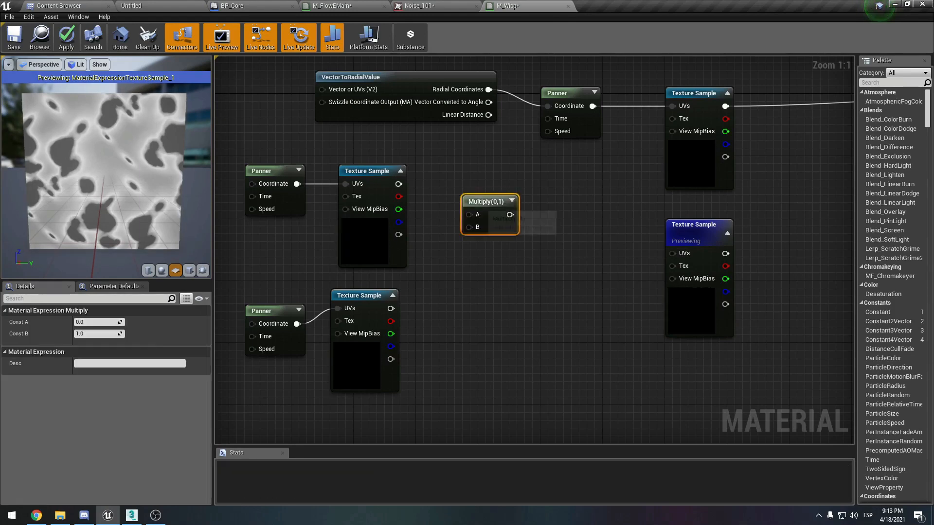
pyautogui.moveTo(482, 202); pyautogui.dragTo(474, 194)
pyautogui.click(403, 198)
pyautogui.moveTo(398, 196); pyautogui.dragTo(463, 208)
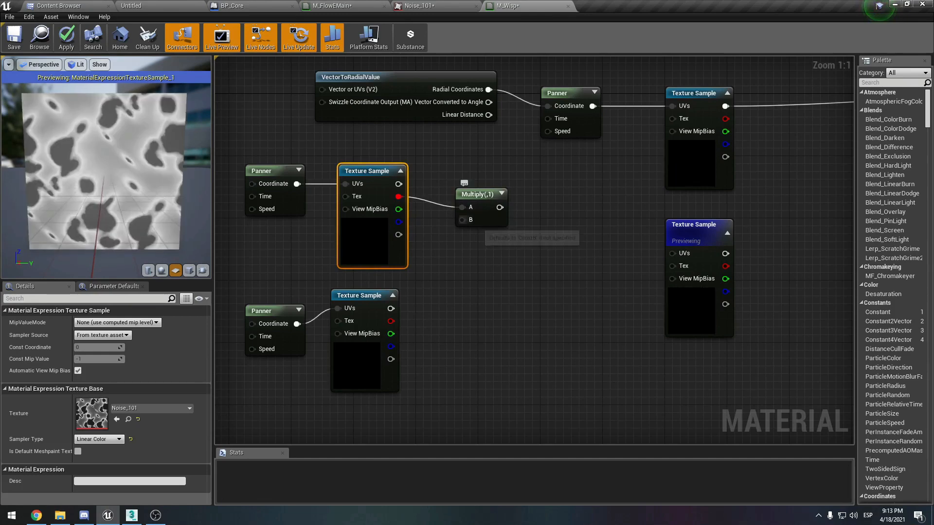
# Set the Multiply node's Const B to 0.1 and feed its output into the previewed Texture Sample's UVs.
pyautogui.click(485, 196)
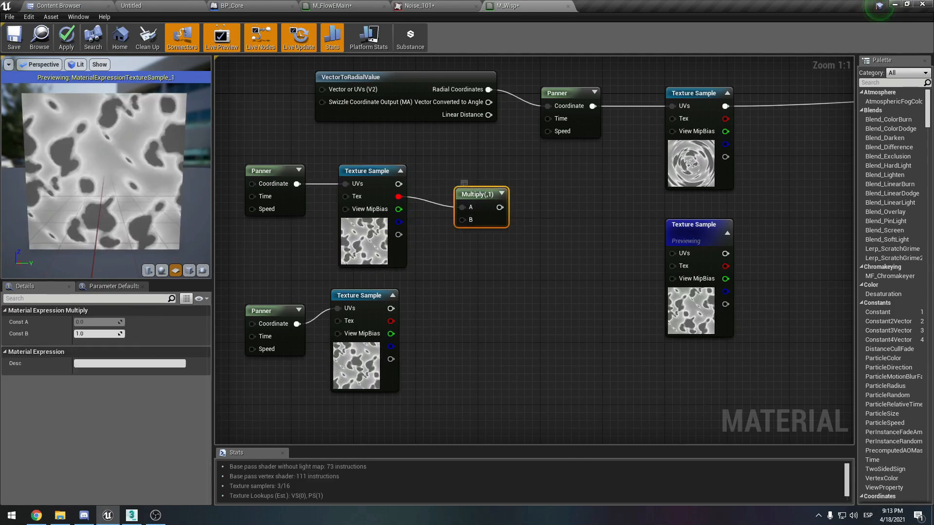
pyautogui.click(96, 334)
pyautogui.press('Return')
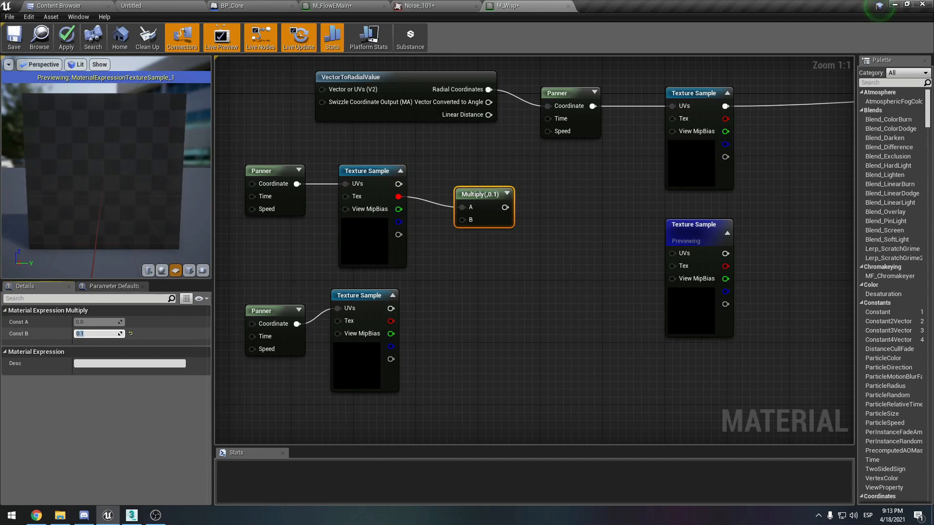
pyautogui.moveTo(504, 207); pyautogui.dragTo(603, 234)
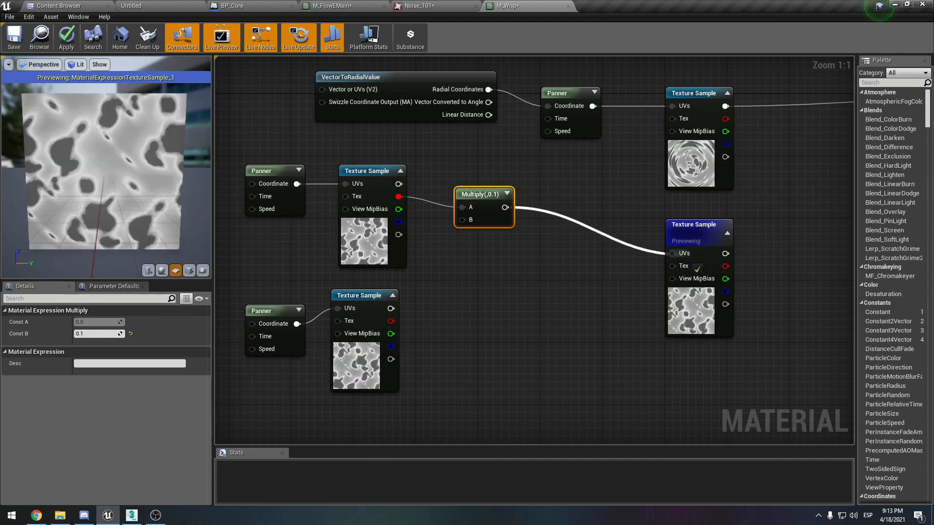
# Try feeding the upper Multiply's output into the previewed Texture Sample's UVs, and break that link again.
pyautogui.moveTo(681, 257); pyautogui.dragTo(673, 253)
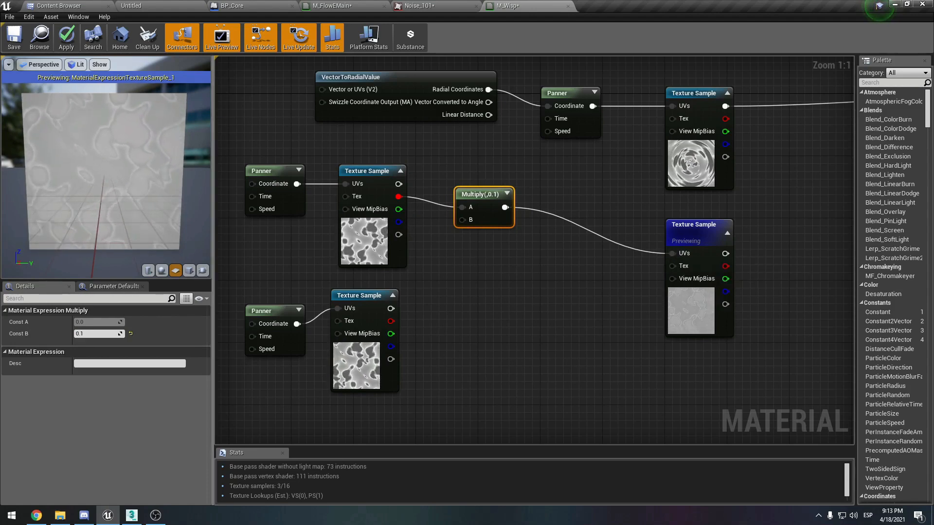
pyautogui.keyDown('alt'); pyautogui.click(672, 253); pyautogui.keyUp('alt')
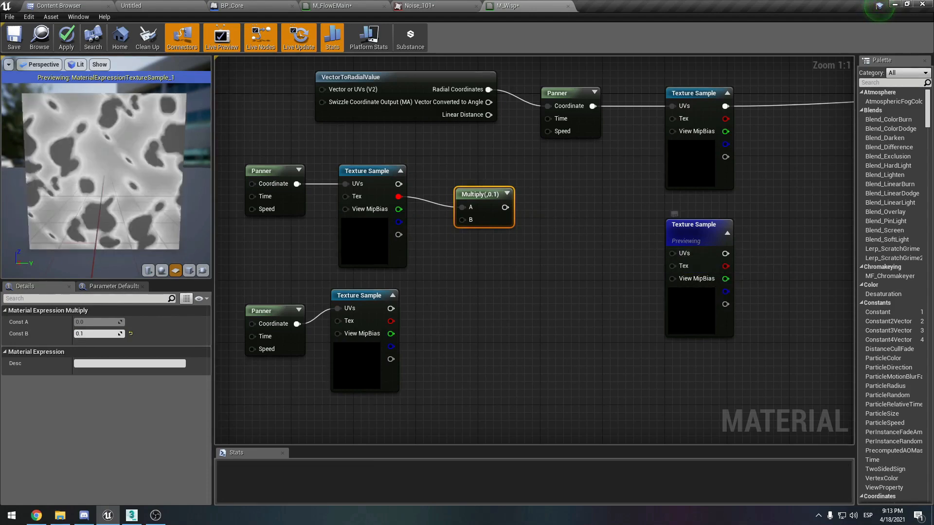
# Duplicate the Multiply node beside the lower panned Texture Sample, feed that sample's red channel into A, and set Const B to -0.1.
pyautogui.hotkey('ctrl', 'c')
pyautogui.hotkey('ctrl', 'v')
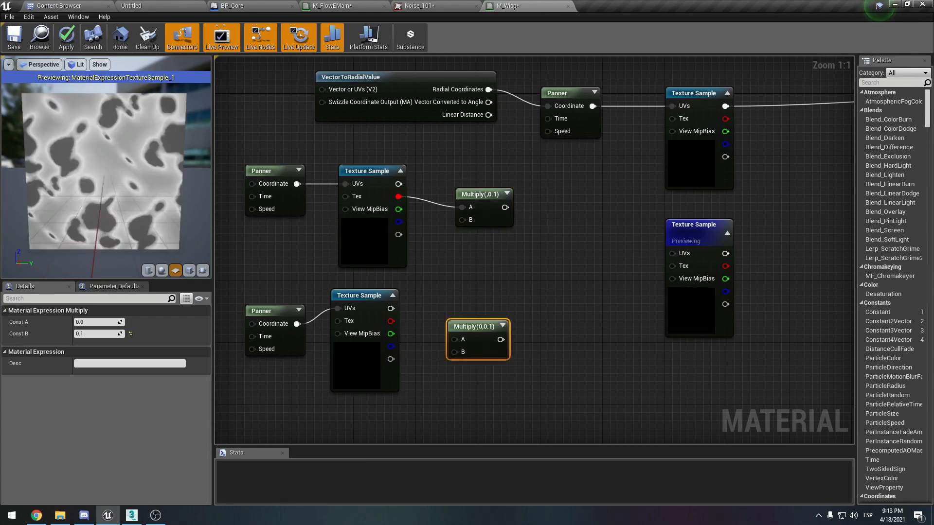
pyautogui.moveTo(390, 321); pyautogui.dragTo(469, 352)
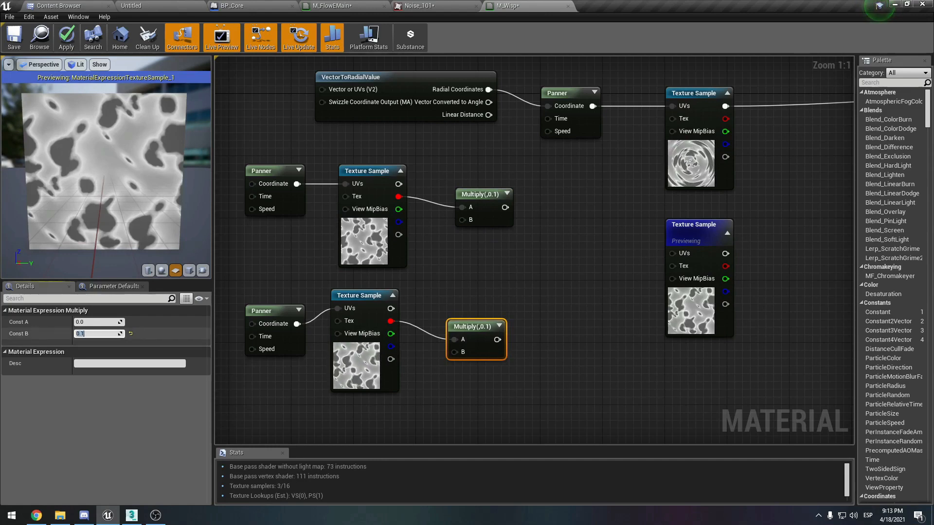
pyautogui.press('Return')
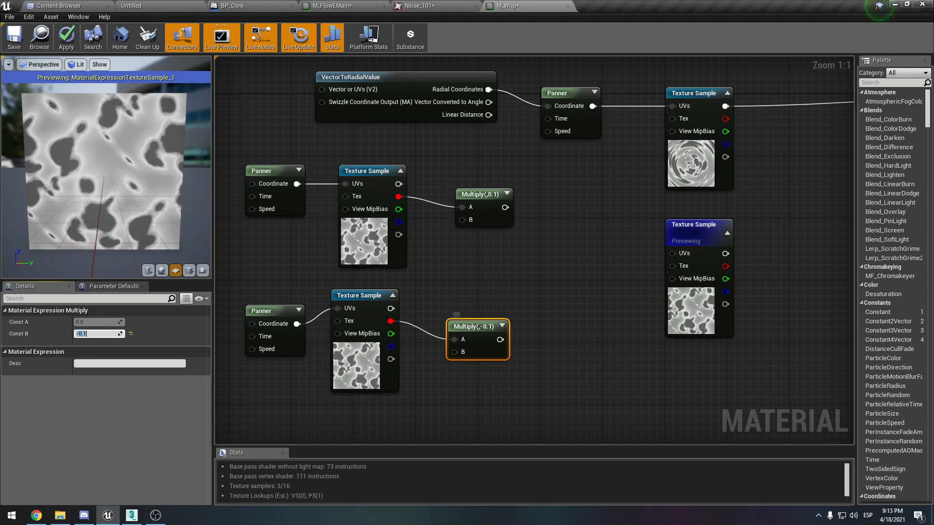
# Combine both Multiply outputs in a new Add node and feed its output into the previewed Texture Sample's UVs.
pyautogui.click(456, 315)
pyautogui.press('a')
pyautogui.click(543, 272)
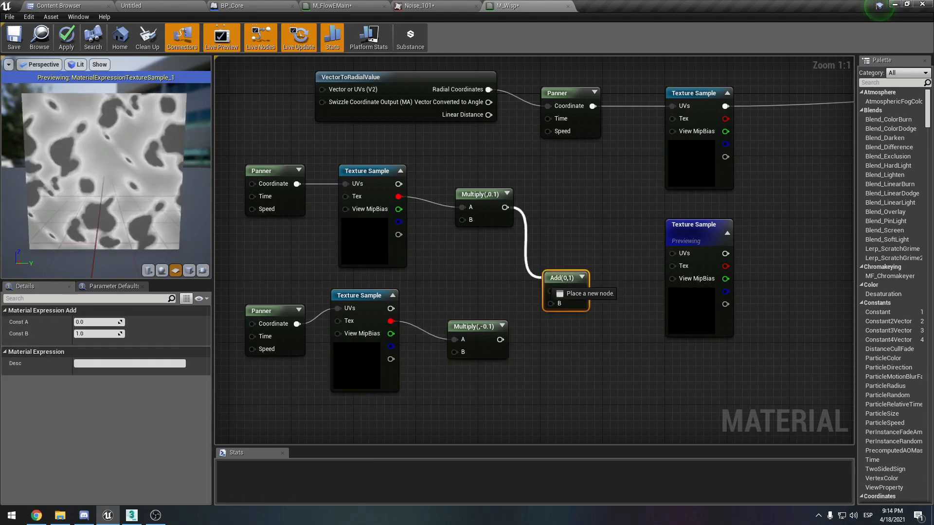
pyautogui.moveTo(544, 279); pyautogui.dragTo(550, 290)
pyautogui.moveTo(500, 339); pyautogui.dragTo(500, 339)
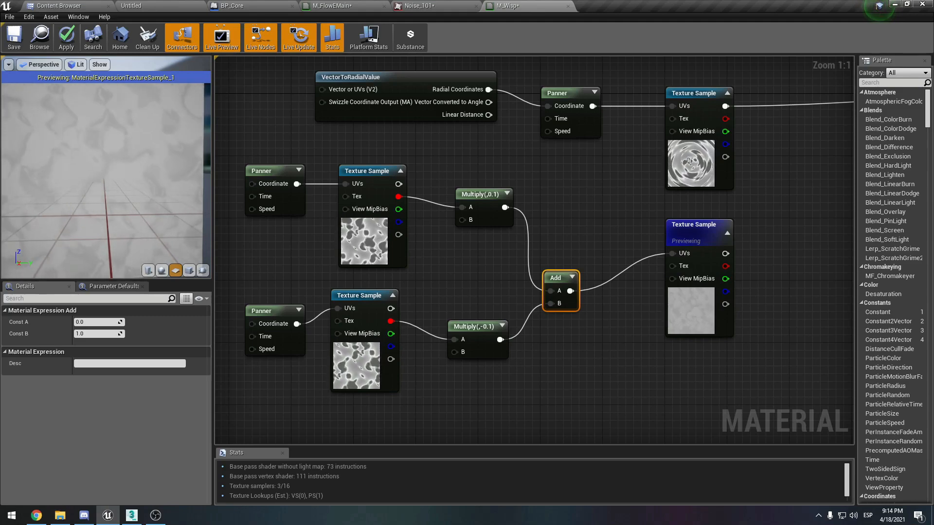
# Compare the speeds of the two noise Panners and set the upper one's Speed Y to 0.23.
pyautogui.click(274, 191)
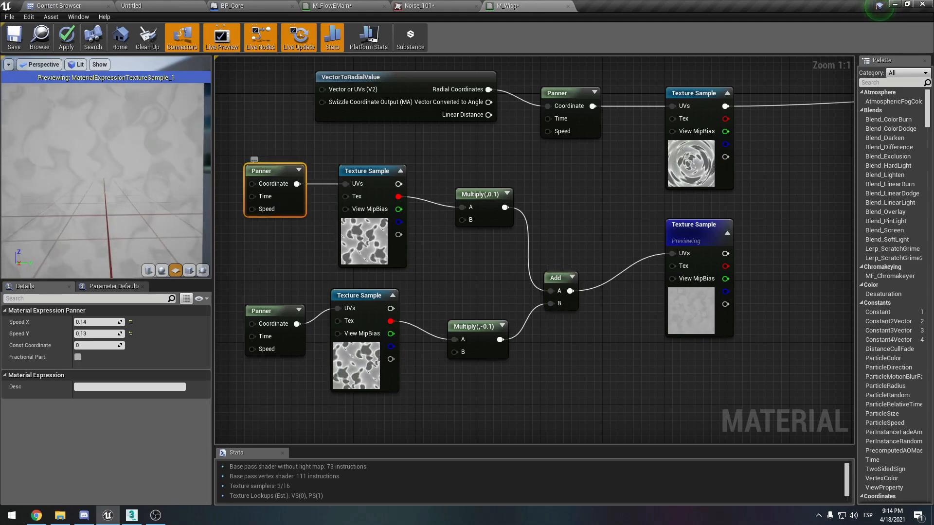
pyautogui.click(281, 317)
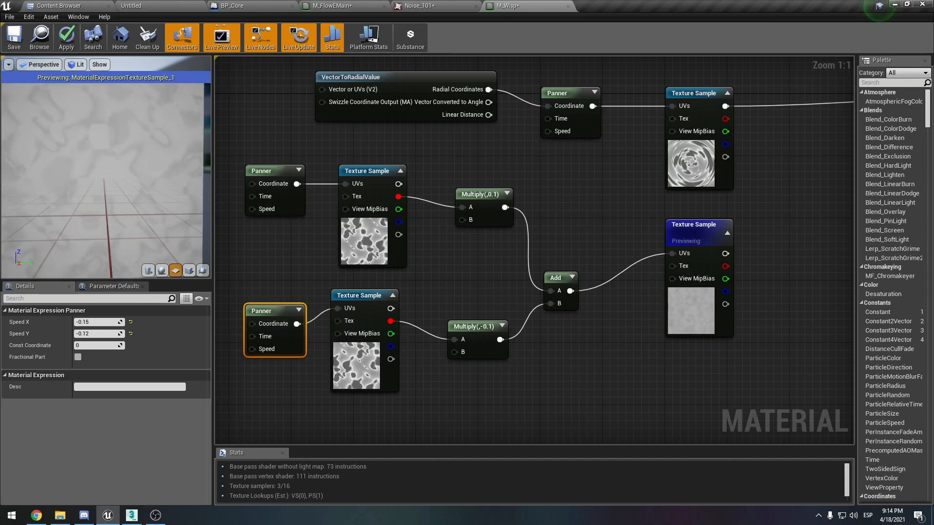
pyautogui.click(273, 185)
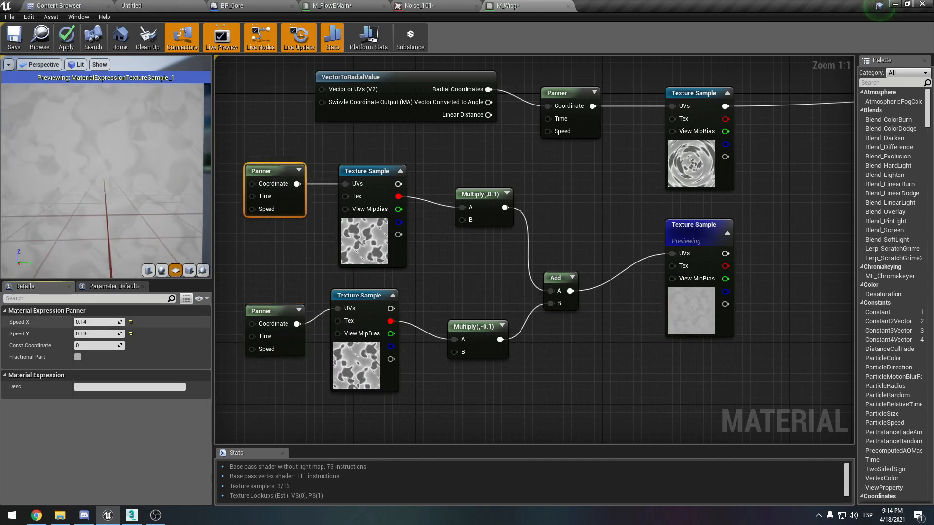
pyautogui.click(96, 334)
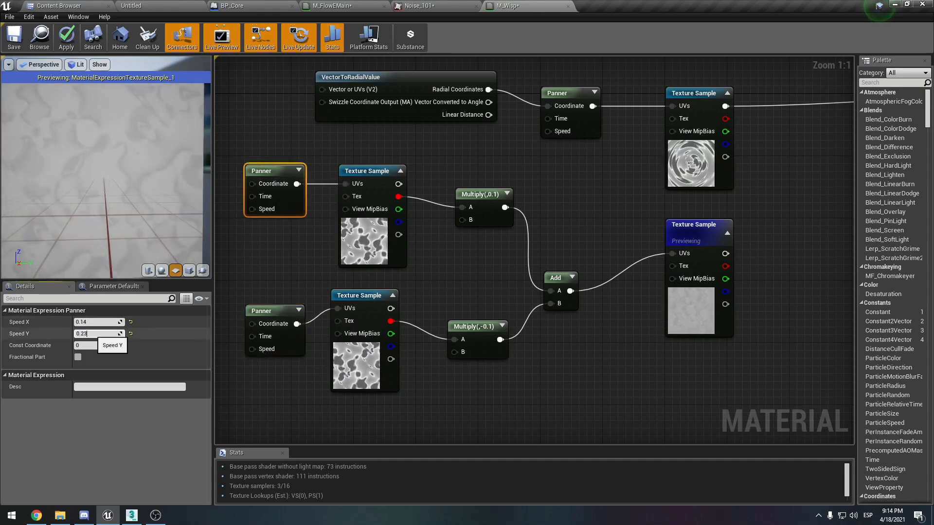
pyautogui.write('0.23')
pyautogui.press('Return')
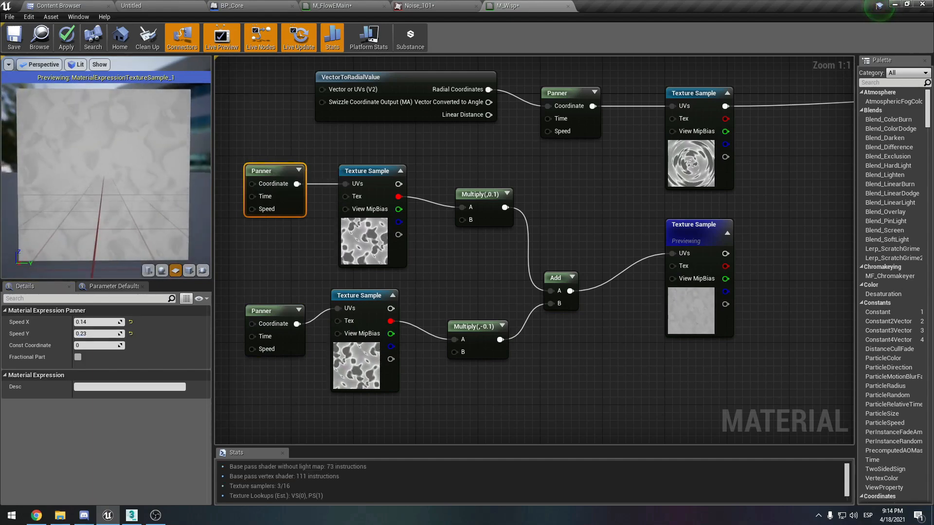
# Set the upper Multiply node's Const B to -0.1 and apply the material changes.
pyautogui.click(466, 203)
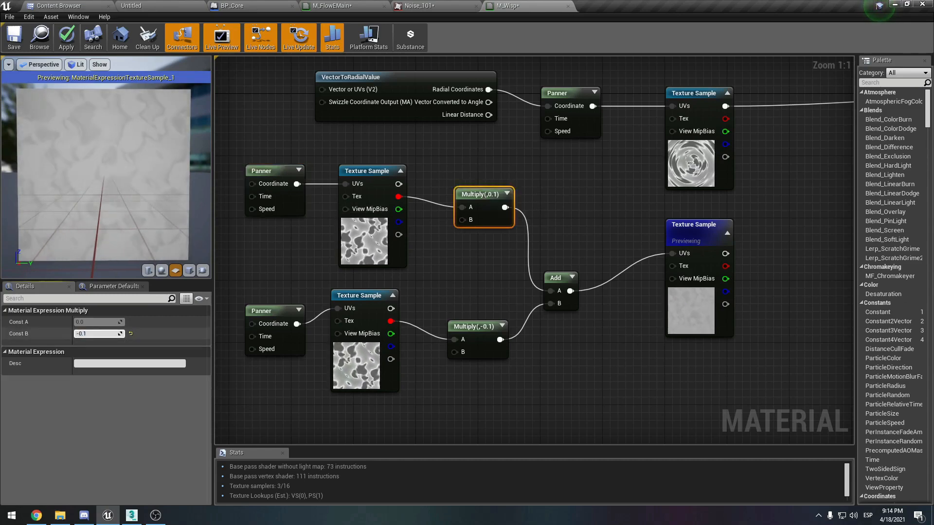
pyautogui.press('Return')
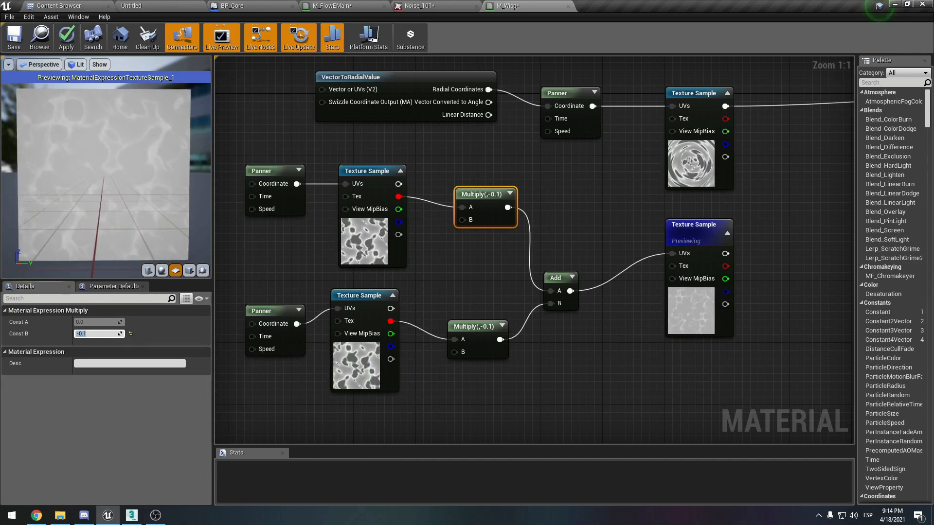
pyautogui.click(66, 36)
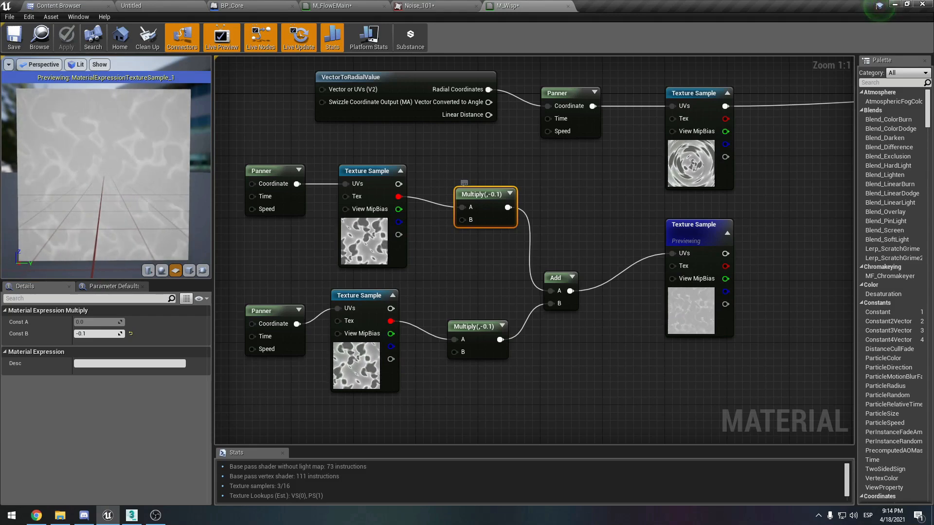
# Inspect the Noise_101 texture used by the previewed Texture Sample, and return to the M_Wisp graph.
pyautogui.moveTo(618, 340); pyautogui.dragTo(494, 347, button='right')
pyautogui.click(587, 328)
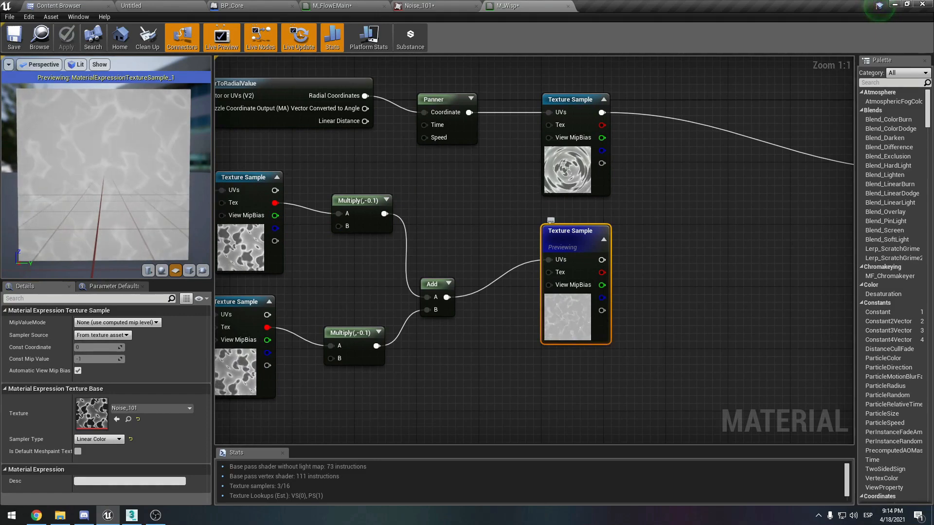
pyautogui.click(452, 6)
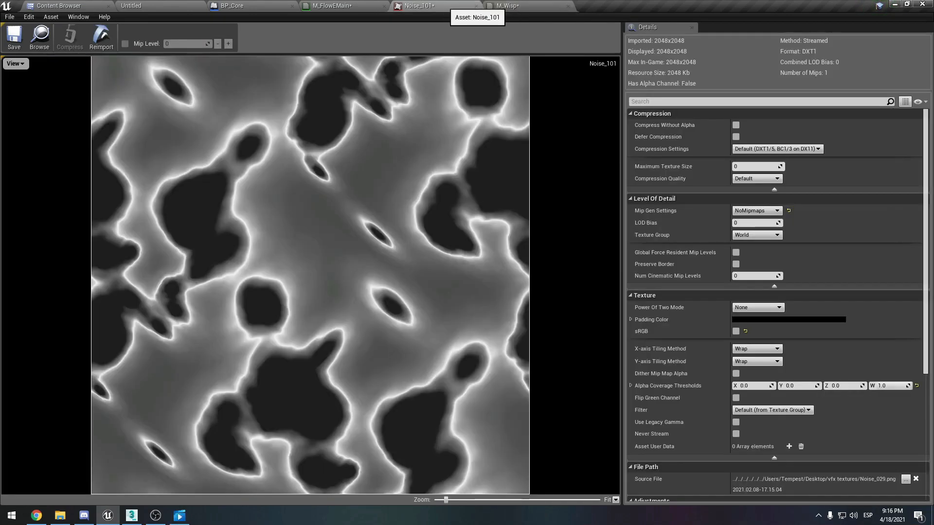
pyautogui.click(515, 6)
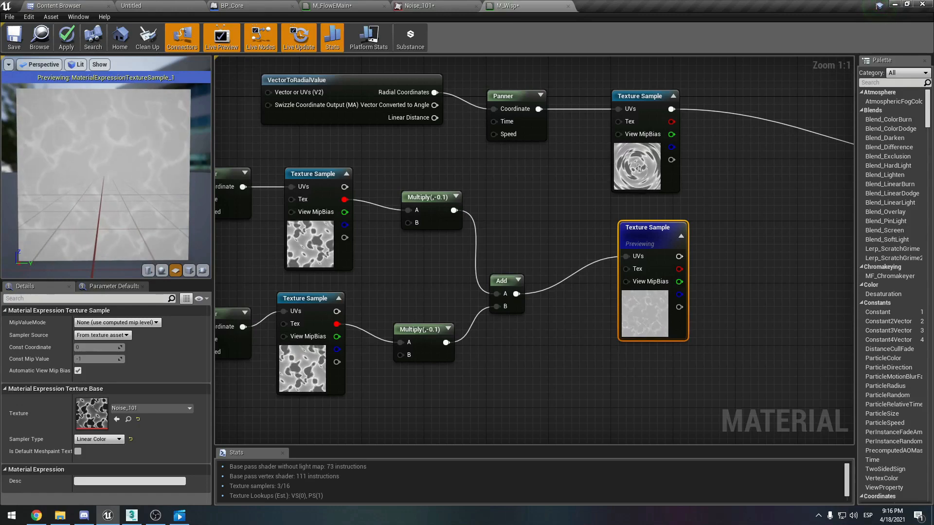
# Place an Add node before the material output, with the radial Texture Sample in A and the distorted Texture Sample in B.
pyautogui.moveTo(504, 235); pyautogui.dragTo(324, 258, button='right')
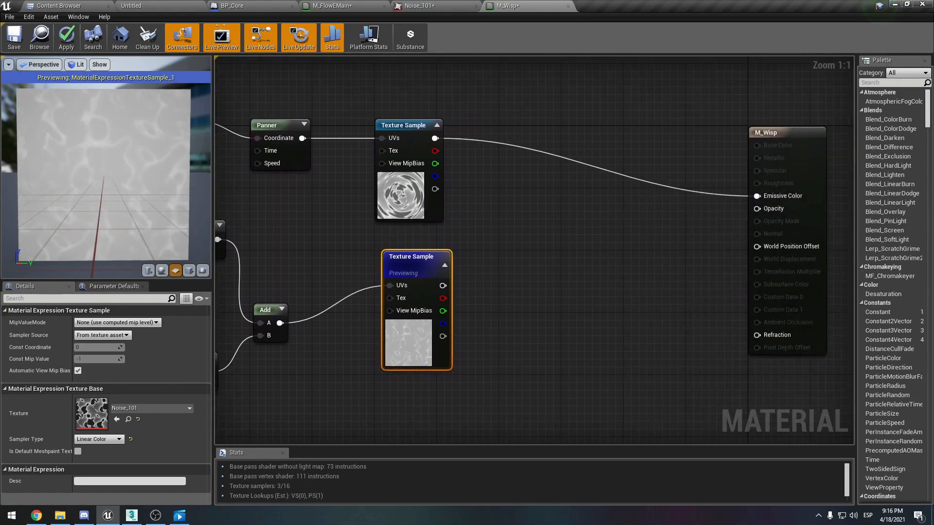
pyautogui.click(544, 262)
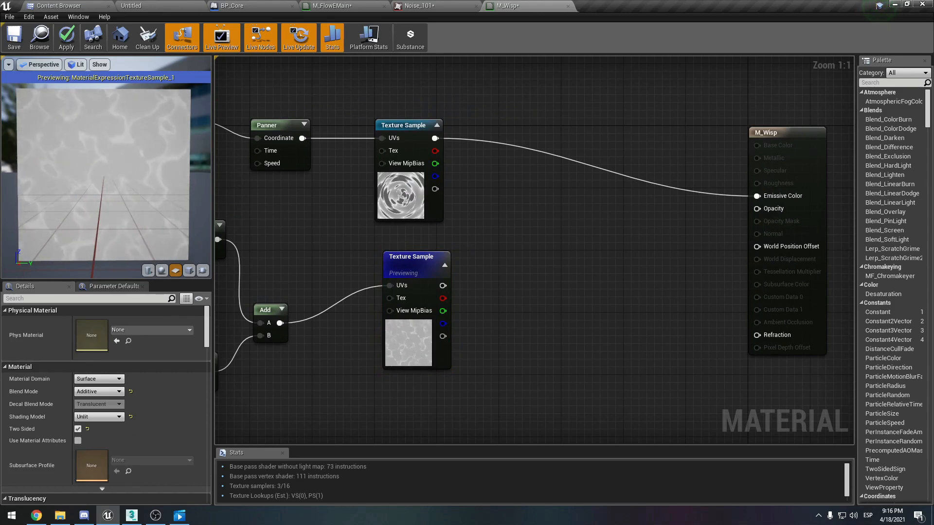
pyautogui.click(563, 208)
pyautogui.moveTo(436, 138); pyautogui.dragTo(558, 241)
pyautogui.moveTo(444, 282); pyautogui.dragTo(443, 285)
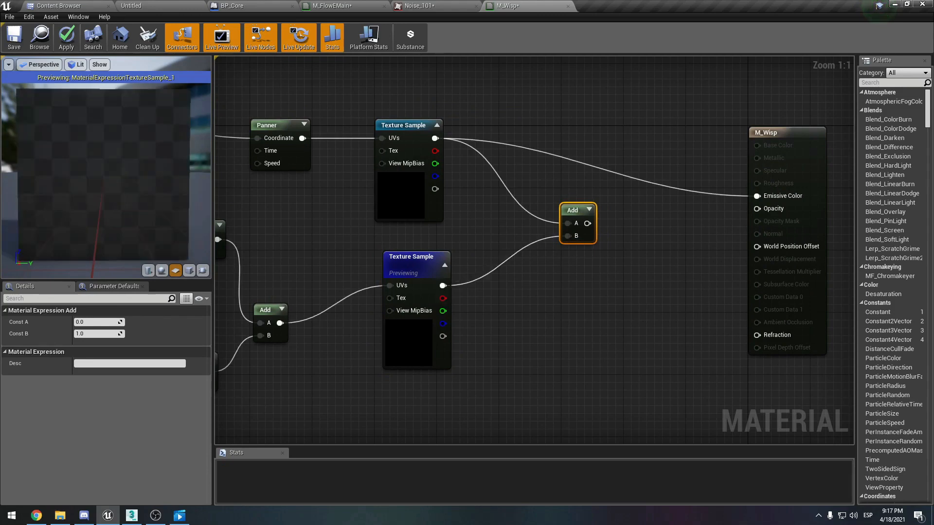
# Stop previewing the distorted Texture Sample, and feed the expanded new Add node's output into M_Wisp's Emissive Color.
pyautogui.rightClick(414, 266)
pyautogui.click(452, 312)
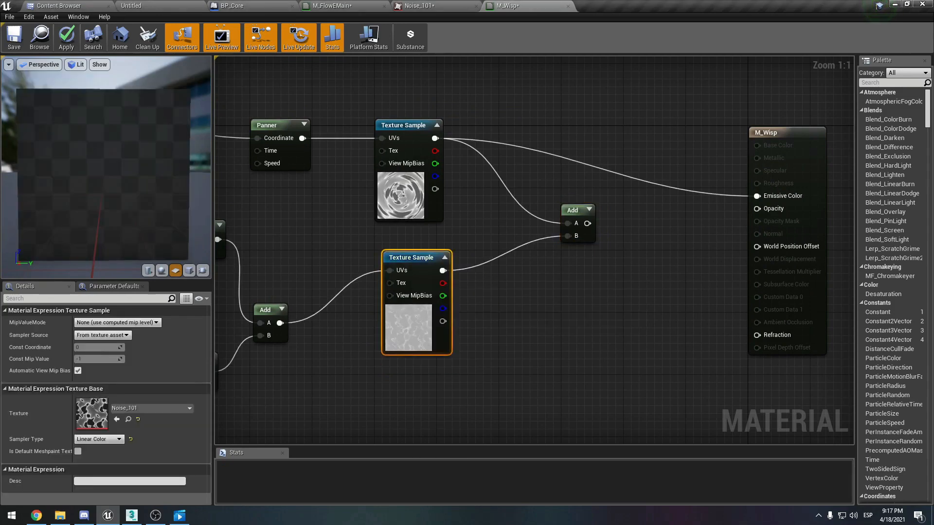
pyautogui.click(589, 209)
pyautogui.click(606, 254)
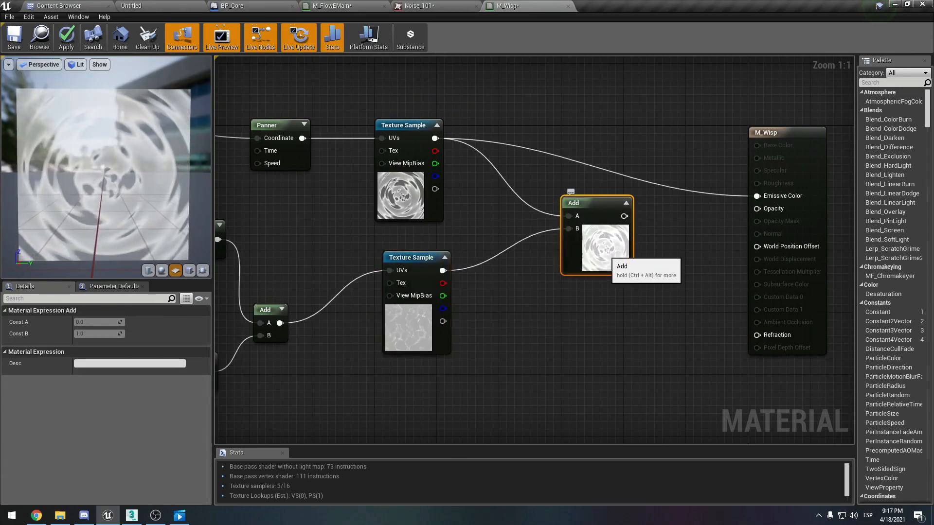
pyautogui.moveTo(625, 216); pyautogui.dragTo(756, 195)
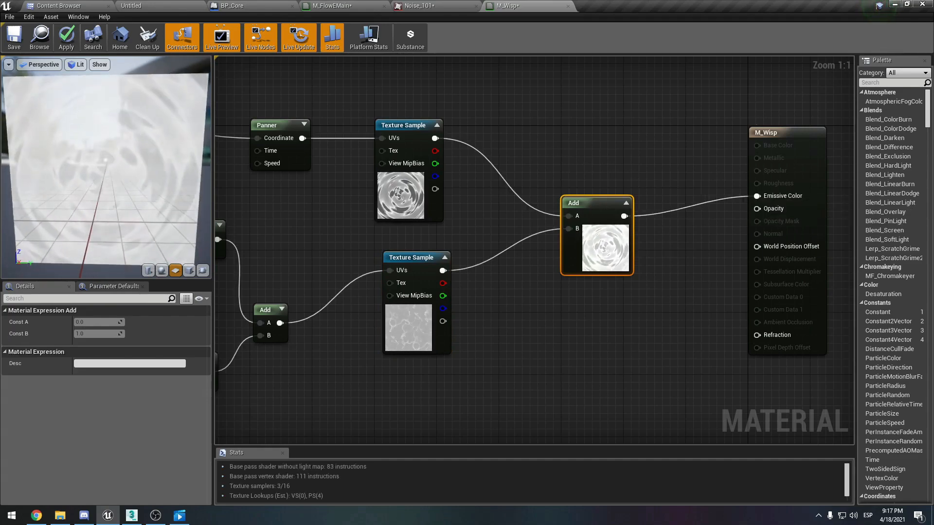
# Add a RadialGradientExponential node below the final Add node and connect its output to M_Wisp's Opacity.
pyautogui.moveTo(294, 206); pyautogui.dragTo(373, 204, button='right')
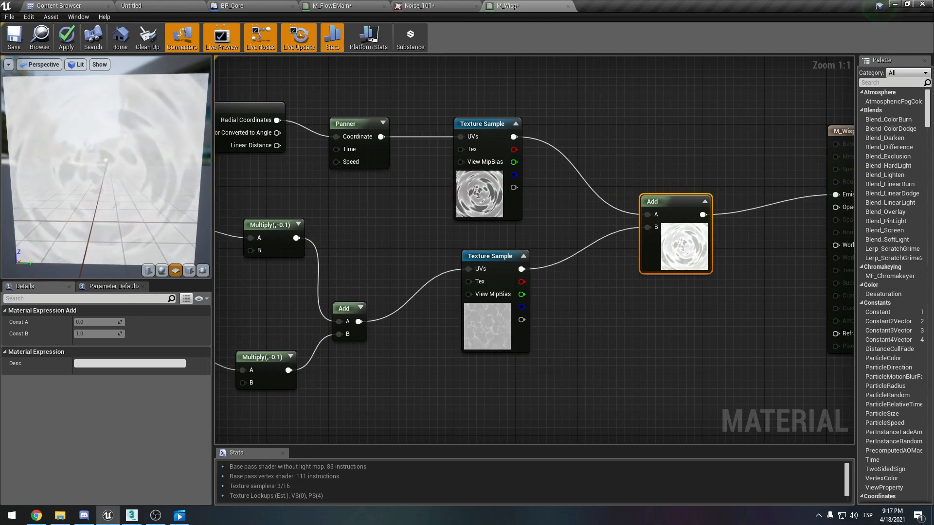
pyautogui.moveTo(712, 366); pyautogui.dragTo(642, 306, button='right')
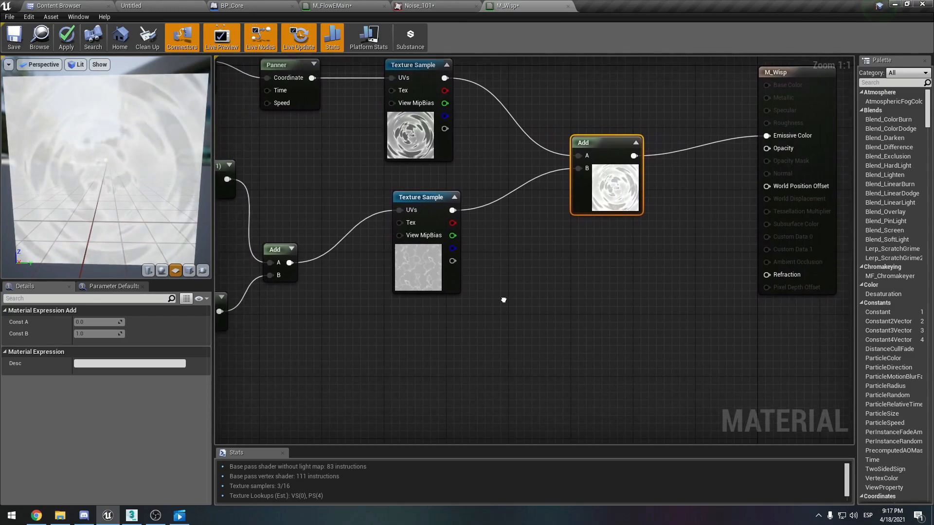
pyautogui.rightClick(547, 136)
pyautogui.click(538, 140)
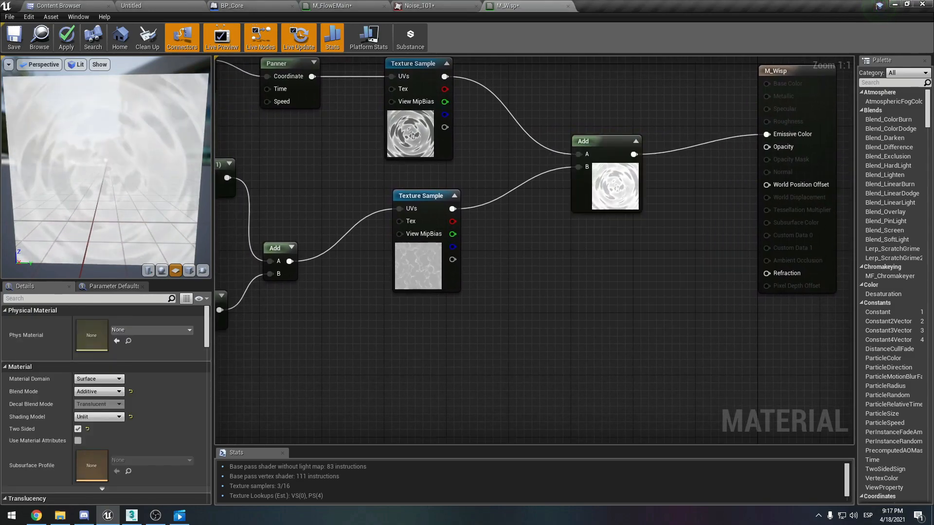
pyautogui.rightClick(537, 141)
pyautogui.write('gradient ra')
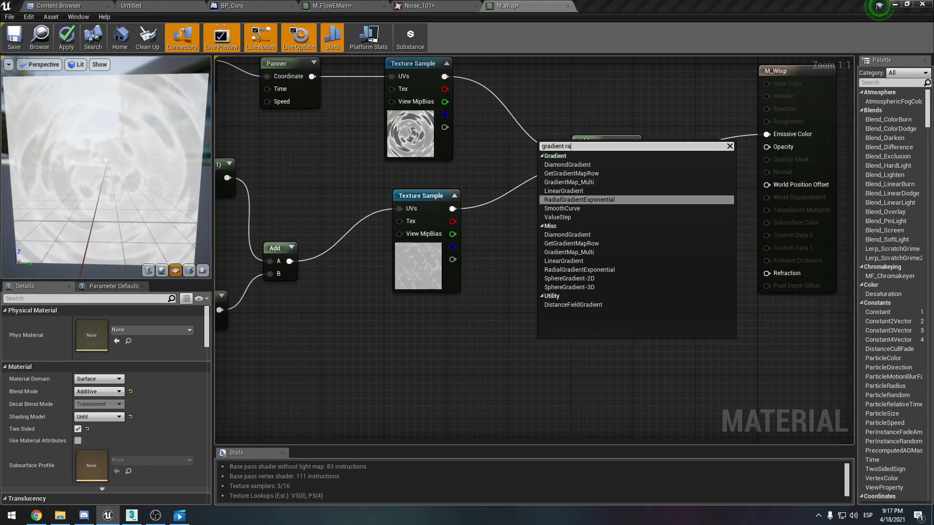
pyautogui.press('Return')
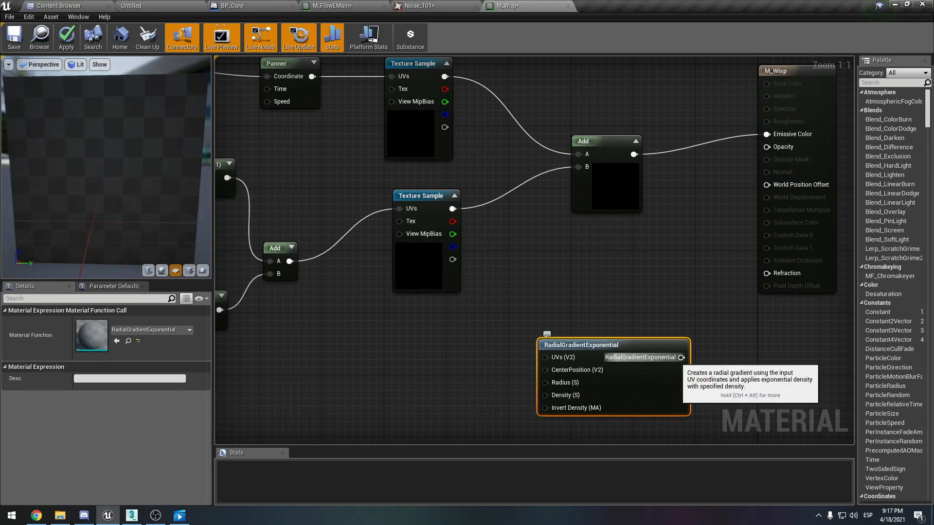
pyautogui.moveTo(681, 358); pyautogui.dragTo(767, 147)
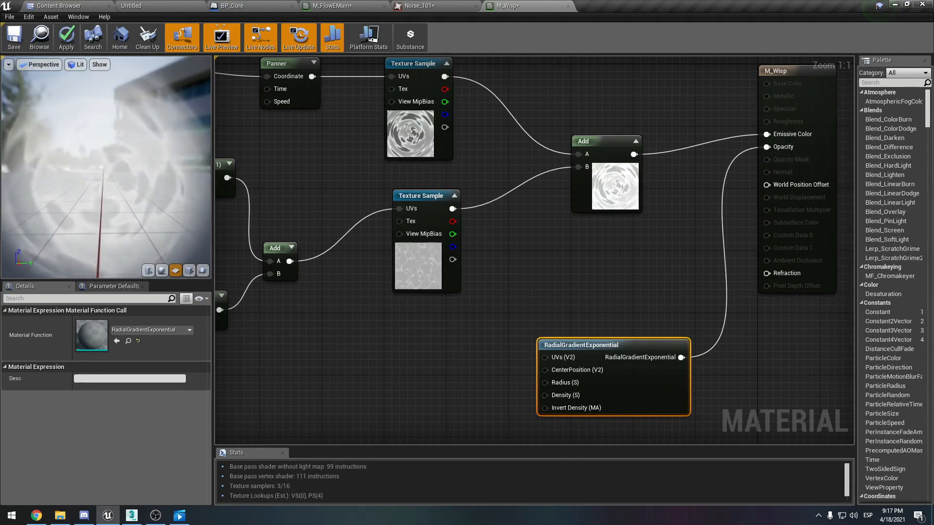
pyautogui.click(423, 282)
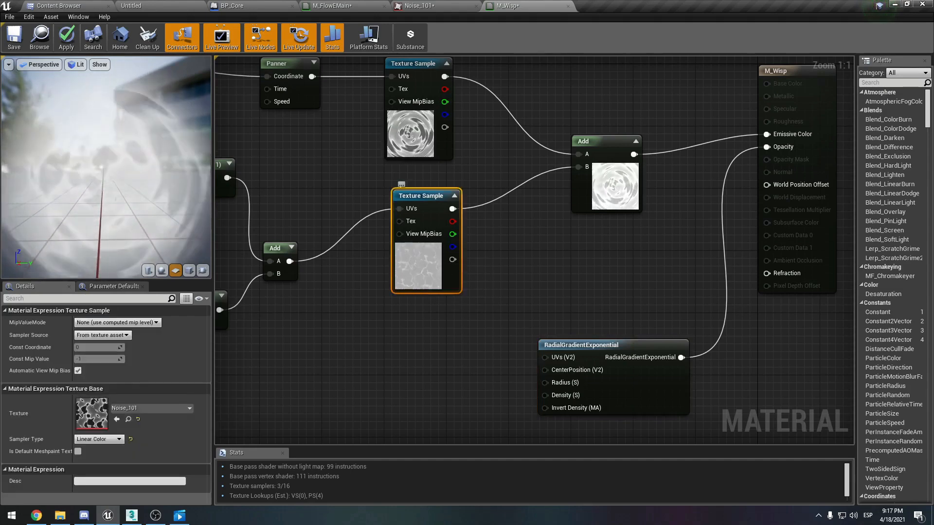
pyautogui.click(410, 133)
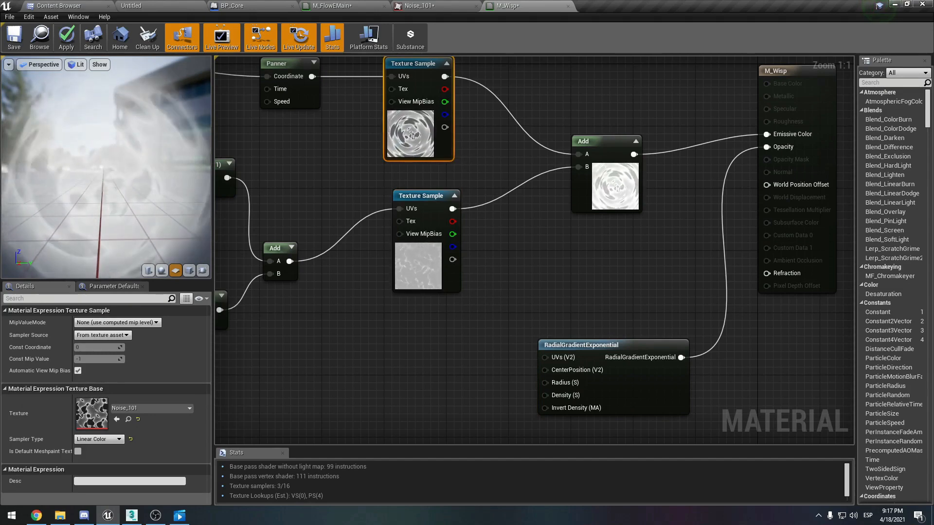
pyautogui.moveTo(410, 132); pyautogui.dragTo(465, 168, button='right')
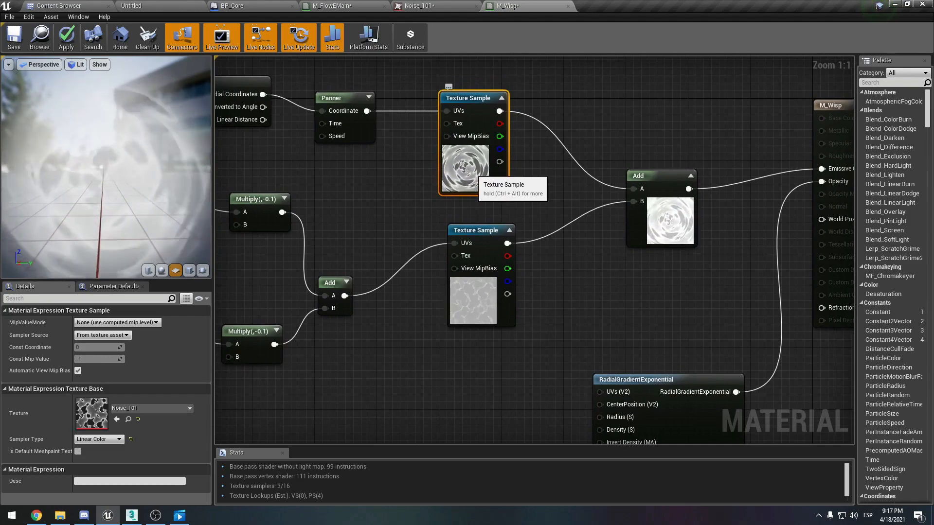
# Place an Add node combining VectorToRadialValue's Radial Coordinates with the distortion Add output, and feed it into the lower Texture Sample's UVs.
pyautogui.moveTo(396, 268); pyautogui.dragTo(605, 268, button='right')
pyautogui.click(340, 81)
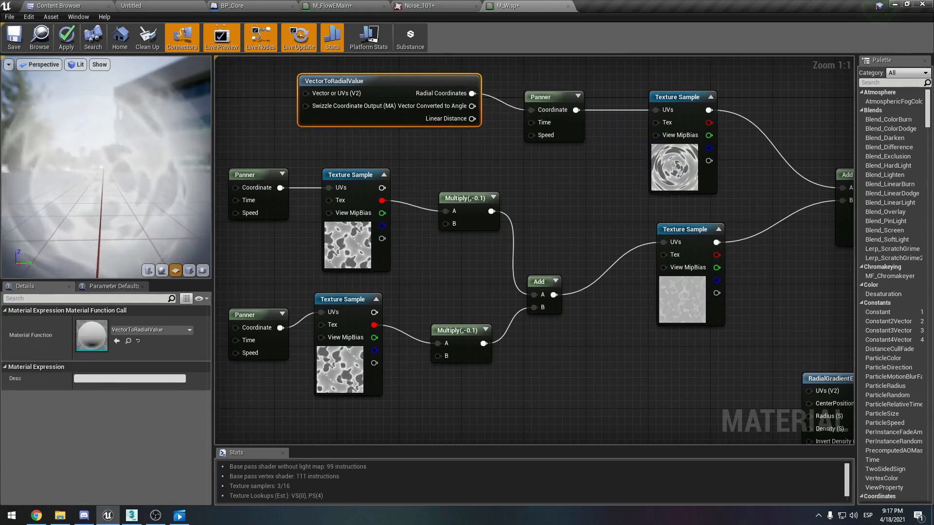
pyautogui.click(574, 199)
pyautogui.press('a')
pyautogui.click(587, 223)
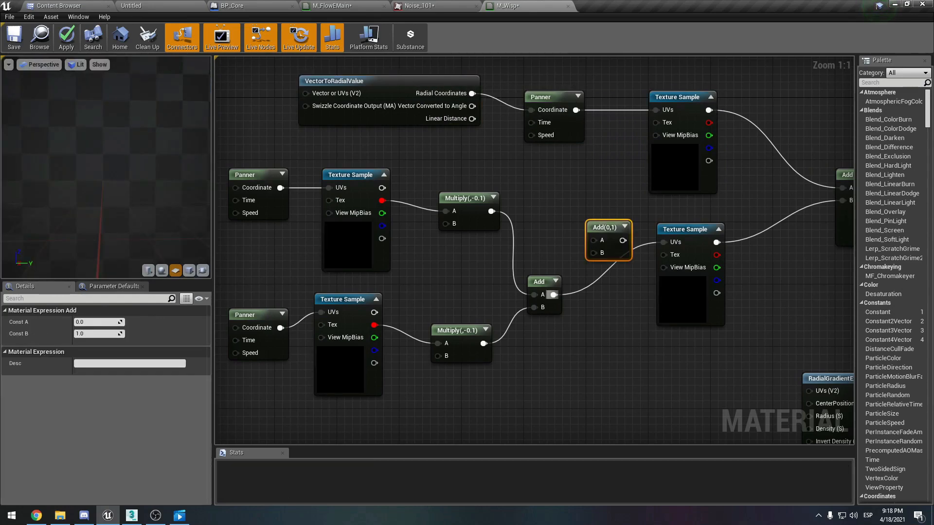
pyautogui.moveTo(553, 294); pyautogui.dragTo(470, 93)
pyautogui.moveTo(613, 240); pyautogui.dragTo(664, 242)
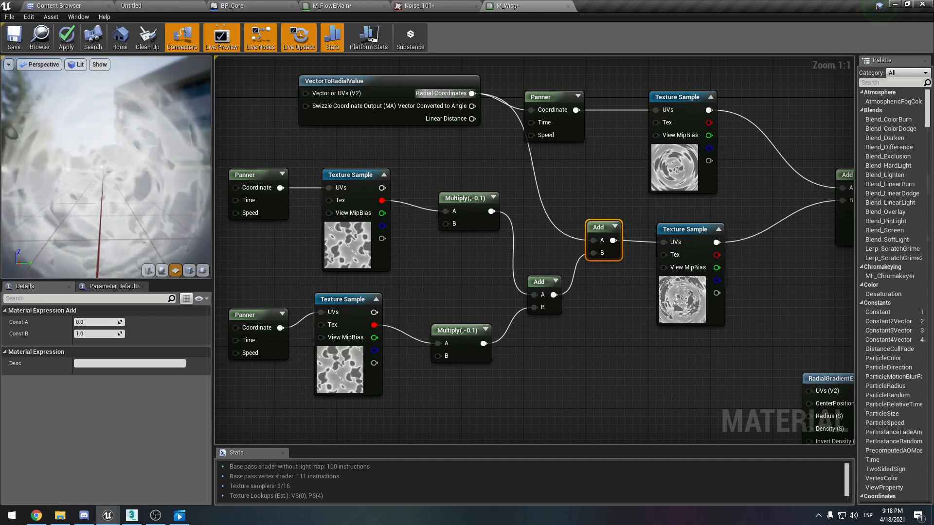
pyautogui.moveTo(637, 273); pyautogui.dragTo(567, 254, button='right')
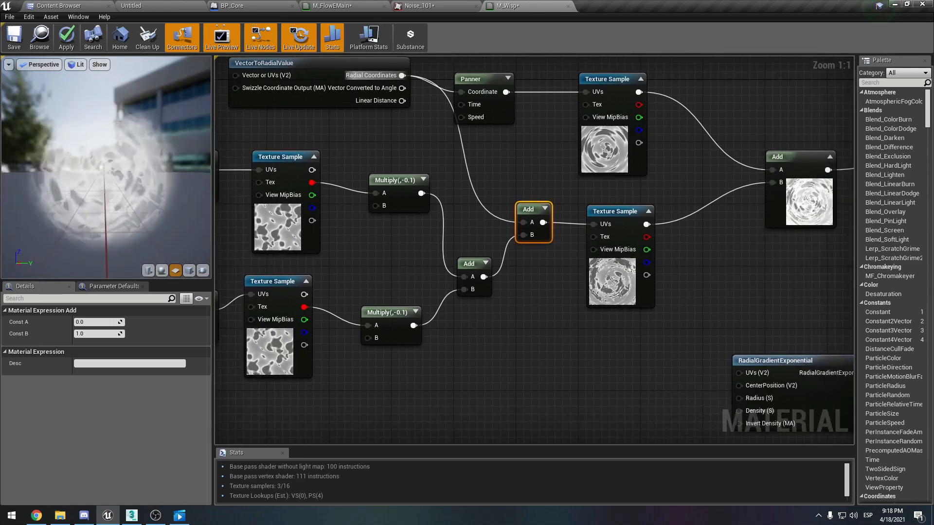
pyautogui.moveTo(106, 168); pyautogui.dragTo(114, 187, button='right')
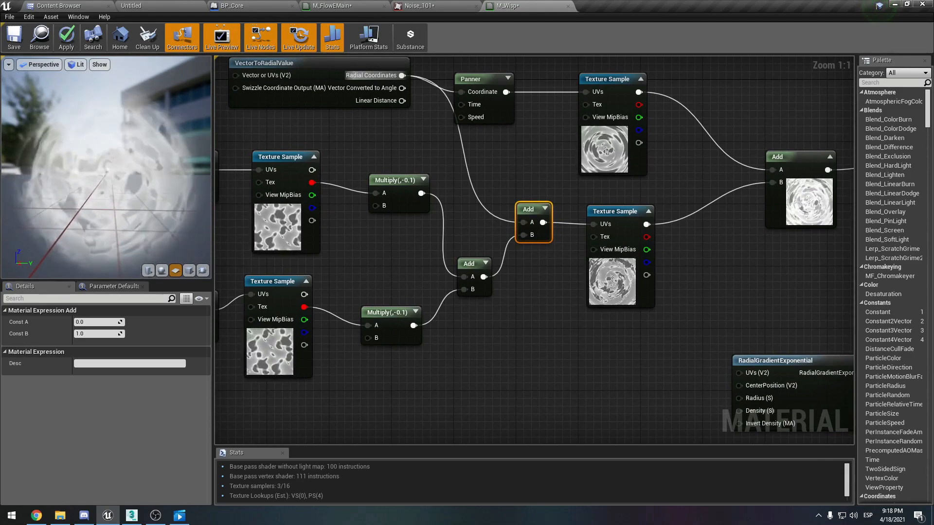
# Move the radial-coordinate Add node aside and connect the distortion Add output directly to the lower Texture Sample's UVs.
pyautogui.moveTo(483, 276); pyautogui.dragTo(594, 224)
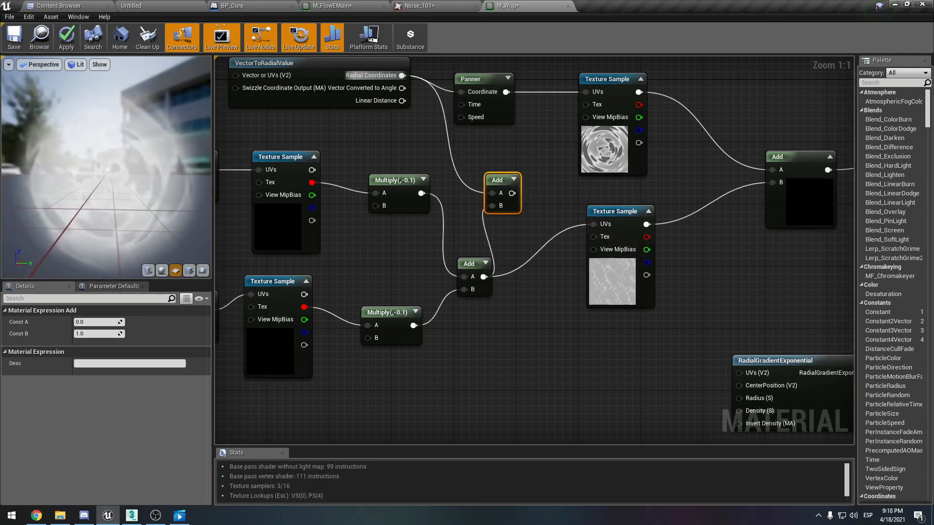
pyautogui.moveTo(700, 194); pyautogui.dragTo(636, 223, button='right')
pyautogui.click(543, 108)
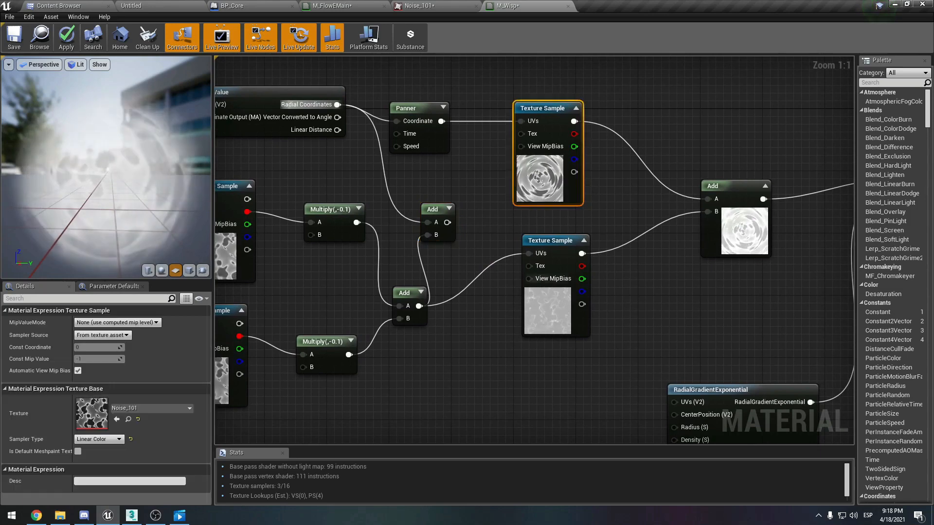
pyautogui.click(550, 240)
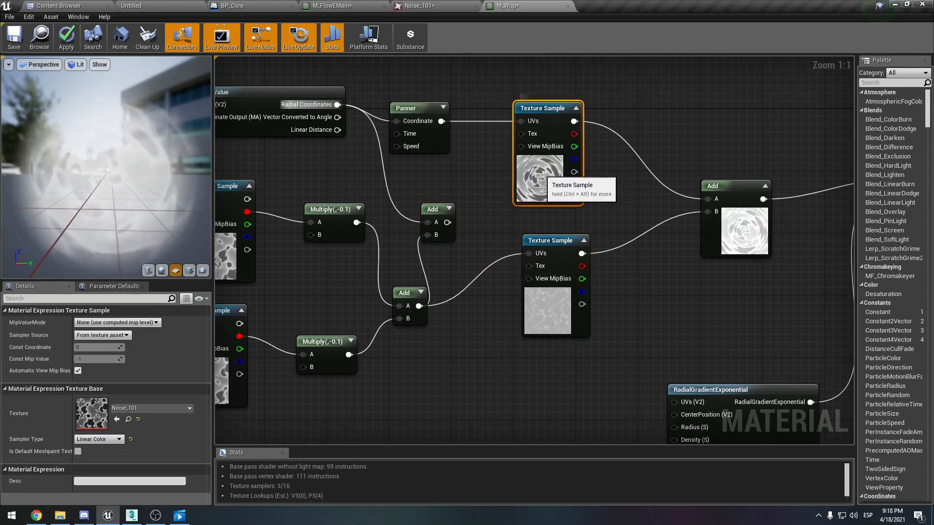
pyautogui.moveTo(550, 241)
pyautogui.mouseDown(button='right')
pyautogui.moveTo(623, 240)
pyautogui.moveTo(539, 246)
pyautogui.mouseUp(button='right')
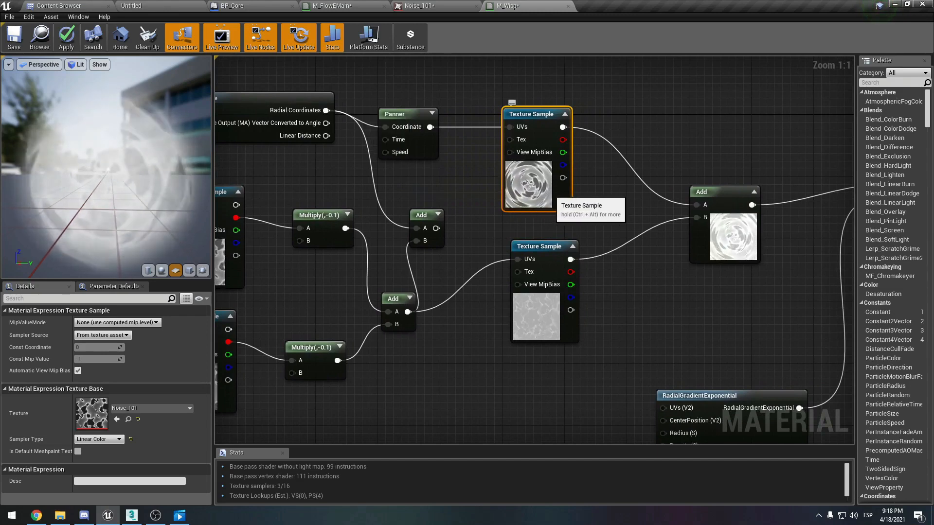
pyautogui.click(720, 229)
pyautogui.click(534, 301)
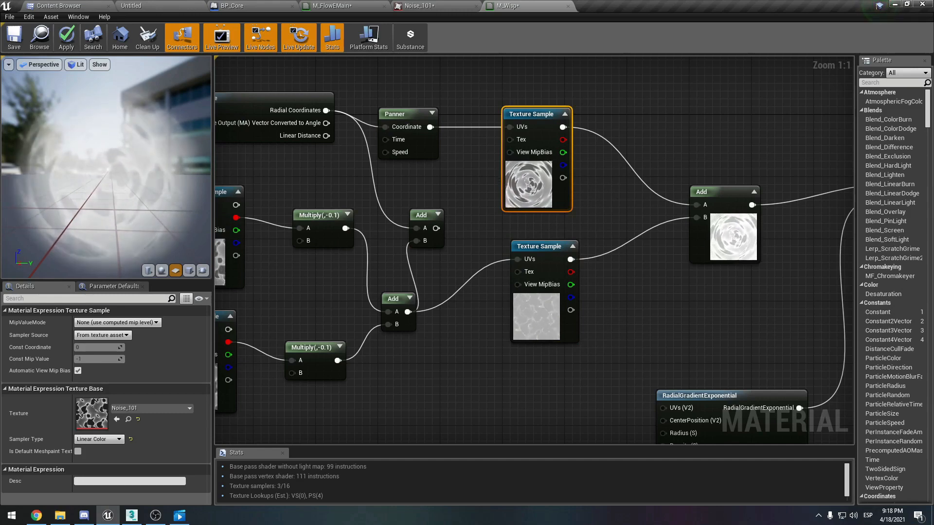
# Place a Multiply node with the radial Texture Sample in A and the distorted one in B, and connect it to M_Wisp's Emissive Color.
pyautogui.moveTo(634, 191); pyautogui.dragTo(567, 191, button='right')
pyautogui.click(567, 191)
pyautogui.press('m')
pyautogui.click(567, 190)
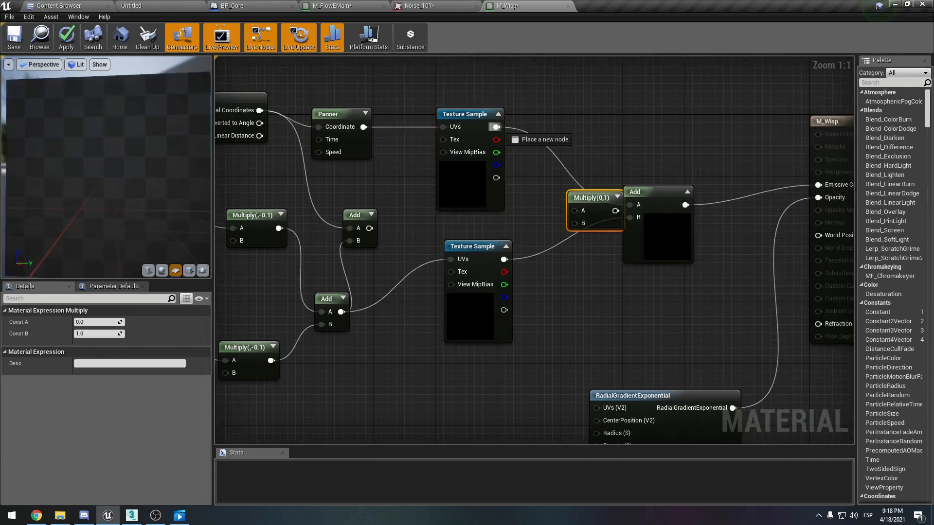
pyautogui.moveTo(496, 127); pyautogui.dragTo(574, 210)
pyautogui.moveTo(651, 192); pyautogui.dragTo(644, 115)
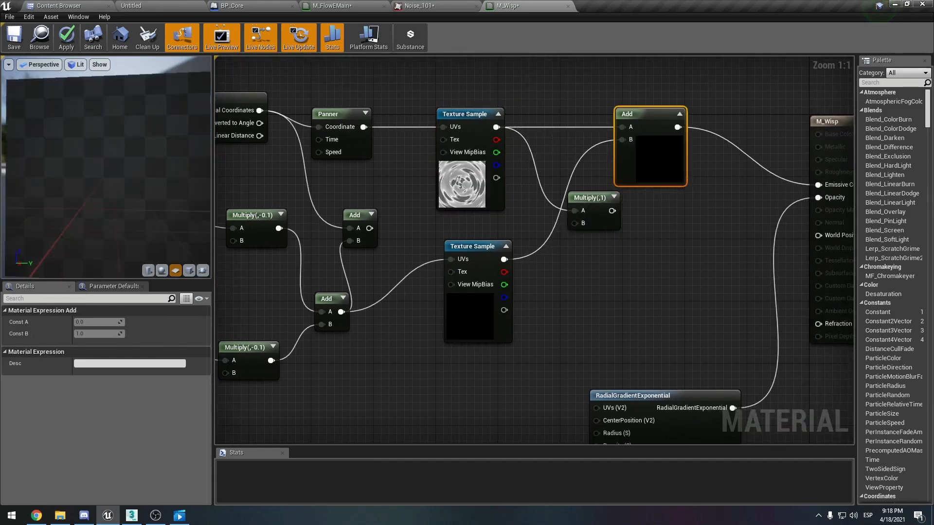
pyautogui.moveTo(574, 223); pyautogui.dragTo(504, 259)
pyautogui.moveTo(602, 211); pyautogui.dragTo(822, 198)
pyautogui.moveTo(687, 179); pyautogui.dragTo(679, 156)
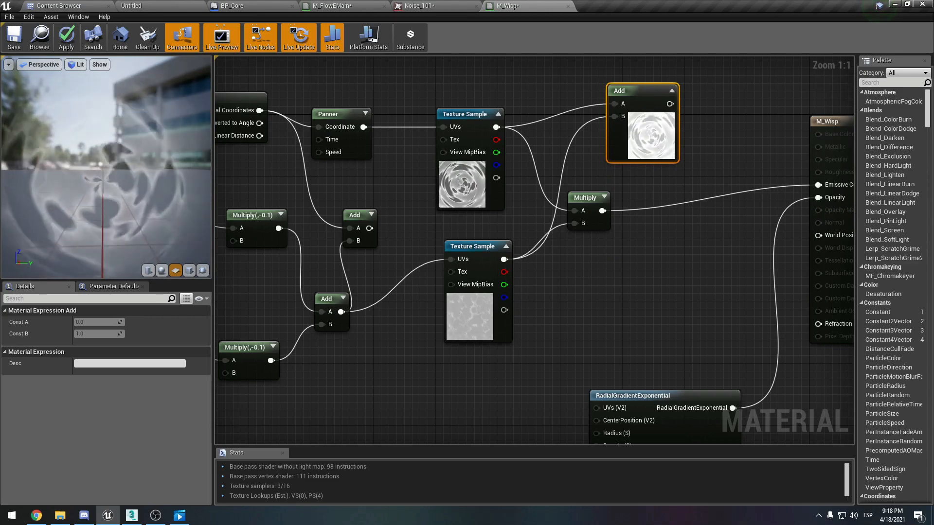
# Align the distorted Texture Sample node directly beneath the radial Texture Sample node.
pyautogui.click(465, 321)
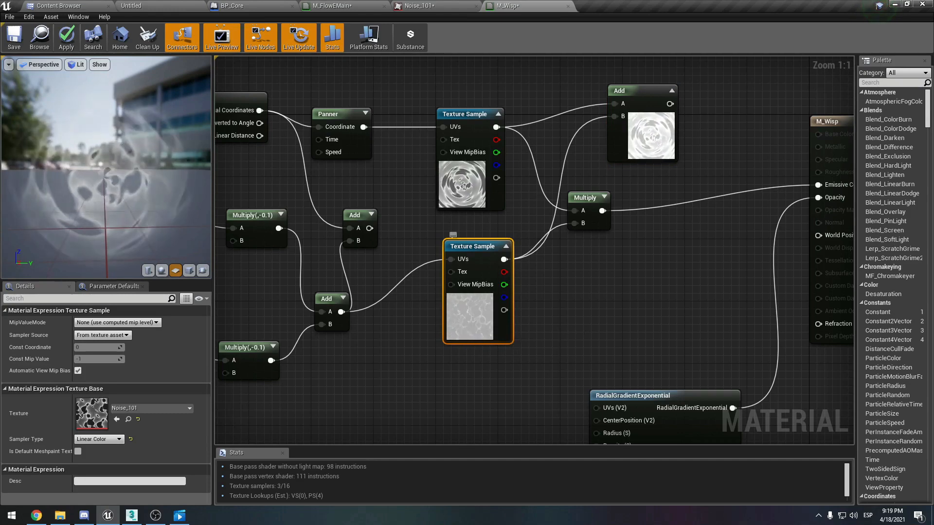
pyautogui.moveTo(388, 316); pyautogui.dragTo(436, 327, button='right')
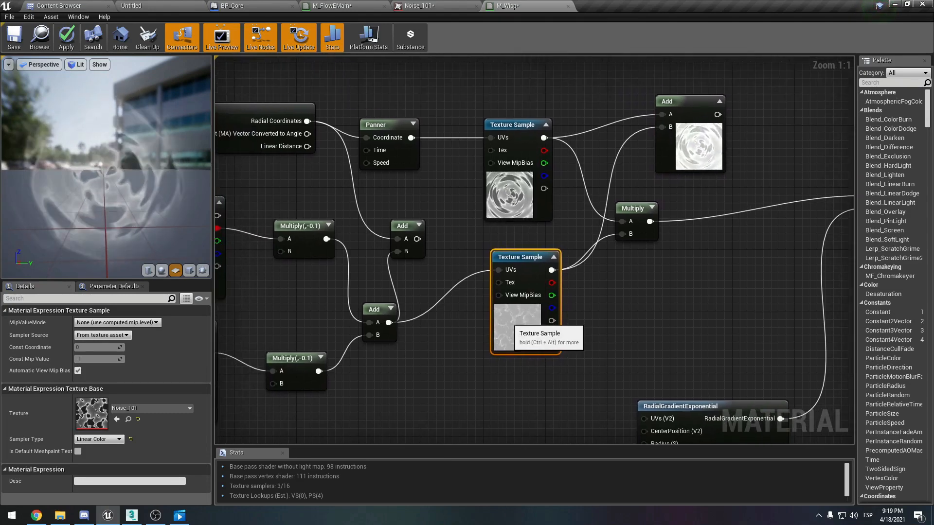
pyautogui.moveTo(505, 260); pyautogui.dragTo(498, 260)
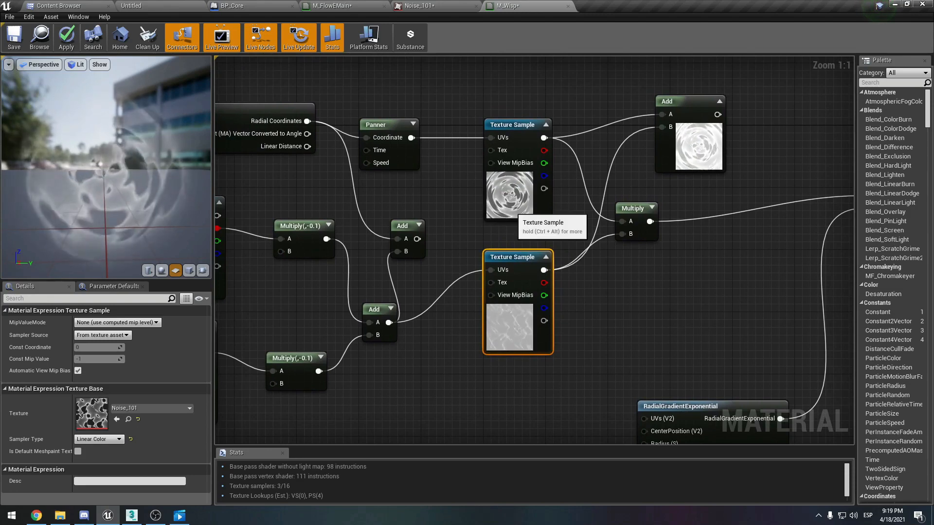
# Examine the radial and distorted Texture Samples, the nodes feeding them, and the Multiply and Add nodes that combine them.
pyautogui.click(511, 195)
pyautogui.click(495, 327)
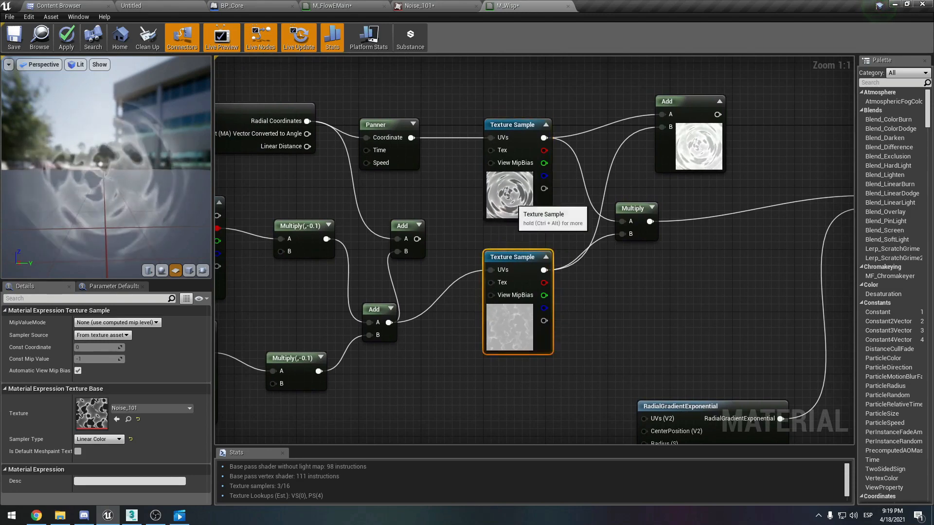
pyautogui.click(513, 199)
pyautogui.click(511, 318)
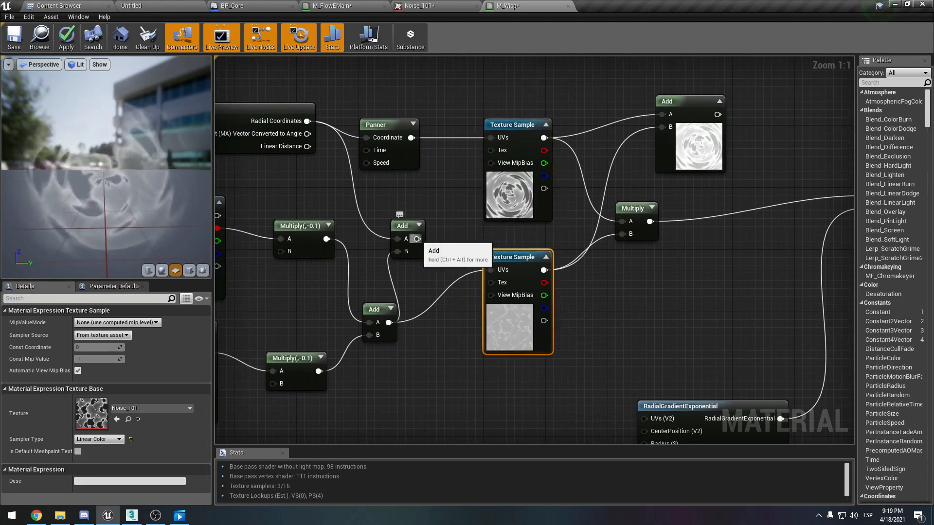
pyautogui.moveTo(421, 236); pyautogui.dragTo(491, 240, button='right')
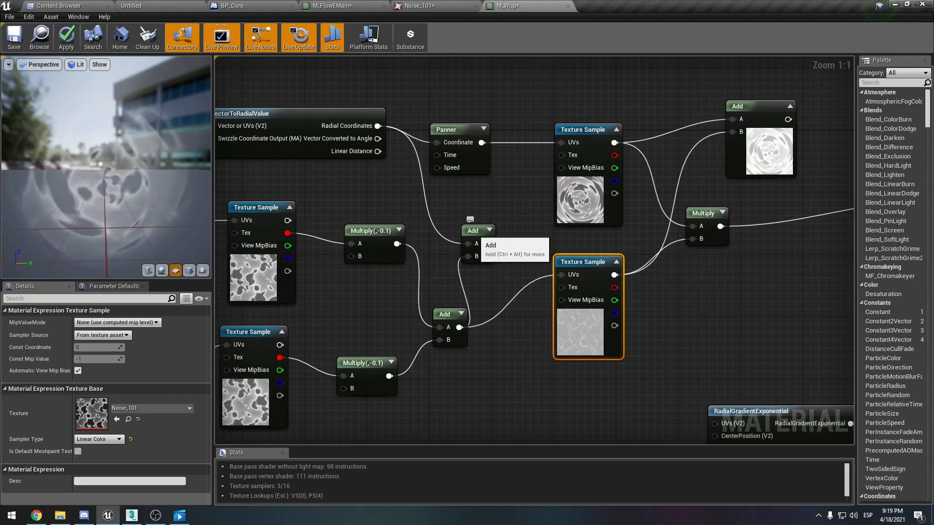
pyautogui.click(478, 237)
pyautogui.moveTo(478, 239); pyautogui.dragTo(523, 234, button='right')
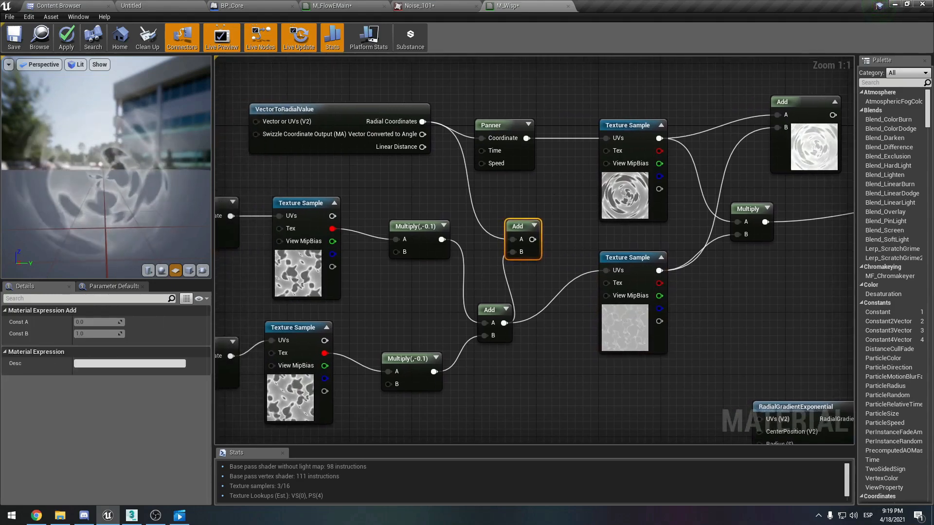
pyautogui.click(625, 195)
pyautogui.click(418, 110)
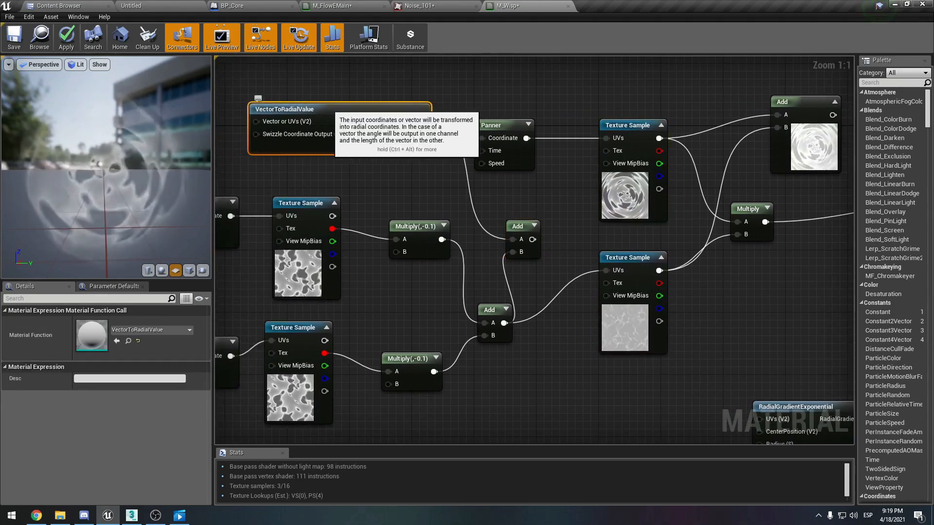
pyautogui.click(625, 325)
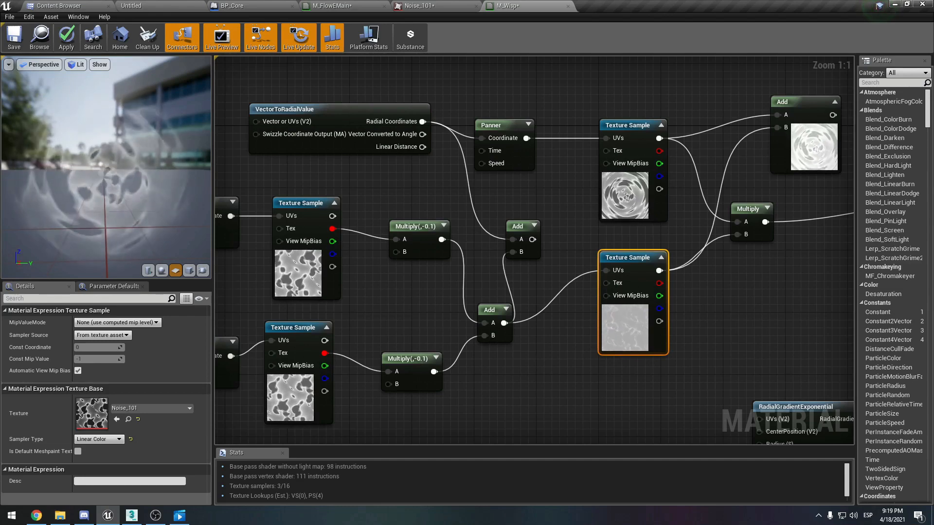
pyautogui.click(563, 204)
pyautogui.moveTo(549, 204); pyautogui.dragTo(447, 207, button='right')
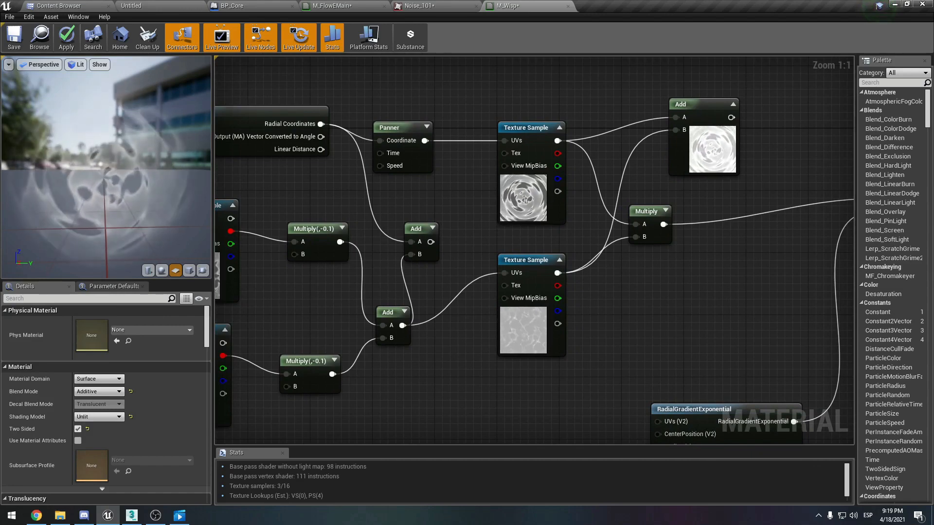
pyautogui.click(657, 228)
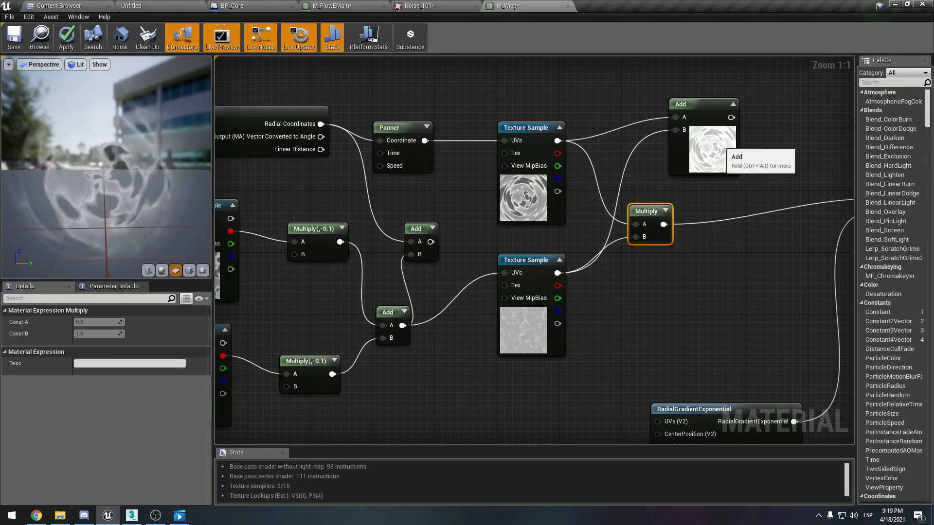
pyautogui.click(699, 162)
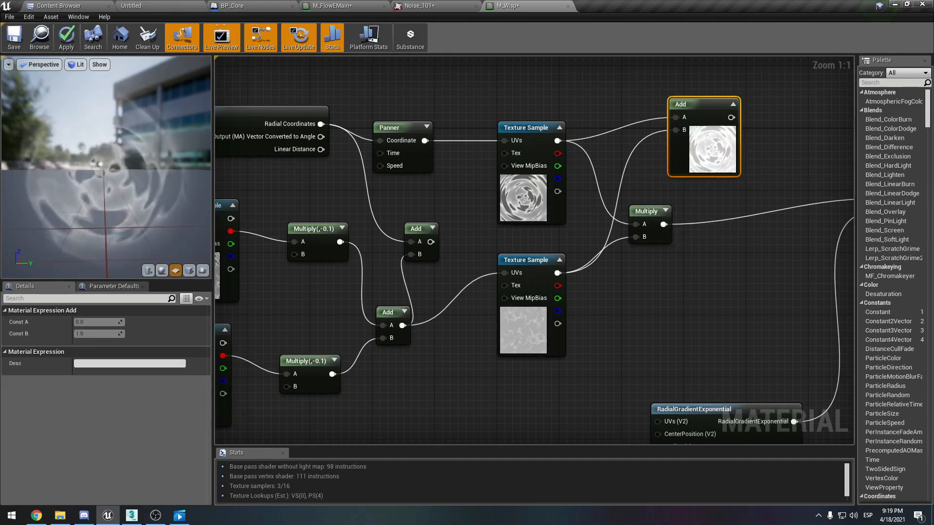
pyautogui.scroll(-1, 698, 162)
pyautogui.moveTo(288, 84); pyautogui.dragTo(582, 183)
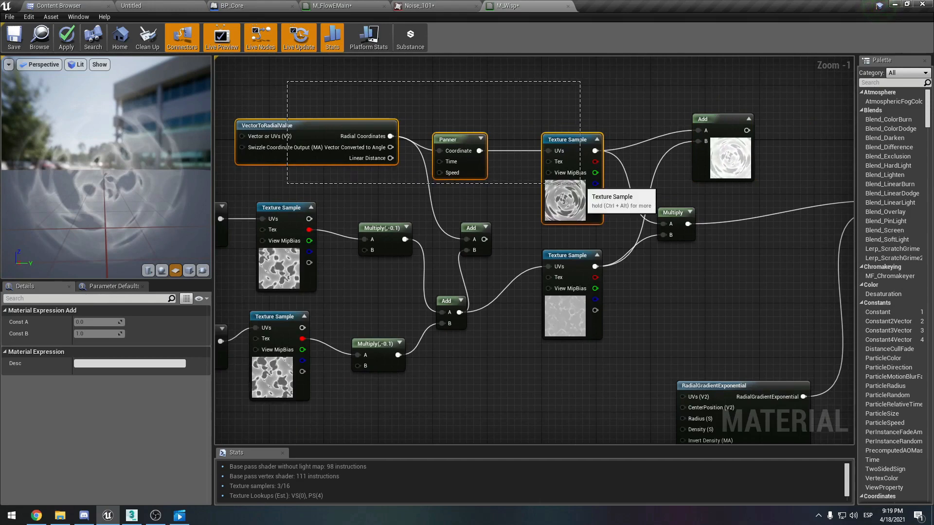
pyautogui.keyDown('shift'); pyautogui.moveTo(599, 388); pyautogui.dragTo(249, 261); pyautogui.keyUp('shift')
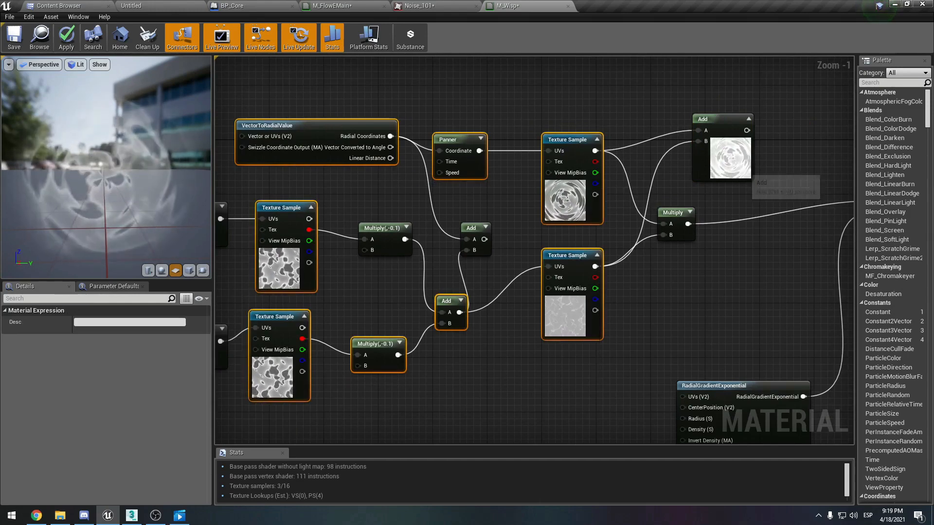
# Try feeding M_Wisp's Emissive Color from the final Add node instead of Multiply, keeping the Add node above Multiply.
pyautogui.moveTo(736, 171); pyautogui.dragTo(765, 266)
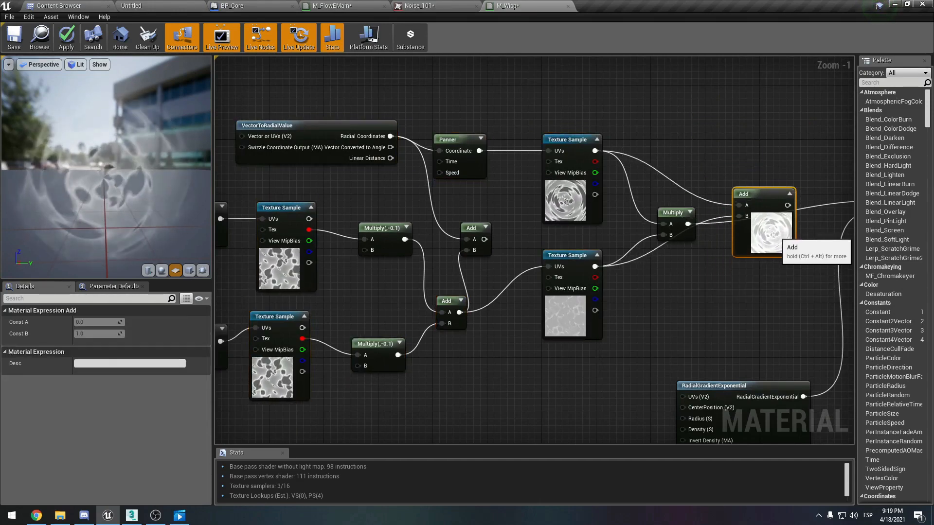
pyautogui.moveTo(753, 294); pyautogui.dragTo(660, 306, button='right')
pyautogui.moveTo(695, 217); pyautogui.dragTo(784, 212)
pyautogui.moveTo(674, 237); pyautogui.dragTo(661, 161)
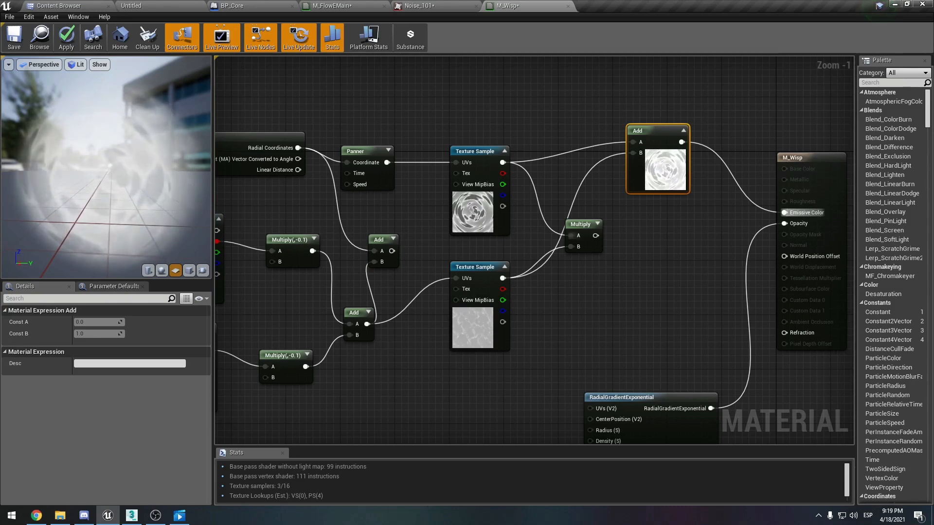
# Reconnect the Multiply node's output to M_Wisp's Emissive Color in place of the final Add.
pyautogui.click(580, 224)
pyautogui.moveTo(595, 236); pyautogui.dragTo(784, 213)
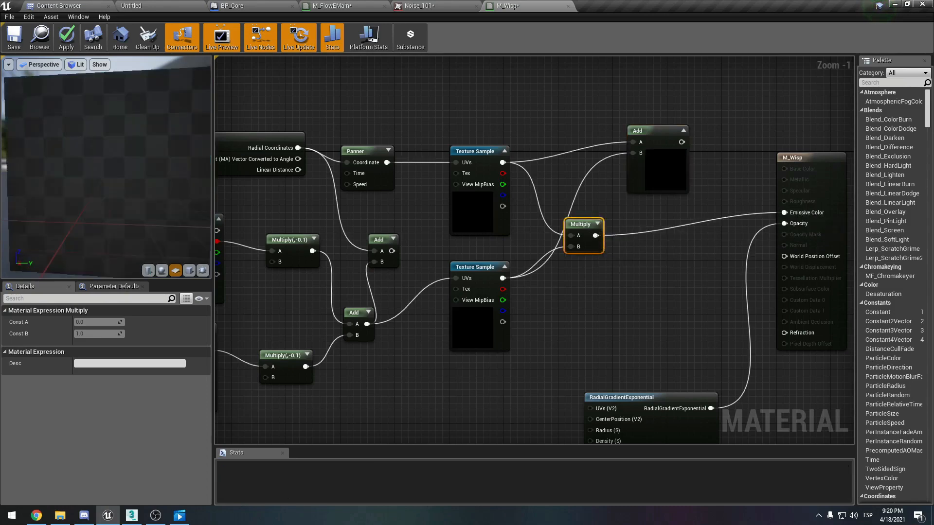
pyautogui.click(487, 205)
pyautogui.click(469, 322)
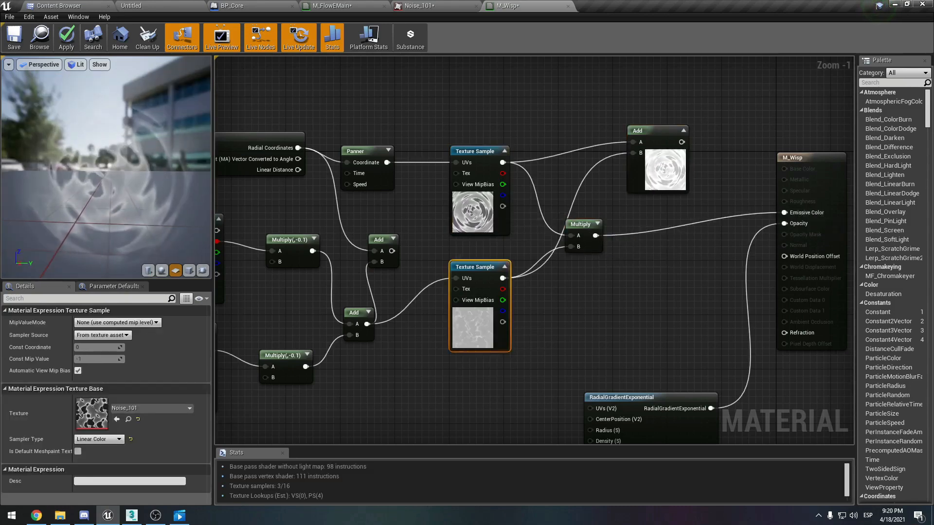
pyautogui.click(479, 206)
pyautogui.click(482, 323)
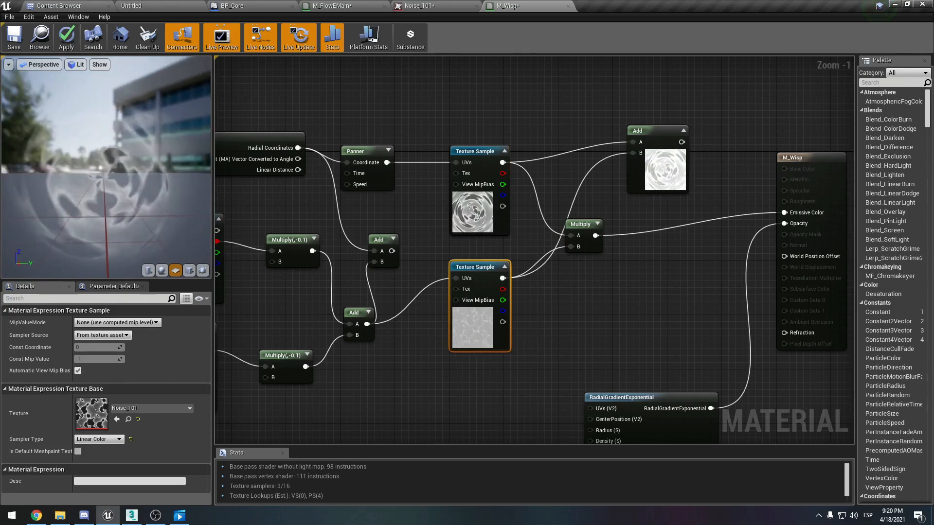
# Align the lower distortion branch's Panner, Texture Sample and Multiply nodes beneath the matching nodes of the upper branch.
pyautogui.moveTo(389, 292); pyautogui.dragTo(603, 270, button='right')
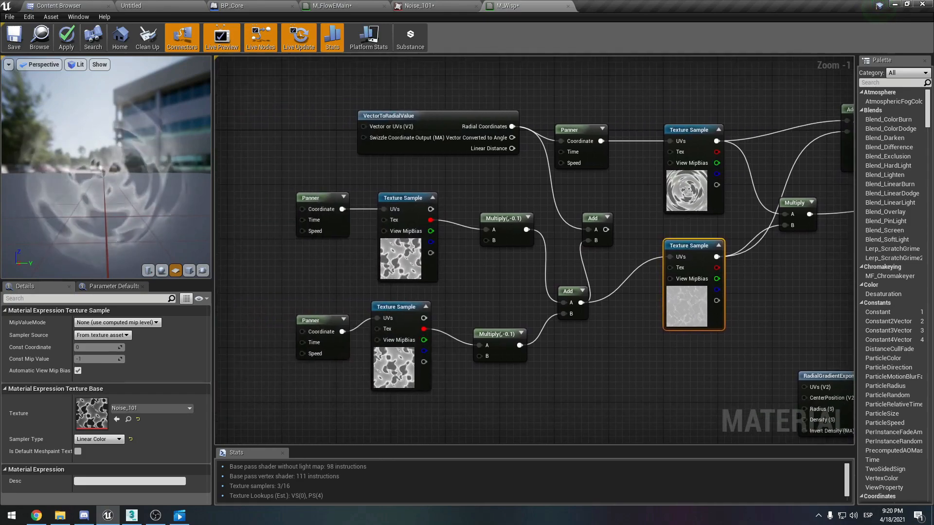
pyautogui.moveTo(292, 305); pyautogui.dragTo(530, 392)
pyautogui.moveTo(496, 334); pyautogui.dragTo(512, 342)
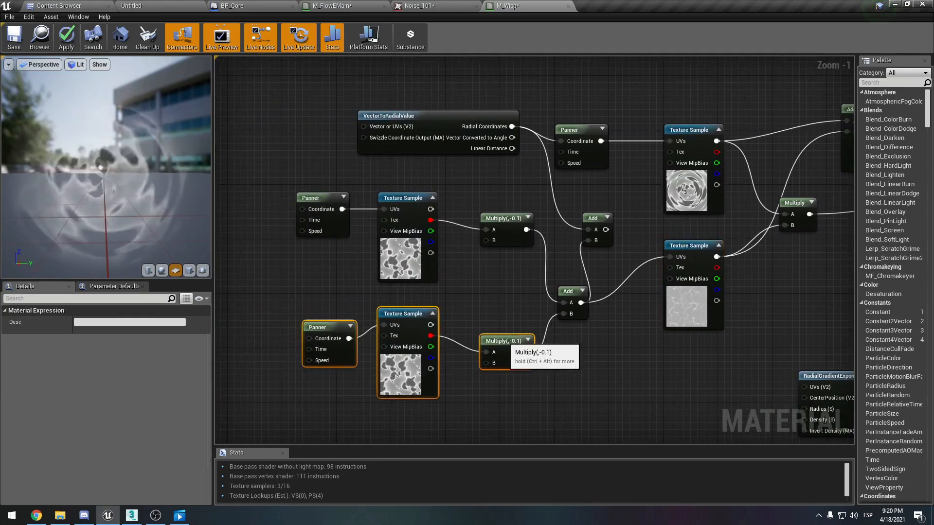
pyautogui.click(404, 198)
pyautogui.moveTo(287, 178); pyautogui.dragTo(483, 273)
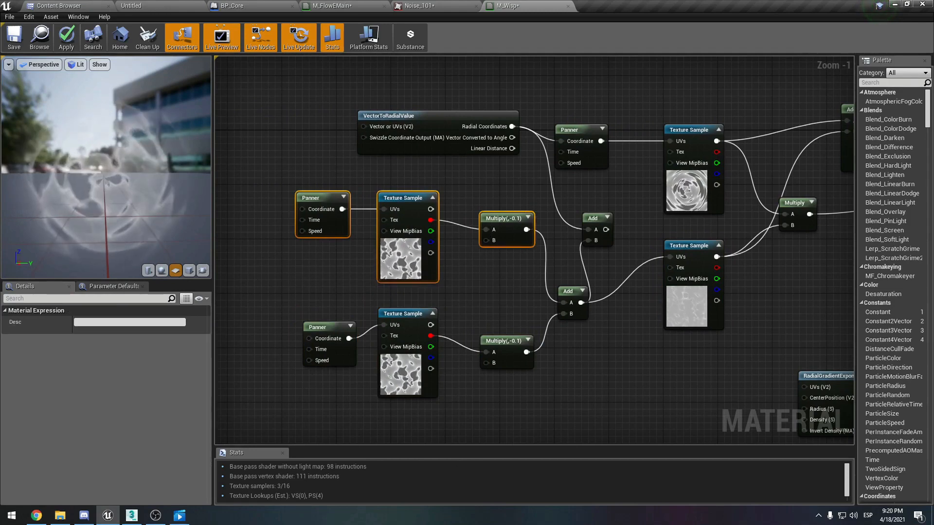
pyautogui.moveTo(281, 293); pyautogui.dragTo(539, 414)
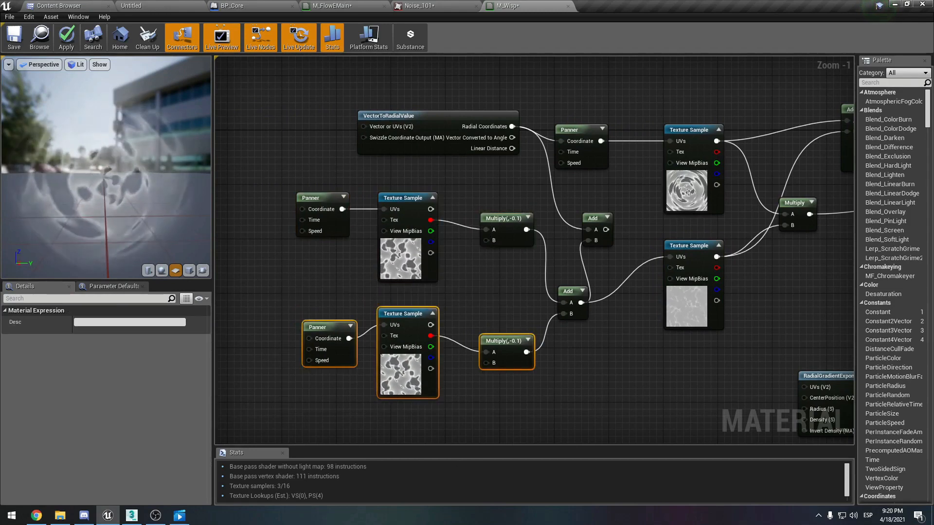
pyautogui.click(567, 291)
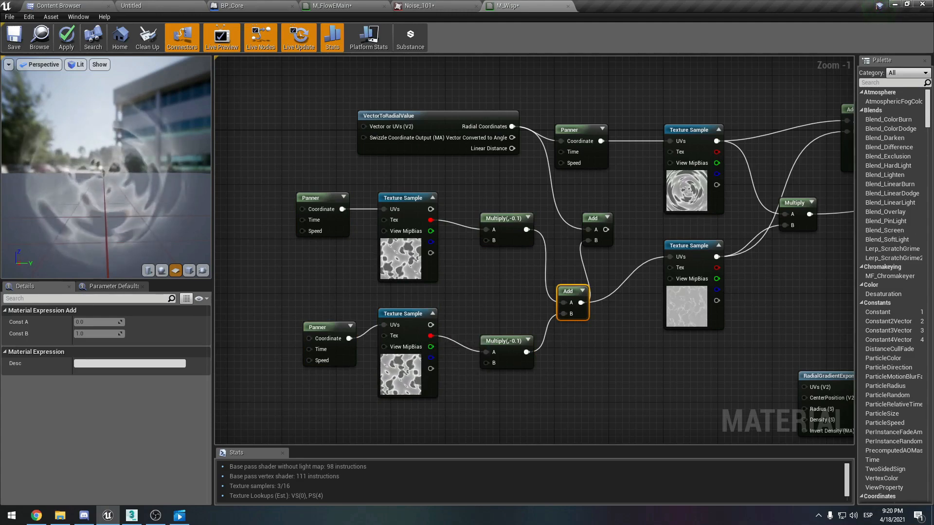
# Move the radial Panner up beside VectorToRadialValue and shift the unconnected Add node closer to the lower radial-side Texture Sample.
pyautogui.moveTo(602, 144); pyautogui.dragTo(609, 123)
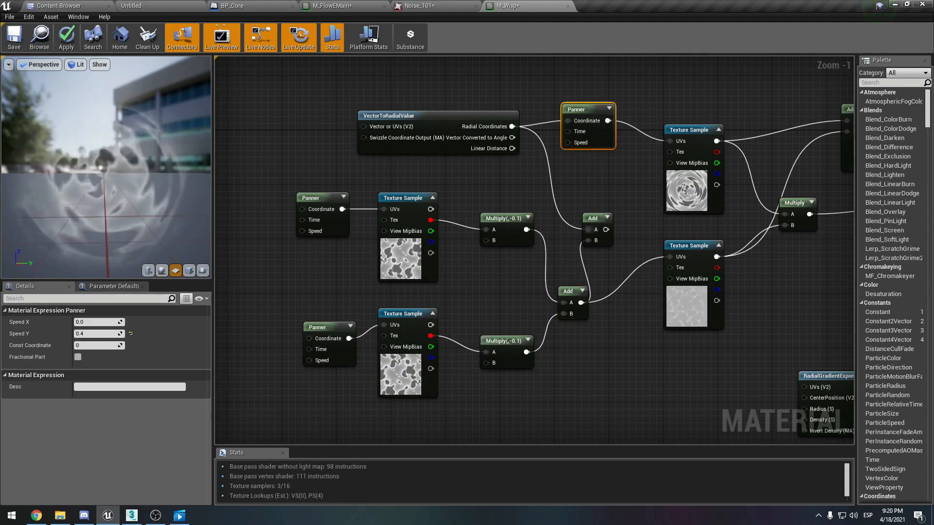
pyautogui.click(601, 226)
pyautogui.moveTo(601, 226); pyautogui.dragTo(614, 233)
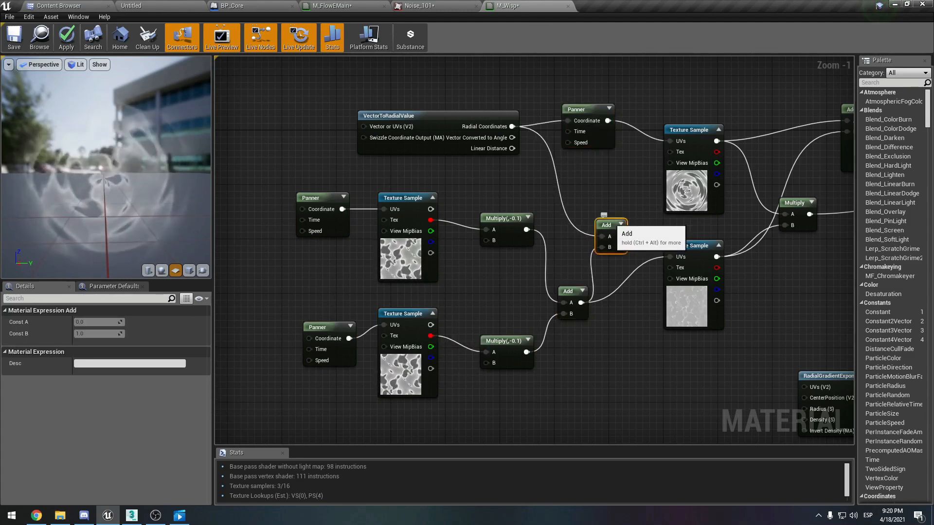
# Connect the Add node that combines Radial Coordinates with the summed distortion to the lower Texture Sample's UVs.
pyautogui.keyDown('shift'); pyautogui.moveTo(338, 79); pyautogui.dragTo(581, 119); pyautogui.keyUp('shift')
pyautogui.keyDown('shift'); pyautogui.moveTo(579, 412); pyautogui.dragTo(282, 217); pyautogui.keyUp('shift')
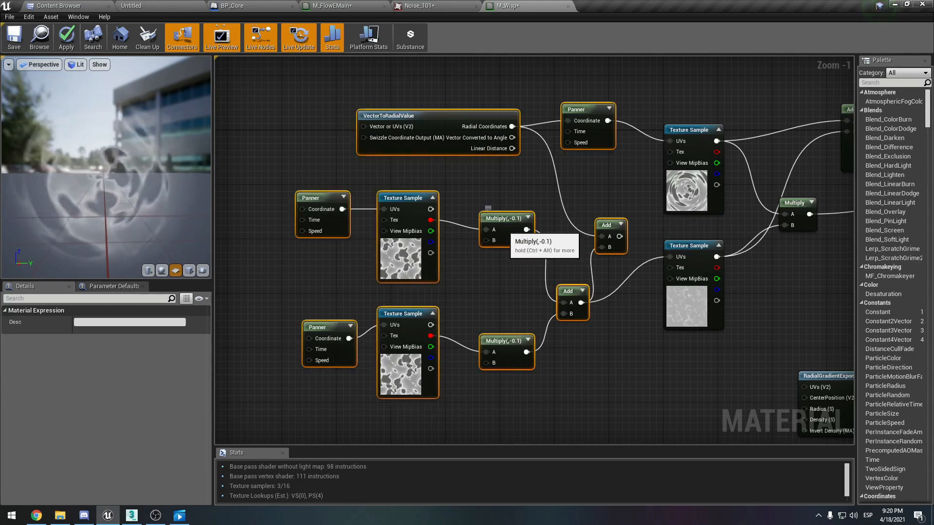
pyautogui.click(388, 116)
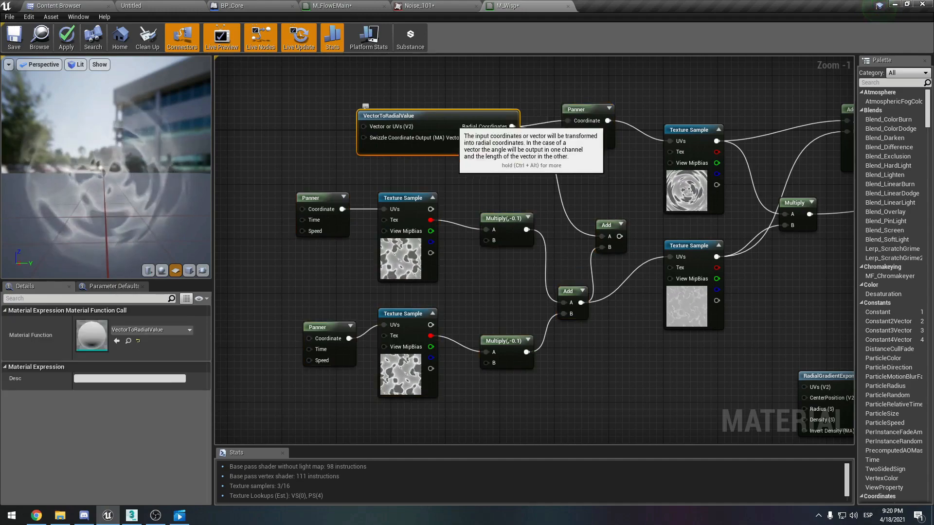
pyautogui.keyDown('shift'); pyautogui.moveTo(279, 411); pyautogui.dragTo(574, 228); pyautogui.keyUp('shift')
pyautogui.click(634, 316)
pyautogui.moveTo(634, 316); pyautogui.dragTo(425, 342, button='right')
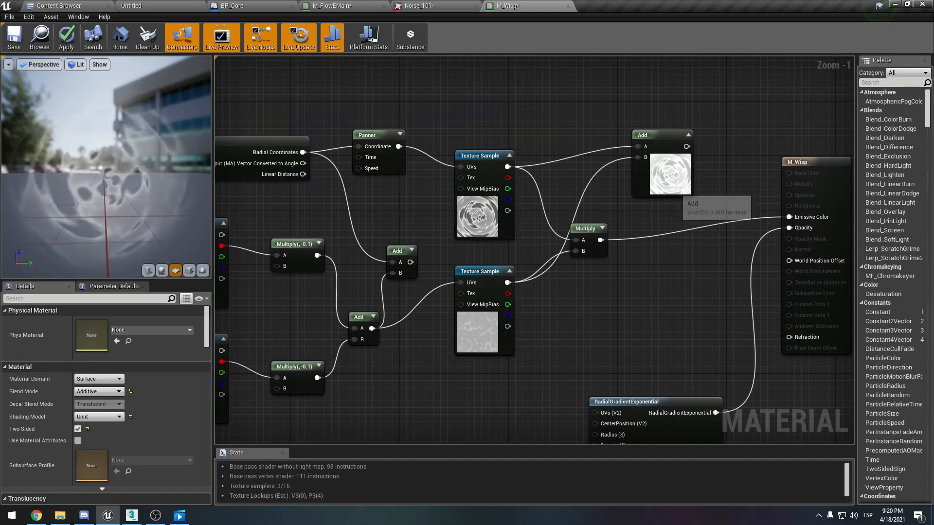
pyautogui.click(676, 190)
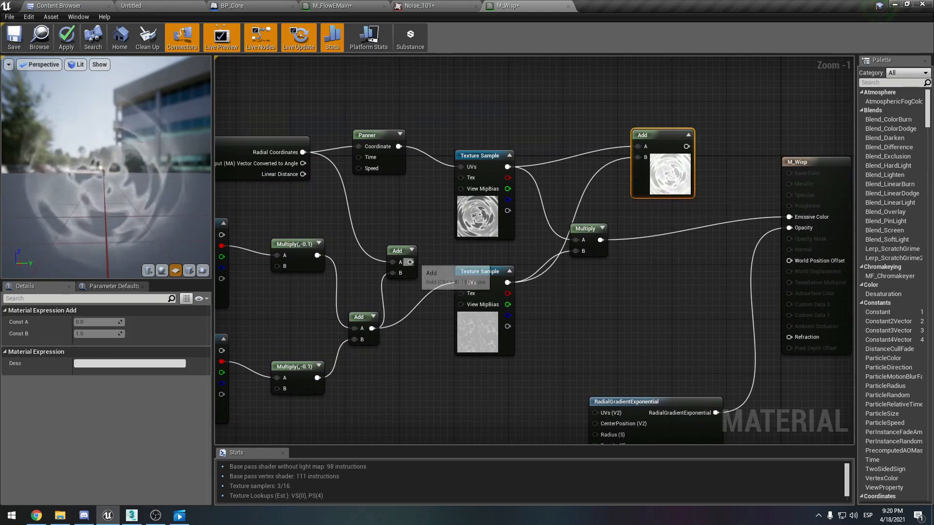
pyautogui.moveTo(410, 262); pyautogui.dragTo(460, 282)
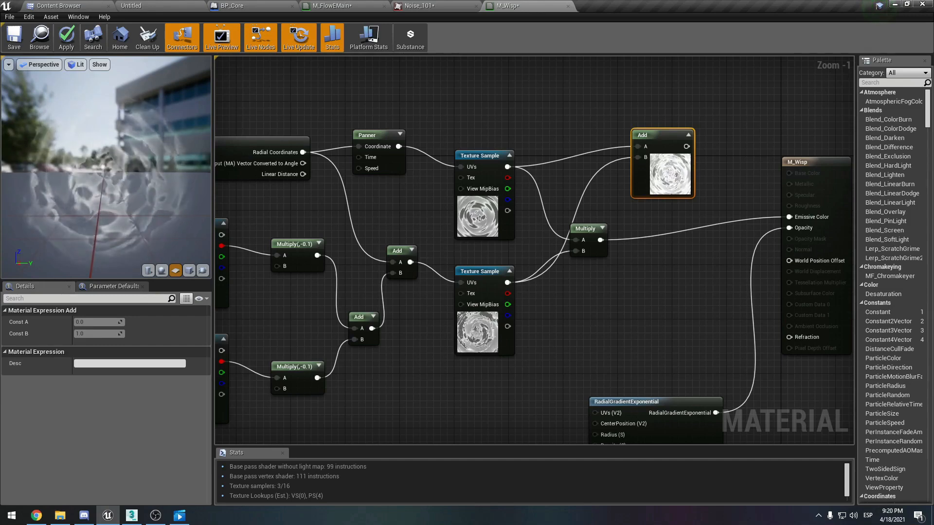
# Try feeding Emissive Color from the final Add node for comparison, and restore the connection from Multiply.
pyautogui.moveTo(686, 147); pyautogui.dragTo(789, 217)
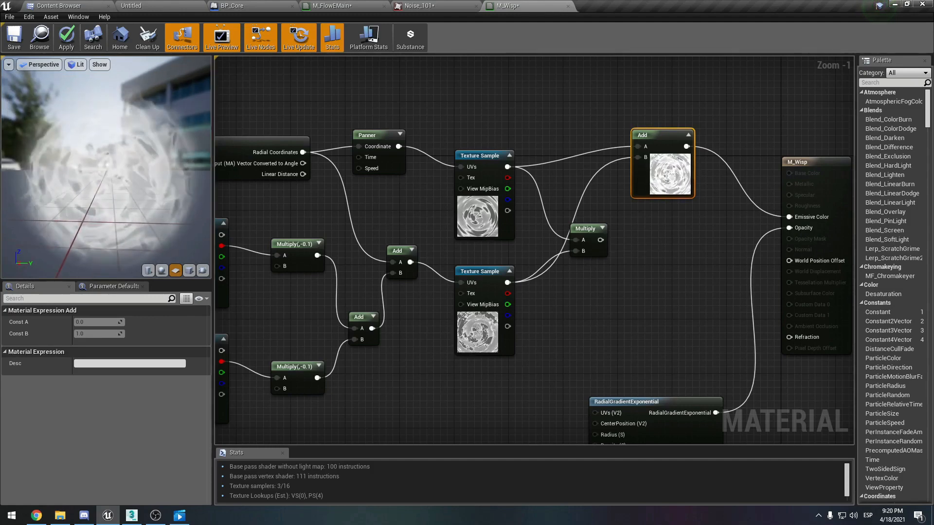
pyautogui.click(481, 201)
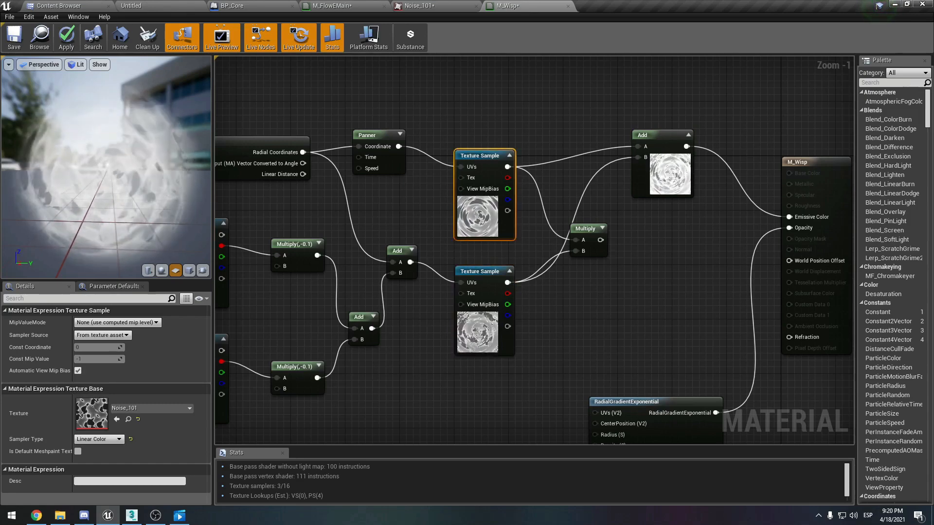
pyautogui.click(662, 175)
pyautogui.moveTo(600, 240); pyautogui.dragTo(789, 227)
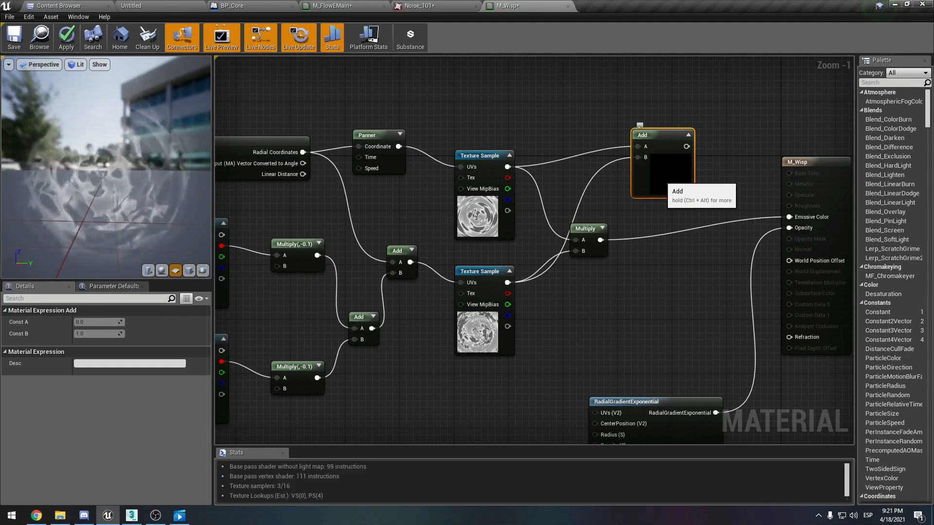
# Delete the final Add node and the RadialGradientExponential node, and inspect the unmasked effect in the preview.
pyautogui.press('Delete')
pyautogui.moveTo(659, 330); pyautogui.dragTo(605, 233, button='right')
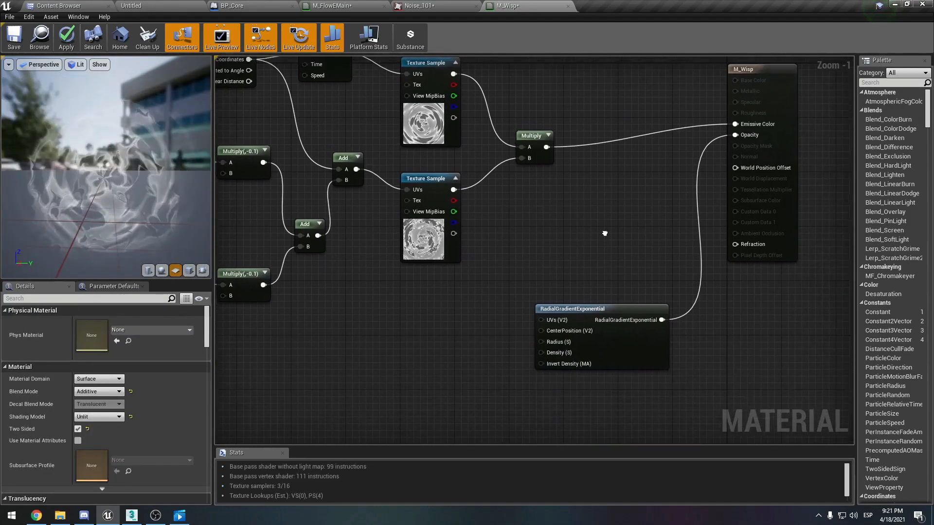
pyautogui.click(608, 306)
pyautogui.press('Delete')
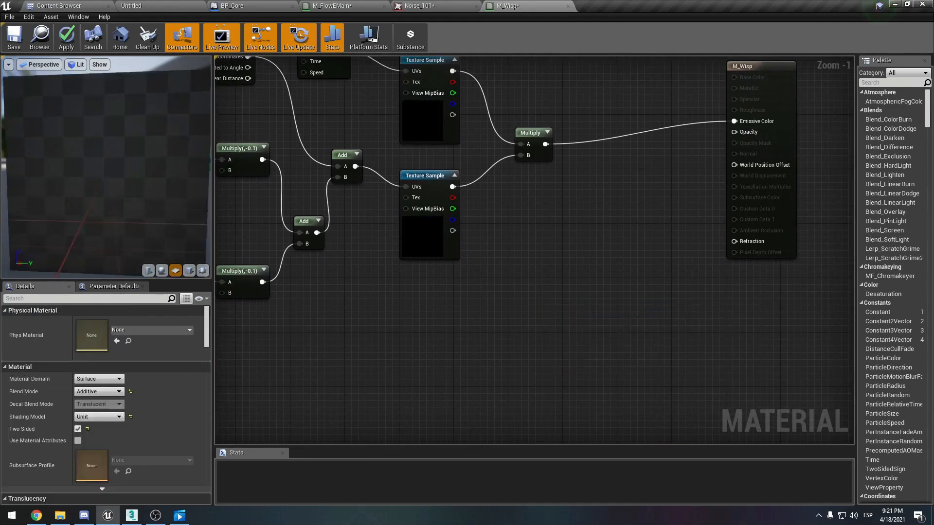
pyautogui.moveTo(496, 283); pyautogui.dragTo(662, 331, button='right')
pyautogui.moveTo(105, 171); pyautogui.dragTo(122, 170)
pyautogui.scroll(-3, 109, 170)
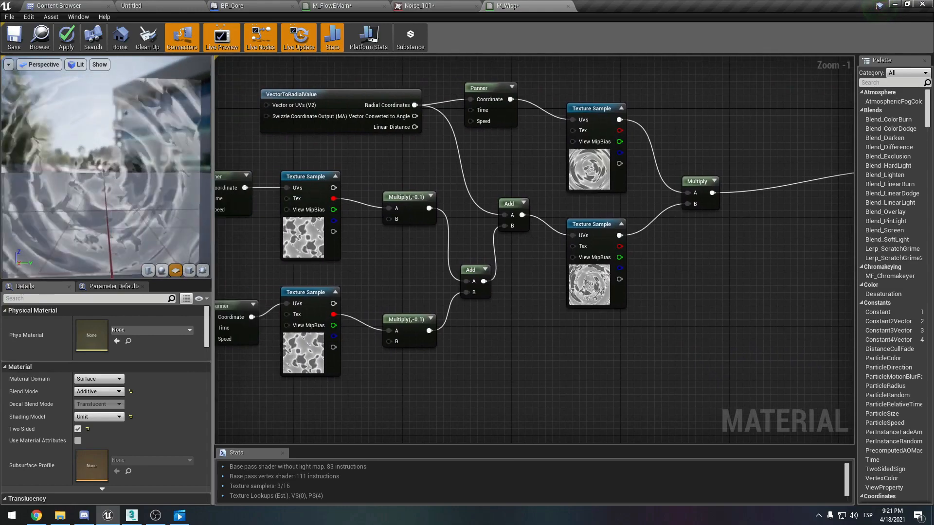
# Move the whole noise network, including both output Texture Samples, away from the Multiply node to open up space.
pyautogui.moveTo(406, 279); pyautogui.dragTo(380, 286, button='right')
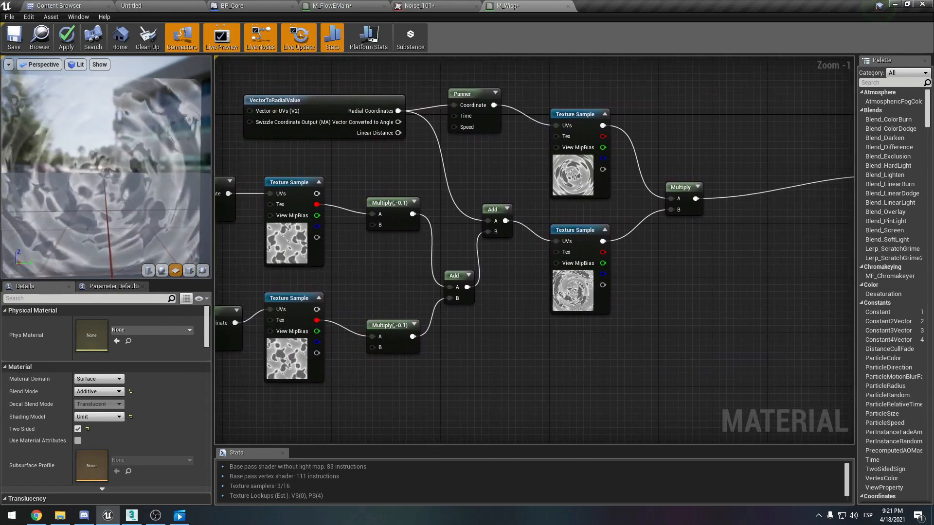
pyautogui.scroll(-3, 384, 246)
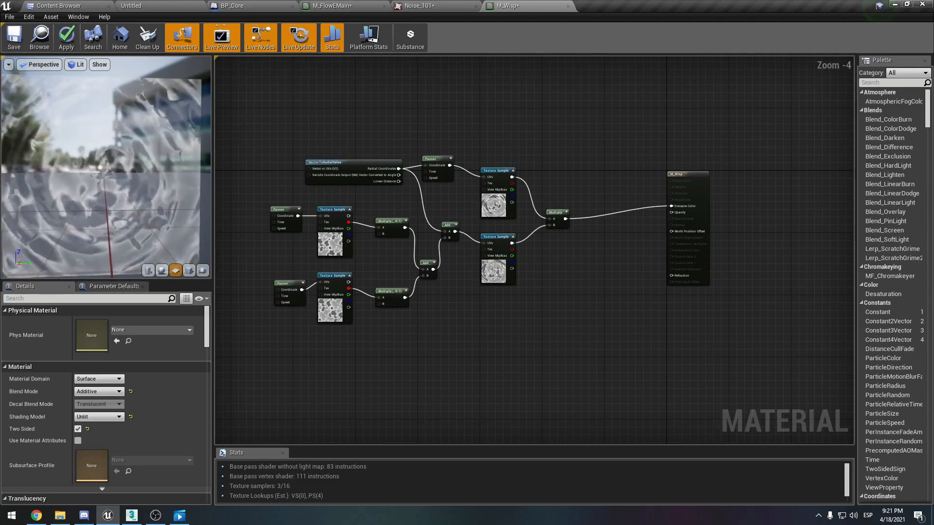
pyautogui.moveTo(481, 91); pyautogui.dragTo(287, 340)
pyautogui.moveTo(468, 326); pyautogui.dragTo(603, 333, button='right')
pyautogui.moveTo(623, 275); pyautogui.dragTo(518, 275)
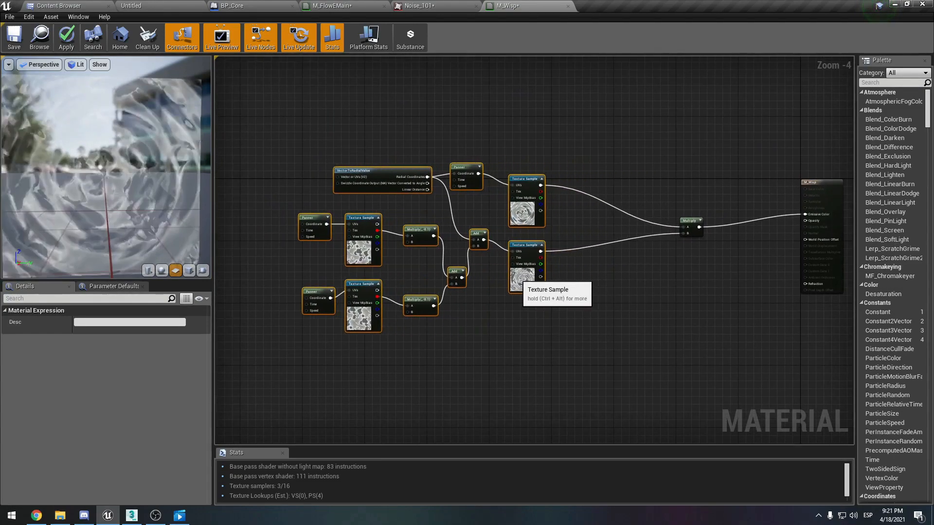
pyautogui.moveTo(568, 300); pyautogui.dragTo(711, 333, button='right')
pyautogui.click(640, 310)
# Raise the VectorToRadialValue node so its Radial Coordinates output lines up with the Panner's Coordinate input.
pyautogui.scroll(2, 639, 309)
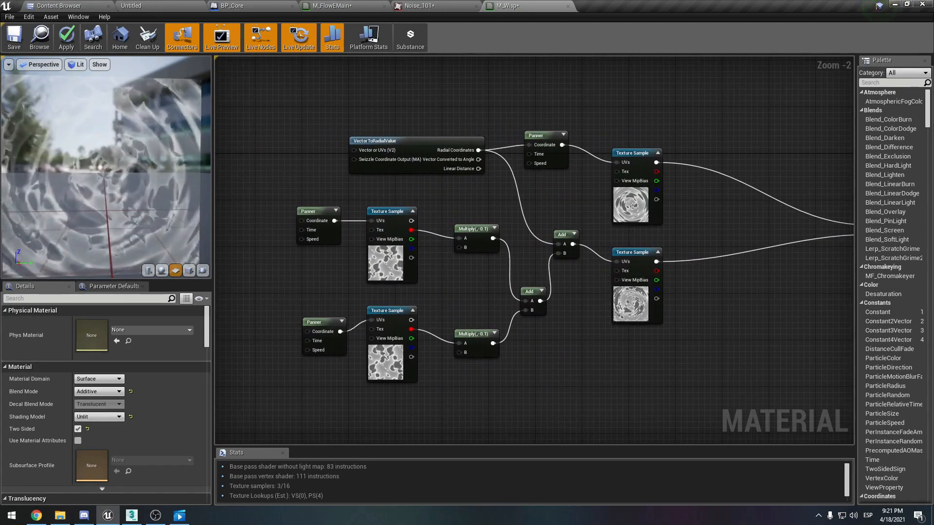
pyautogui.scroll(2, 670, 112)
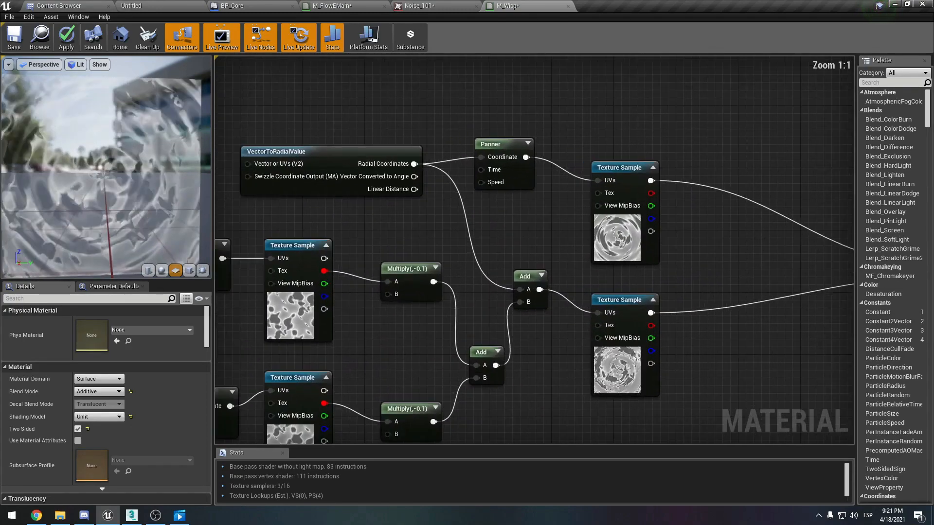
pyautogui.click(511, 146)
pyautogui.click(632, 255)
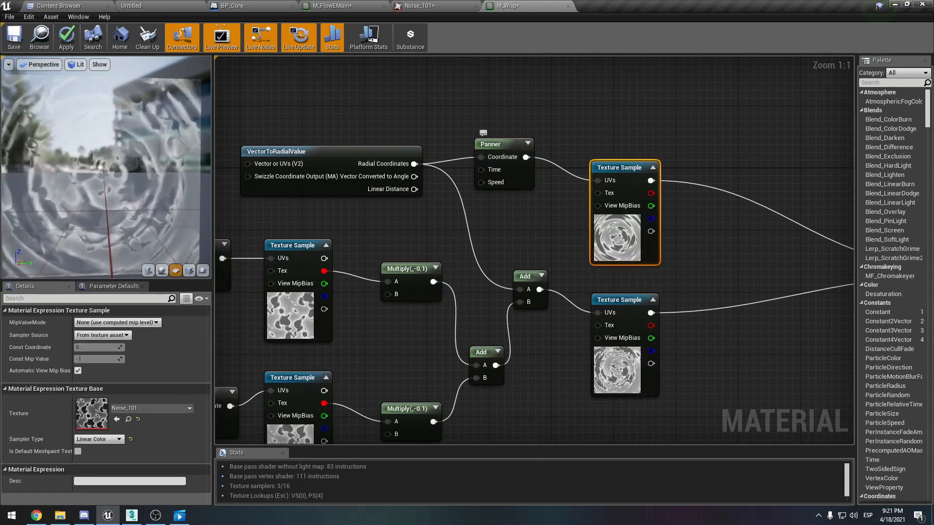
pyautogui.click(490, 144)
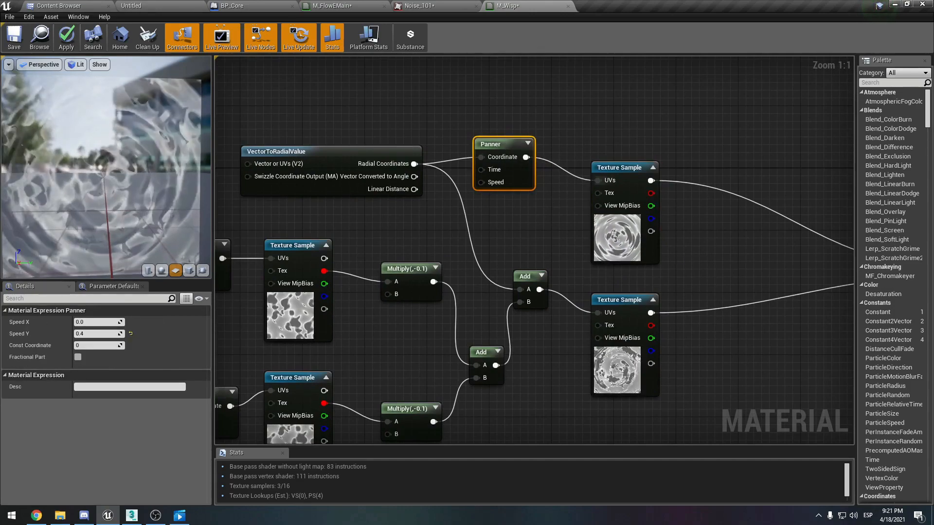
pyautogui.click(614, 190)
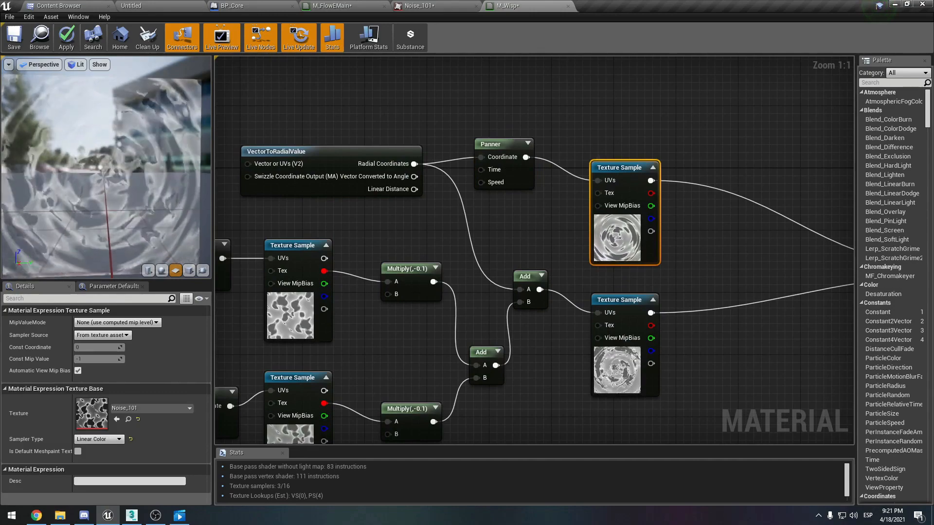
pyautogui.click(318, 150)
pyautogui.moveTo(322, 150); pyautogui.dragTo(322, 142)
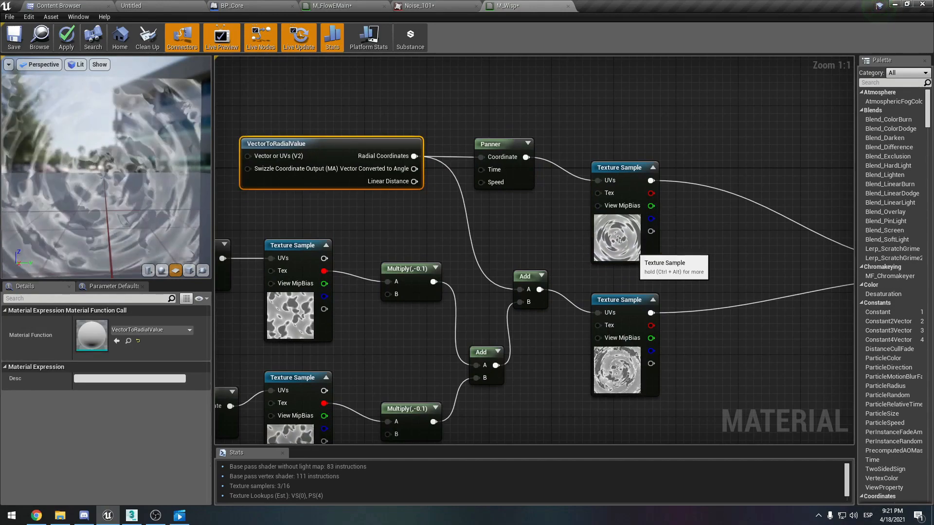
# Break VectorToRadialValue's Radial Coordinates links to compare the textures, and reconnect them to the Panner's Coordinate and the Add node's A input.
pyautogui.click(630, 246)
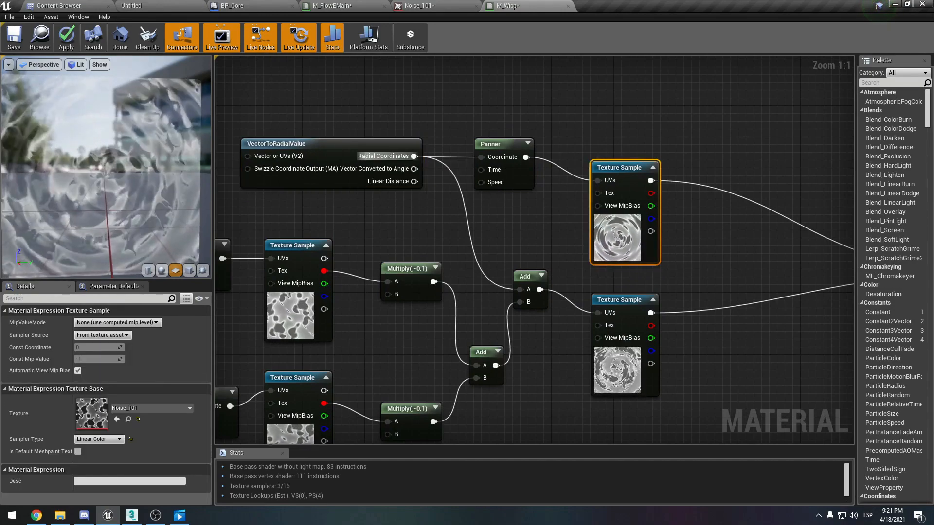
pyautogui.keyDown('alt'); pyautogui.click(414, 156); pyautogui.keyUp('alt')
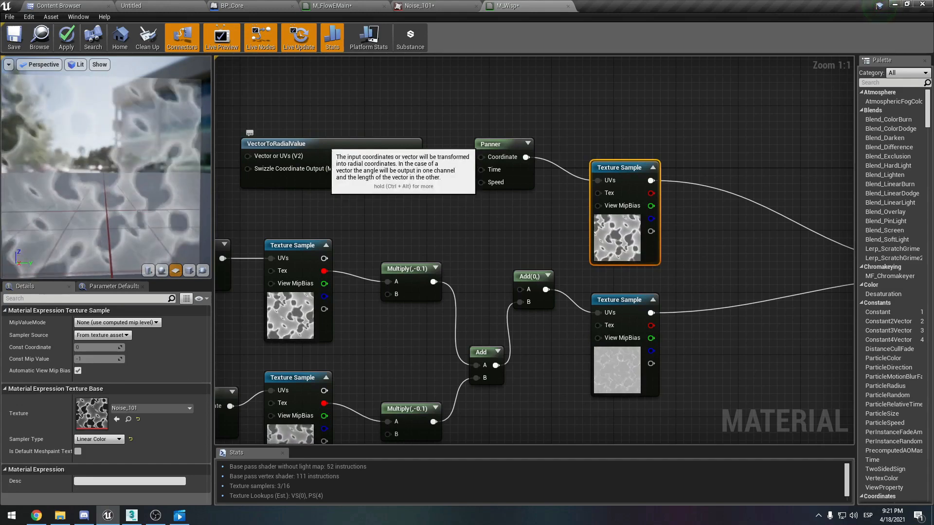
pyautogui.click(291, 143)
pyautogui.moveTo(413, 156); pyautogui.dragTo(481, 157)
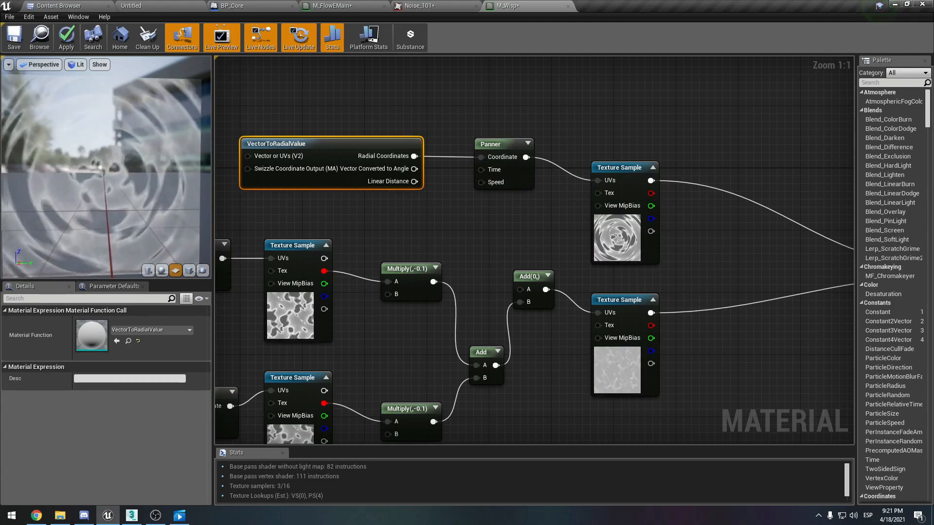
pyautogui.click(596, 256)
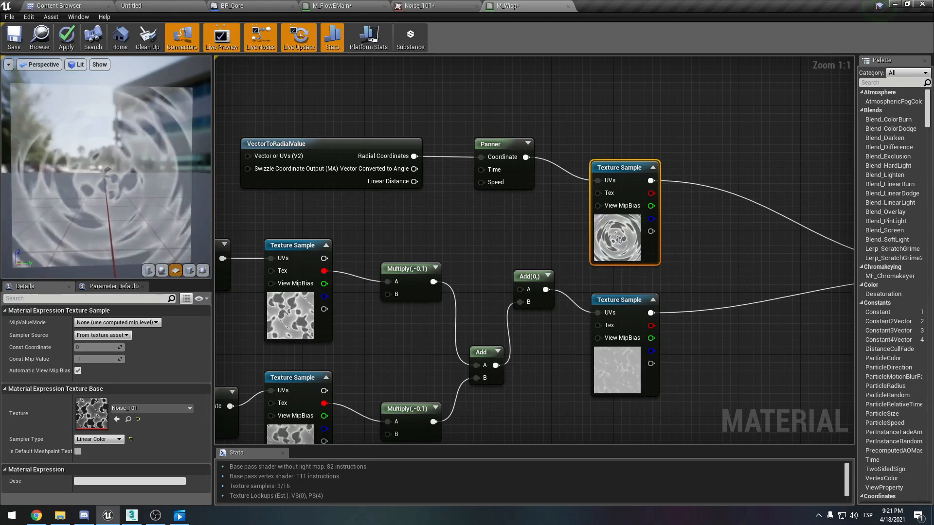
pyautogui.moveTo(414, 156); pyautogui.dragTo(520, 289)
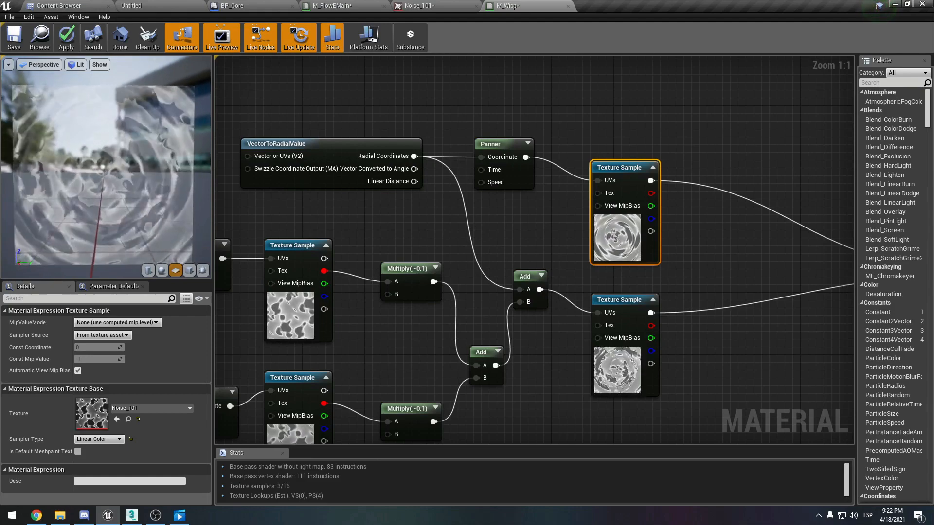
# Shift the noise network farther from M_Wisp, move Multiply closer to its two Texture Samples, and detach it from Emissive Color.
pyautogui.scroll(-4, 456, 230)
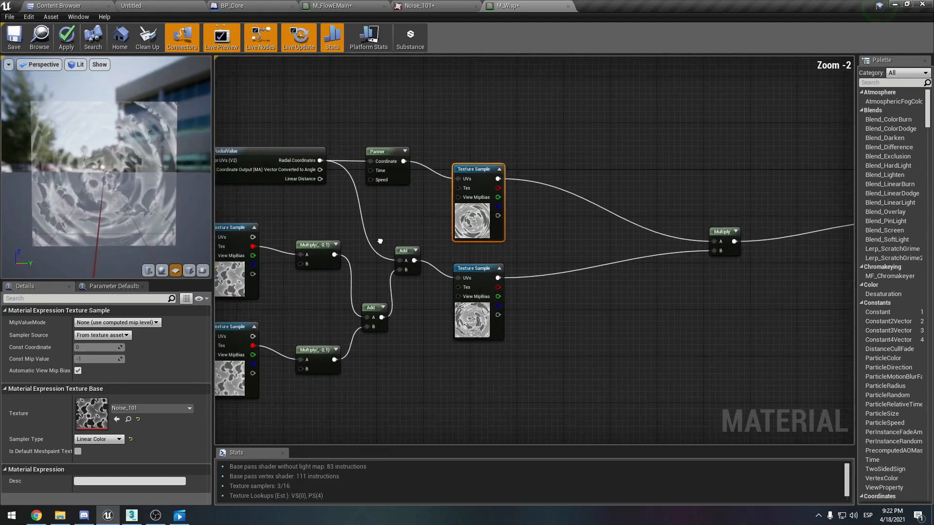
pyautogui.moveTo(552, 130); pyautogui.dragTo(287, 335)
pyautogui.moveTo(516, 283); pyautogui.dragTo(489, 279)
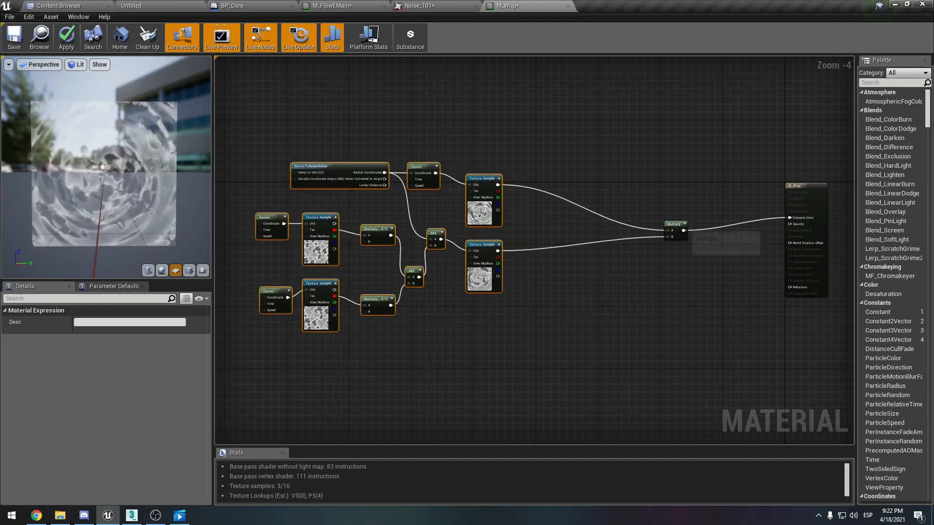
pyautogui.moveTo(676, 225); pyautogui.dragTo(622, 207)
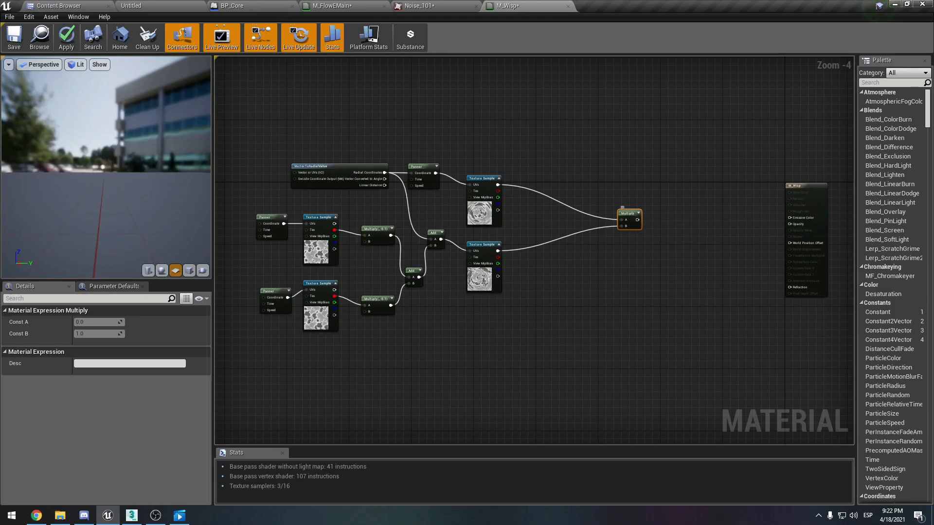
# Delete the Multiply node that combines the two noise Texture Samples.
pyautogui.moveTo(575, 224)
pyautogui.mouseDown(button='right')
pyautogui.moveTo(642, 235)
pyautogui.moveTo(573, 235)
pyautogui.mouseUp(button='right')
pyautogui.scroll(2, 642, 235)
pyautogui.click(714, 197)
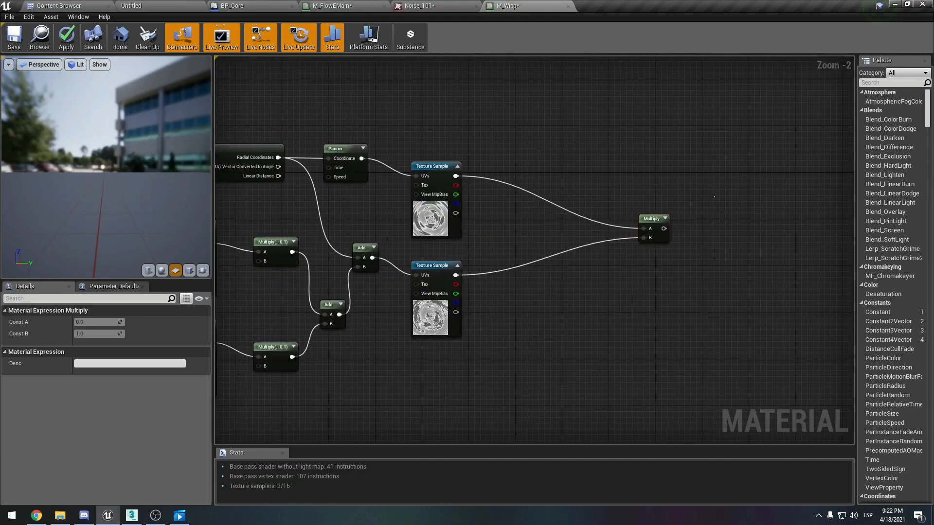
pyautogui.press('Delete')
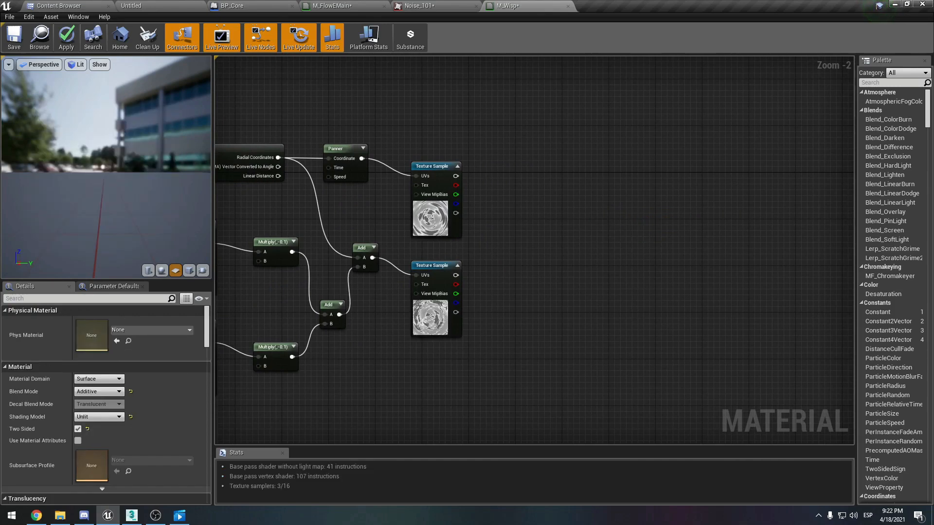
# Add a Multiply node beside the upper Texture Sample, feed the sample's output into its A input, and align the two.
pyautogui.click(432, 220)
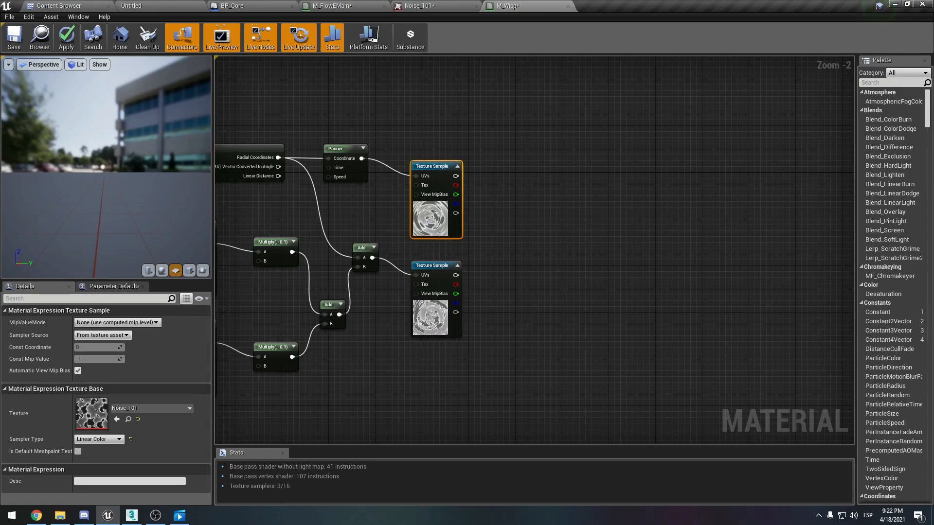
pyautogui.moveTo(511, 172); pyautogui.dragTo(488, 201, button='right')
pyautogui.click(467, 202)
pyautogui.scroll(1, 467, 202)
pyautogui.press('m')
pyautogui.click(488, 201)
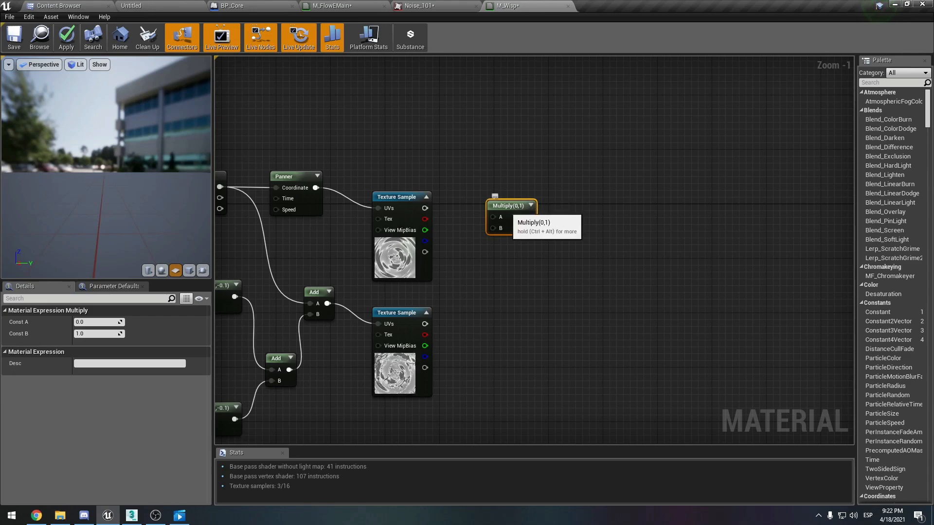
pyautogui.moveTo(492, 217); pyautogui.dragTo(424, 208)
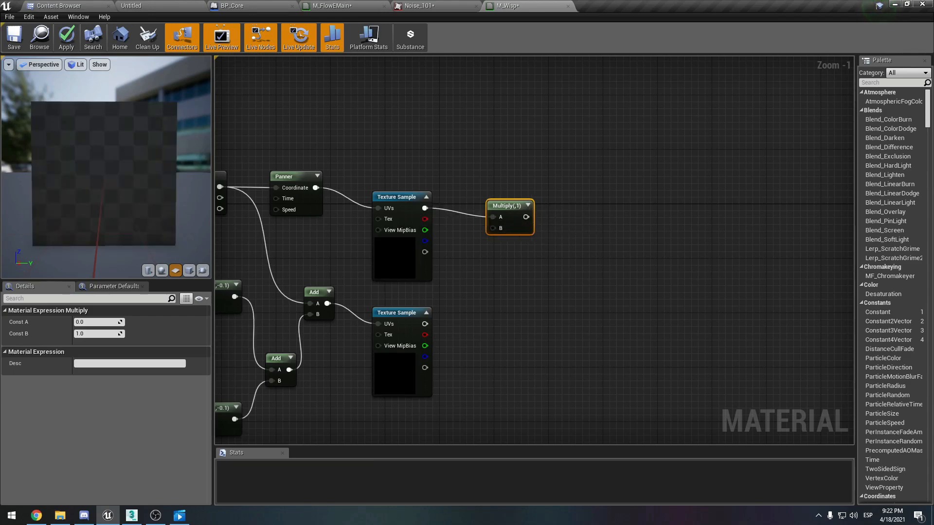
pyautogui.moveTo(518, 208); pyautogui.dragTo(541, 198)
pyautogui.click(530, 252)
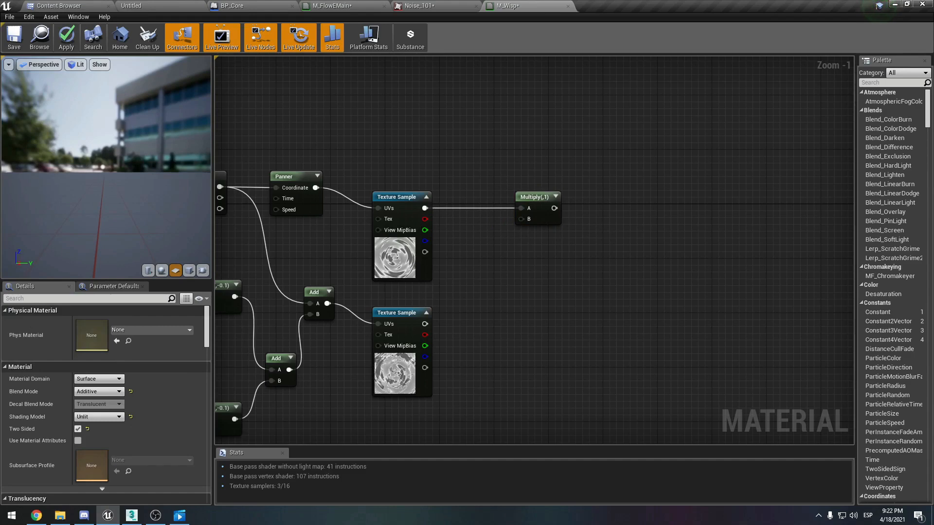
# Add a Constant3Vector between the upper Texture Sample and Multiply, and connect it to Multiply's B input.
pyautogui.click(479, 265)
pyautogui.click(539, 198)
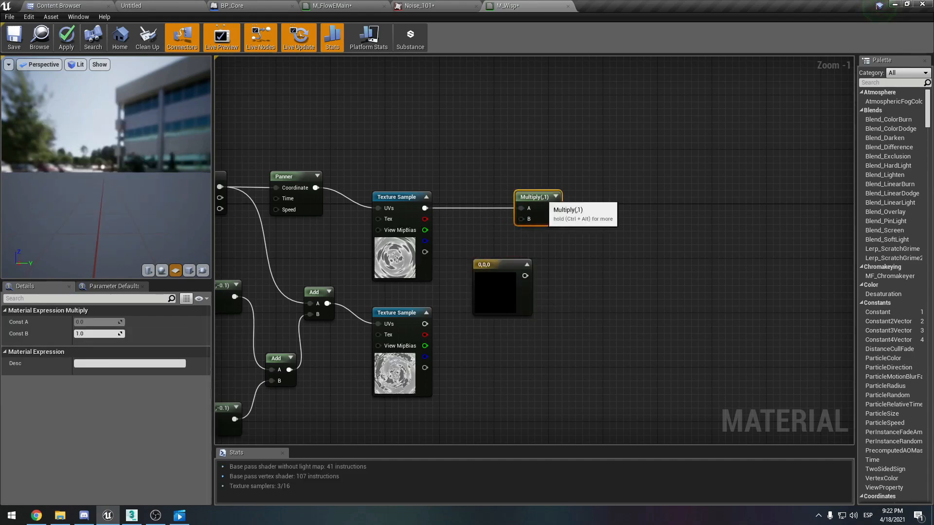
pyautogui.moveTo(544, 199); pyautogui.dragTo(557, 198)
pyautogui.moveTo(517, 284); pyautogui.dragTo(489, 247)
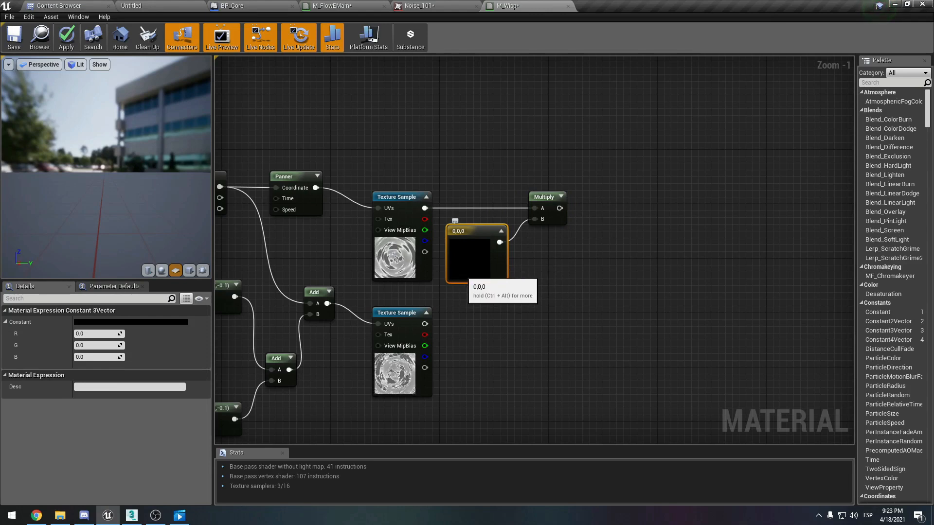
# Give the Constant3Vector a yellow color, entering 3 as the color's Value.
pyautogui.click(160, 322)
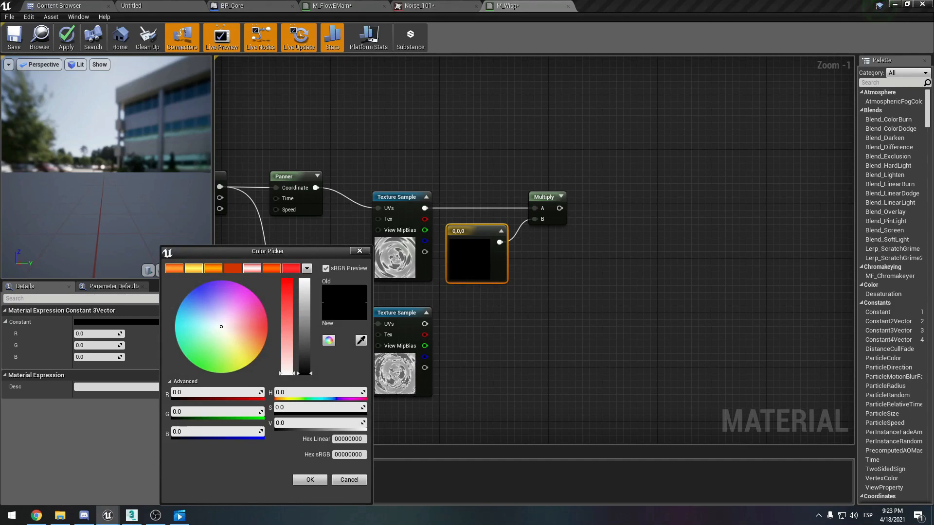
pyautogui.click(249, 356)
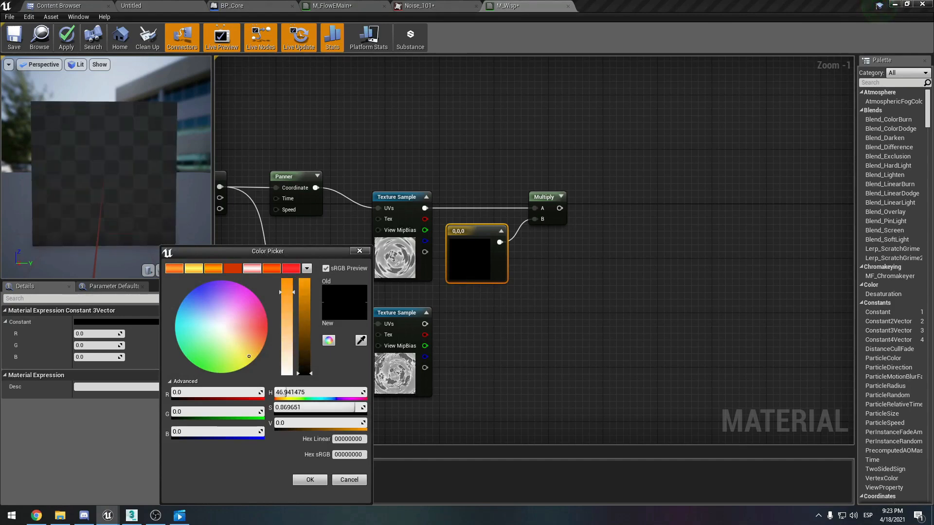
pyautogui.moveTo(305, 373); pyautogui.dragTo(304, 279)
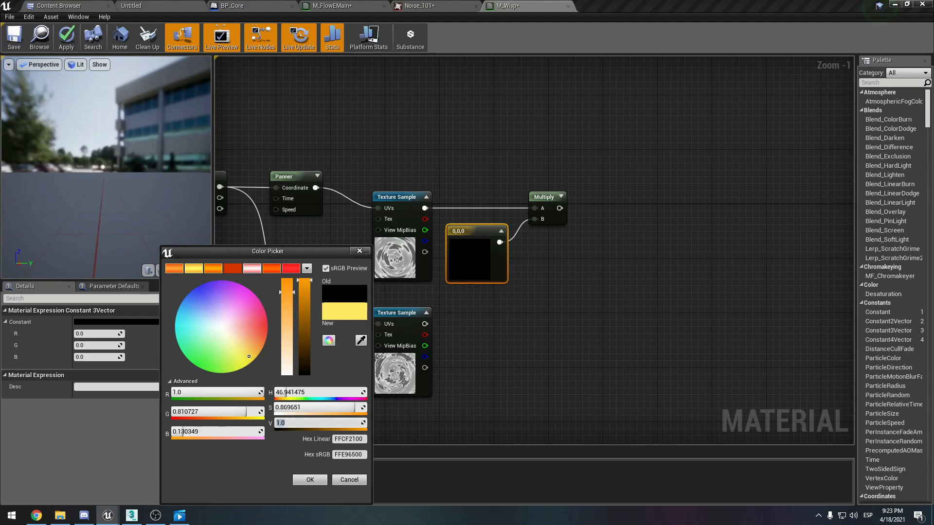
pyautogui.write('3')
pyautogui.press('Return')
pyautogui.click(310, 480)
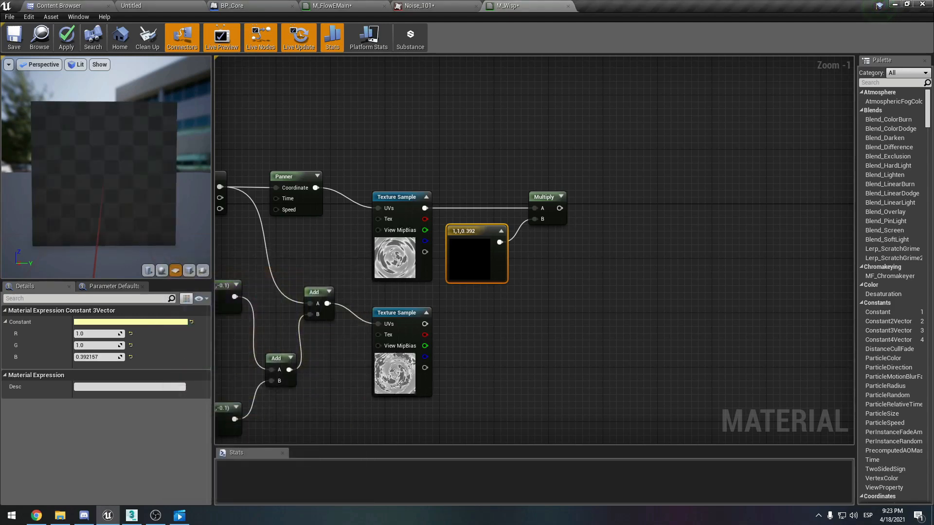
# Set the Constant3Vector's R to 3 and shift its color to a yellow of about 3, 2.52, 0.251.
pyautogui.click(100, 334)
pyautogui.write('3')
pyautogui.press('Return')
pyautogui.click(139, 322)
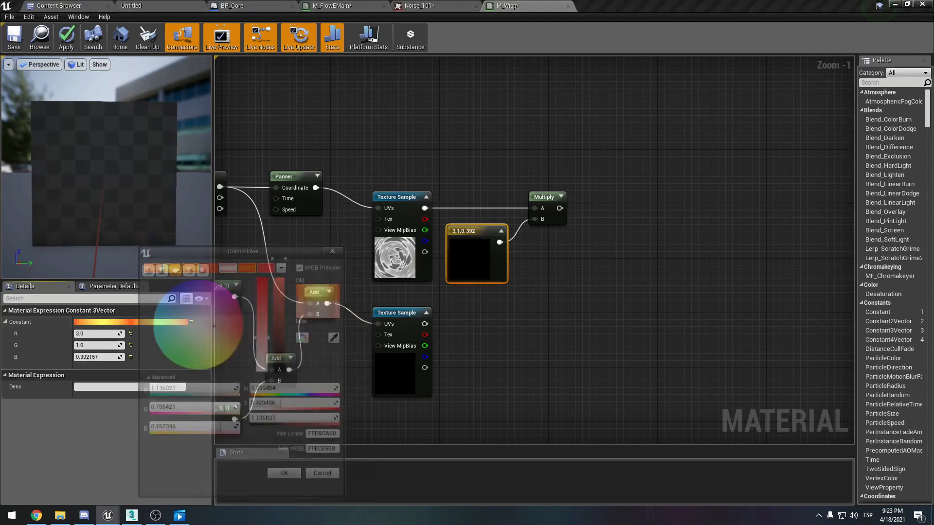
pyautogui.moveTo(238, 340); pyautogui.dragTo(227, 359)
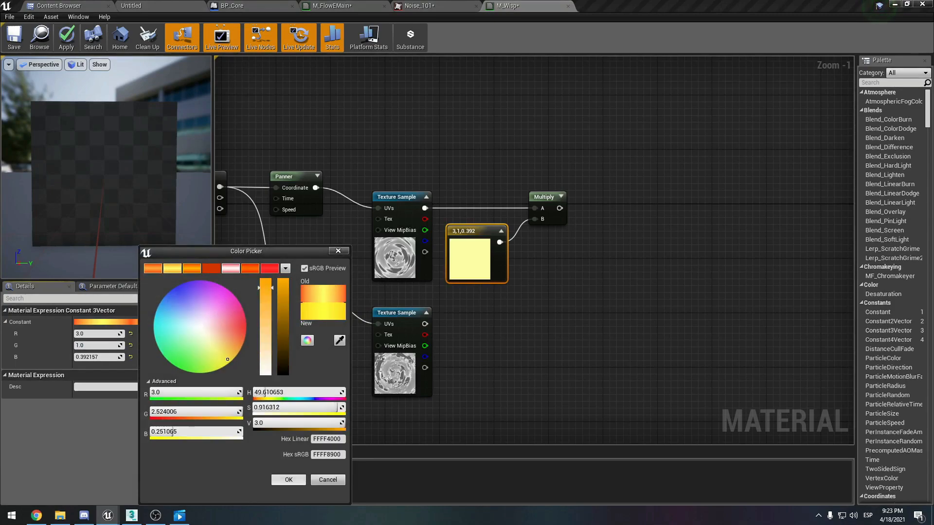
pyautogui.click(288, 480)
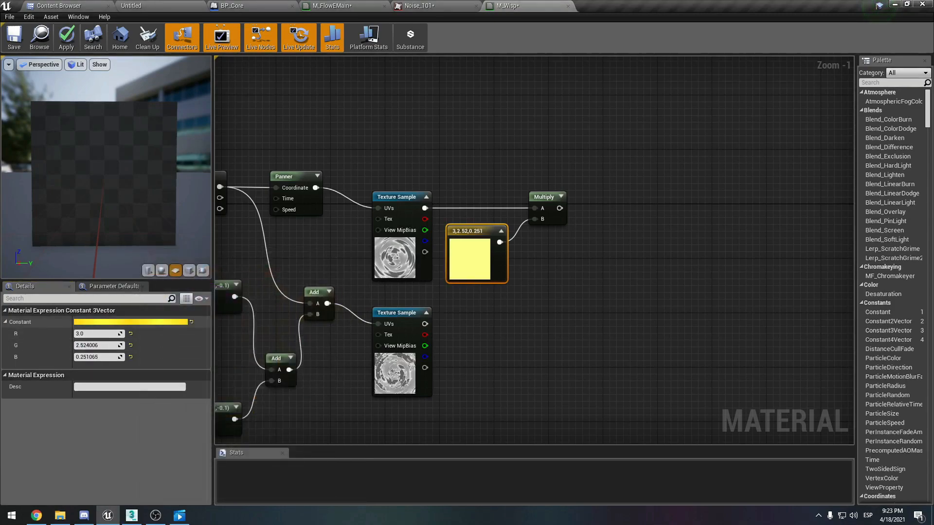
# Set the Value of the Constant3Vector's yellow color to 1.
pyautogui.click(160, 322)
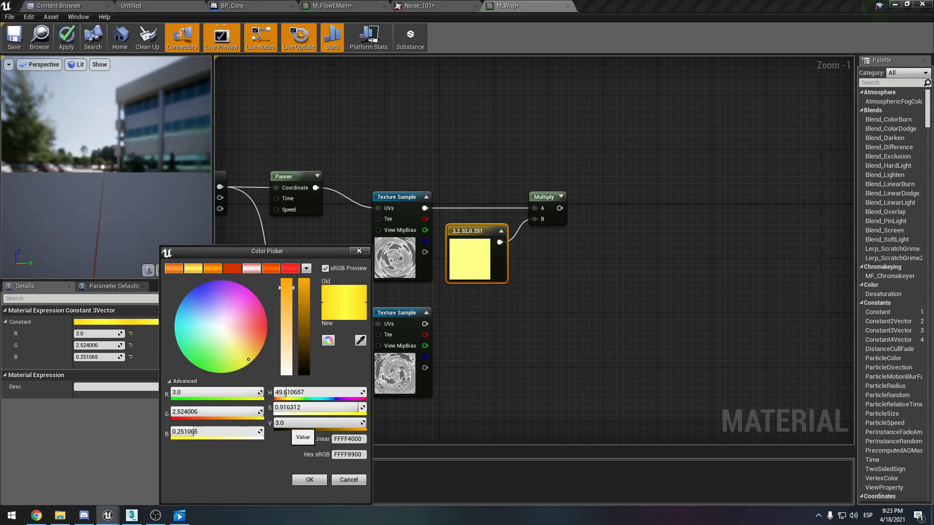
pyautogui.click(287, 423)
pyautogui.write('1')
pyautogui.press('Tab')
pyautogui.click(309, 480)
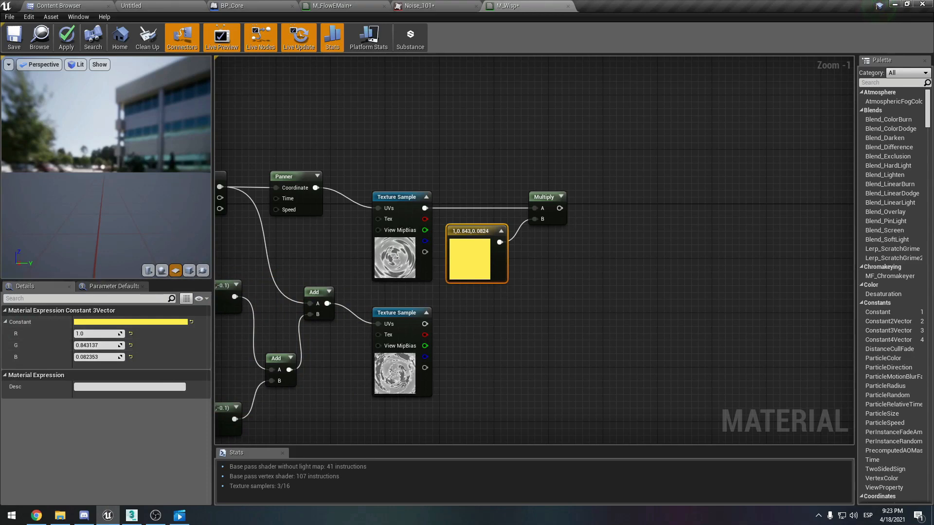
# Expand the Multiply node's preview and set the Constant3Vector's R to 1.2.
pyautogui.click(561, 197)
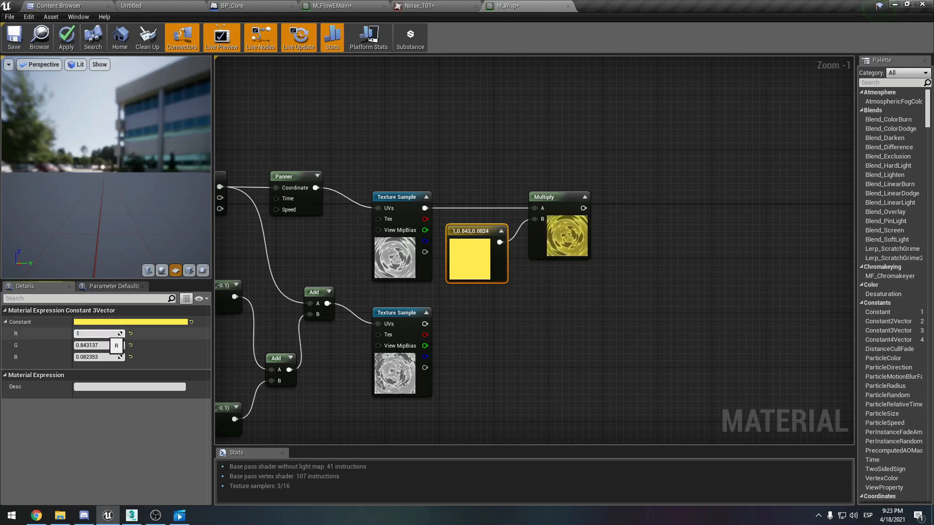
pyautogui.press('Return')
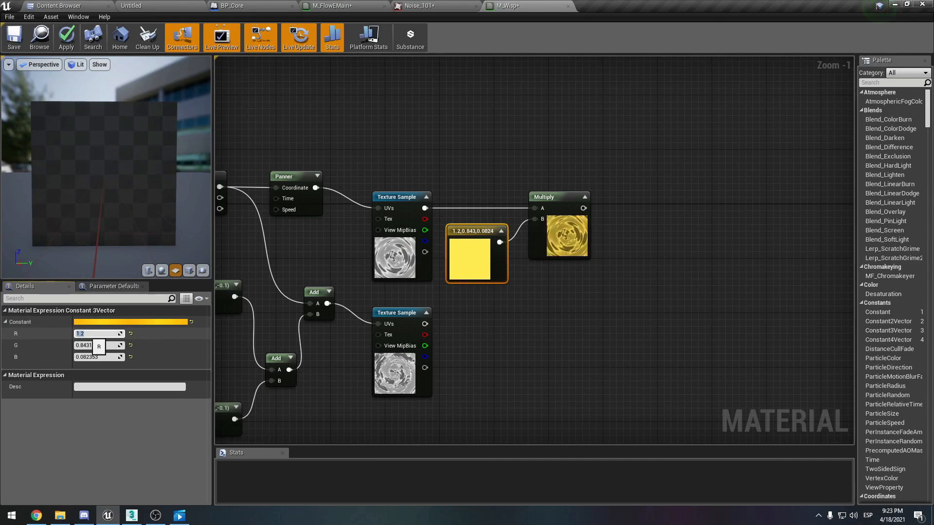
pyautogui.click(130, 321)
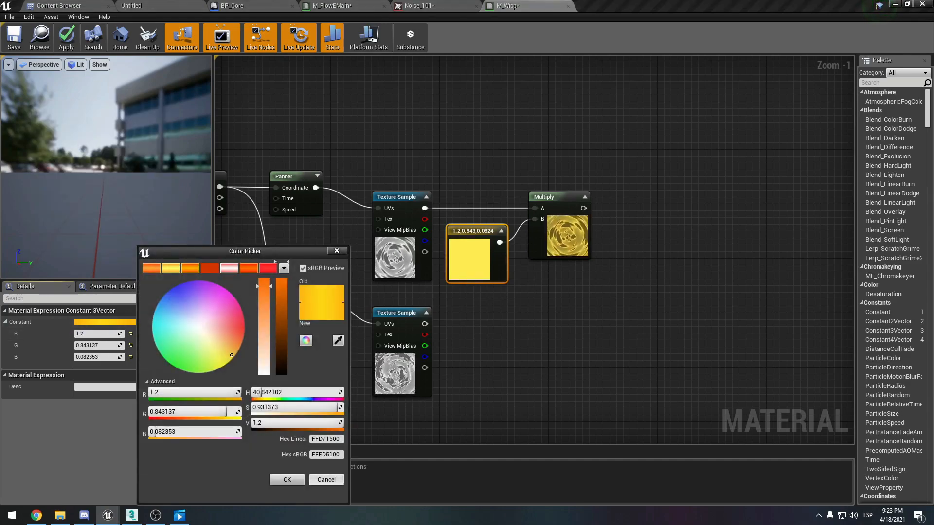
pyautogui.click(326, 480)
# Set the Constant3Vector's R to 3 and pick a bright yellow of about 3, 2.75, 0.312 for its color.
pyautogui.click(97, 334)
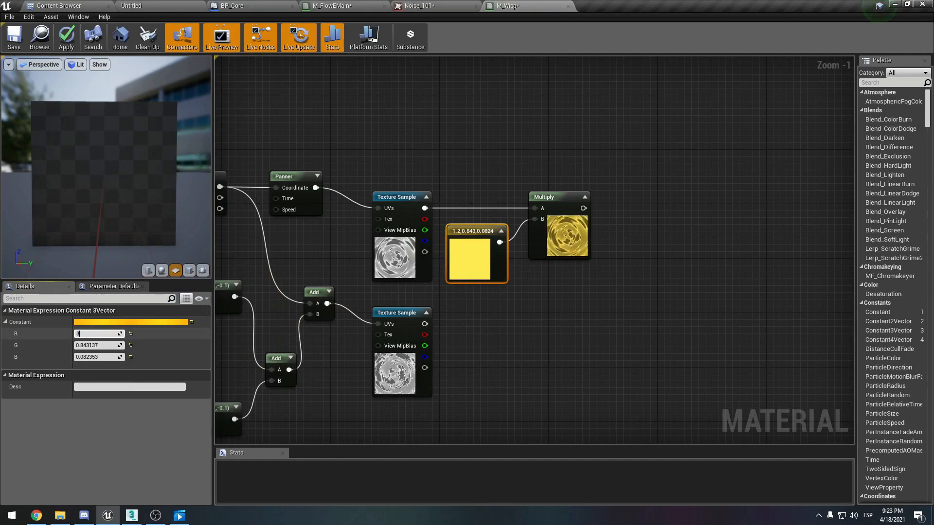
pyautogui.press('Tab')
pyautogui.click(148, 322)
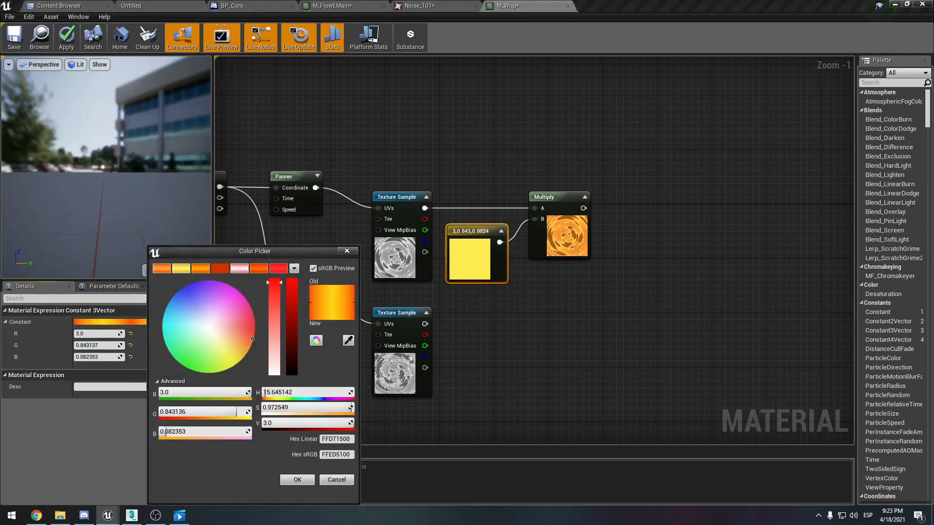
pyautogui.click(233, 361)
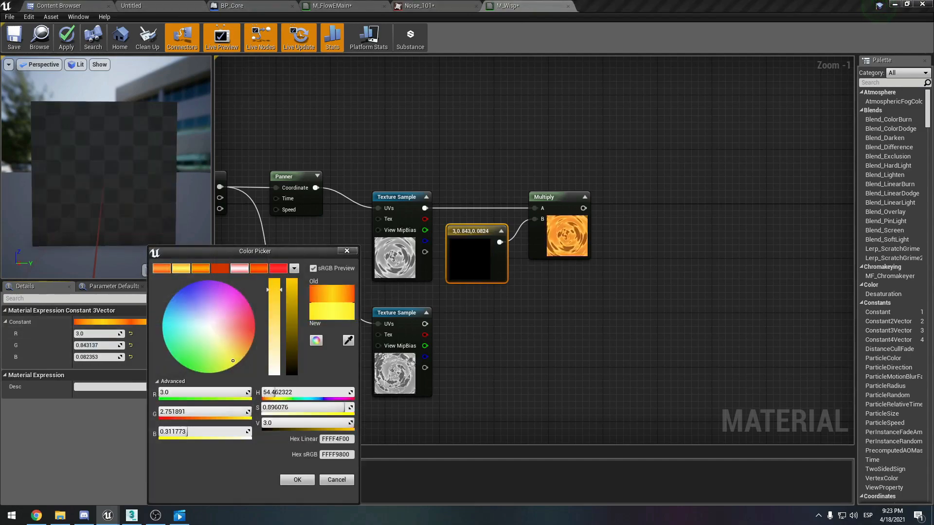
pyautogui.click(297, 480)
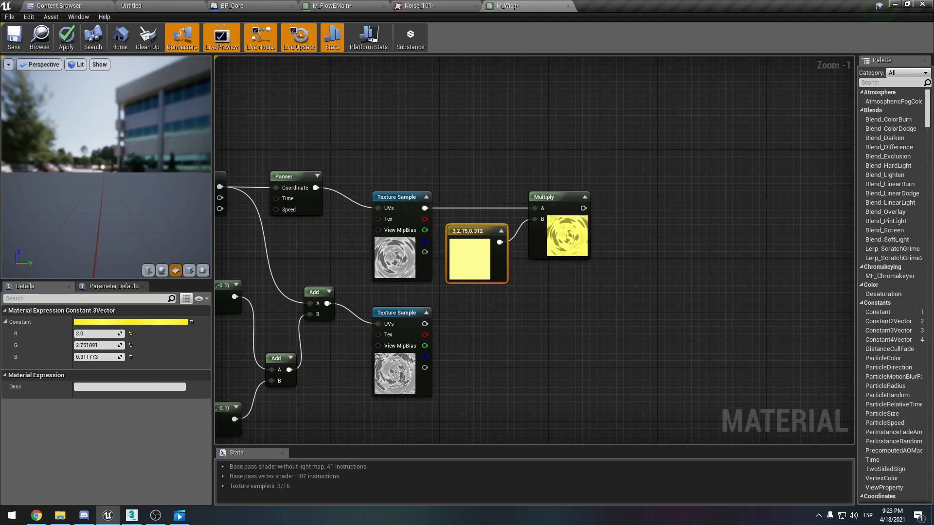
pyautogui.moveTo(603, 162); pyautogui.dragTo(524, 150, button='right')
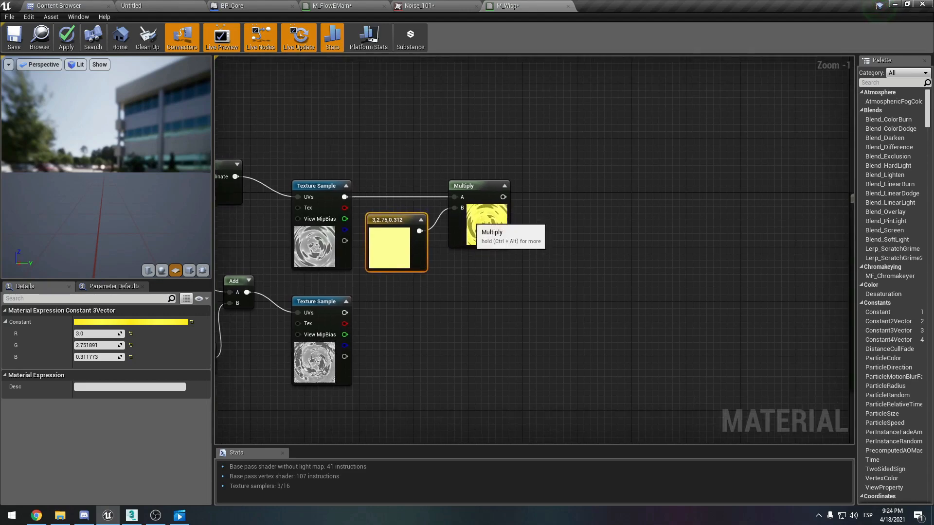
pyautogui.click(496, 221)
pyautogui.click(395, 253)
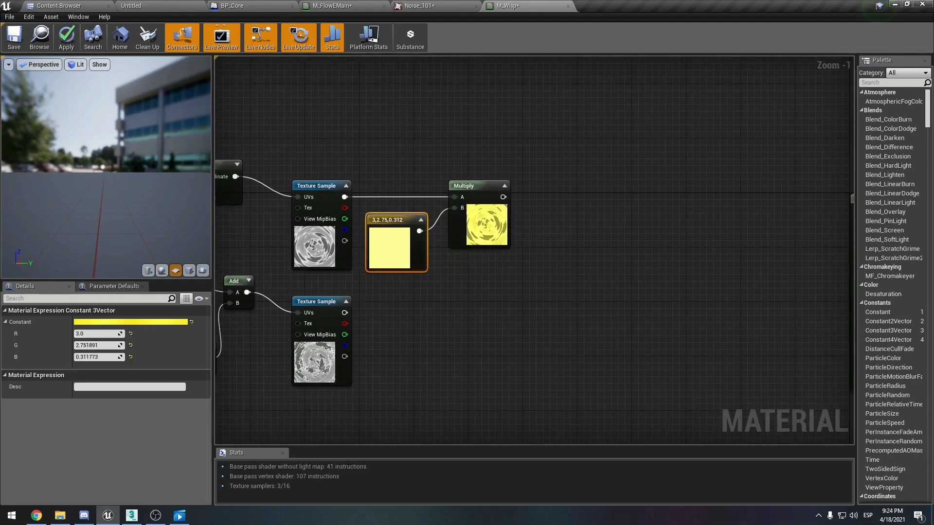
pyautogui.click(481, 226)
pyautogui.click(321, 243)
pyautogui.click(501, 210)
pyautogui.click(547, 253)
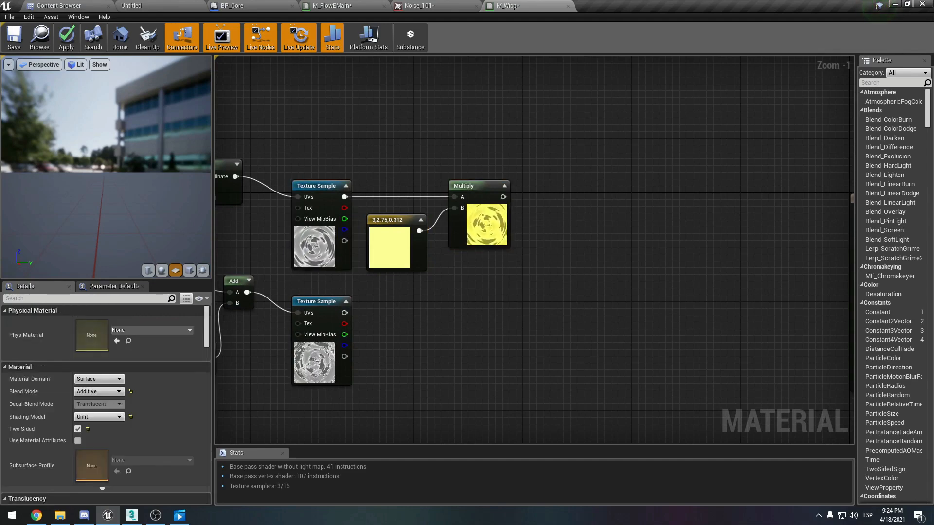
pyautogui.press('m')
pyautogui.click(544, 175)
pyautogui.moveTo(503, 197); pyautogui.dragTo(551, 191)
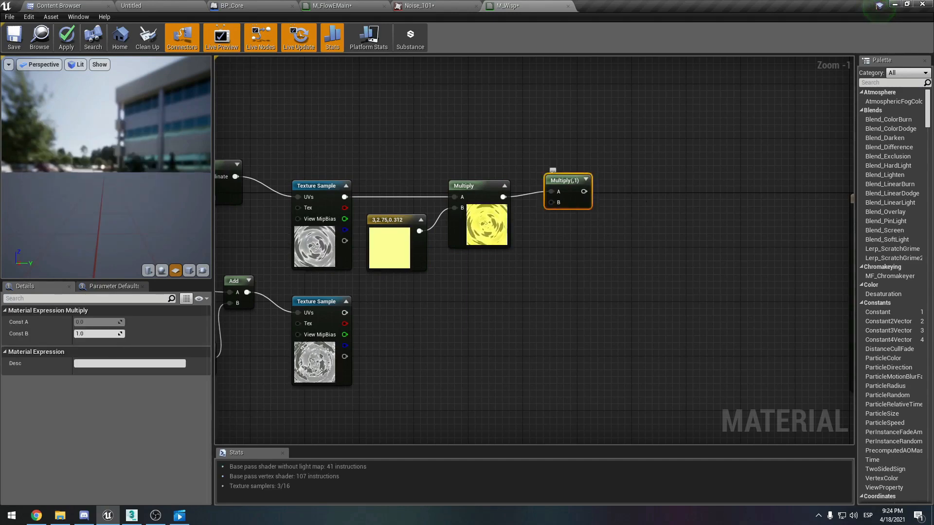
pyautogui.press('Delete')
# Add a Power node after the Multiply node that tints the upper noise texture.
pyautogui.rightClick(558, 193)
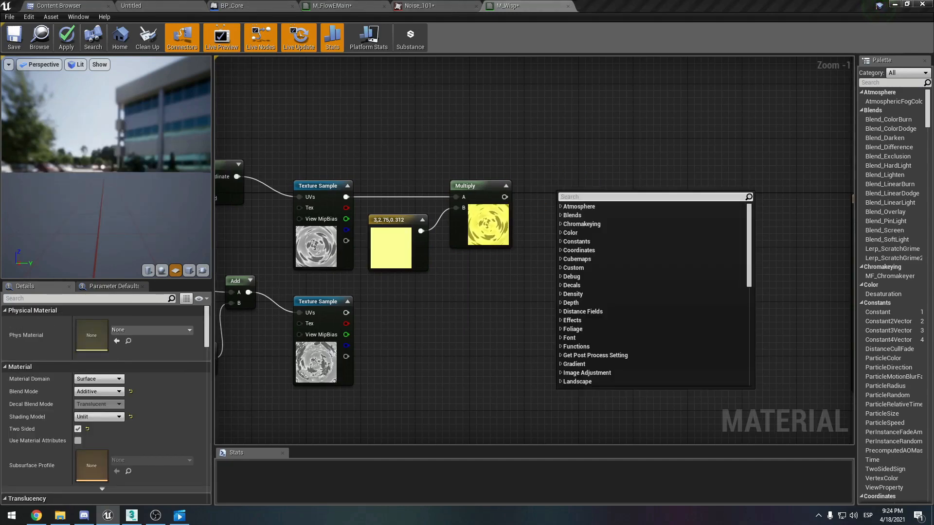
pyautogui.write('power')
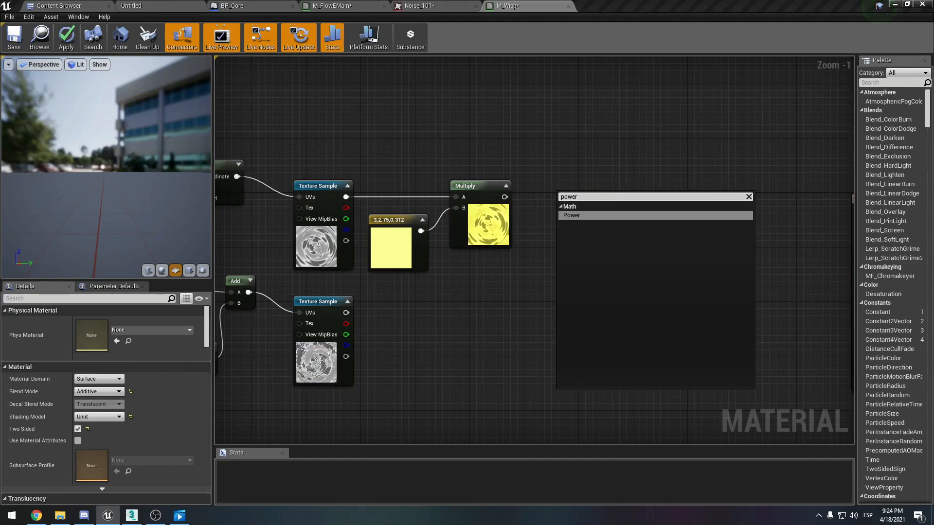
pyautogui.press('Return')
pyautogui.click(560, 253)
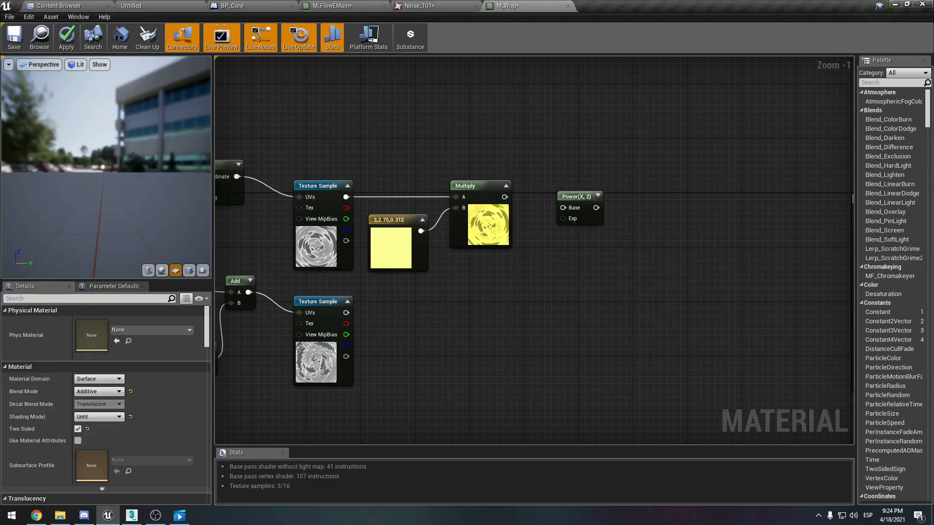
pyautogui.press('p')
pyautogui.click(538, 148)
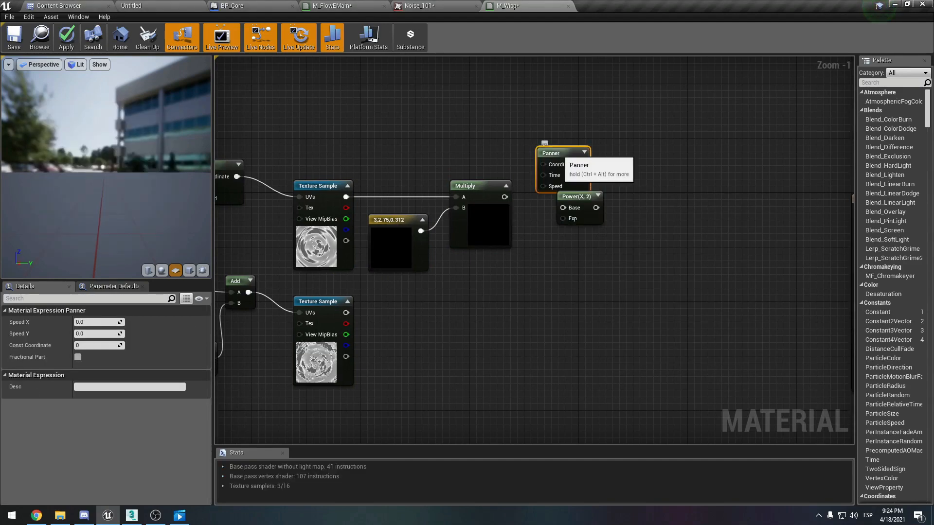
pyautogui.press('Delete')
# Connect the Multiply node to the Power node's Base and add a TopPower scalar parameter as its exponent.
pyautogui.moveTo(504, 197); pyautogui.dragTo(585, 185)
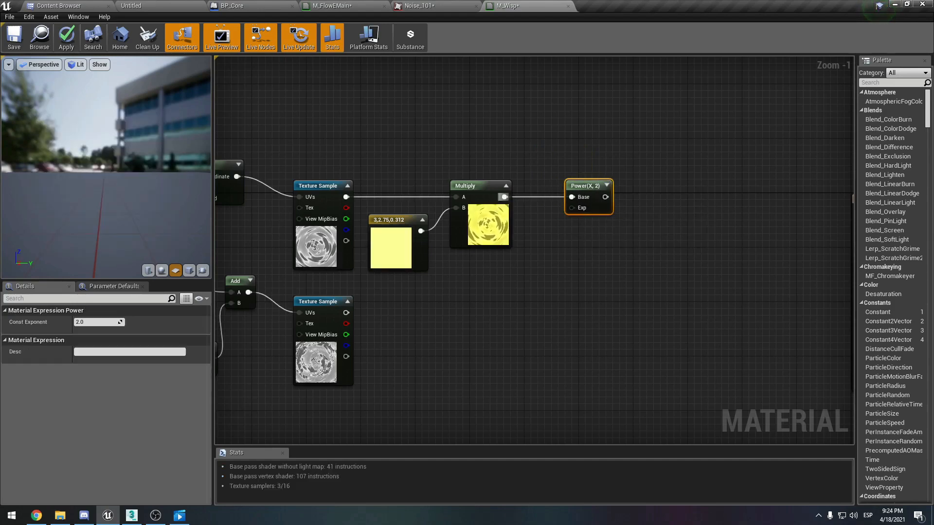
pyautogui.click(579, 243)
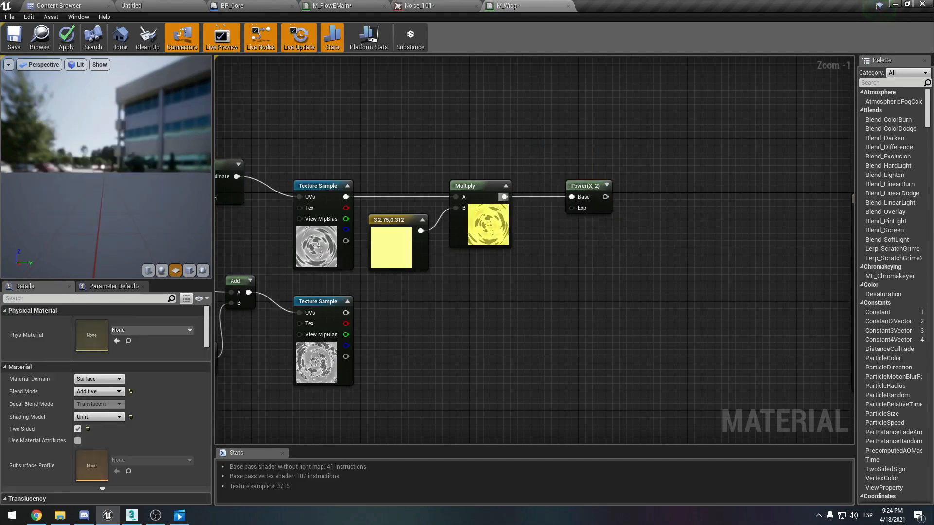
pyautogui.click(525, 267)
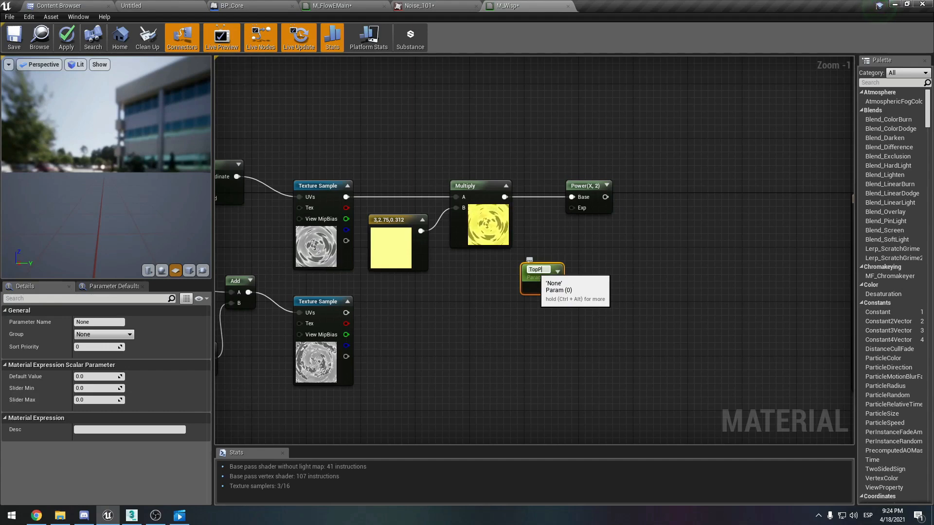
pyautogui.write('TopPower')
pyautogui.press('Return')
pyautogui.moveTo(556, 286); pyautogui.dragTo(571, 208)
# Connect the Power node to M_Wisp's Emissive Color and apply the material changes.
pyautogui.moveTo(572, 209); pyautogui.dragTo(465, 209, button='right')
pyautogui.moveTo(489, 197); pyautogui.dragTo(752, 254)
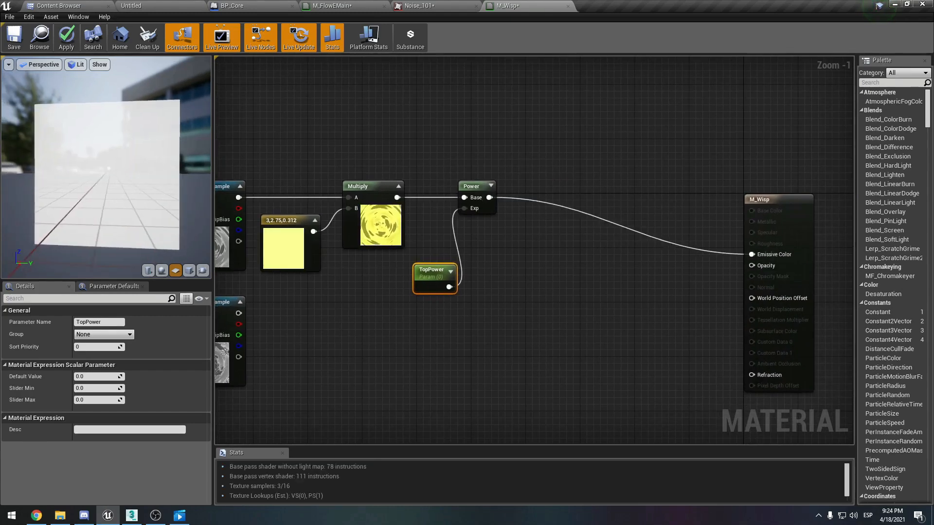
pyautogui.moveTo(315, 323); pyautogui.dragTo(374, 316, button='right')
pyautogui.click(66, 37)
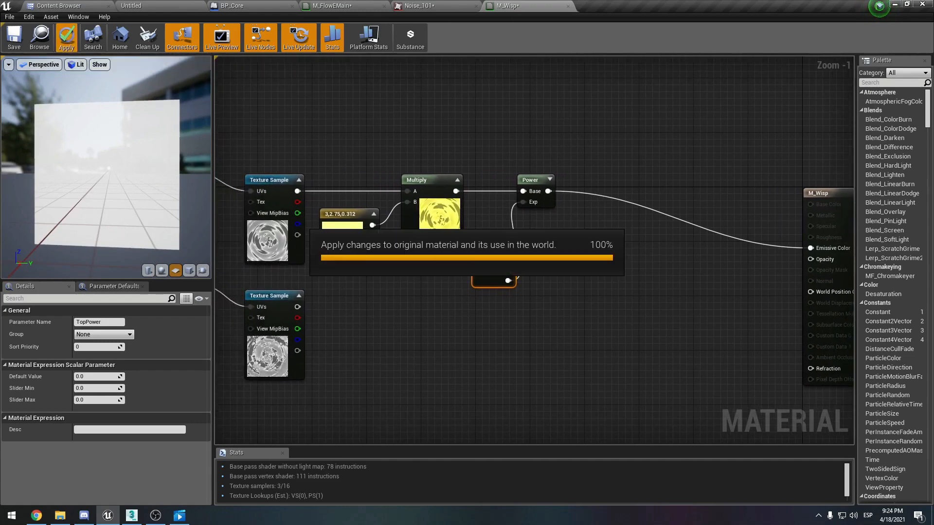
# Create a material instance named M_Wisp_Inst from M_Wisp in the Tutorials folder and open it.
pyautogui.click(64, 6)
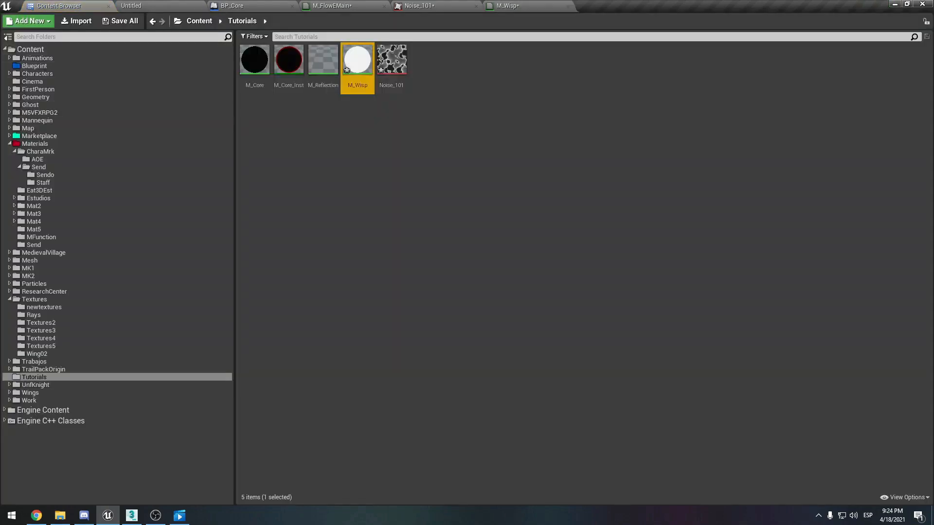
pyautogui.click(351, 151)
pyautogui.rightClick(355, 68)
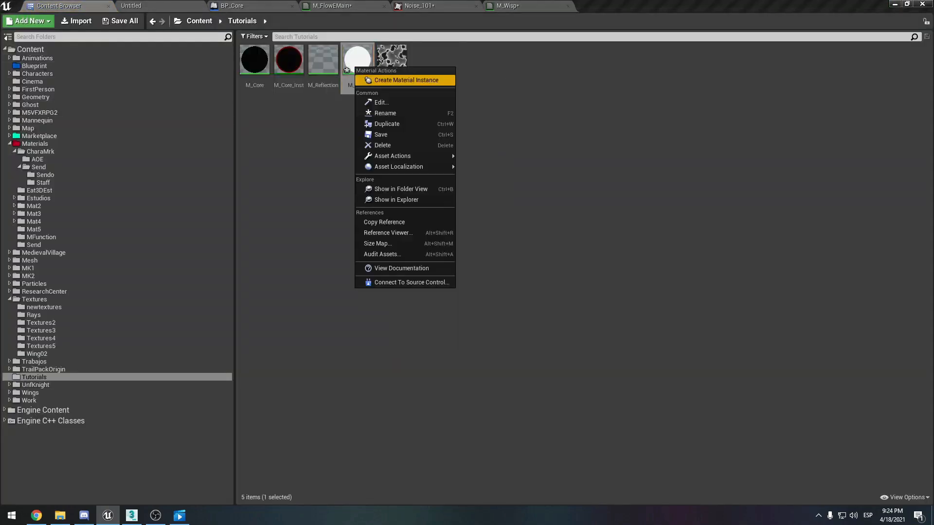
pyautogui.click(406, 80)
pyautogui.press('Return')
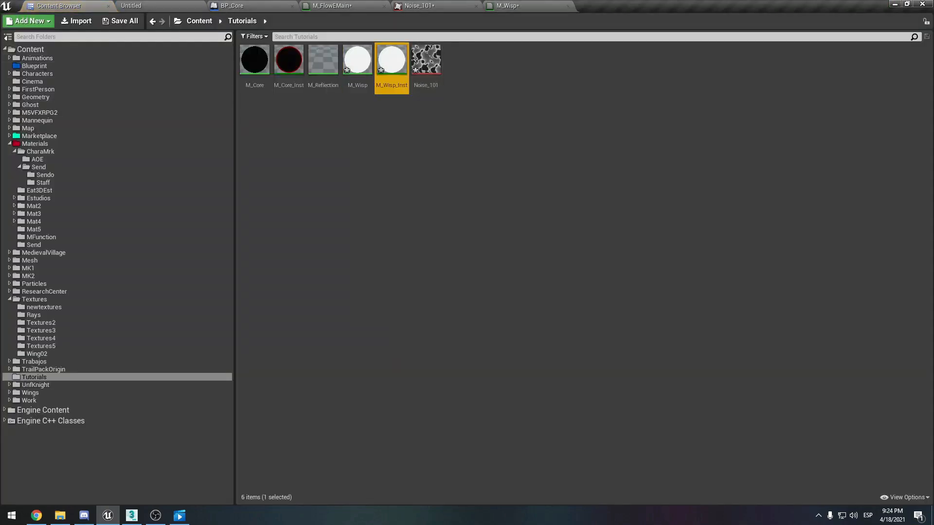
pyautogui.doubleClick(392, 62)
# Override TopPower in the material instance, try values of 1 and 2, set it to 3 and close the instance.
pyautogui.moveTo(243, 219)
pyautogui.mouseDown()
pyautogui.moveTo(239, 239)
pyautogui.moveTo(242, 230)
pyautogui.mouseUp()
pyautogui.scroll(3, 238, 239)
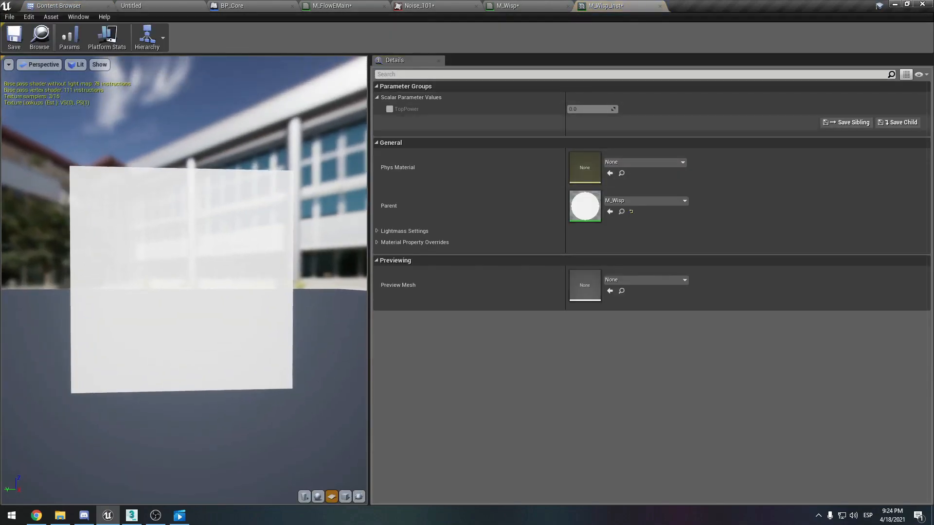
pyautogui.click(389, 109)
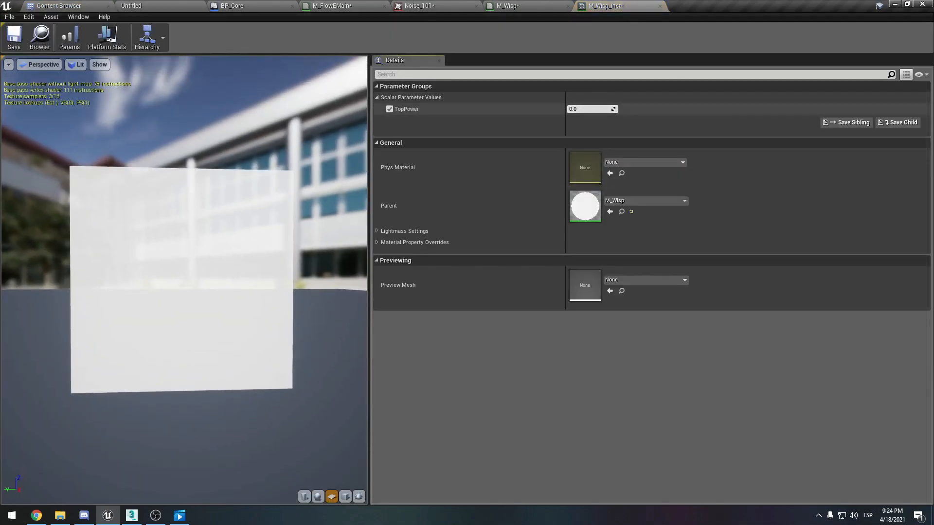
pyautogui.click(602, 109)
pyautogui.write('1')
pyautogui.press('Return')
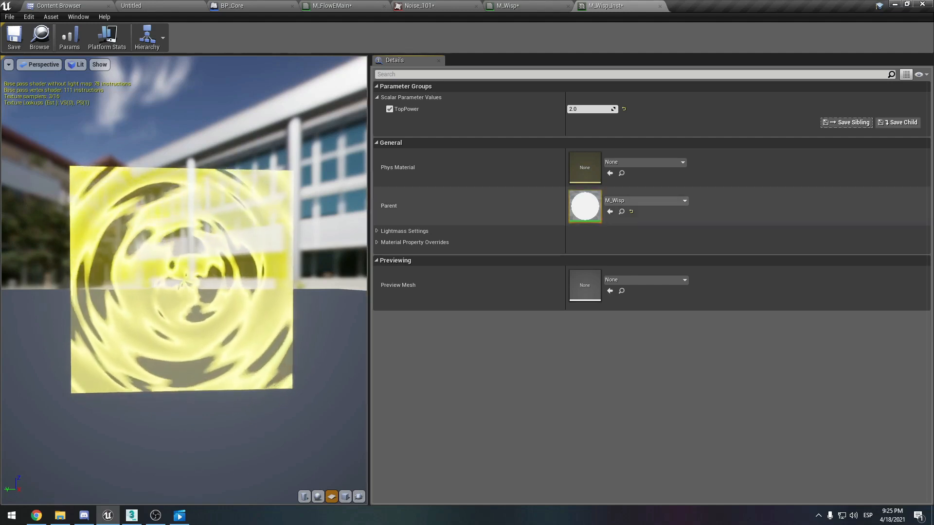
pyautogui.click(592, 109)
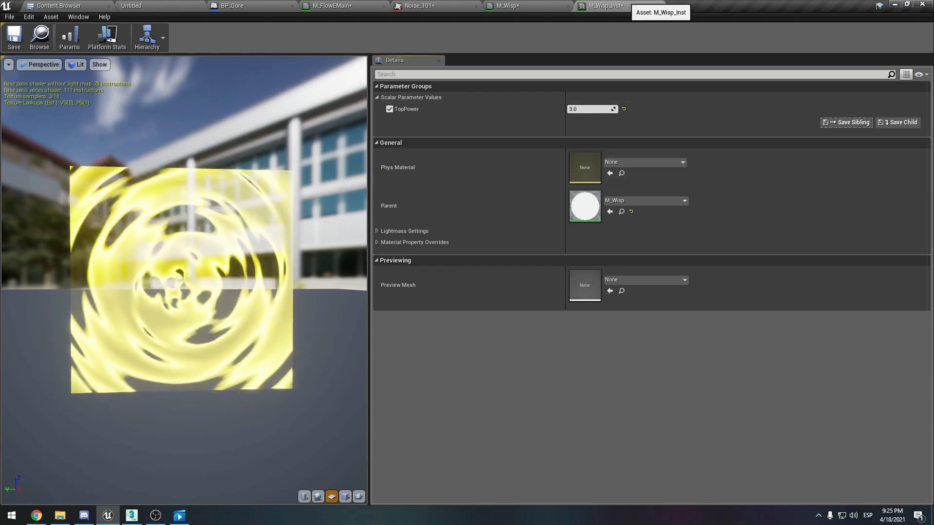
pyautogui.click(659, 6)
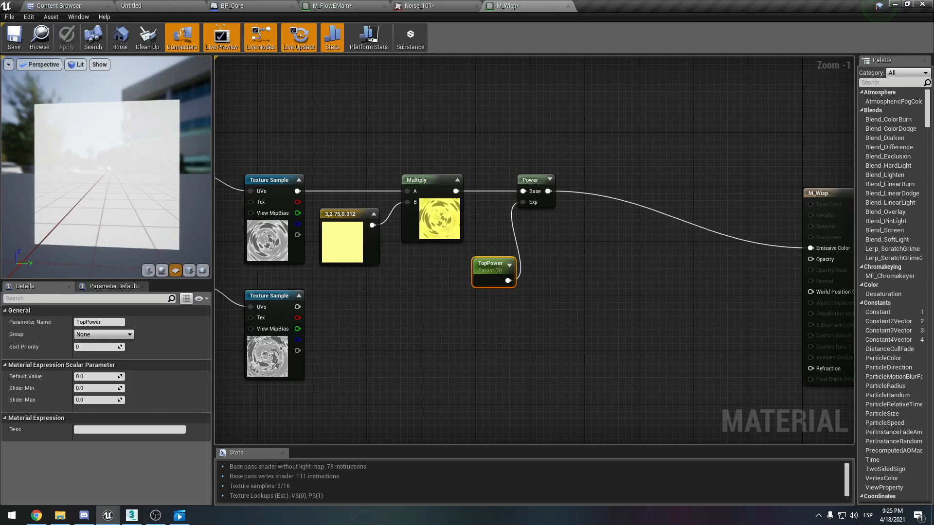
# Set the TopPower parameter's default value to 2 in M_Wisp.
pyautogui.click(97, 376)
pyautogui.write('2')
pyautogui.press('Tab')
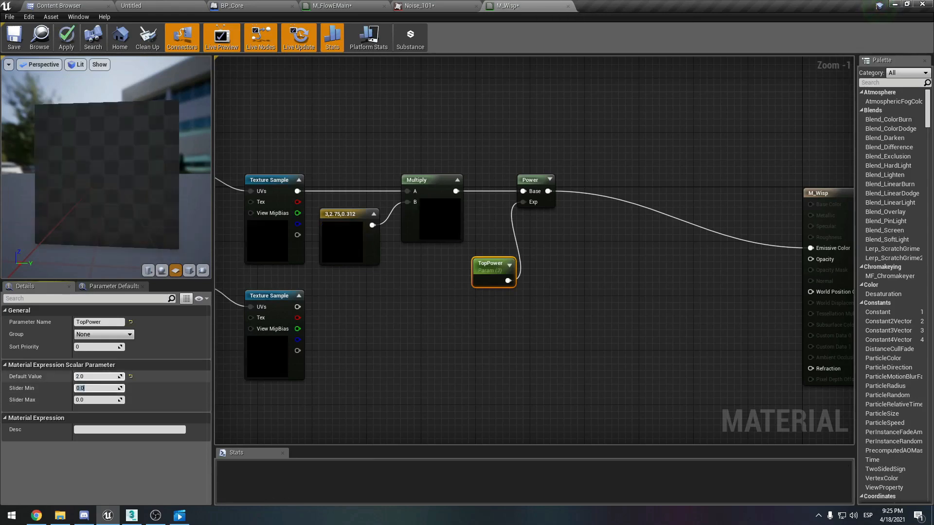
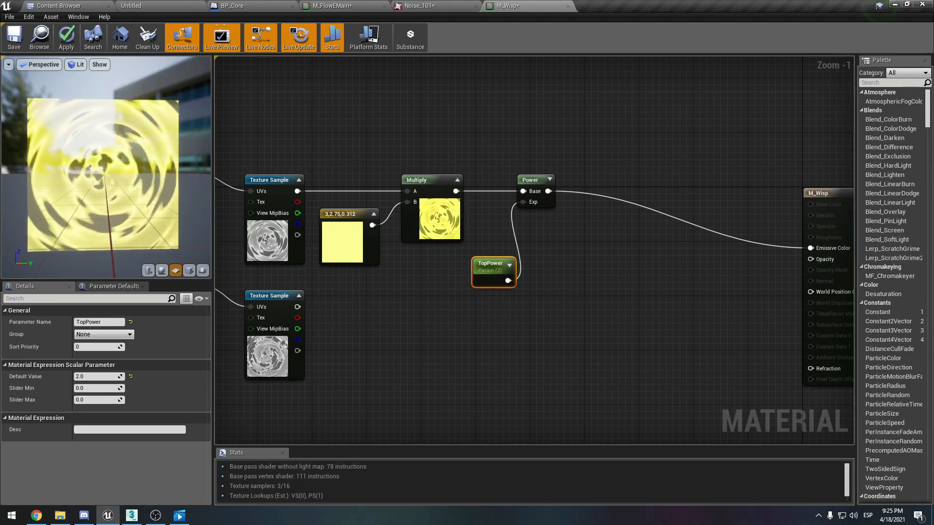
# Add a Multiply node beside the lower Texture Sample and feed the texture's color output into its A input.
pyautogui.click(343, 327)
pyautogui.press('m')
pyautogui.click(343, 328)
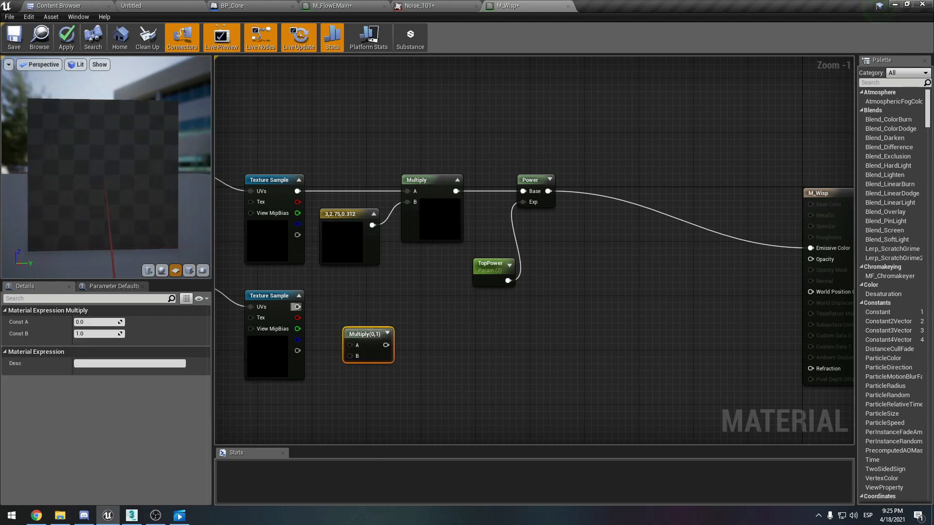
pyautogui.moveTo(298, 307); pyautogui.dragTo(375, 302)
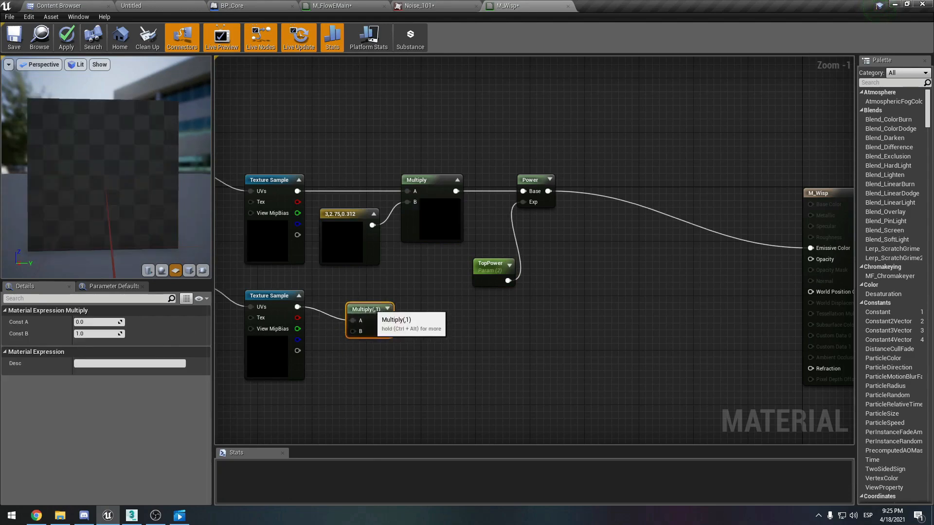
pyautogui.click(360, 371)
pyautogui.moveTo(360, 371); pyautogui.dragTo(422, 316, button='right')
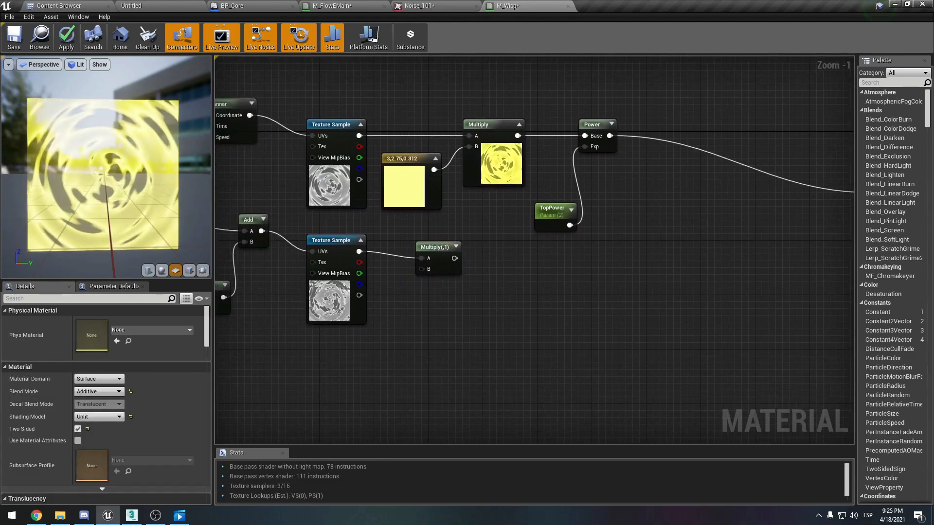
# Add a Constant3Vector node below the lower Texture Sample.
pyautogui.press('3')
pyautogui.click(355, 338)
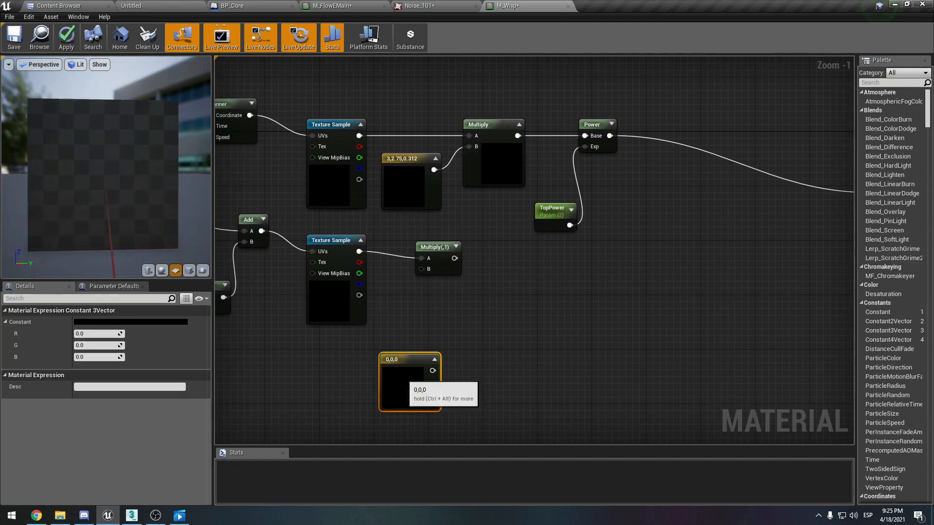
pyautogui.moveTo(428, 292); pyautogui.dragTo(425, 296, button='right')
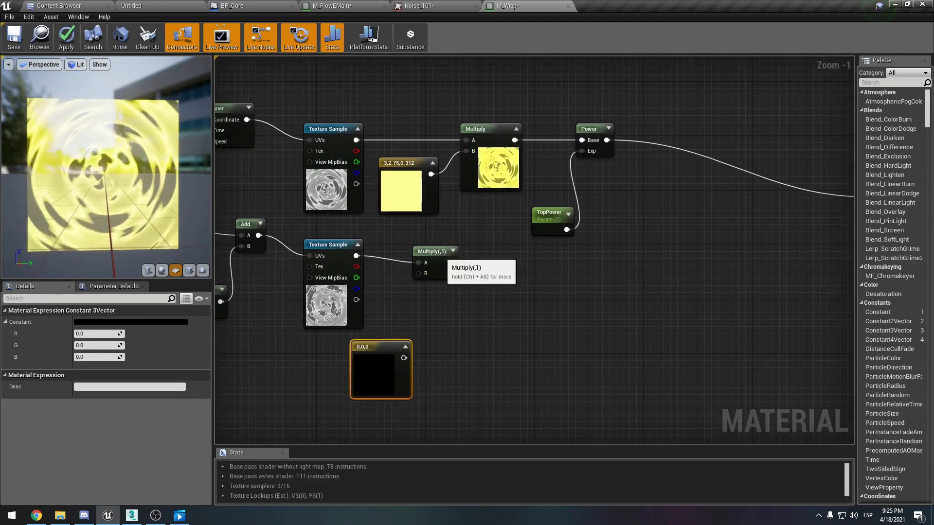
pyautogui.click(443, 262)
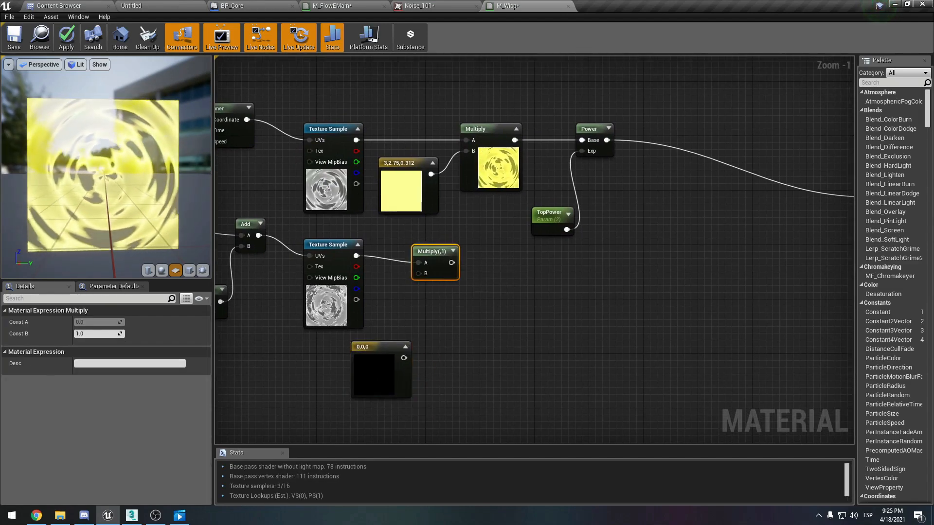
pyautogui.click(330, 317)
pyautogui.click(372, 367)
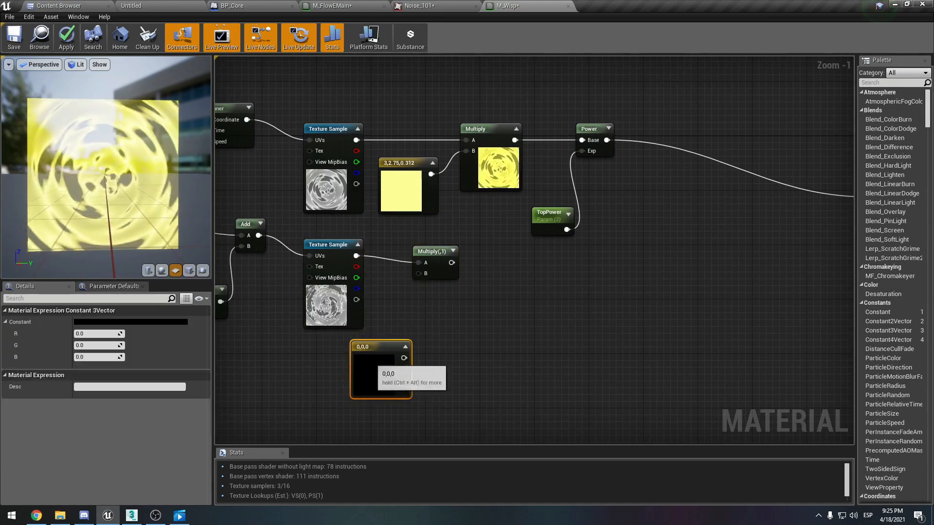
# Move the lower Multiply node up and place an Add node below it, fed by the lower Texture Sample.
pyautogui.click(439, 229)
pyautogui.moveTo(432, 252); pyautogui.dragTo(452, 225)
pyautogui.click(423, 287)
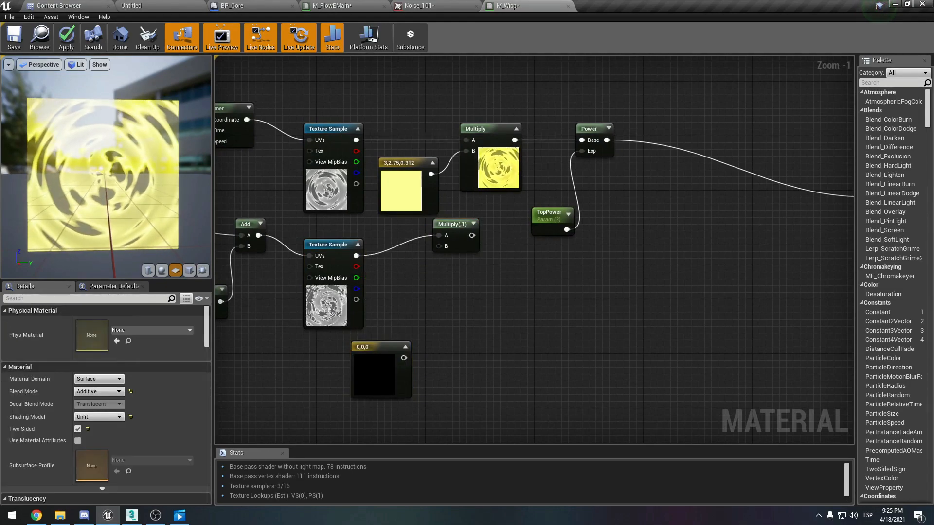
pyautogui.press('a')
pyautogui.click(422, 286)
pyautogui.moveTo(427, 300); pyautogui.dragTo(356, 255)
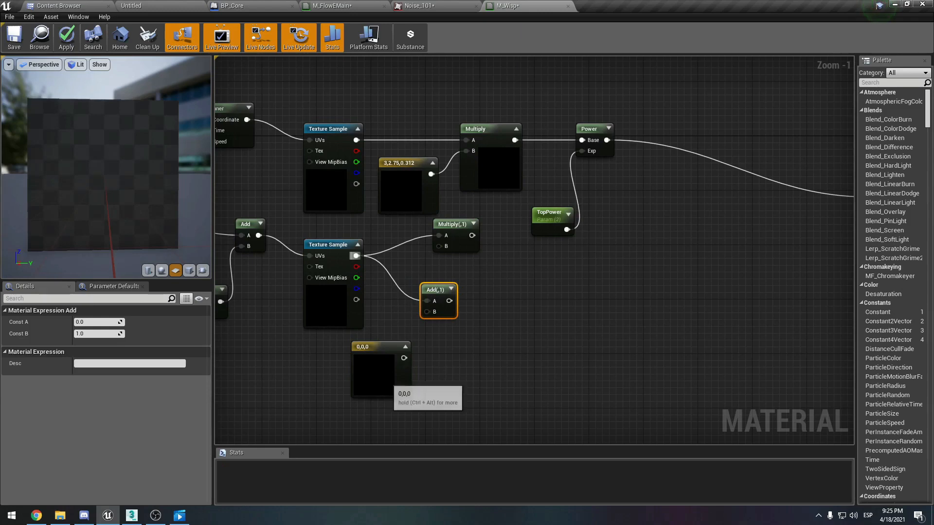
# Set the lower Constant3Vector's color to an orange-red of 1, 0.0411, 0.
pyautogui.click(376, 377)
pyautogui.click(161, 322)
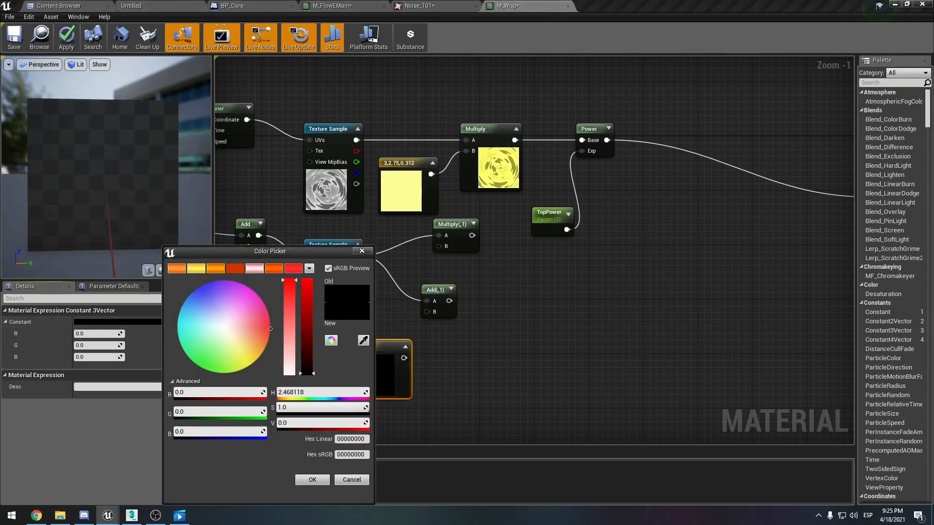
pyautogui.moveTo(307, 374); pyautogui.dragTo(306, 280)
pyautogui.click(312, 480)
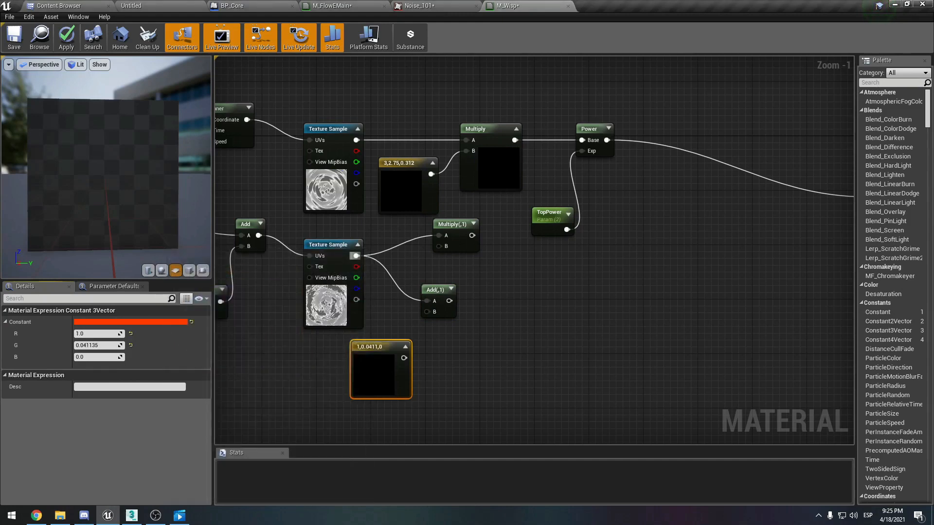
# Connect the orange-red constant to the new Add node's B input and reposition the Add node.
pyautogui.moveTo(404, 357); pyautogui.dragTo(427, 311)
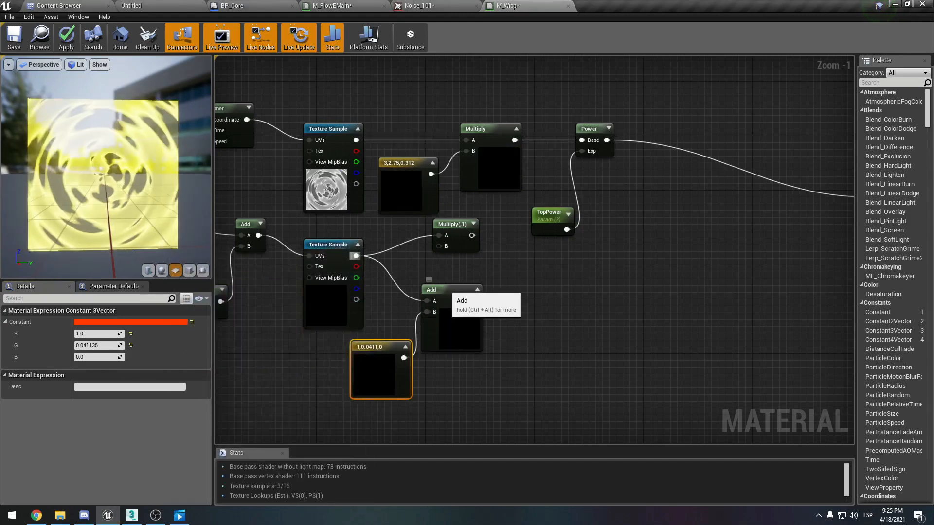
pyautogui.click(445, 291)
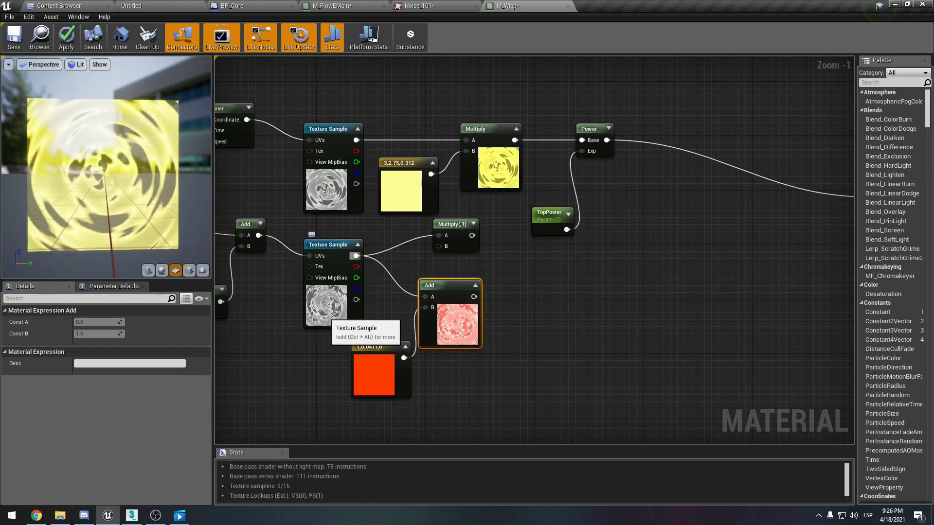
pyautogui.moveTo(434, 329); pyautogui.dragTo(448, 330)
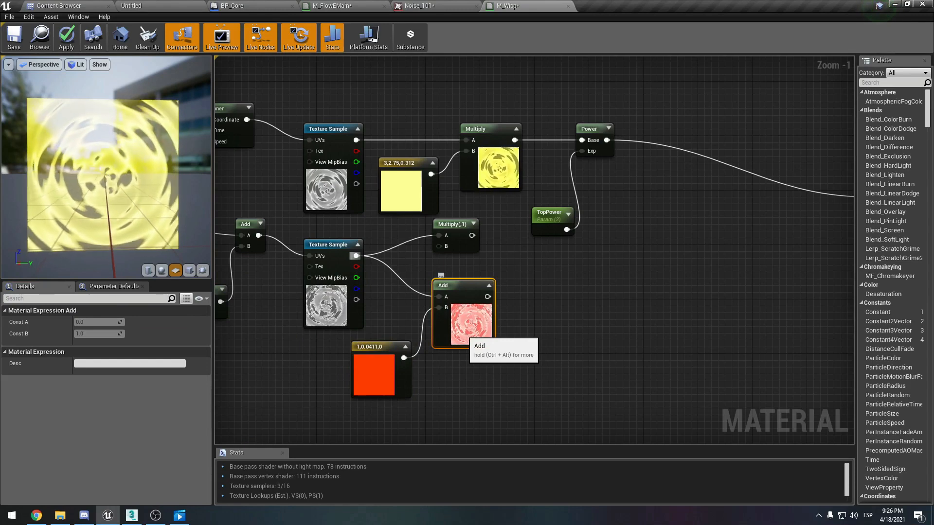
# Delete the Add node beside the lower Texture Sample and move the lower Multiply node into its place.
pyautogui.press('Delete')
pyautogui.click(452, 224)
pyautogui.moveTo(452, 224); pyautogui.dragTo(446, 252)
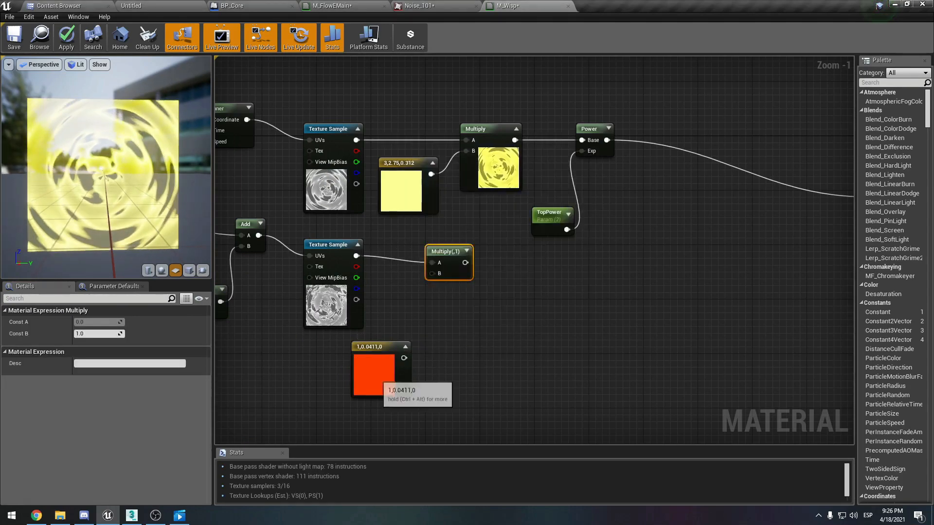
# Set the lower Constant3Vector's color to an orange-yellow of about 1, 0.538, 0.00293.
pyautogui.click(377, 378)
pyautogui.click(158, 322)
pyautogui.moveTo(266, 329); pyautogui.dragTo(257, 353)
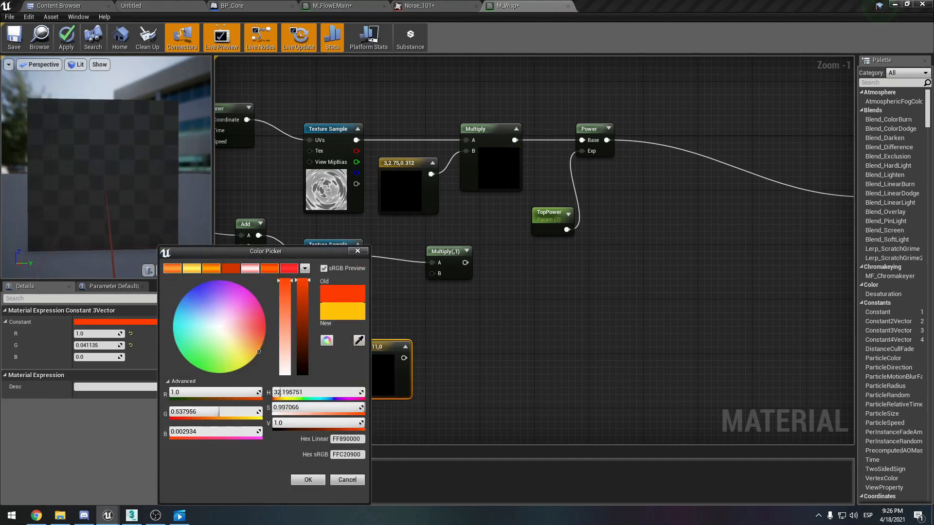
pyautogui.click(308, 479)
# Connect the orange constant to the lower Multiply node's B input, expand that node's preview and align it with the texture.
pyautogui.moveTo(404, 358); pyautogui.dragTo(432, 273)
pyautogui.moveTo(503, 260)
pyautogui.mouseDown(button='right')
pyautogui.moveTo(479, 269)
pyautogui.moveTo(454, 261)
pyautogui.moveTo(492, 250)
pyautogui.mouseUp(button='right')
pyautogui.moveTo(434, 242); pyautogui.dragTo(427, 236)
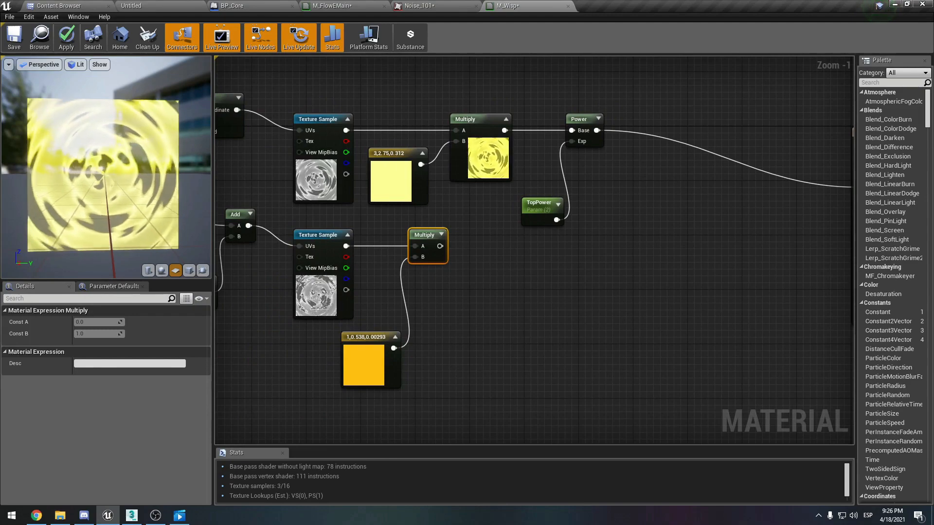
pyautogui.click(442, 235)
pyautogui.moveTo(431, 235); pyautogui.dragTo(431, 241)
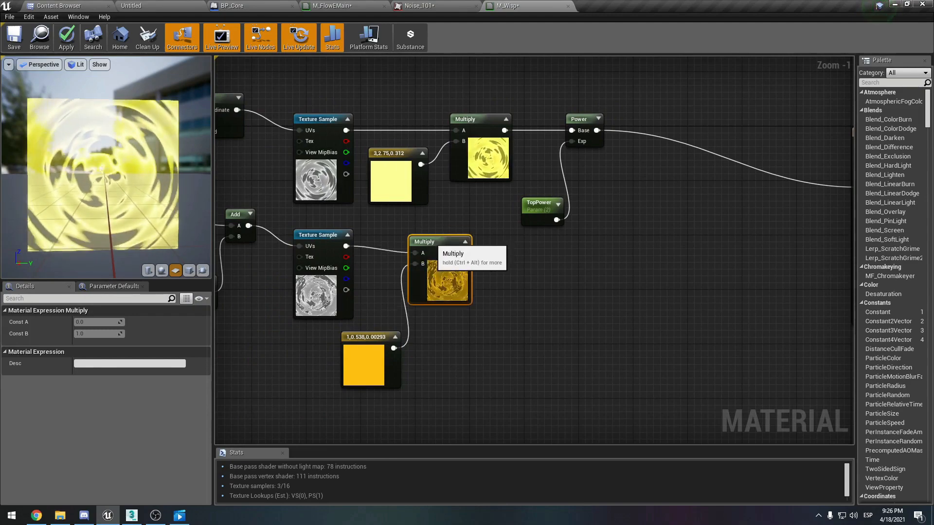
# Add a Power node fed by the lower Multiply node and shift the lower texture, color and Multiply nodes down.
pyautogui.click(490, 288)
pyautogui.rightClick(490, 288)
pyautogui.write('power')
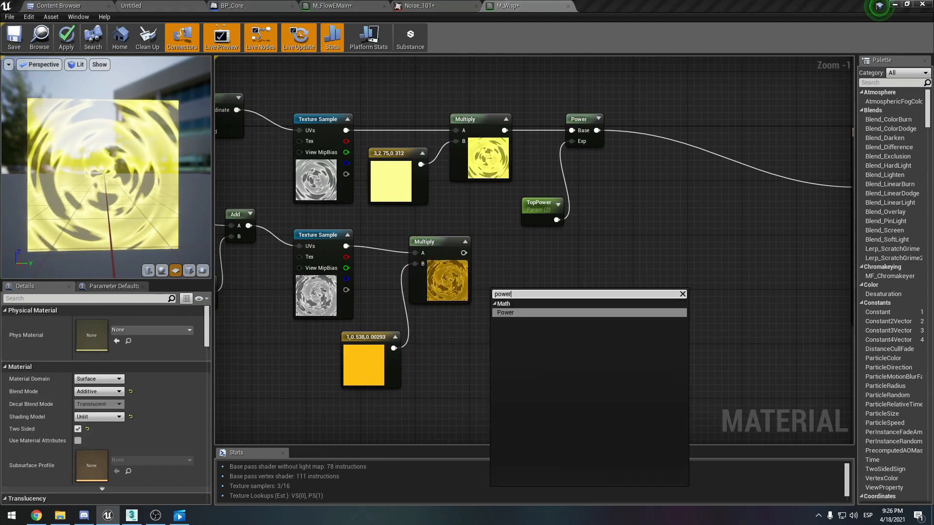
pyautogui.press('Return')
pyautogui.moveTo(496, 304); pyautogui.dragTo(463, 253)
pyautogui.moveTo(313, 407); pyautogui.dragTo(433, 323)
pyautogui.click(504, 307)
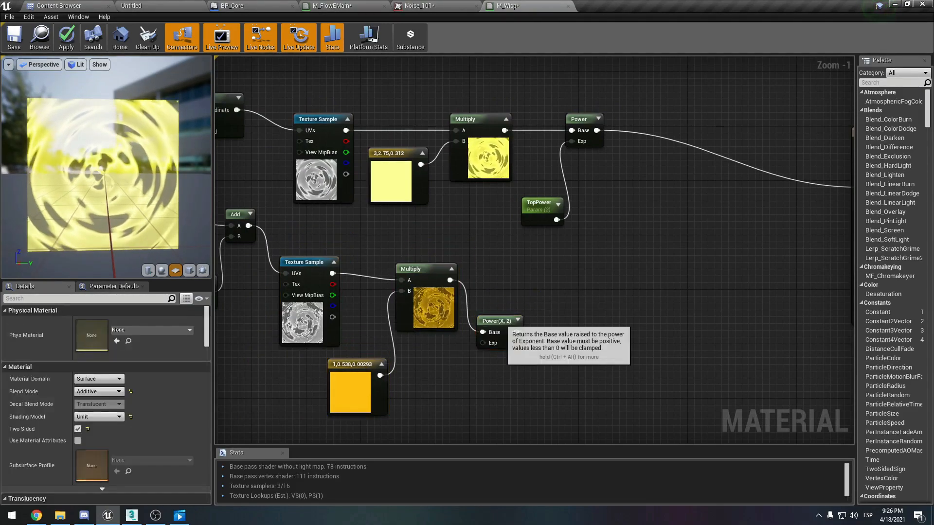
# Align the lower Power node with its Multiply node and connect a new scalar parameter named BotPower to its Exp input.
pyautogui.moveTo(501, 321); pyautogui.dragTo(527, 269)
pyautogui.click(440, 374)
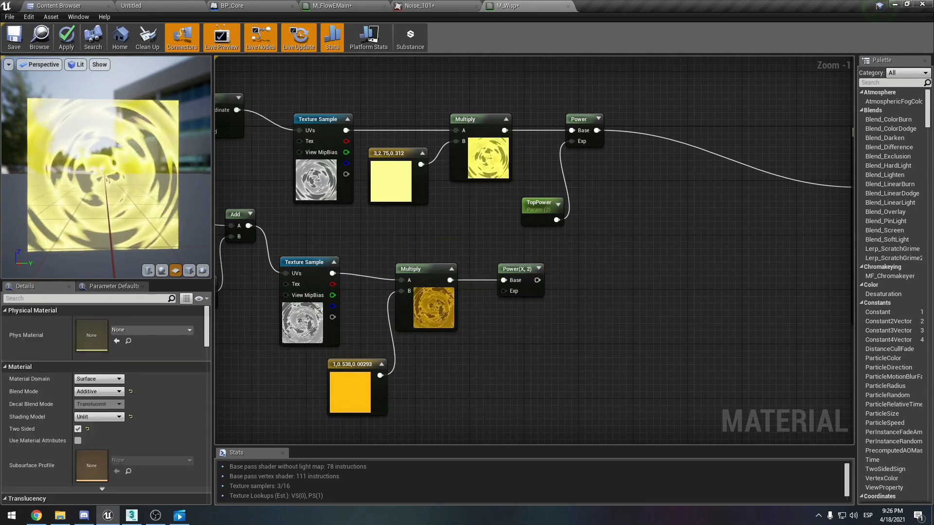
pyautogui.write('D')
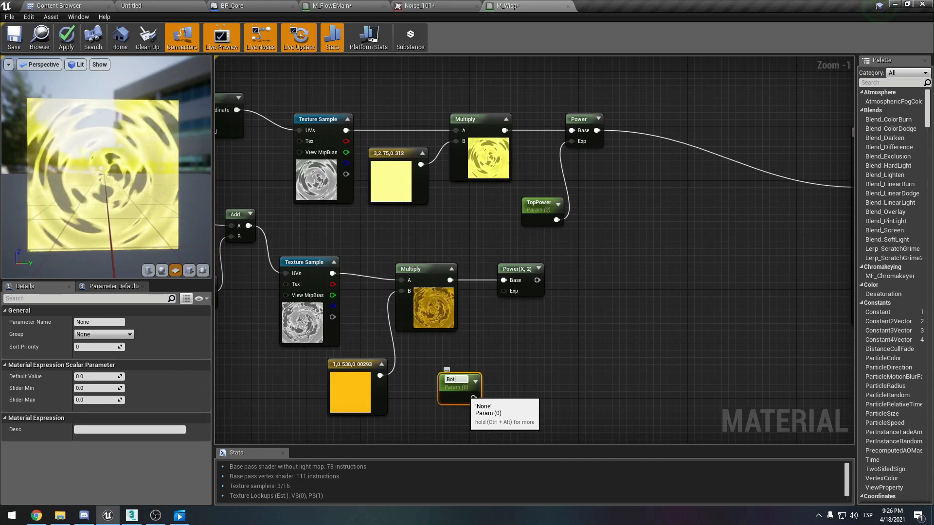
pyautogui.write('otPower')
pyautogui.press('Return')
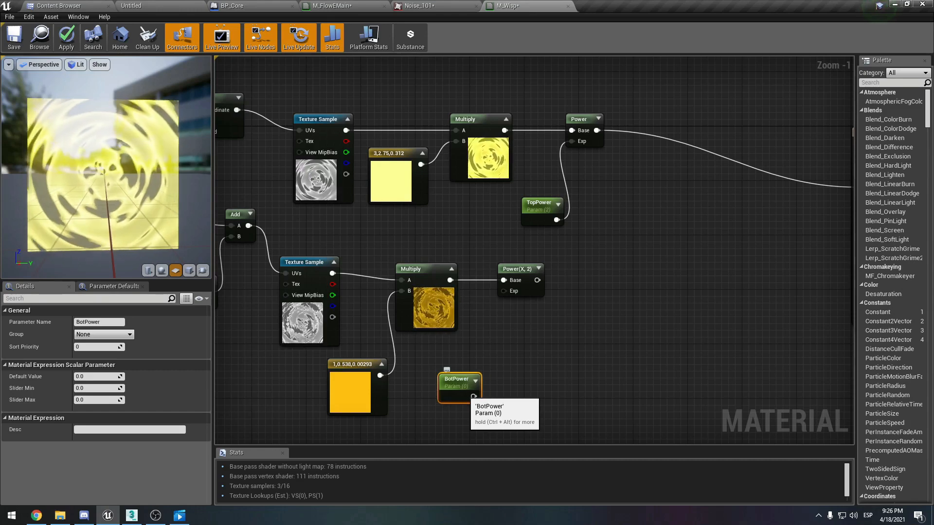
pyautogui.moveTo(473, 396); pyautogui.dragTo(517, 275)
# Disconnect the upper Power node from the material's Emissive Color and expand the lower Power node's preview.
pyautogui.moveTo(601, 289); pyautogui.dragTo(521, 283, button='right')
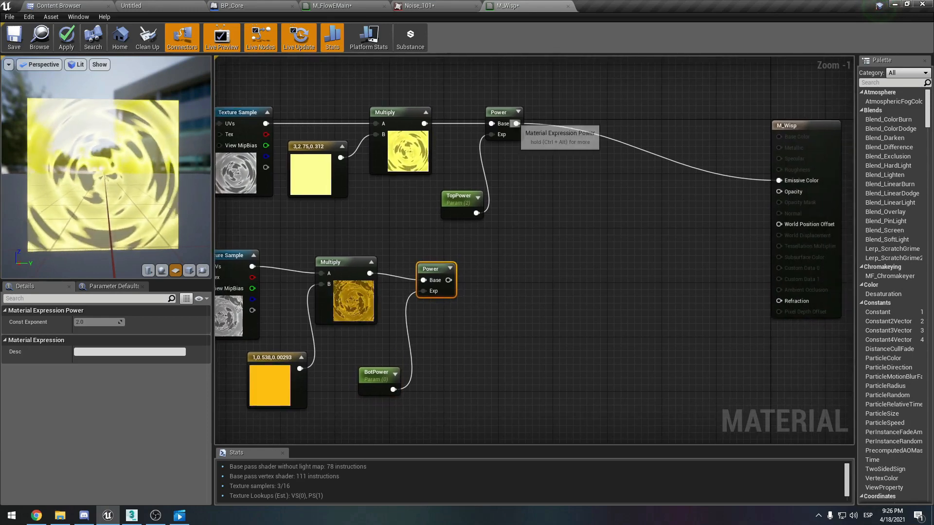
pyautogui.keyDown('alt'); pyautogui.click(516, 123); pyautogui.keyUp('alt')
pyautogui.click(450, 268)
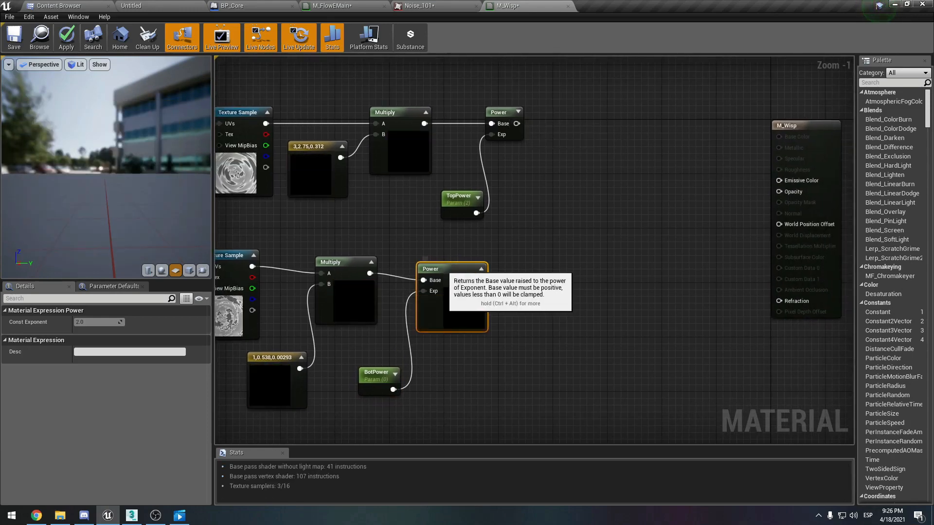
# Set the BotPower parameter's default value to 2.
pyautogui.click(368, 383)
pyautogui.click(95, 377)
pyautogui.write('2')
pyautogui.press('Tab')
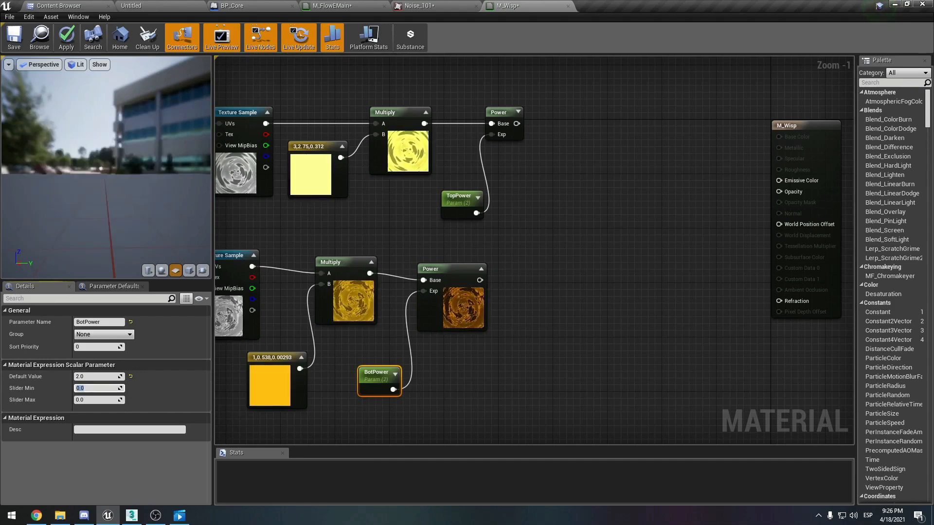
# Combine the upper and lower Power outputs in a new Add node and connect it to the material's Emissive Color.
pyautogui.moveTo(570, 329); pyautogui.dragTo(534, 355, button='right')
pyautogui.click(533, 355)
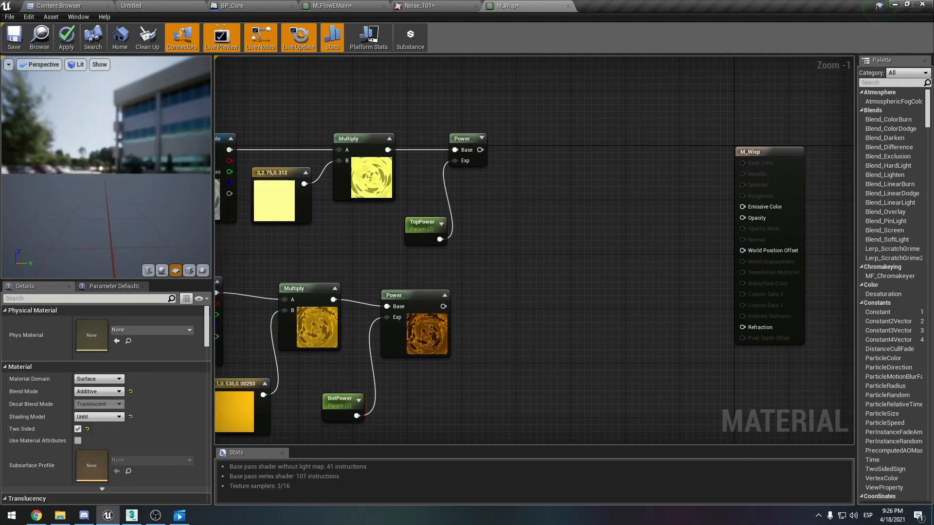
pyautogui.click(530, 255)
pyautogui.moveTo(480, 150); pyautogui.dragTo(442, 306)
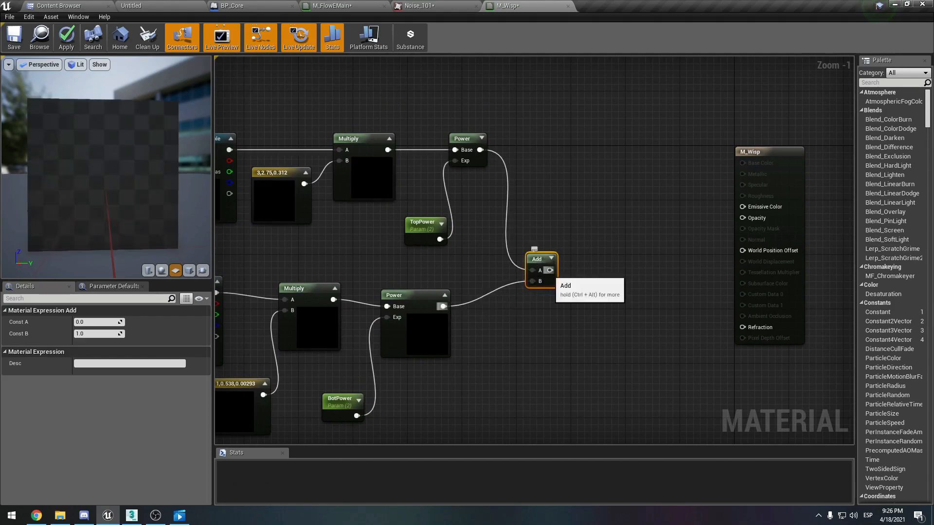
pyautogui.moveTo(550, 270); pyautogui.dragTo(743, 207)
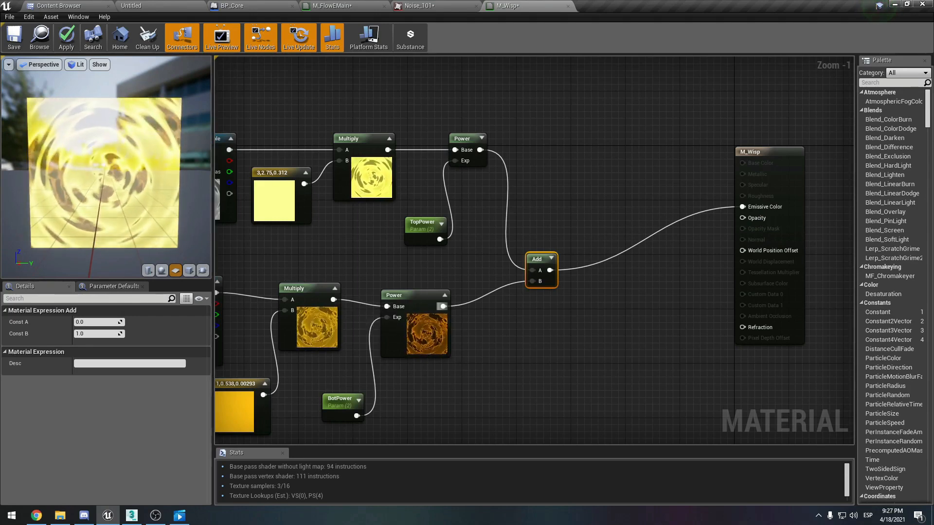
# Change the upper Constant3Vector to a dimmer yellow of about 0.854, 0.784, 0.0888.
pyautogui.moveTo(301, 253); pyautogui.dragTo(344, 258, button='right')
pyautogui.click(306, 205)
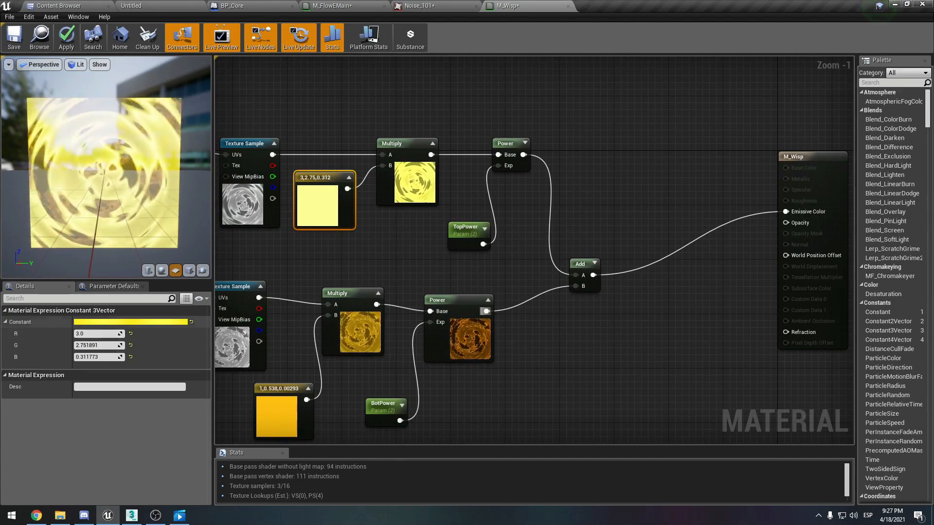
pyautogui.click(136, 322)
pyautogui.click(279, 294)
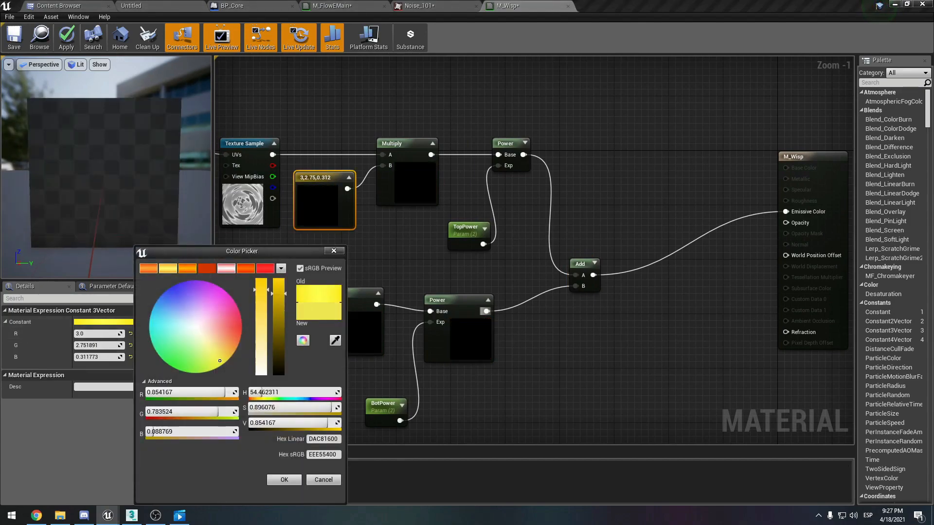
pyautogui.click(284, 480)
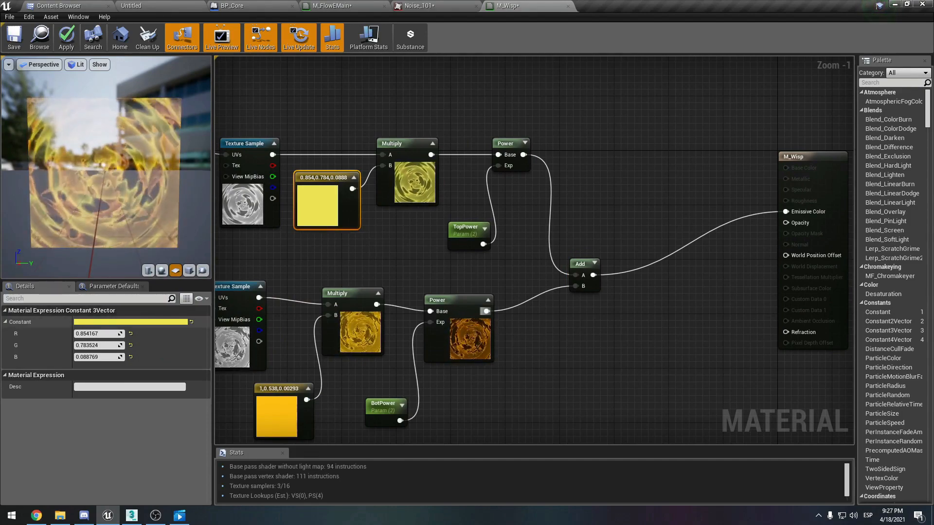
# Change the upper Constant3Vector to an orange-red of about 0.854, 0.0937, 0.0427.
pyautogui.click(153, 322)
pyautogui.moveTo(255, 336); pyautogui.dragTo(258, 330)
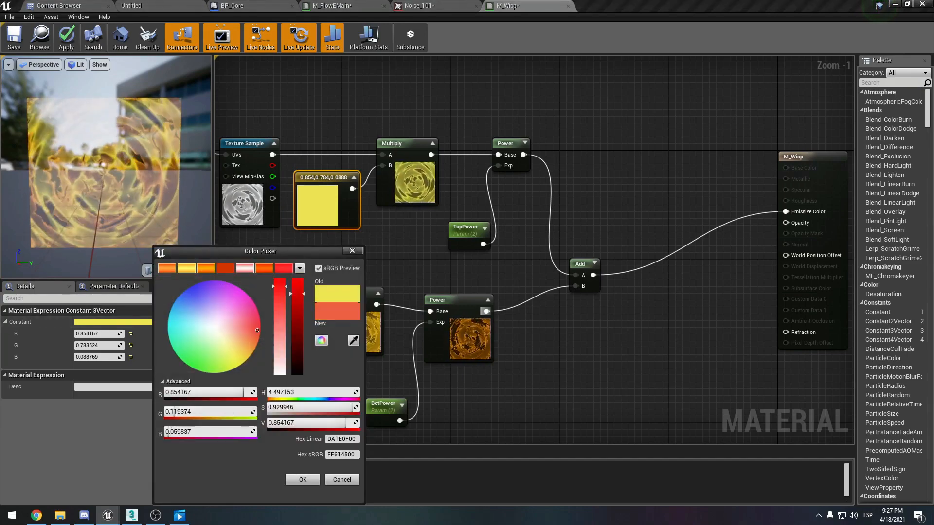
pyautogui.click(303, 480)
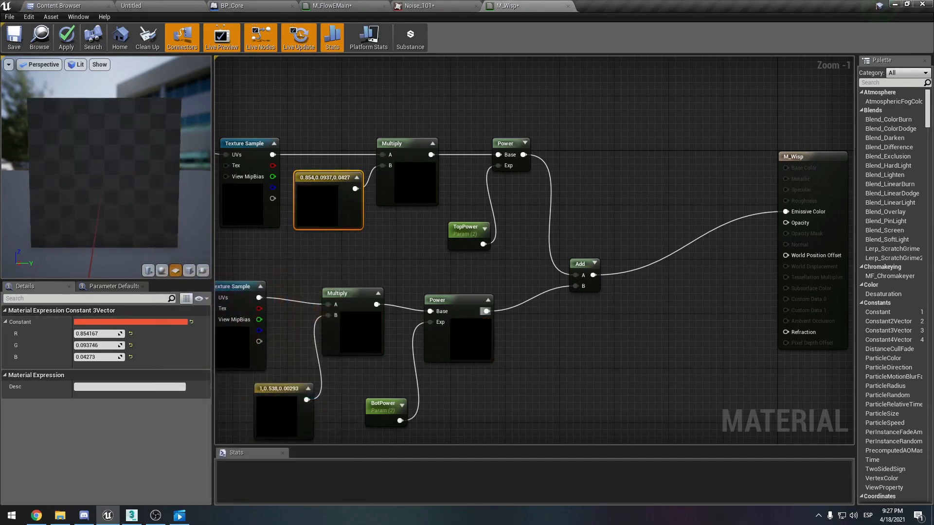
# Change the lower Constant3Vector to a pure red of about 1, 0, 0.008.
pyautogui.click(385, 413)
pyautogui.click(286, 411)
pyautogui.click(141, 322)
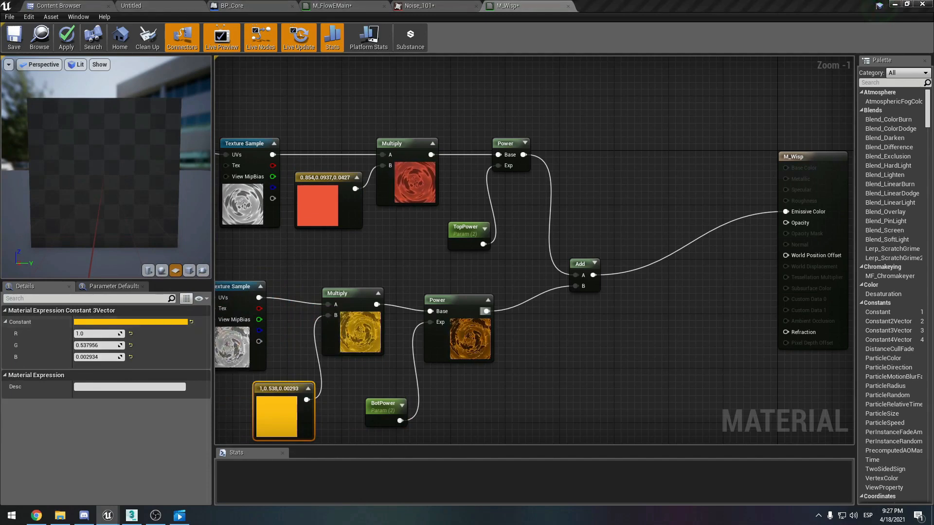
pyautogui.moveTo(247, 330); pyautogui.dragTo(249, 326)
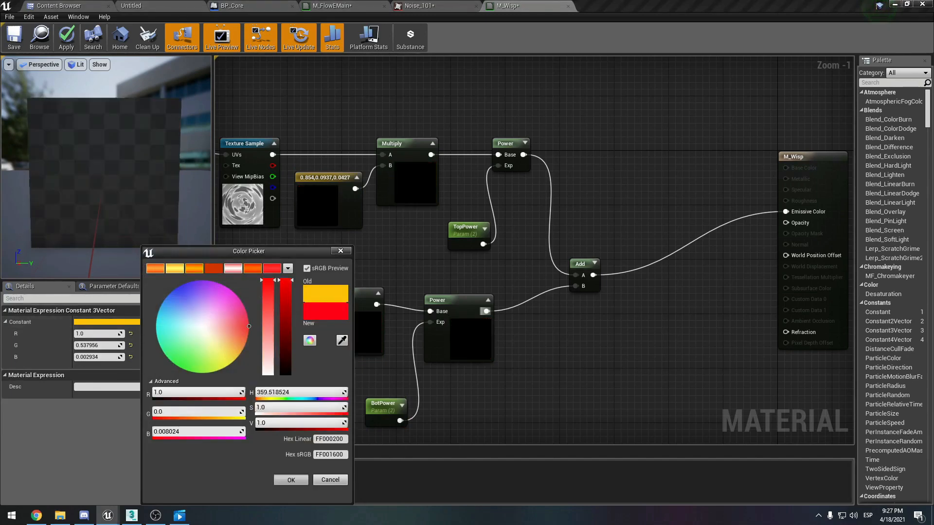
pyautogui.click(291, 480)
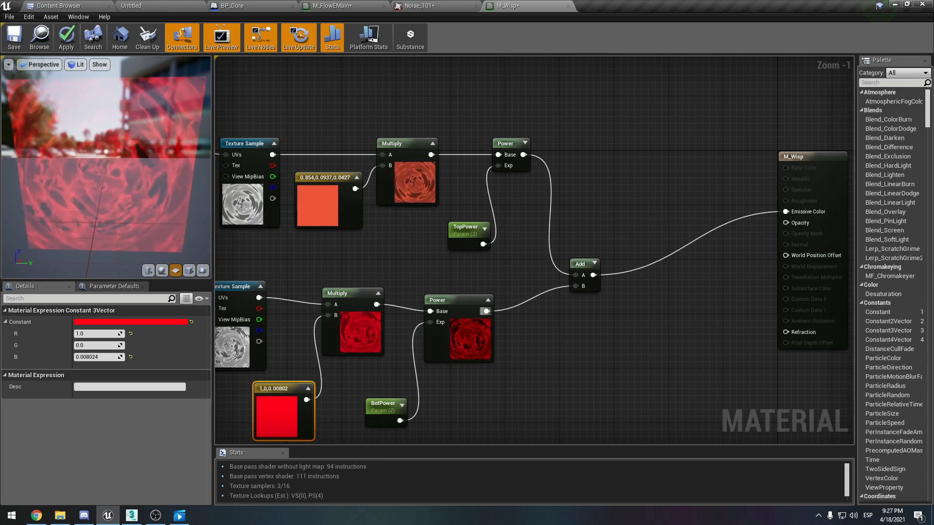
# Raise the BotPower parameter's default value to 4.
pyautogui.moveTo(407, 252); pyautogui.dragTo(435, 238, button='right')
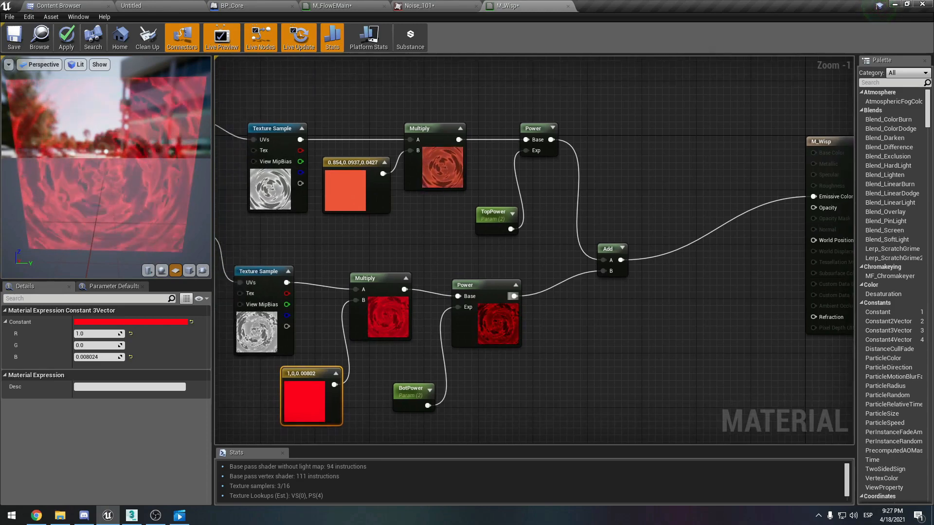
pyautogui.click(413, 395)
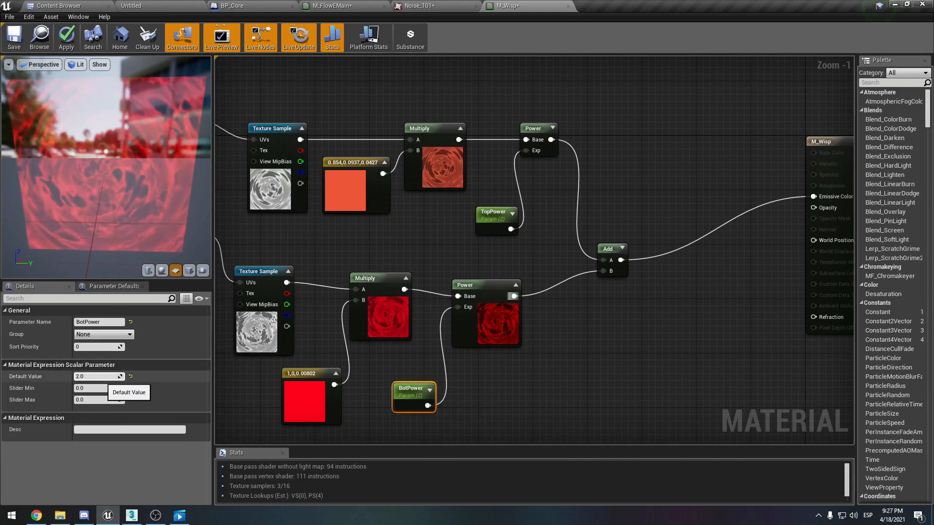
pyautogui.write('4')
pyautogui.press('Tab')
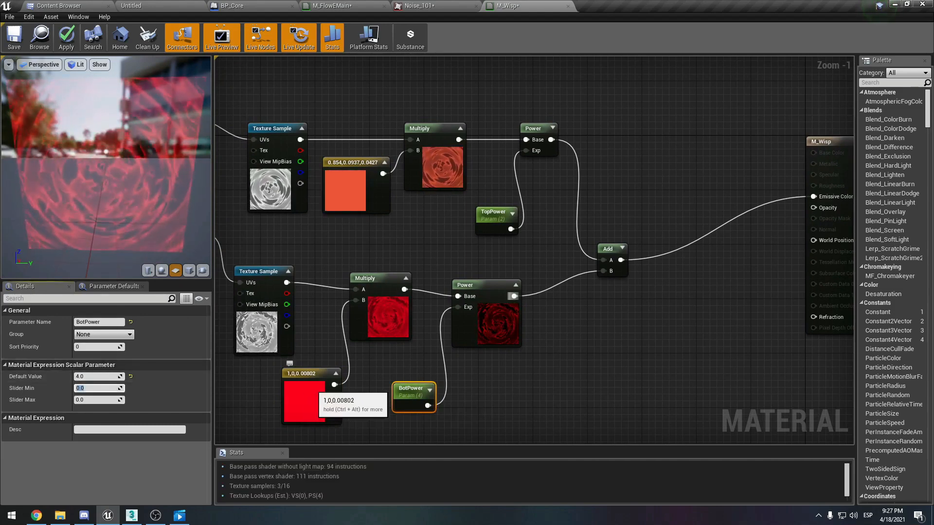
# Change the lower Constant3Vector to an orange of about 1, 0.297, 0 and briefly show the final Add node's preview.
pyautogui.click(306, 397)
pyautogui.click(166, 322)
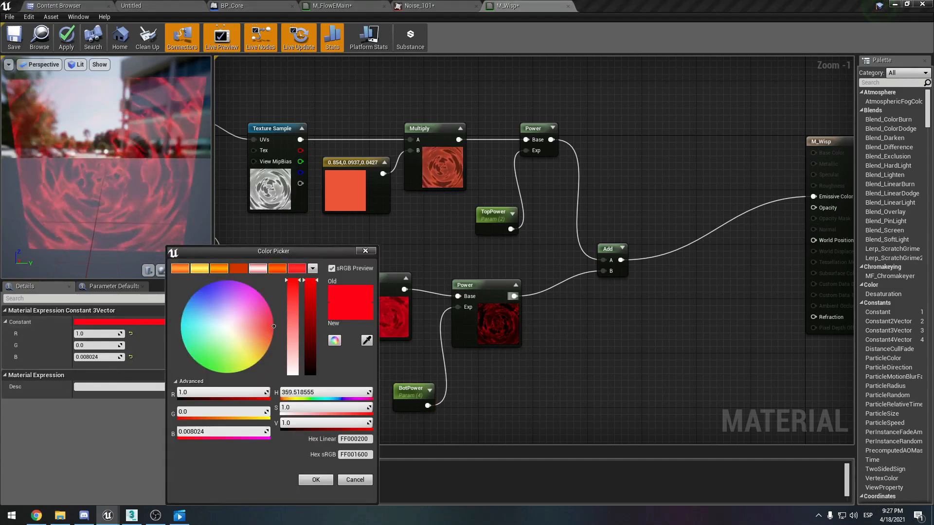
pyautogui.moveTo(273, 326); pyautogui.dragTo(272, 341)
pyautogui.click(315, 480)
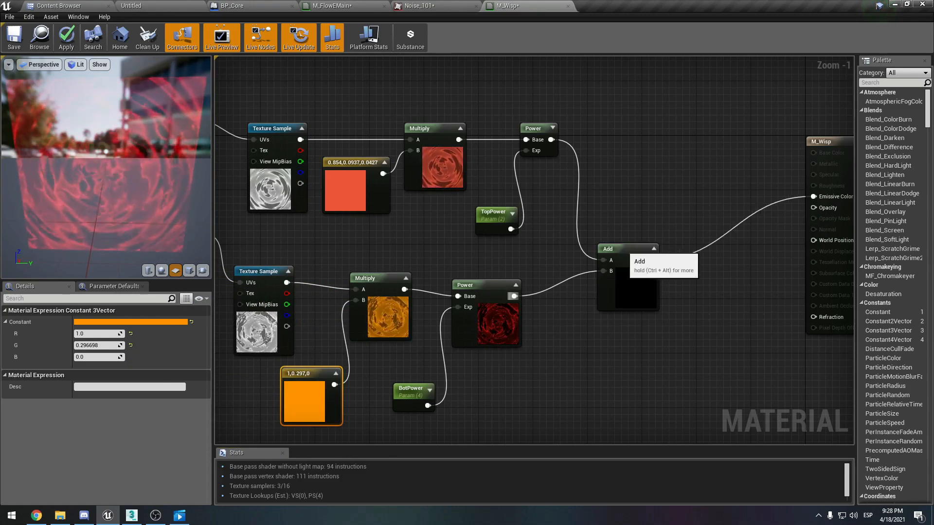
pyautogui.click(622, 247)
pyautogui.click(653, 248)
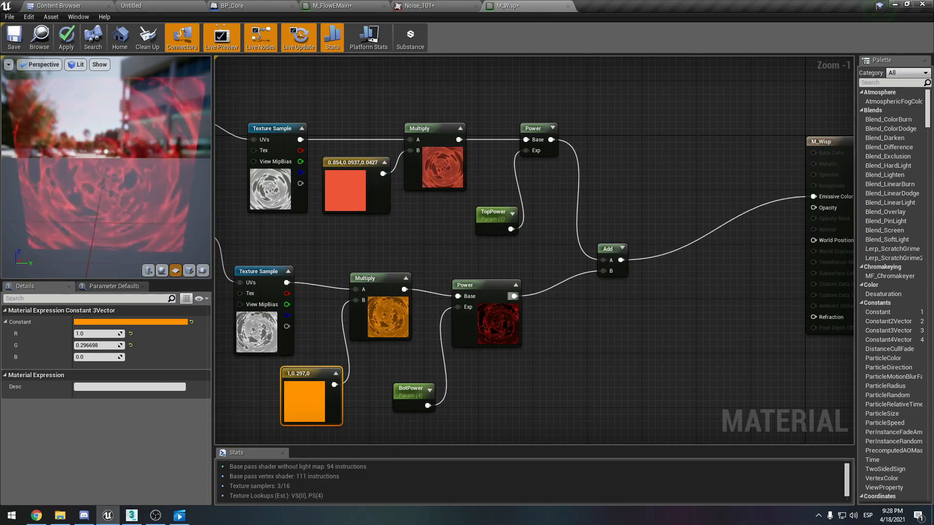
# Lower the BotPower parameter's default value to 2.
pyautogui.moveTo(514, 296); pyautogui.dragTo(544, 287, button='right')
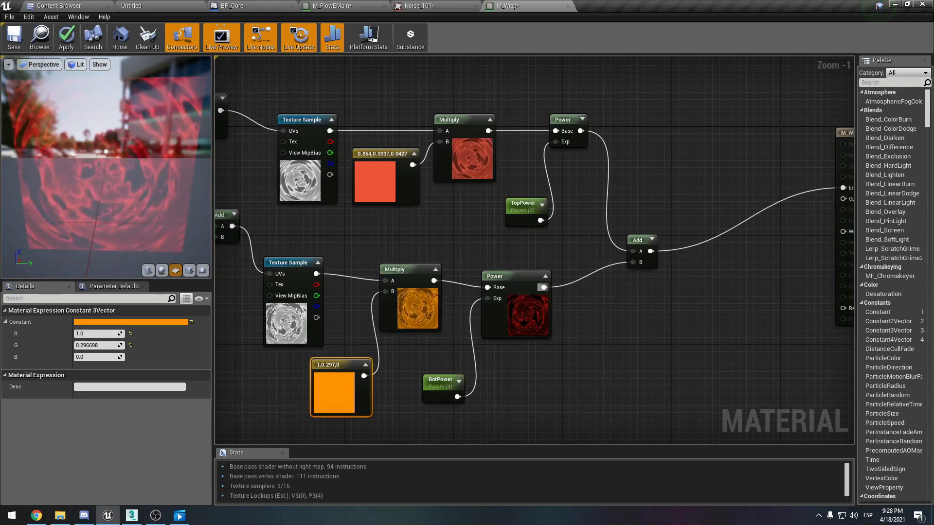
pyautogui.click(440, 383)
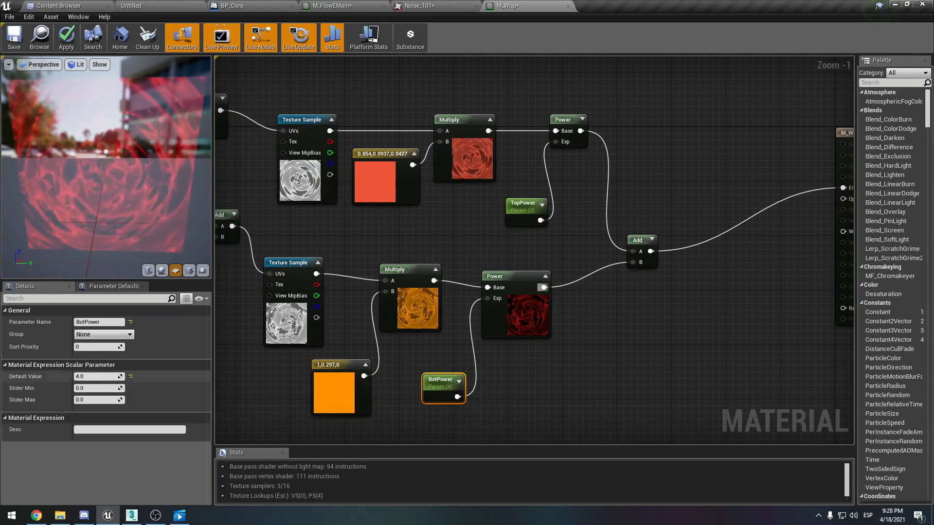
pyautogui.click(96, 376)
pyautogui.write('2')
pyautogui.press('Tab')
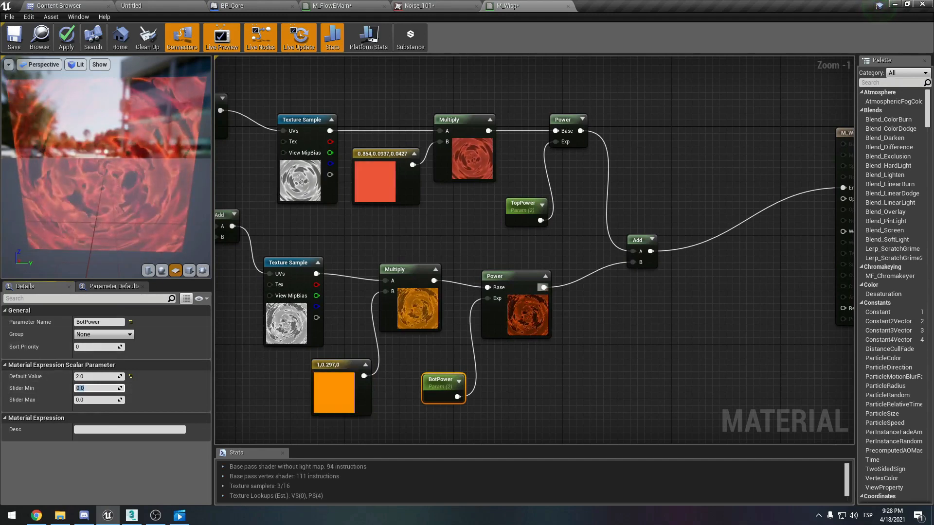
pyautogui.press('Return')
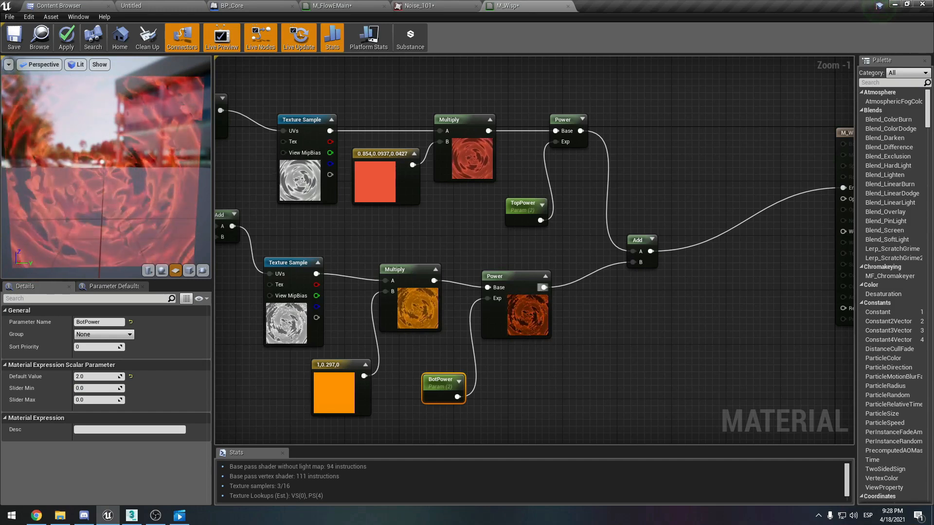
# Set the default values of both BotPower and TopPower to 3.
pyautogui.click(97, 376)
pyautogui.write('3')
pyautogui.press('Tab')
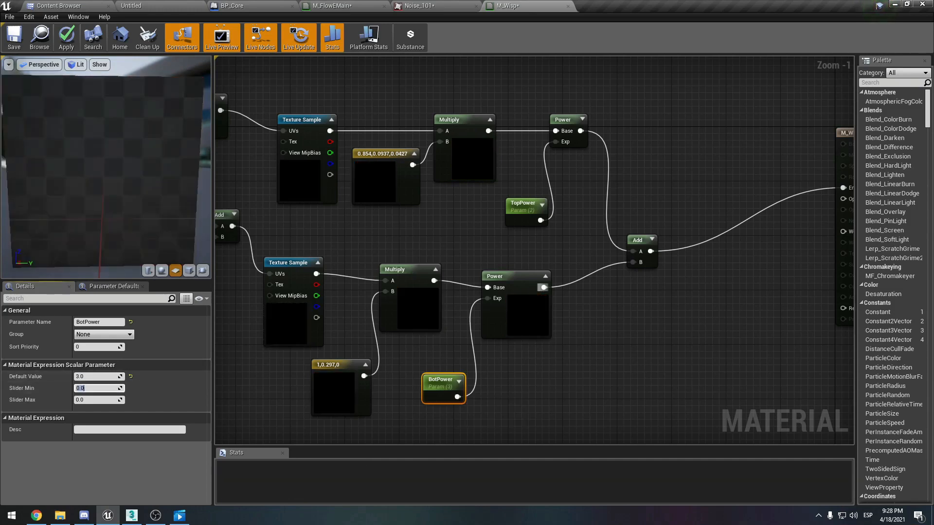
pyautogui.click(525, 212)
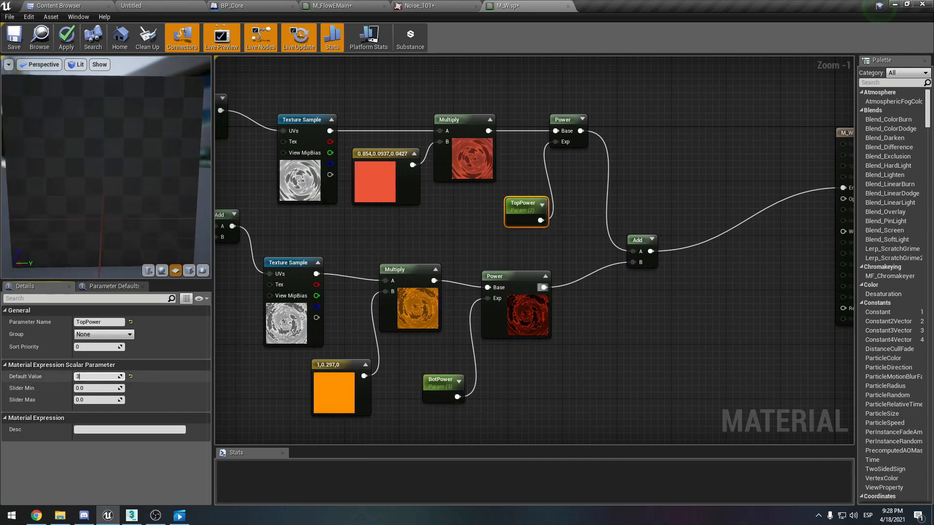
pyautogui.press('Tab')
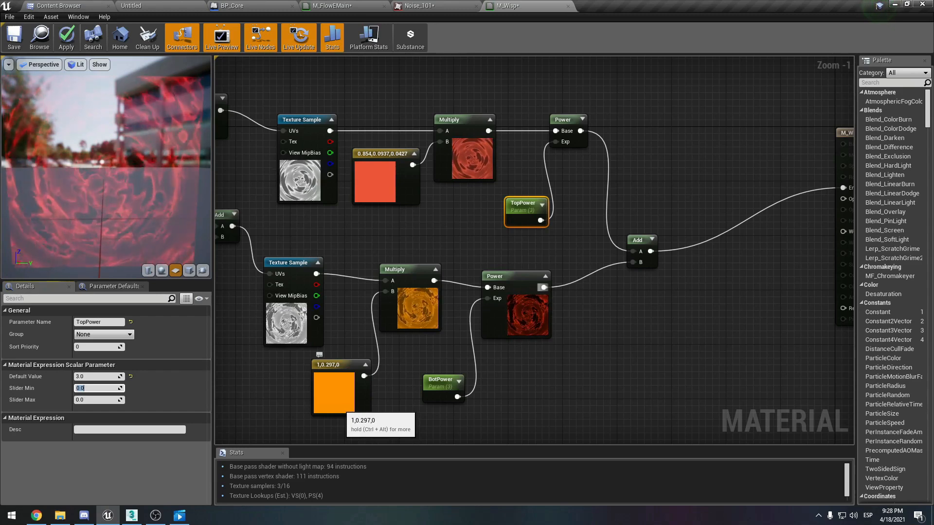
# Change the lower Constant3Vector to a lighter orange of about 1, 0.361, 0.0777.
pyautogui.click(341, 405)
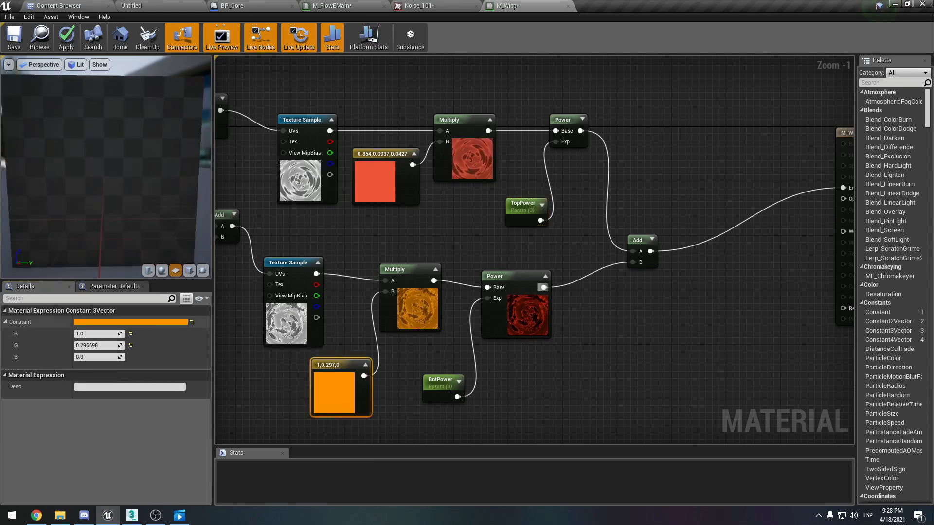
pyautogui.doubleClick(340, 405)
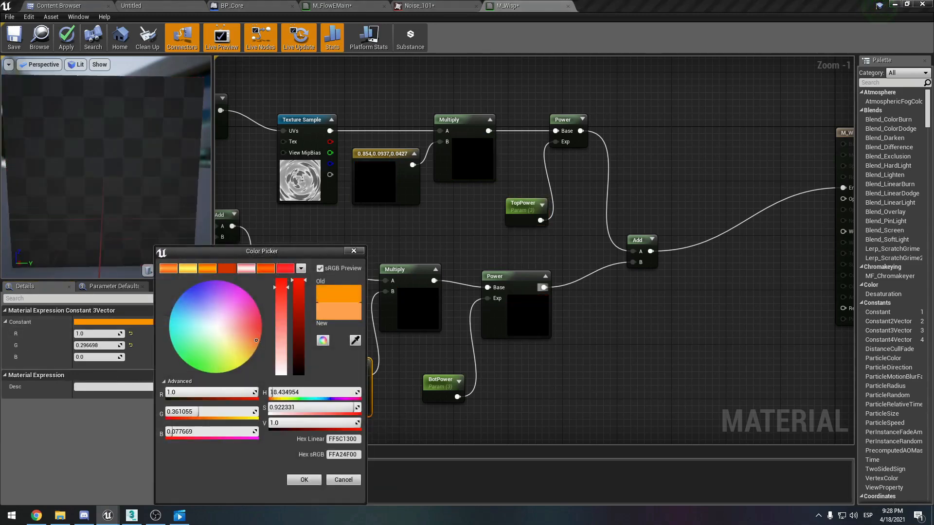
pyautogui.click(304, 480)
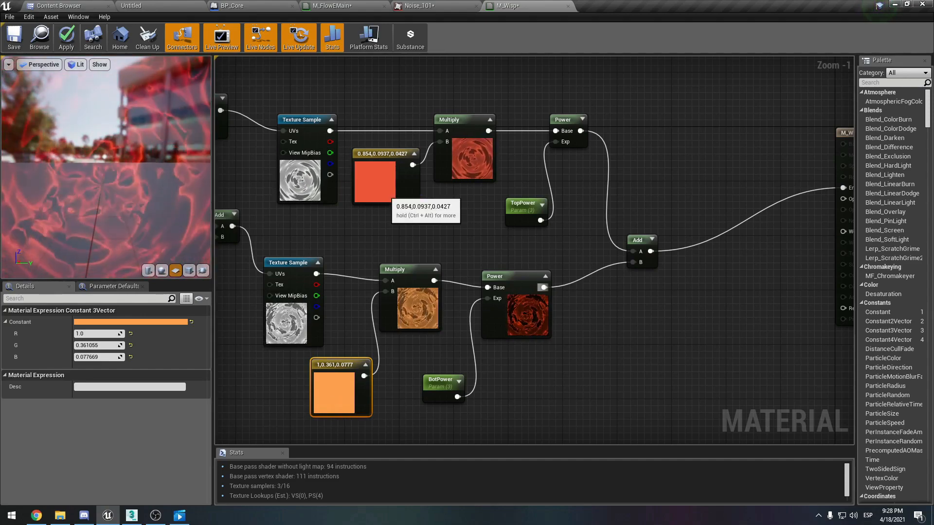
pyautogui.click(383, 194)
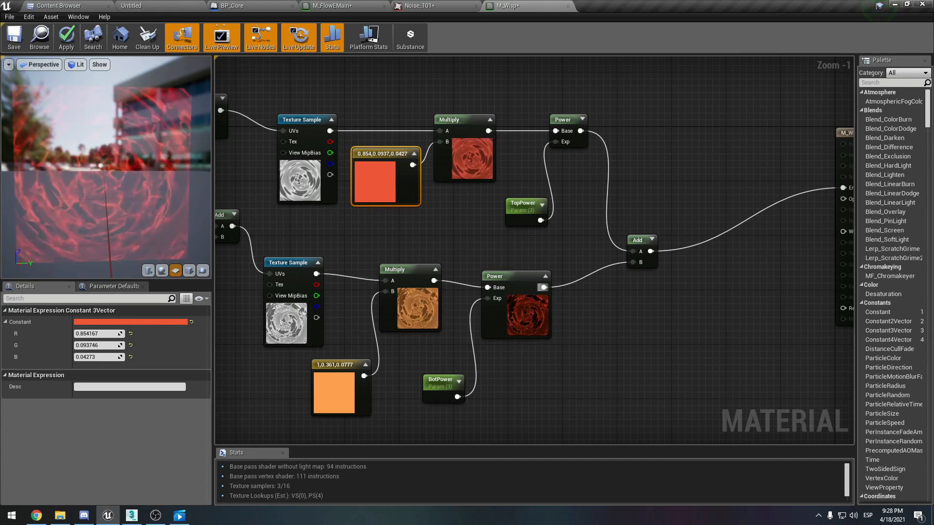
pyautogui.keyDown('shift'); pyautogui.click(341, 386); pyautogui.keyUp('shift')
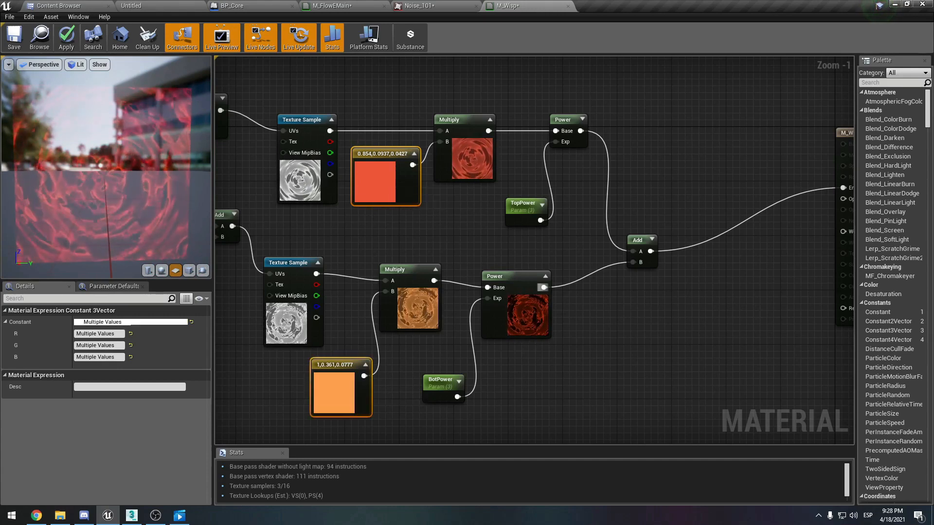
pyautogui.click(400, 362)
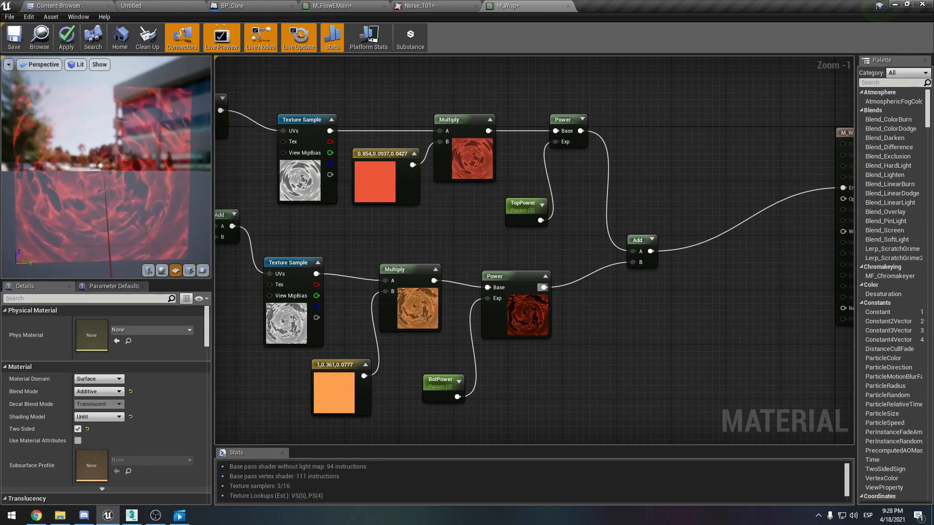
# Move the M_Wisp result node closer to the final Add node, so their connection runs nearly straight.
pyautogui.moveTo(450, 238); pyautogui.dragTo(276, 208, button='right')
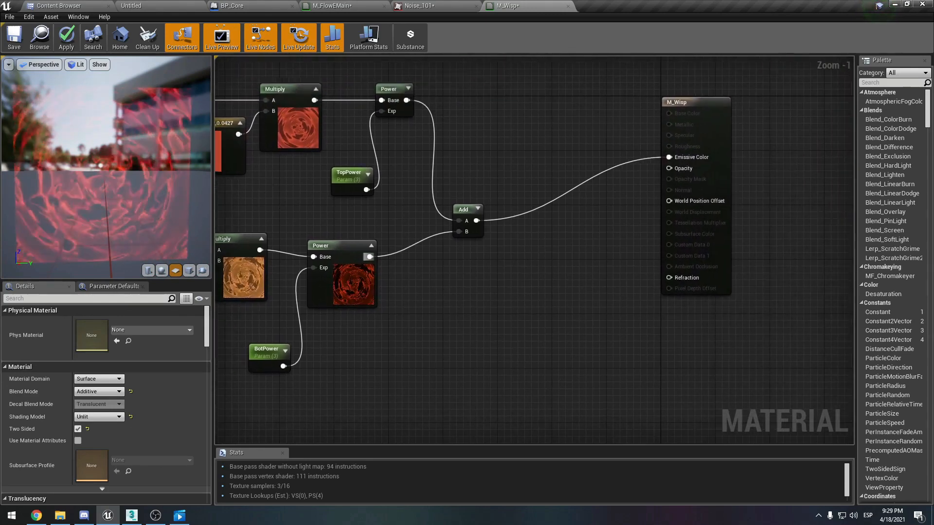
pyautogui.moveTo(714, 102); pyautogui.dragTo(639, 162)
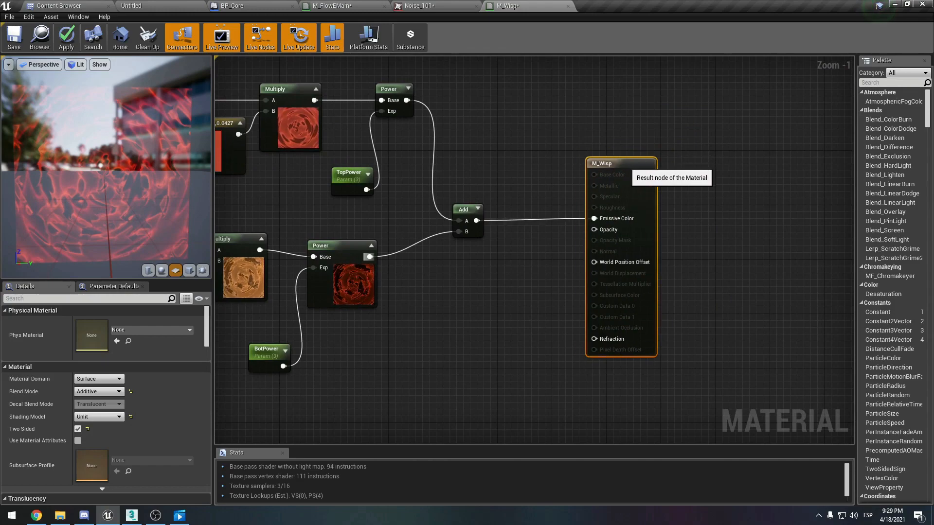
pyautogui.moveTo(472, 321); pyautogui.dragTo(681, 222, button='right')
pyautogui.moveTo(551, 349); pyautogui.dragTo(540, 332, button='right')
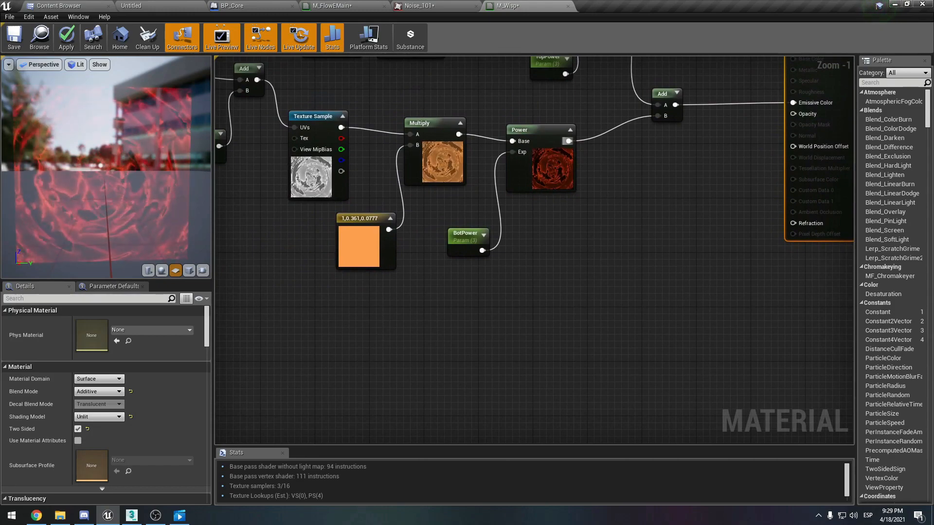
pyautogui.moveTo(568, 313); pyautogui.dragTo(619, 419, button='right')
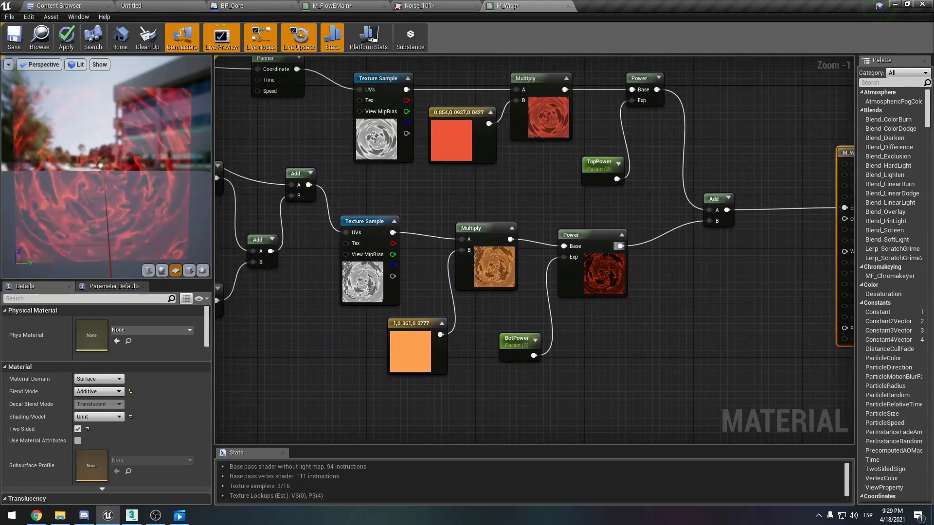
pyautogui.scroll(-2, 627, 339)
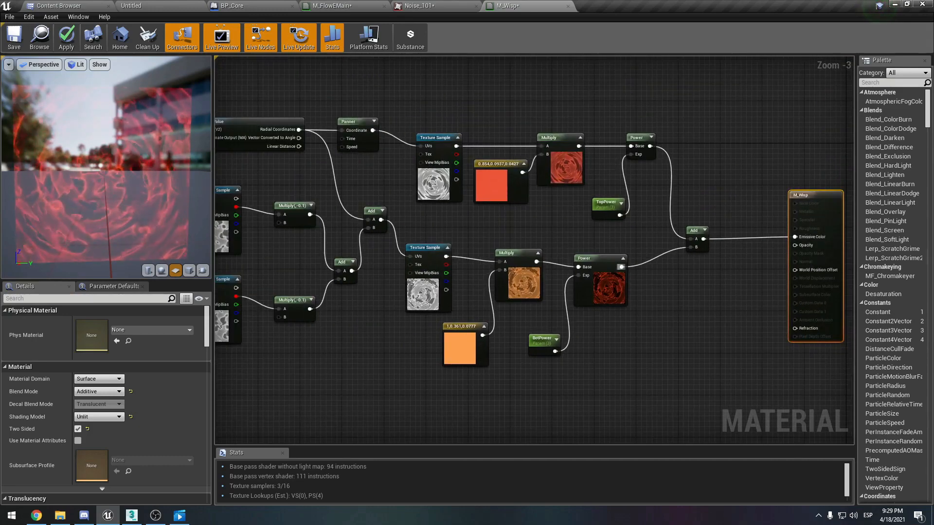
pyautogui.keyDown('shift'); pyautogui.moveTo(401, 119); pyautogui.dragTo(612, 383); pyautogui.keyUp('shift')
pyautogui.click(611, 383)
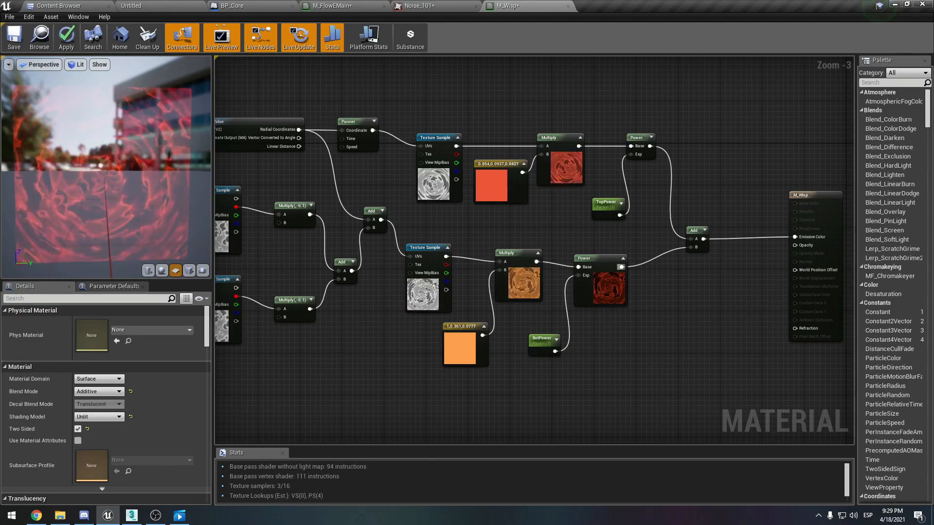
# Add a RadialGradientExponential node in the empty graph area below the orange noise layer.
pyautogui.moveTo(589, 388); pyautogui.dragTo(552, 293, button='right')
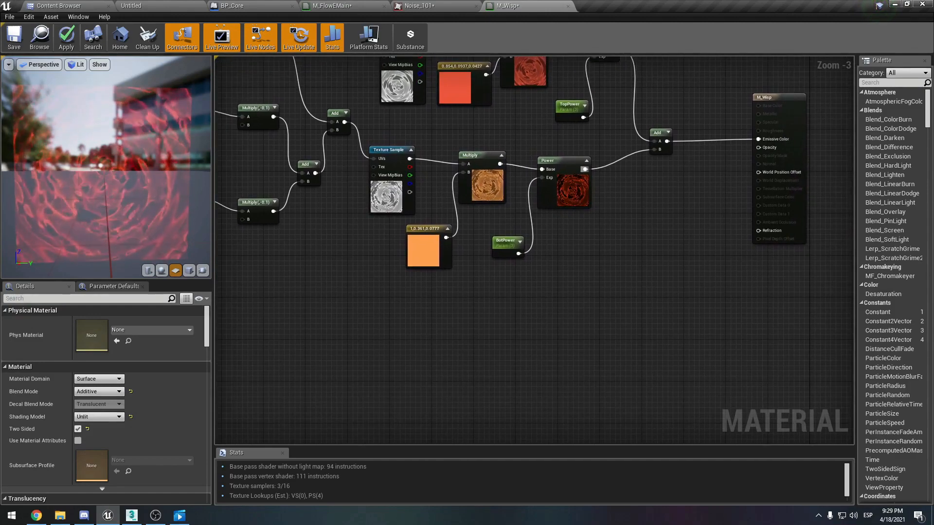
pyautogui.rightClick(423, 369)
pyautogui.write('radial')
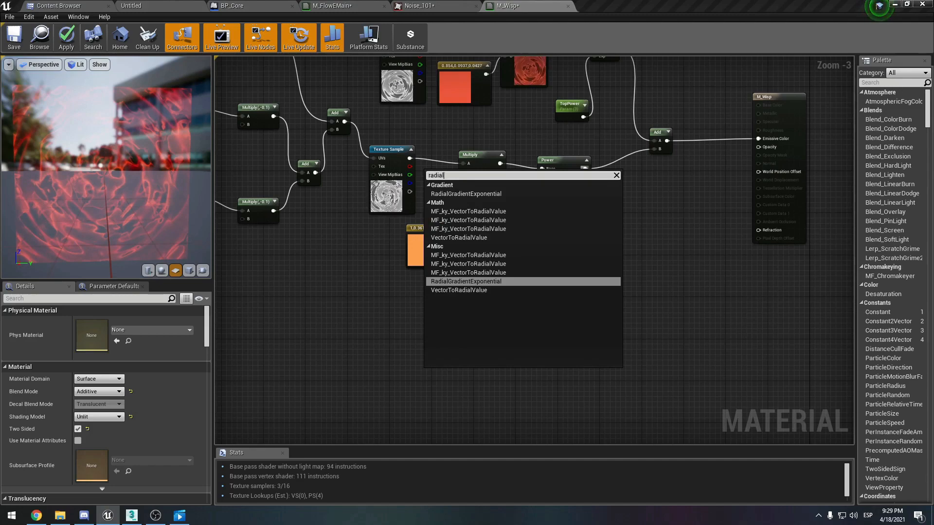
pyautogui.press('Return')
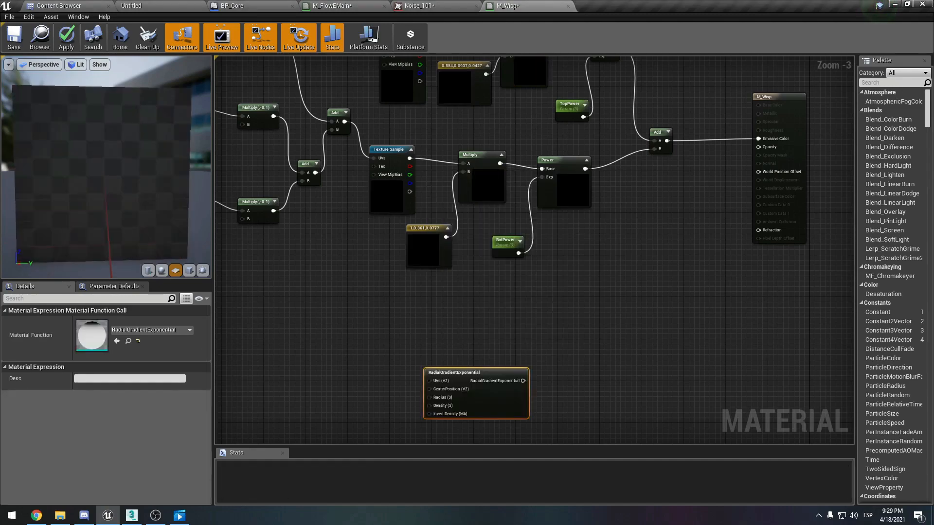
pyautogui.scroll(3, 447, 340)
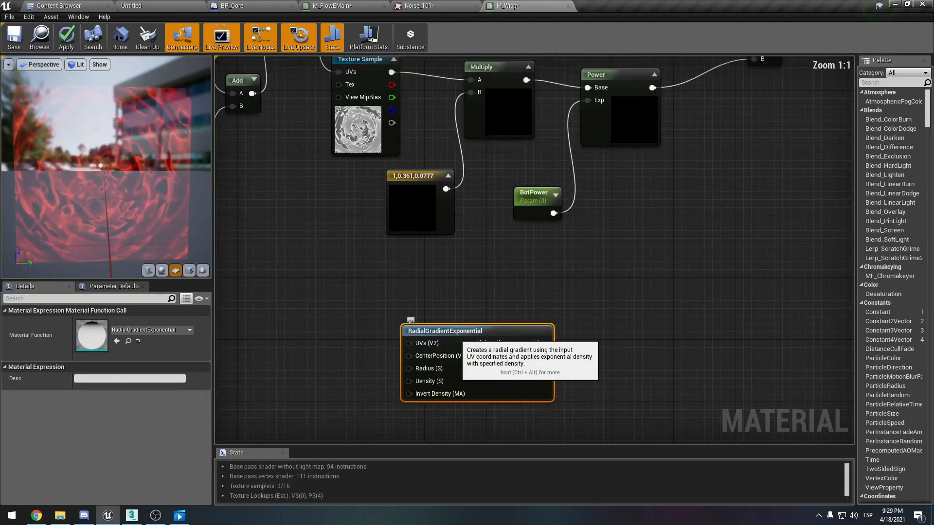
pyautogui.scroll(-2, 447, 340)
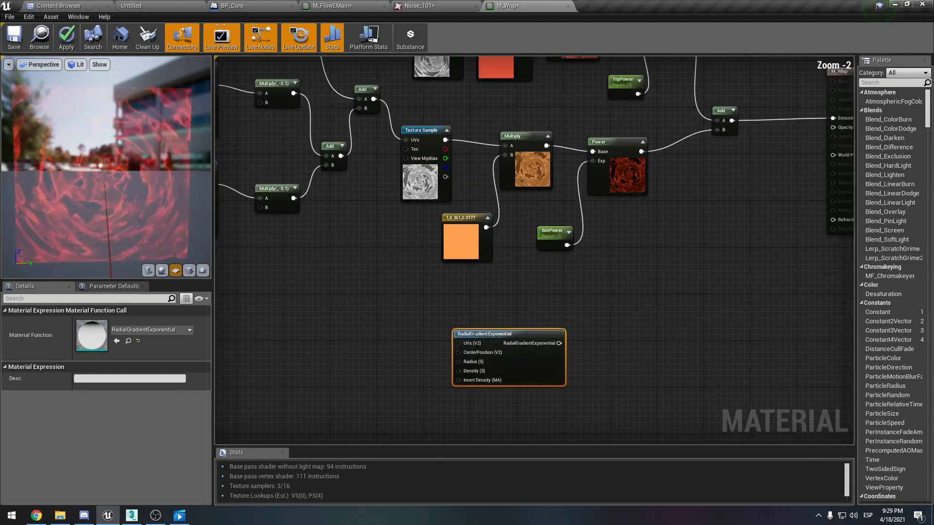
# Try the RadialGradientExponential output as the material's Opacity, check the preview, and disconnect it again.
pyautogui.moveTo(447, 362); pyautogui.dragTo(721, 146)
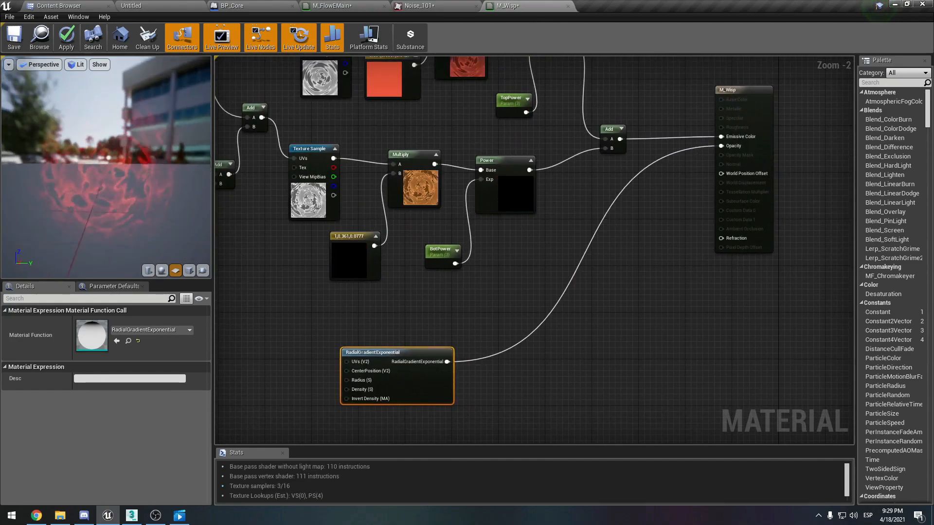
pyautogui.moveTo(117, 170)
pyautogui.mouseDown()
pyautogui.moveTo(97, 172)
pyautogui.moveTo(117, 171)
pyautogui.moveTo(104, 174)
pyautogui.mouseUp()
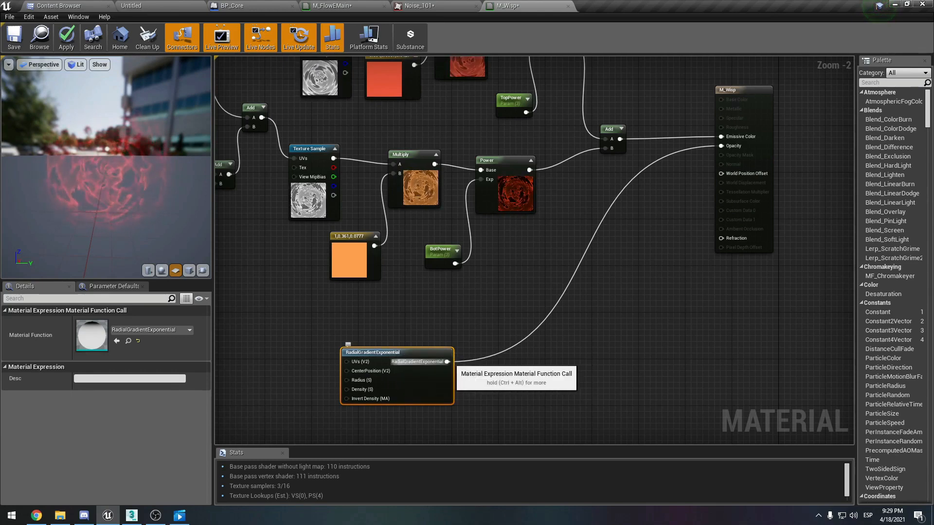
pyautogui.keyDown('alt'); pyautogui.click(447, 362); pyautogui.keyUp('alt')
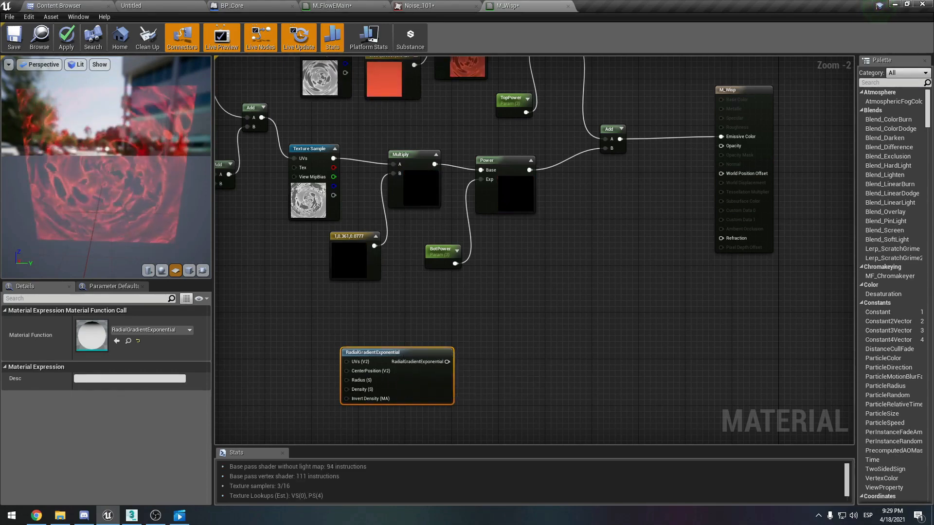
# Create a scalar parameter named Radius and connect it to the Radius input of the RadialGradientExponential node.
pyautogui.scroll(3, 397, 374)
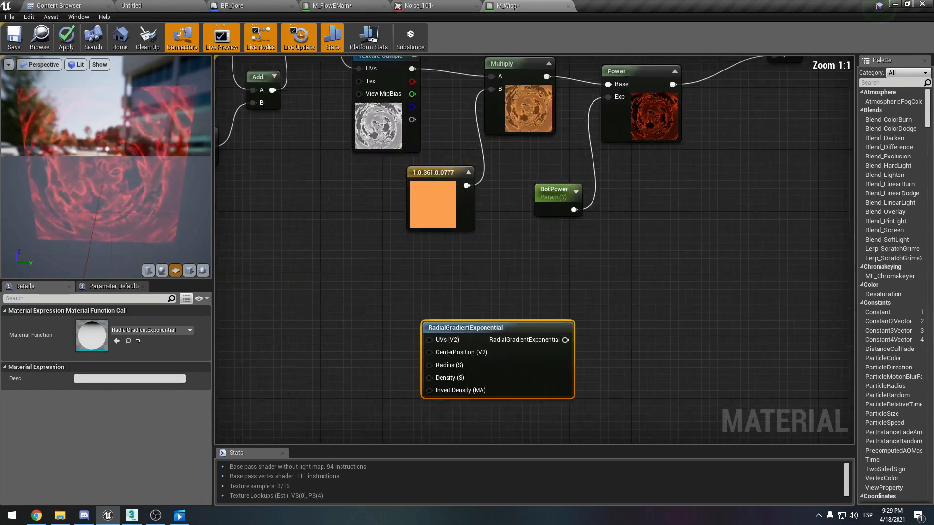
pyautogui.moveTo(396, 374); pyautogui.dragTo(372, 340, button='right')
pyautogui.click(301, 303)
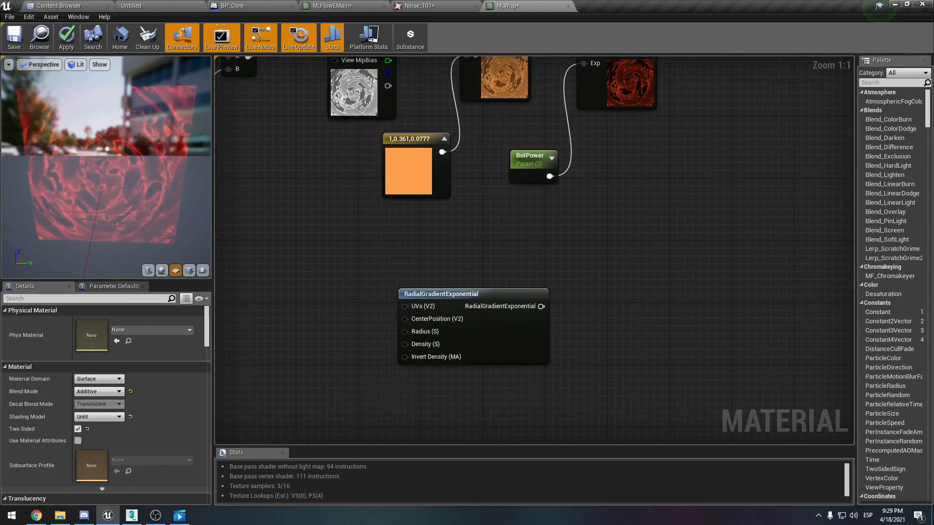
pyautogui.press('s')
pyautogui.click(301, 304)
pyautogui.write('Radius')
pyautogui.press('Return')
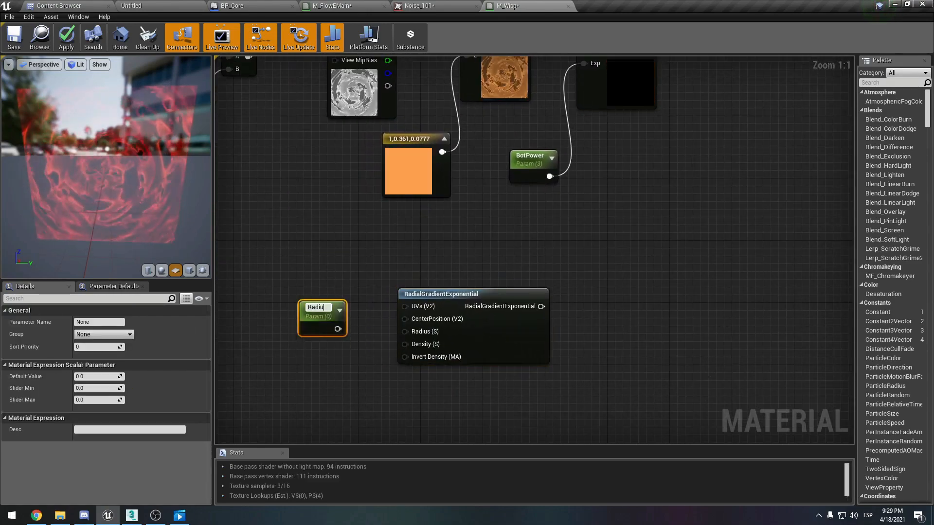
pyautogui.moveTo(337, 328); pyautogui.dragTo(405, 331)
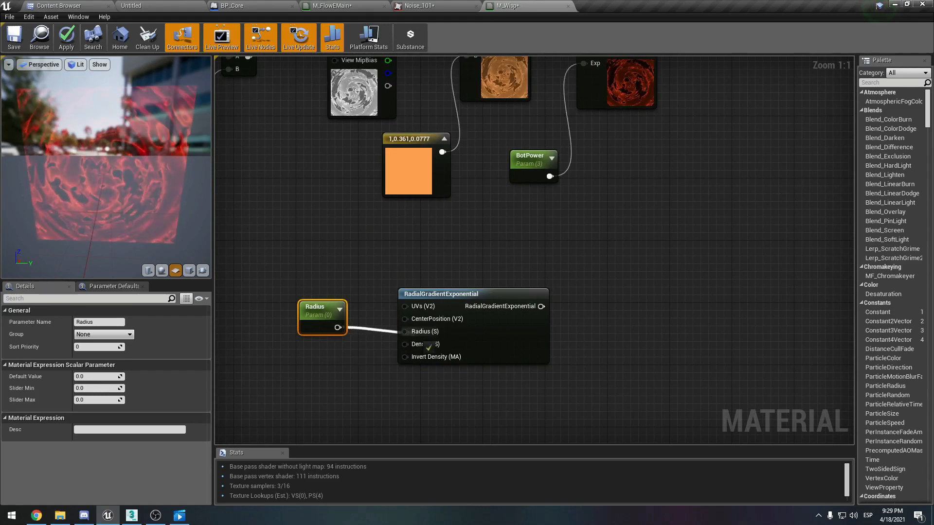
# Create a scalar parameter named Demsity below Radius and connect it to the gradient node's Density input.
pyautogui.press('s')
pyautogui.click(321, 368)
pyautogui.write('Dens')
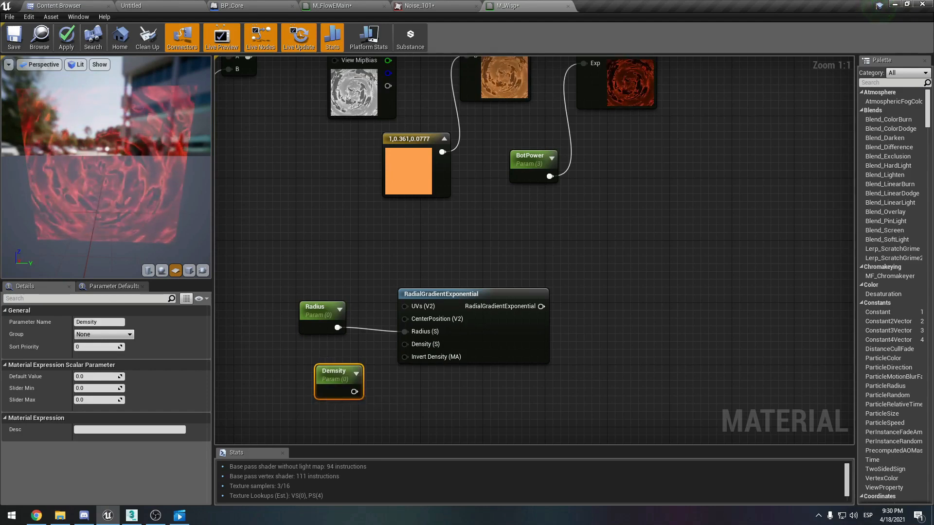
pyautogui.moveTo(355, 391); pyautogui.dragTo(405, 345)
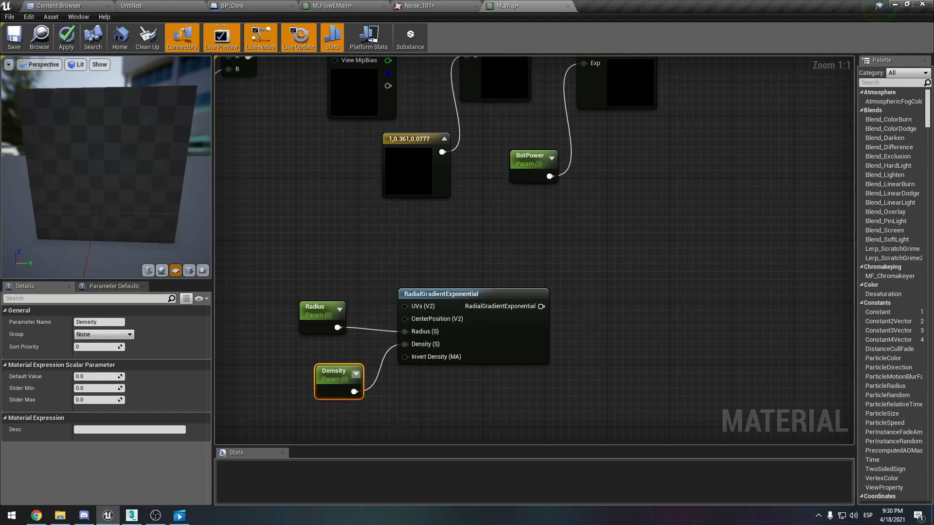
pyautogui.moveTo(342, 368); pyautogui.dragTo(338, 361)
# Add a Multiply node beside the RadialGradientExponential node and feed the gradient output into its A input.
pyautogui.click(450, 294)
pyautogui.moveTo(553, 297); pyautogui.dragTo(523, 299, button='right')
pyautogui.moveTo(423, 302); pyautogui.dragTo(341, 299, button='right')
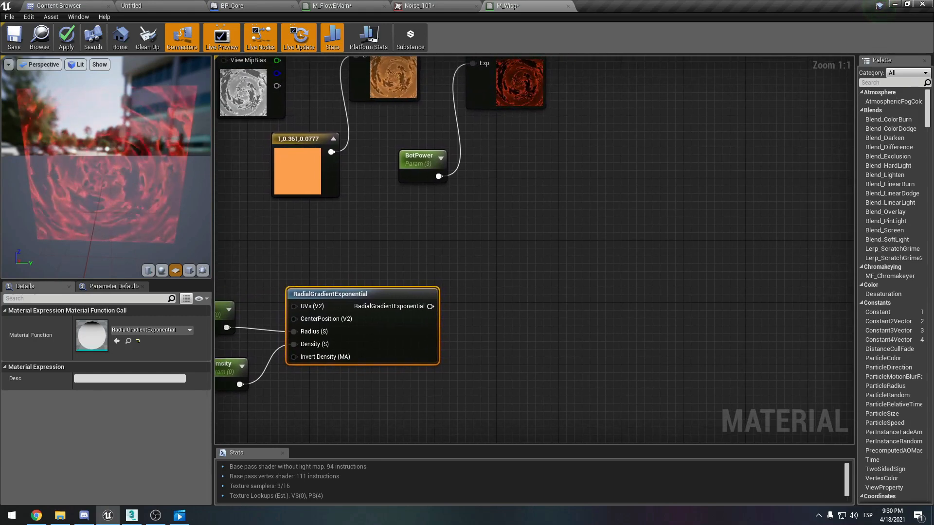
pyautogui.moveTo(485, 254)
pyautogui.mouseDown(button='right')
pyautogui.moveTo(454, 246)
pyautogui.moveTo(484, 238)
pyautogui.mouseUp(button='right')
pyautogui.click(484, 238)
pyautogui.press('m')
pyautogui.click(496, 246)
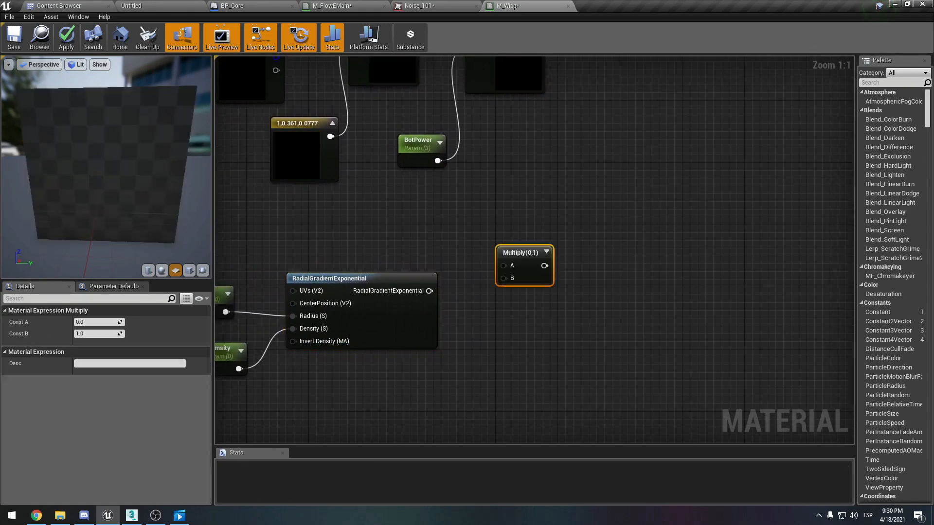
pyautogui.moveTo(503, 266); pyautogui.dragTo(429, 291)
pyautogui.moveTo(524, 252); pyautogui.dragTo(555, 247)
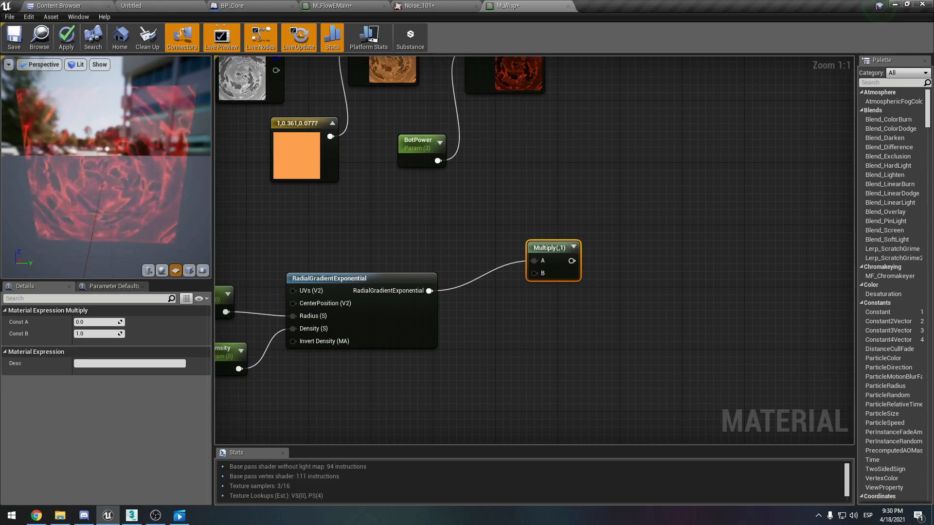
# Add a Depth Fade node below the new Multiply node and connect its output to Multiply's B input.
pyautogui.rightClick(487, 164)
pyautogui.write('depth')
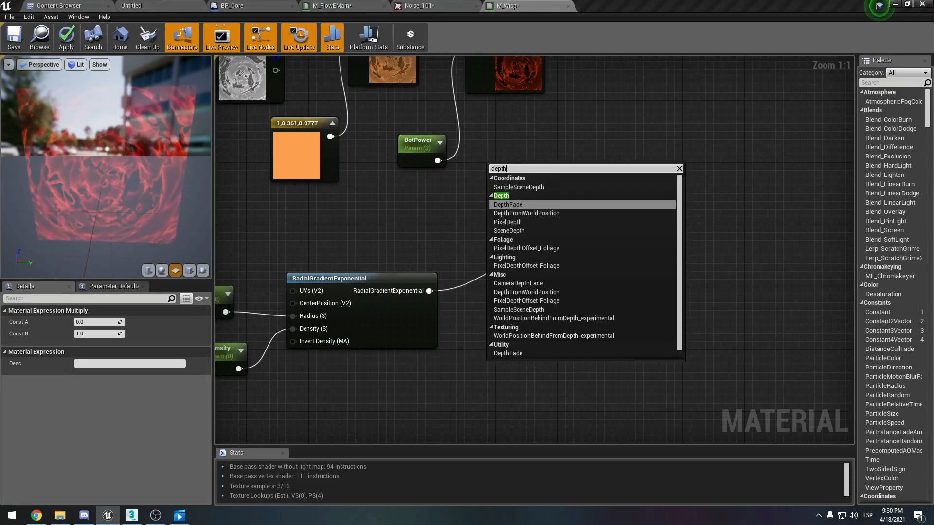
pyautogui.press('Return')
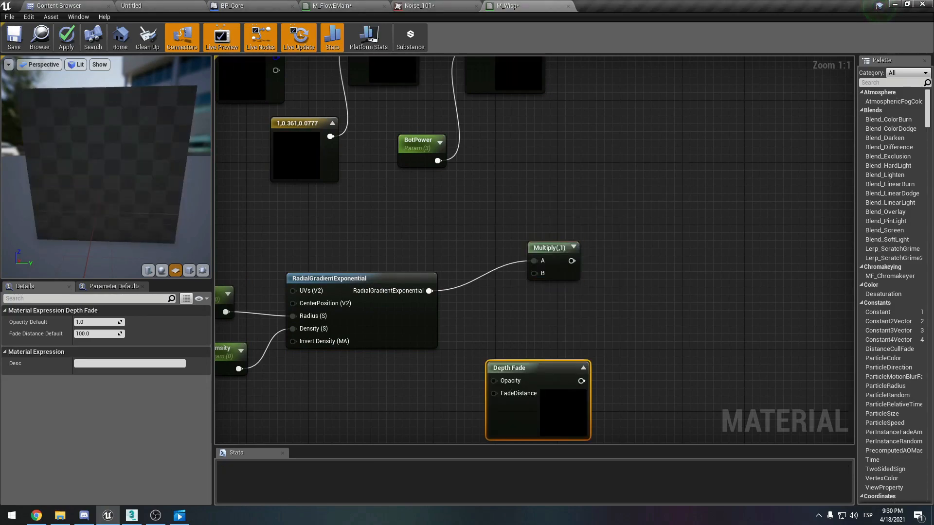
pyautogui.moveTo(534, 368); pyautogui.dragTo(533, 273)
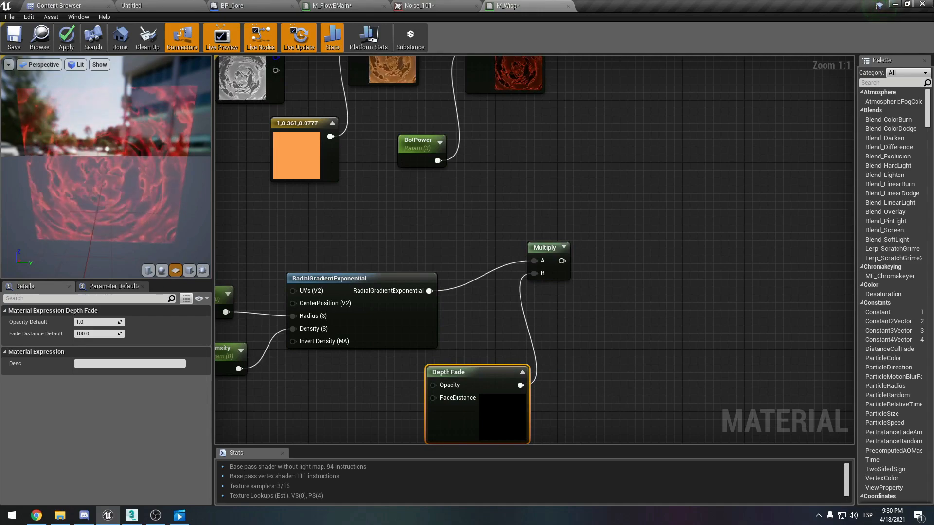
# Connect the output of the gradient and Depth Fade Multiply node to the Opacity input of M_Wisp.
pyautogui.scroll(-1, 565, 142)
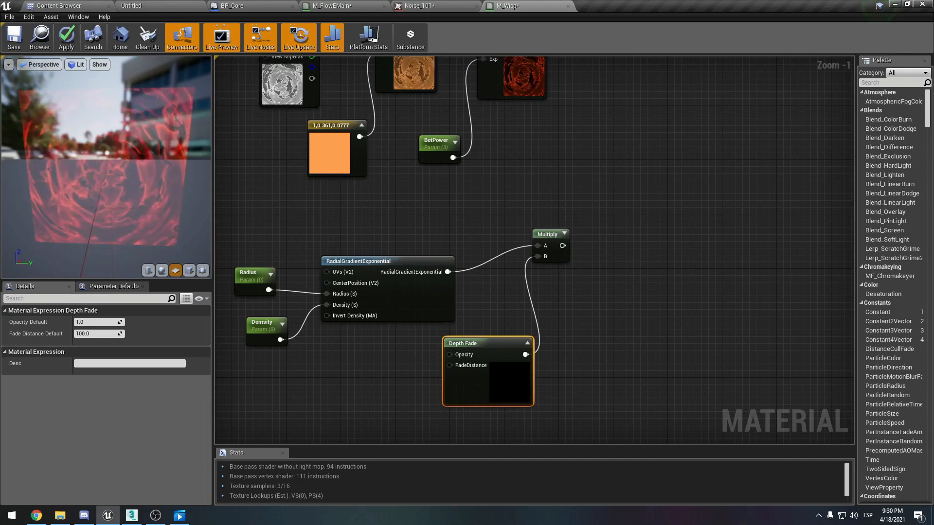
pyautogui.moveTo(640, 185); pyautogui.dragTo(625, 210, button='right')
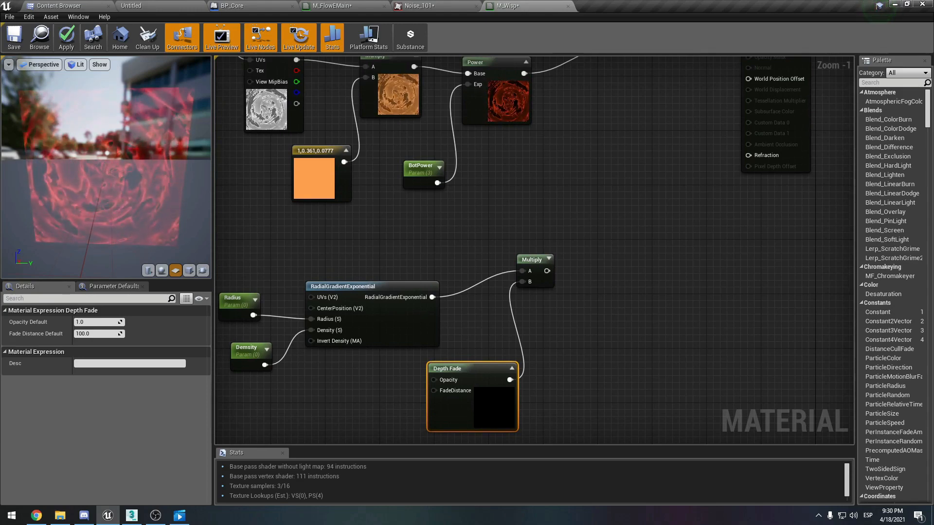
pyautogui.moveTo(625, 210); pyautogui.dragTo(590, 239, button='right')
pyautogui.moveTo(511, 300); pyautogui.dragTo(712, 75)
pyautogui.moveTo(547, 214); pyautogui.dragTo(587, 225, button='right')
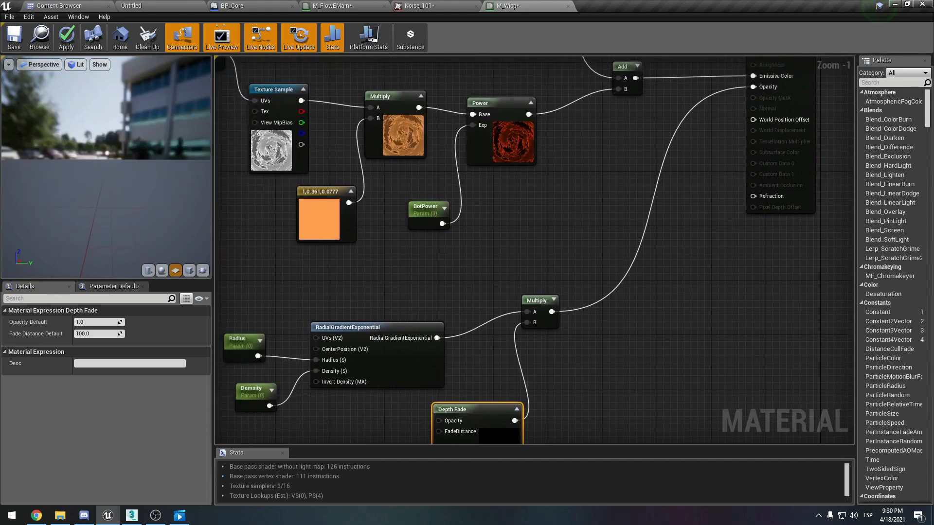
# Set the Radius parameter's default value to 0.7.
pyautogui.click(241, 349)
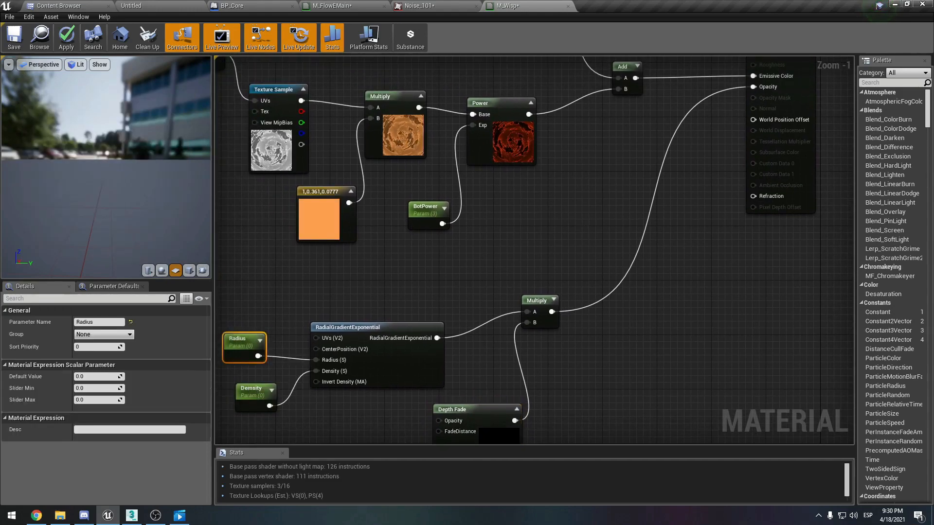
pyautogui.click(97, 376)
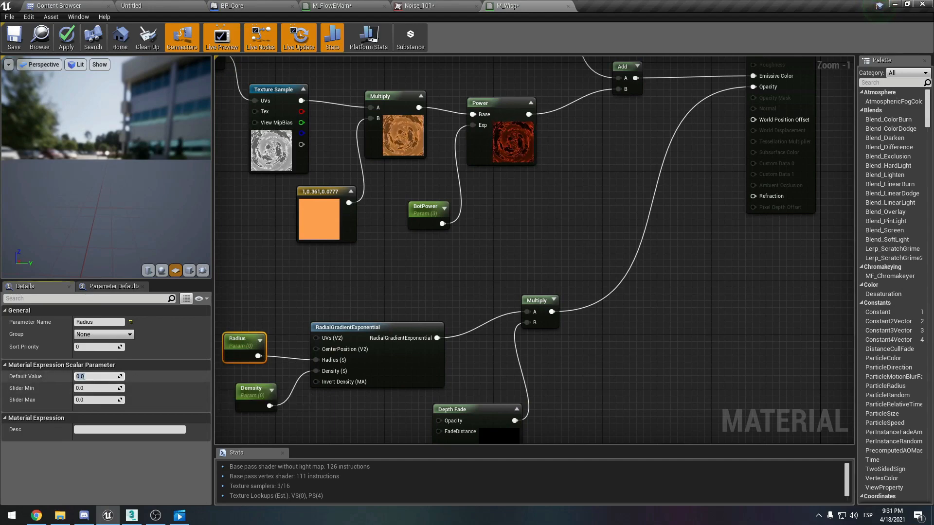
pyautogui.write('.7')
pyautogui.press('Return')
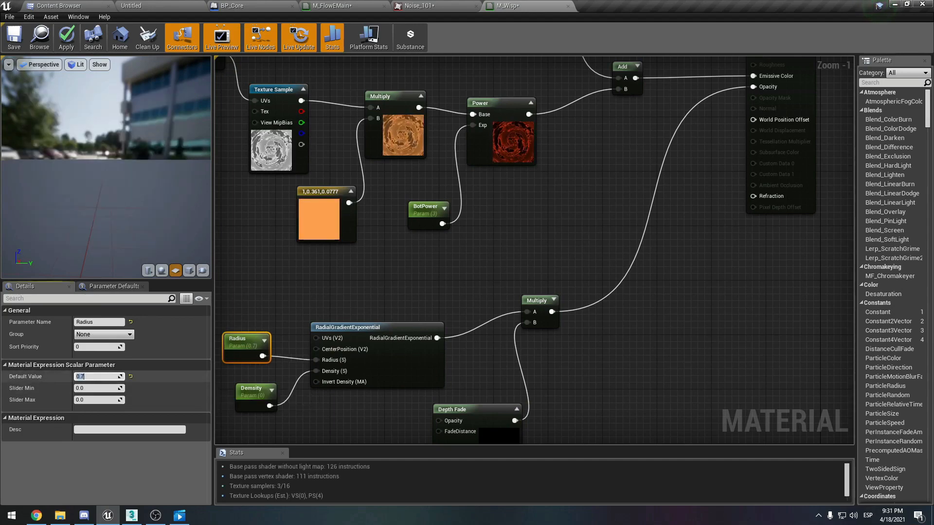
# Set the Density parameter's default value to 1.
pyautogui.click(247, 390)
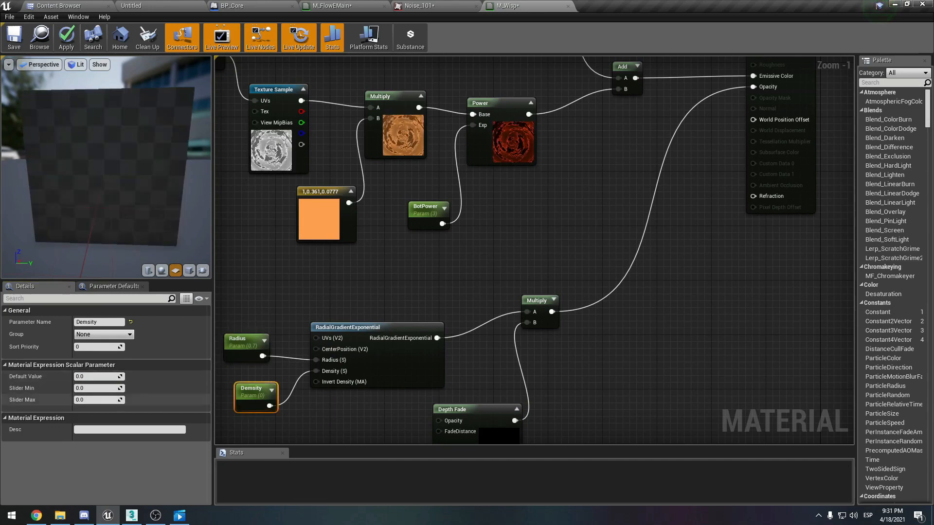
pyautogui.click(96, 376)
pyautogui.write('1')
pyautogui.press('Tab')
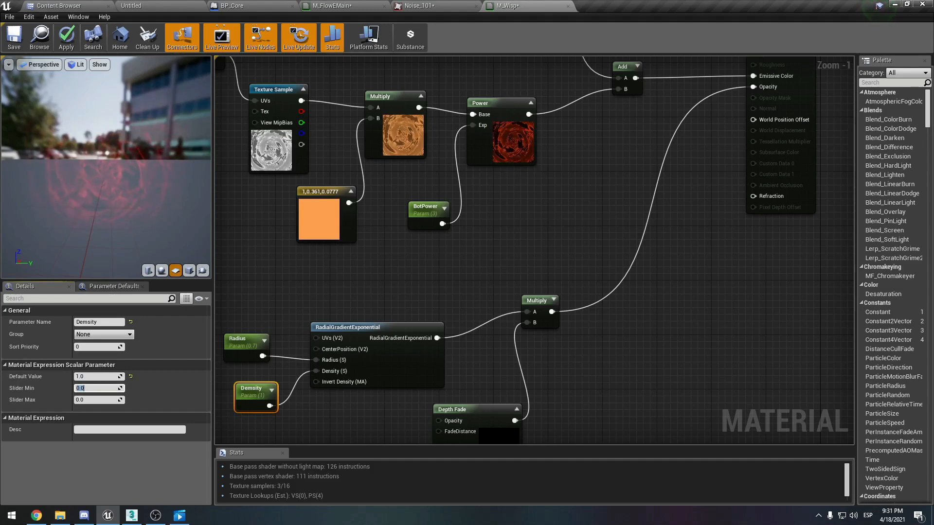
# Set the Radius parameter's default value to 0.5 and check the wisp in the material preview.
pyautogui.click(245, 342)
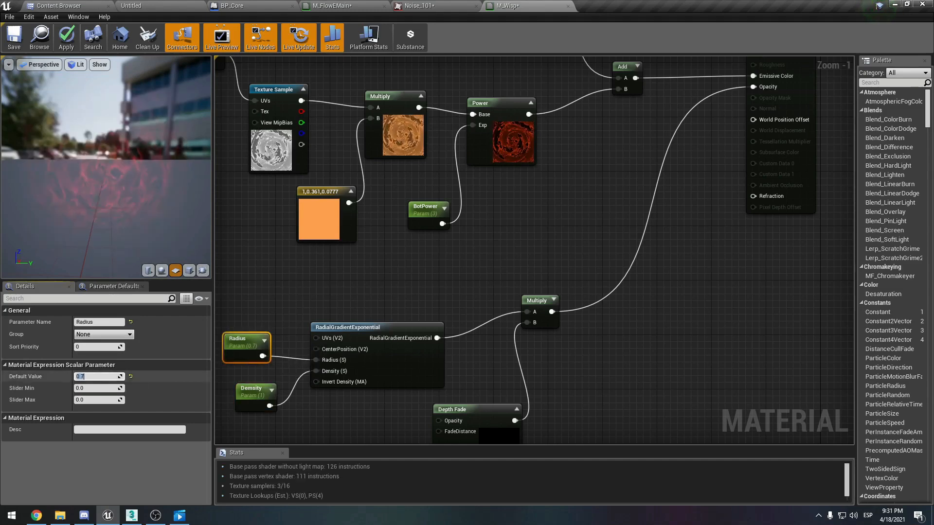
pyautogui.click(97, 376)
pyautogui.moveTo(127, 160); pyautogui.dragTo(112, 177)
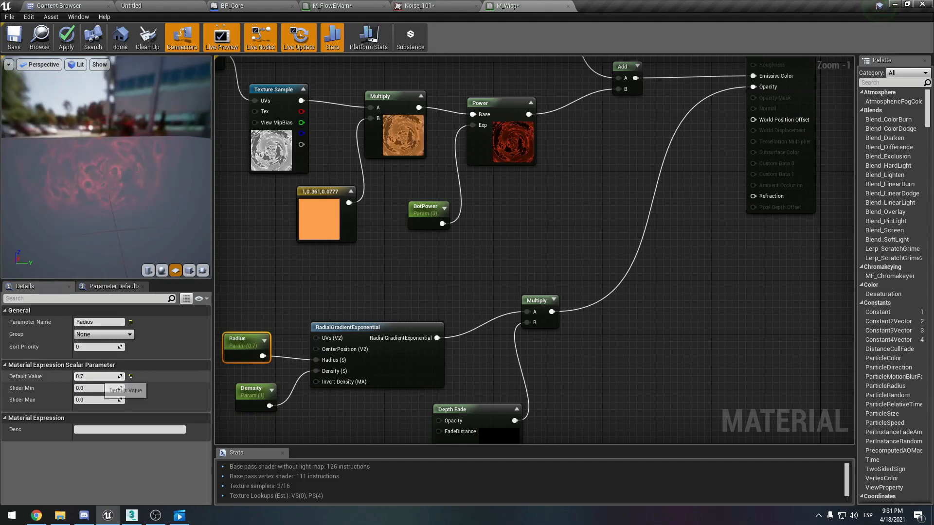
pyautogui.click(98, 376)
pyautogui.write('0.5')
pyautogui.press('Return')
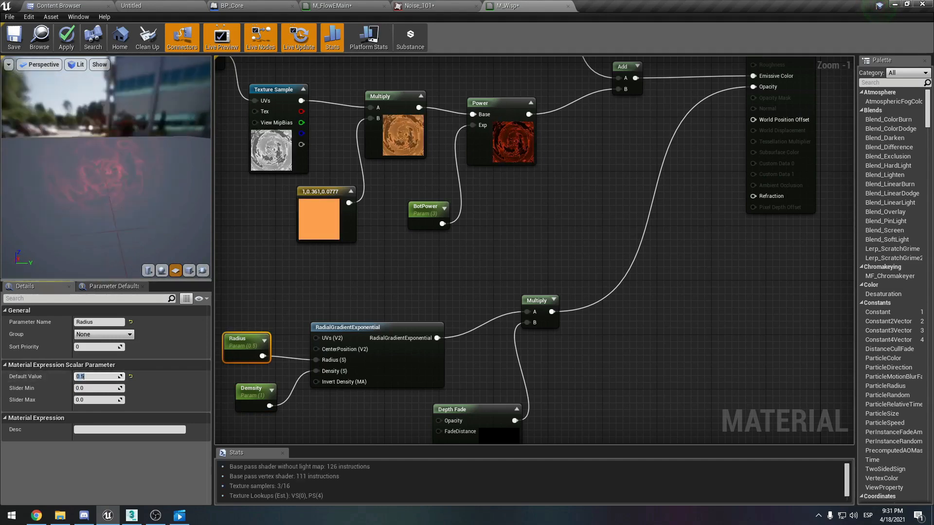
pyautogui.moveTo(107, 175); pyautogui.dragTo(122, 163)
# Set the Density parameter's default value to 3.
pyautogui.click(255, 403)
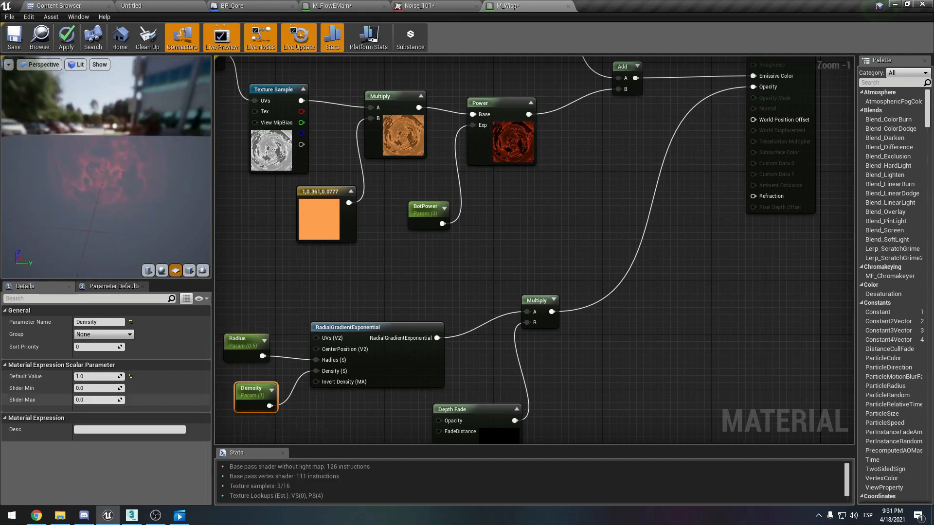
pyautogui.click(88, 377)
pyautogui.write('3')
pyautogui.press('Tab')
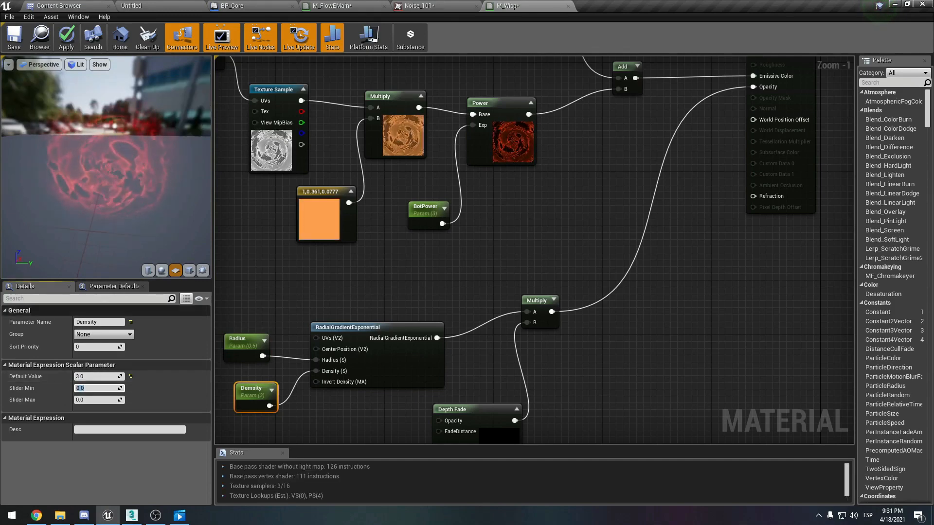
# Set the Density parameter's default value to 10, inspect the wisp preview, and apply the M_Wisp material changes.
pyautogui.moveTo(107, 195); pyautogui.dragTo(128, 171)
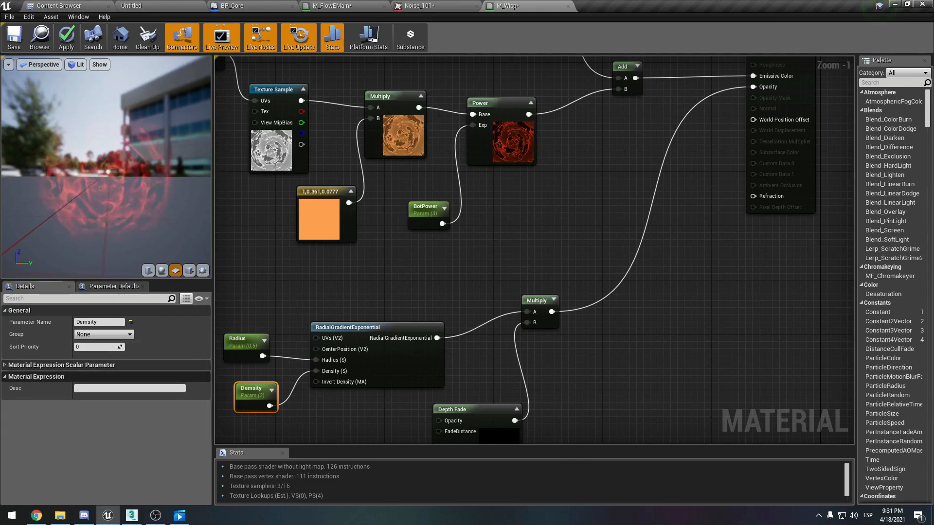
pyautogui.write('10')
pyautogui.press('Return')
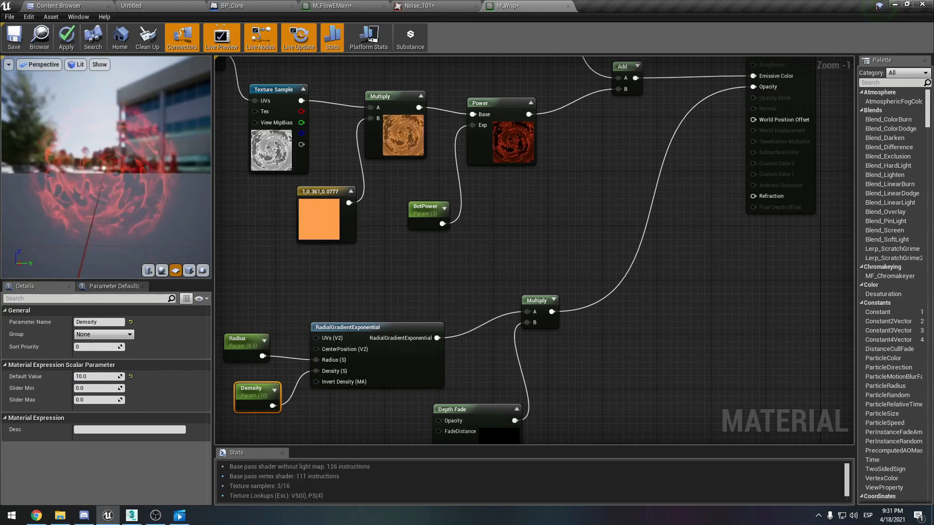
pyautogui.moveTo(106, 167); pyautogui.dragTo(158, 190)
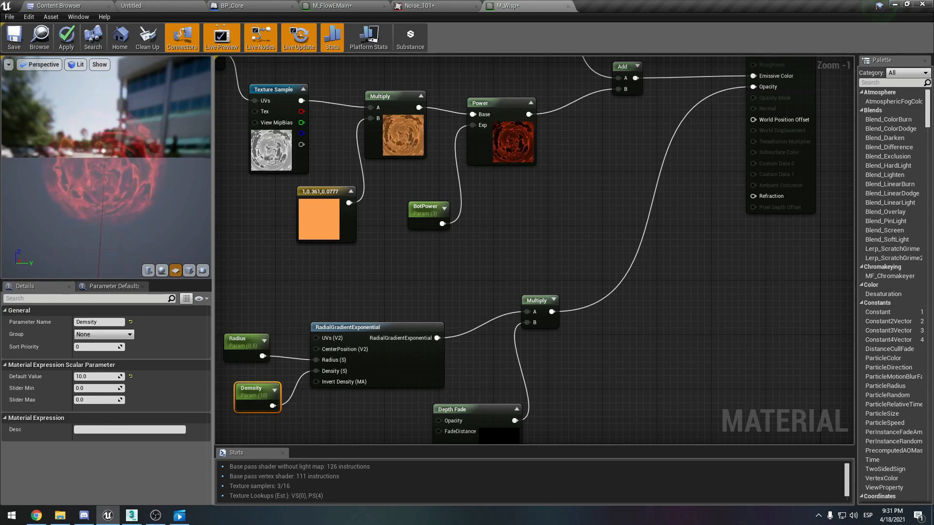
pyautogui.scroll(3, 106, 167)
pyautogui.moveTo(106, 167); pyautogui.dragTo(107, 158)
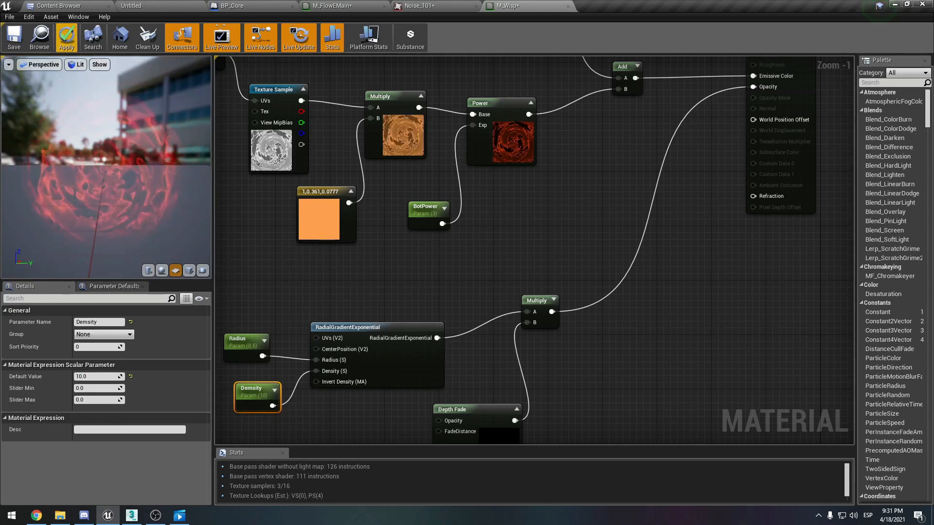
pyautogui.click(66, 36)
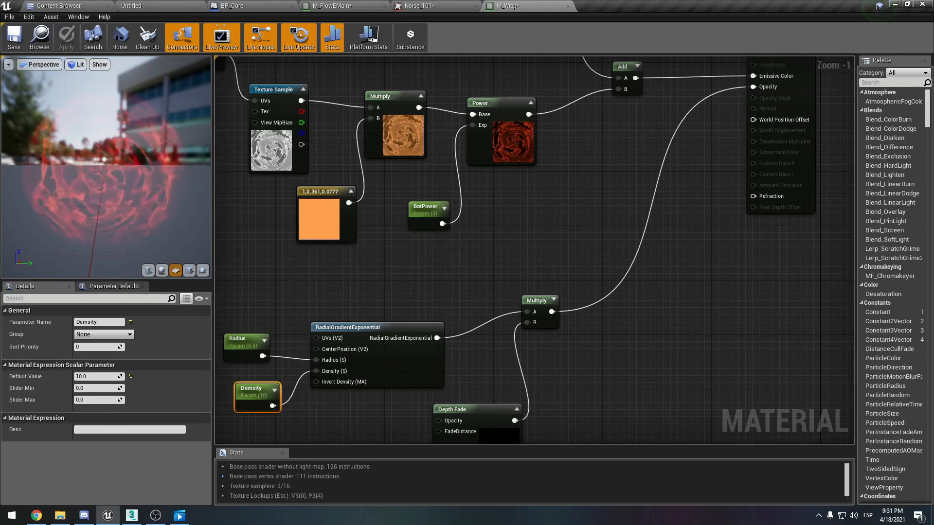
pyautogui.moveTo(477, 410); pyautogui.dragTo(467, 342, button='right')
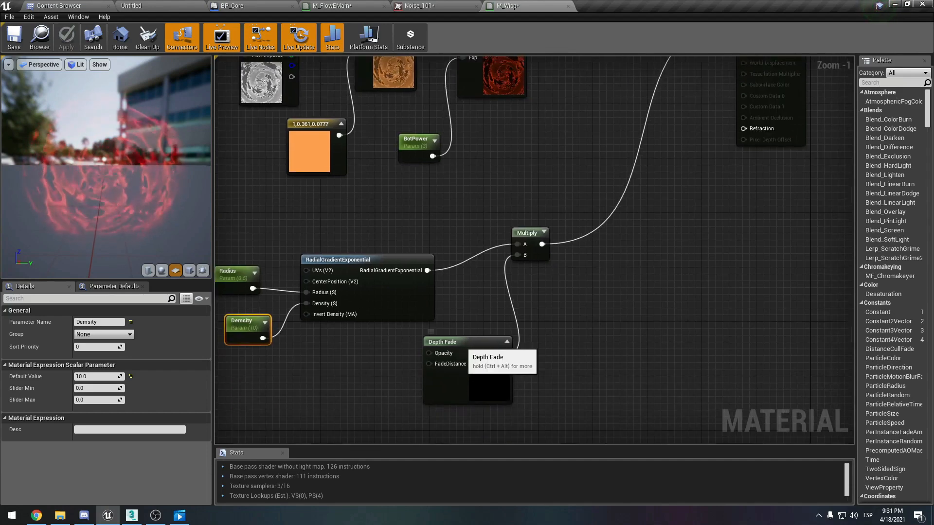
pyautogui.click(467, 342)
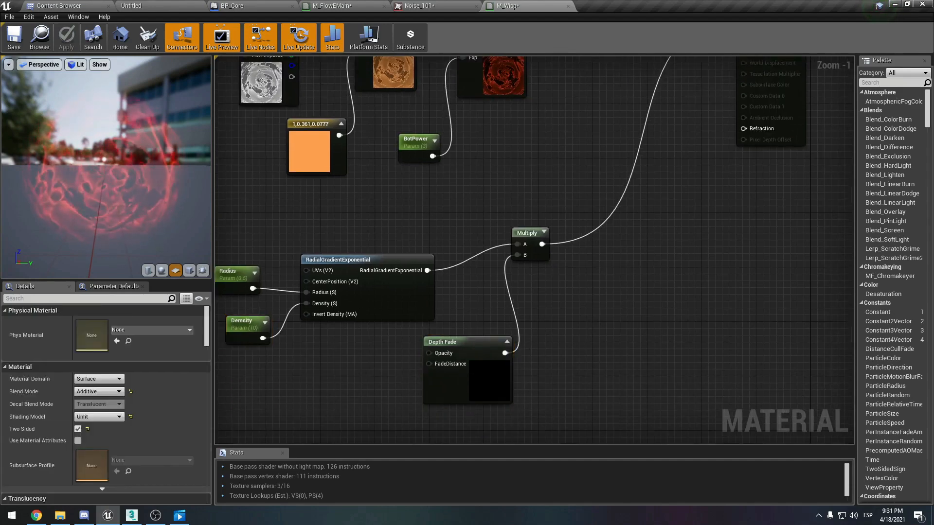
# Place the M_SpellCore mesh from the Content Browser's Mesh folder into the Untitled level.
pyautogui.click(58, 5)
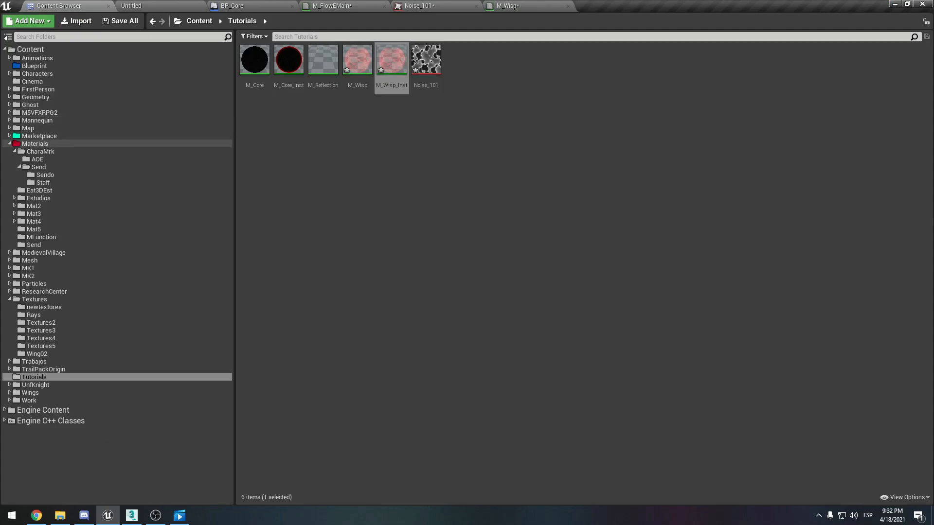
pyautogui.doubleClick(35, 143)
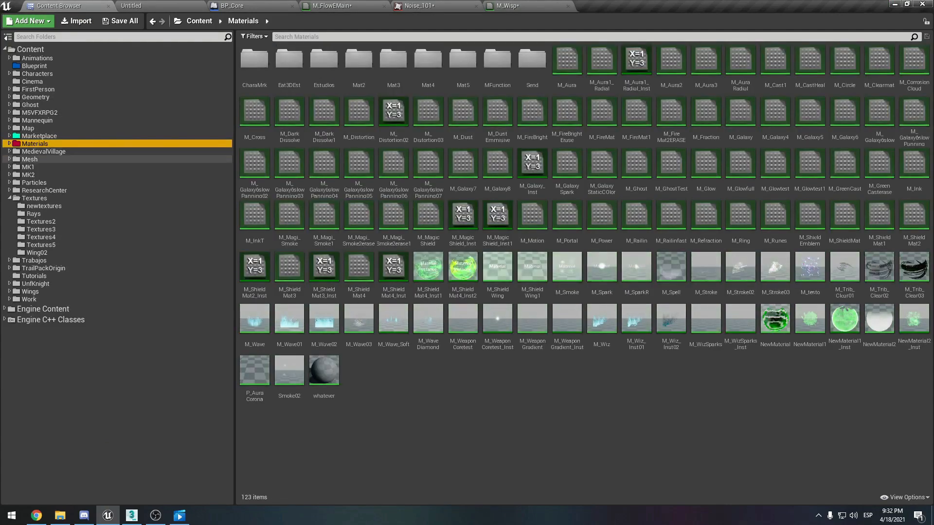
pyautogui.click(30, 159)
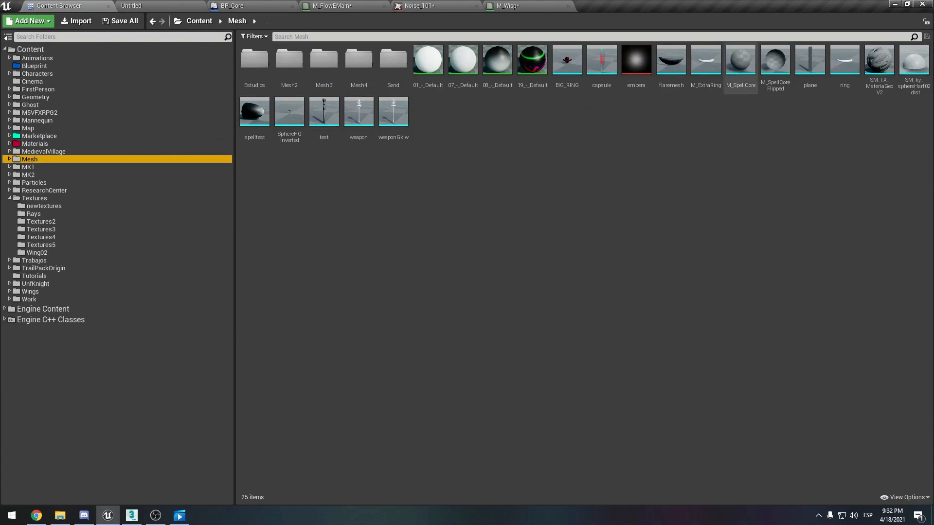
pyautogui.moveTo(740, 61); pyautogui.dragTo(177, 24)
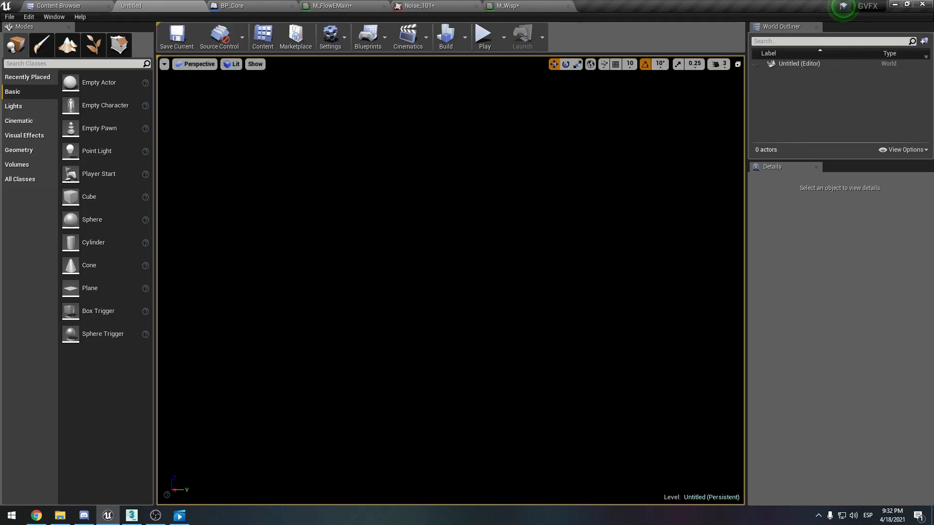
# Open the NewTestWorld level from the Map folder, saving the pending asset changes, and view its scene.
pyautogui.moveTo(450, 280); pyautogui.dragTo(462, 314, button='right')
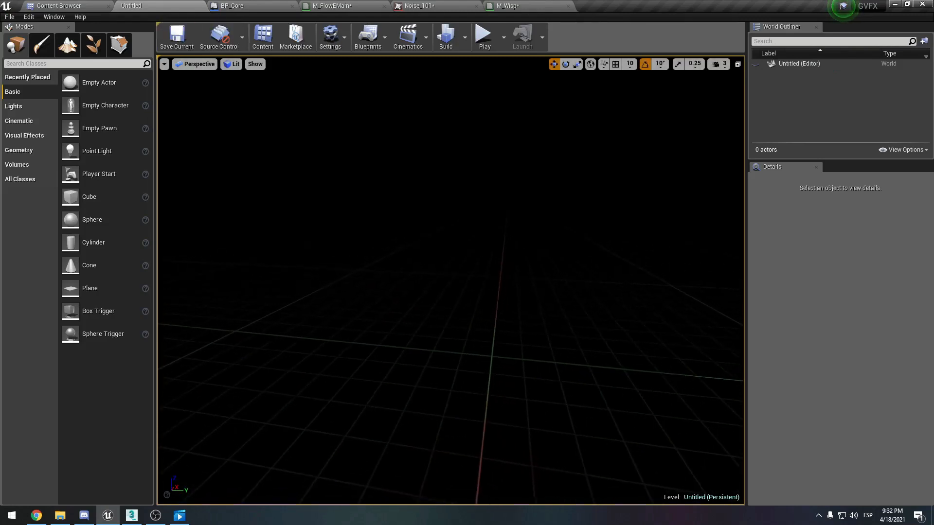
pyautogui.click(59, 6)
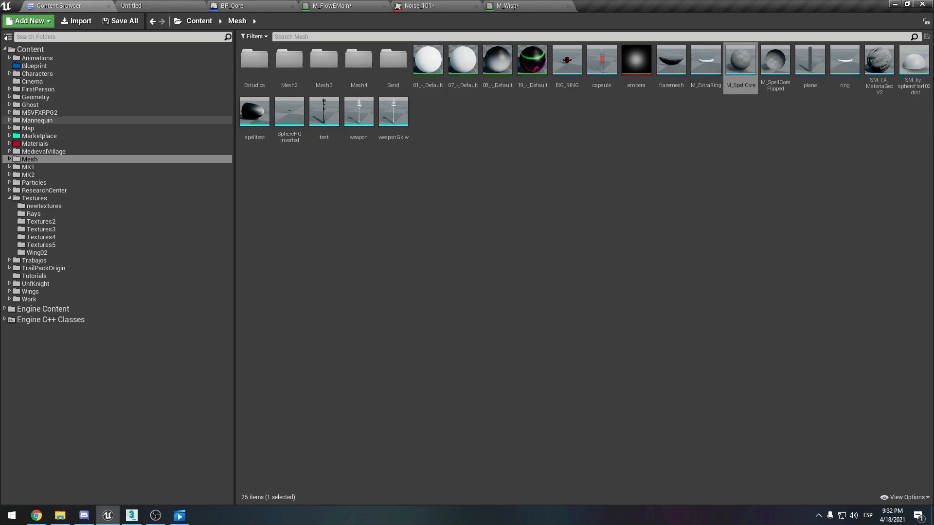
pyautogui.click(28, 129)
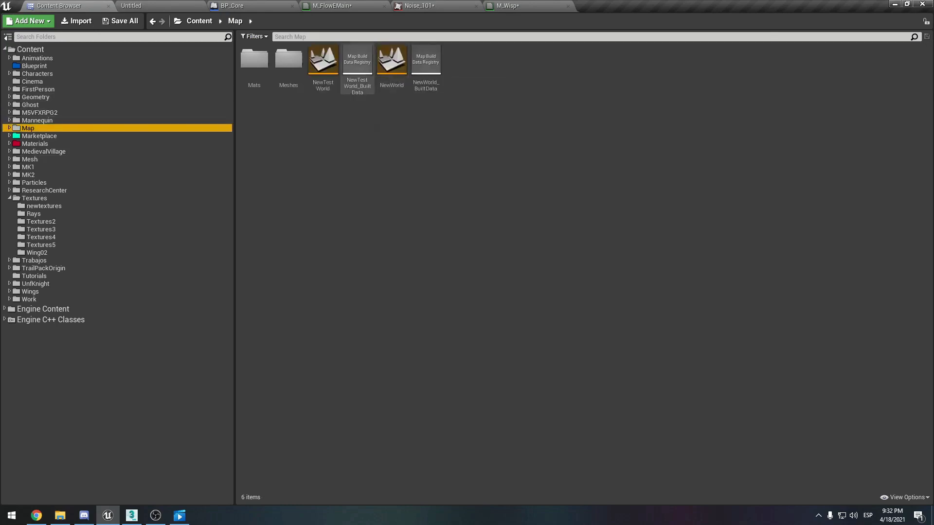
pyautogui.doubleClick(323, 69)
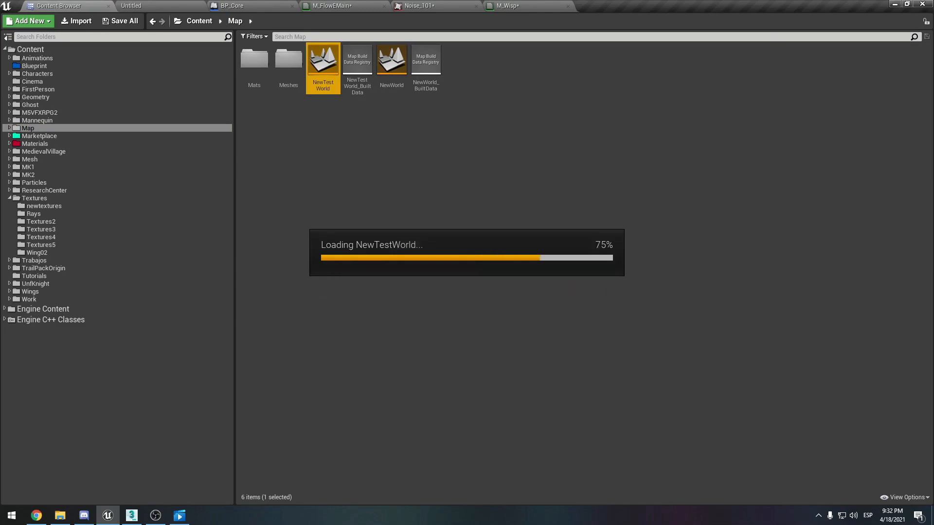
pyautogui.click(512, 347)
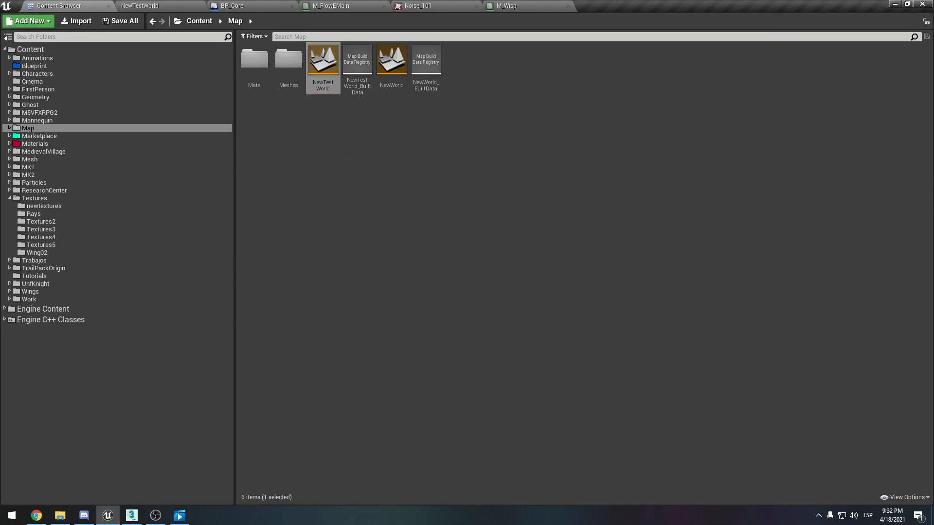
pyautogui.click(146, 6)
pyautogui.moveTo(356, 286); pyautogui.dragTo(489, 331, button='right')
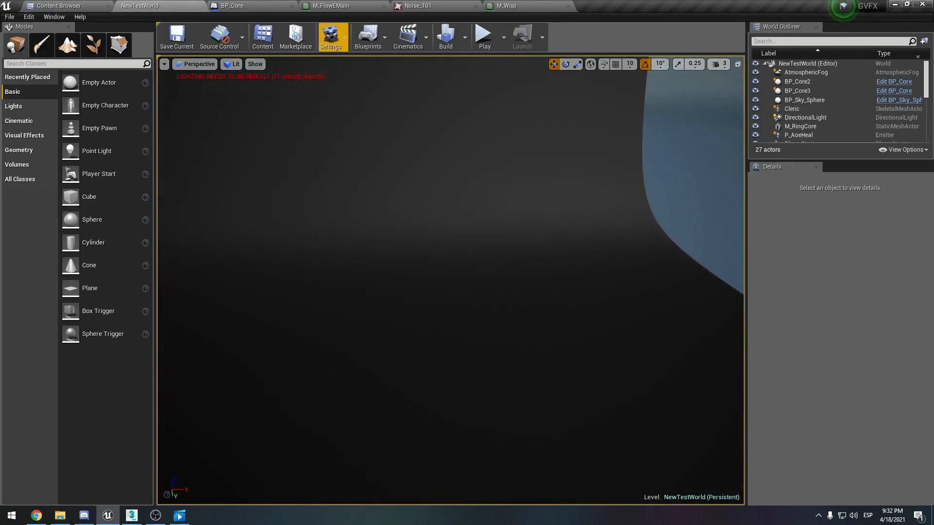
# Place the M_SpellCore static mesh from the Mesh folder into the level and frame it in the view.
pyautogui.click(59, 7)
pyautogui.click(30, 160)
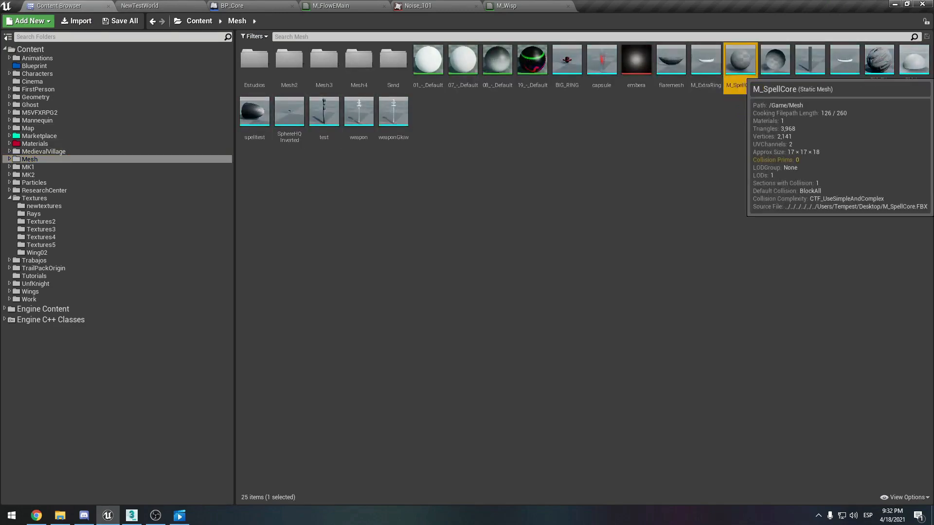
pyautogui.moveTo(740, 59); pyautogui.dragTo(510, 304)
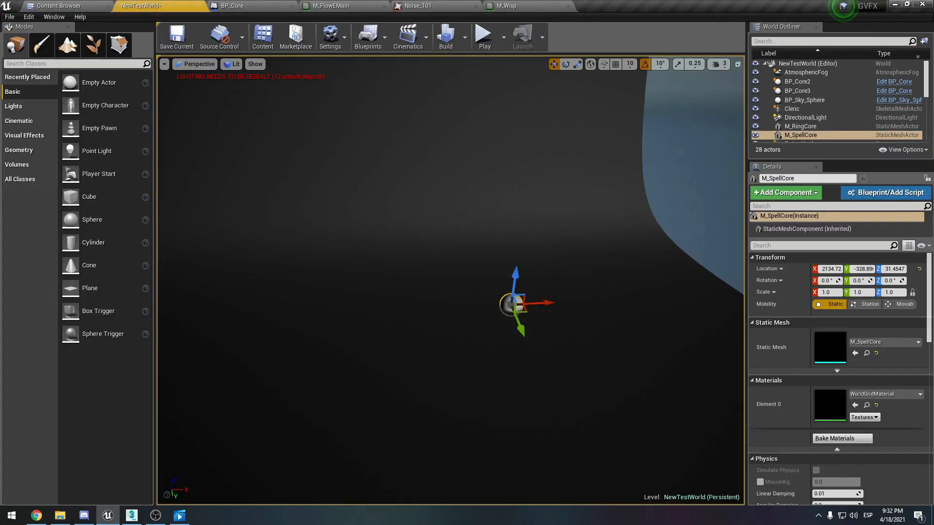
pyautogui.press('f')
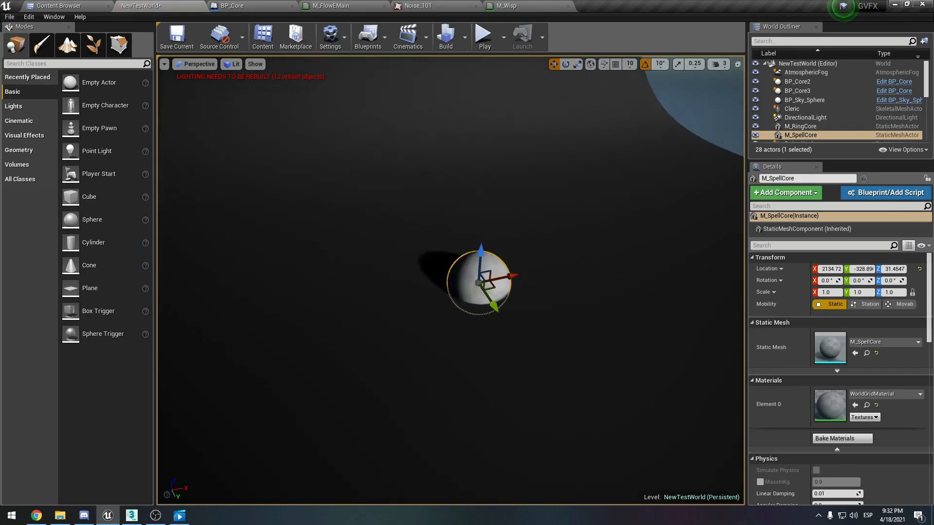
# Assign the M_Wisp material from the Tutorials folder to Element 0 of the placed M_SpellCore sphere.
pyautogui.click(515, 6)
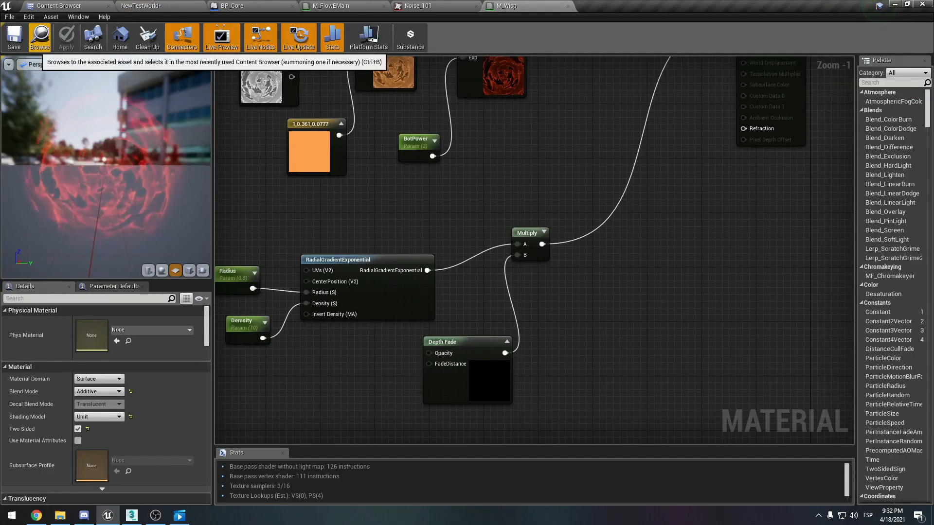
pyautogui.click(40, 36)
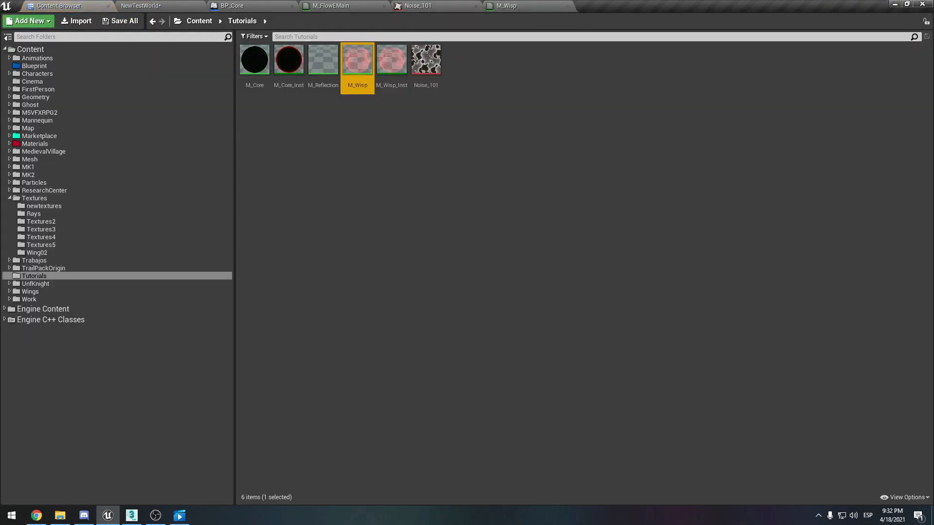
pyautogui.click(146, 6)
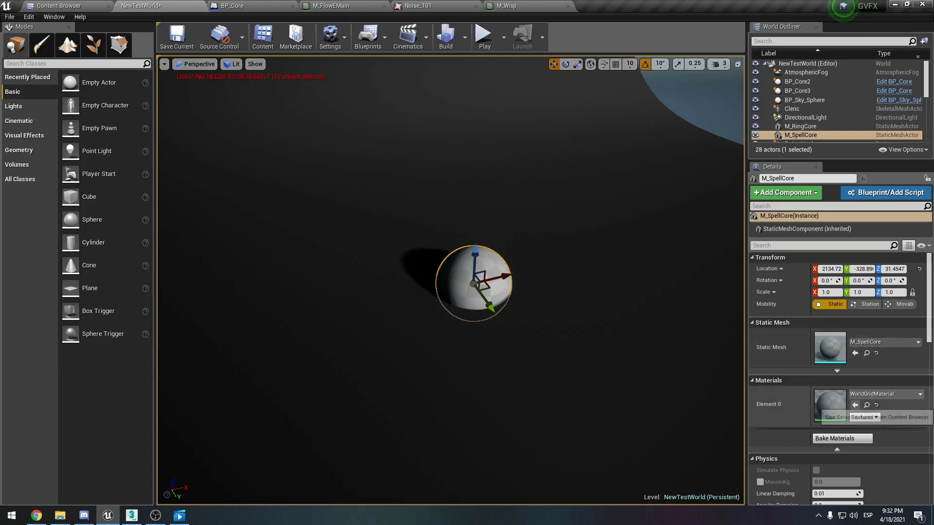
pyautogui.click(854, 405)
pyautogui.moveTo(450, 280); pyautogui.dragTo(481, 287, button='right')
pyautogui.press('w')
pyautogui.press('s')
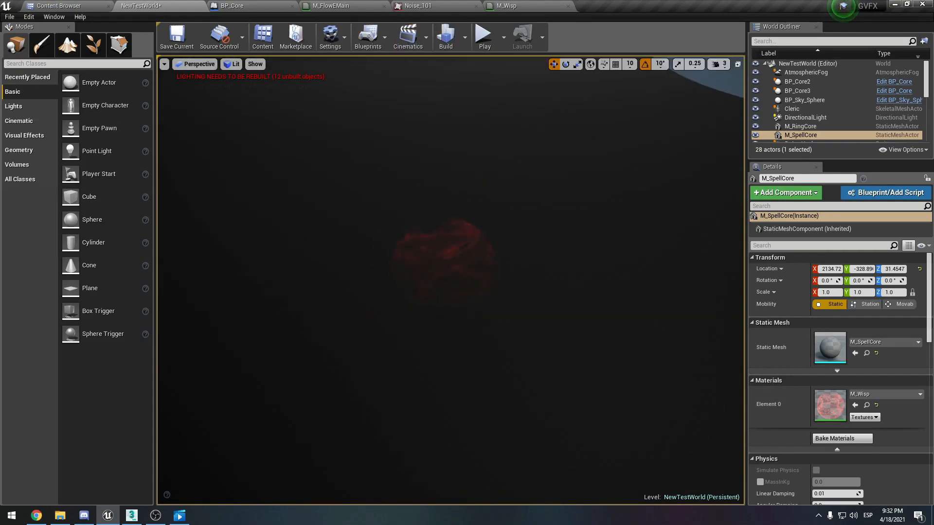
# Create another material instance from M_Wisp in the Tutorials folder and open it.
pyautogui.click(535, 5)
pyautogui.click(40, 38)
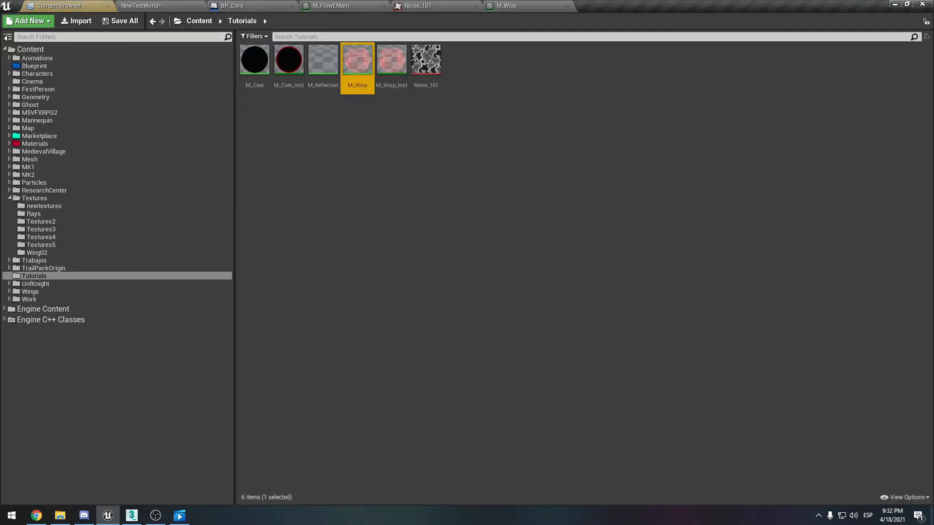
pyautogui.rightClick(357, 62)
pyautogui.rightClick(357, 61)
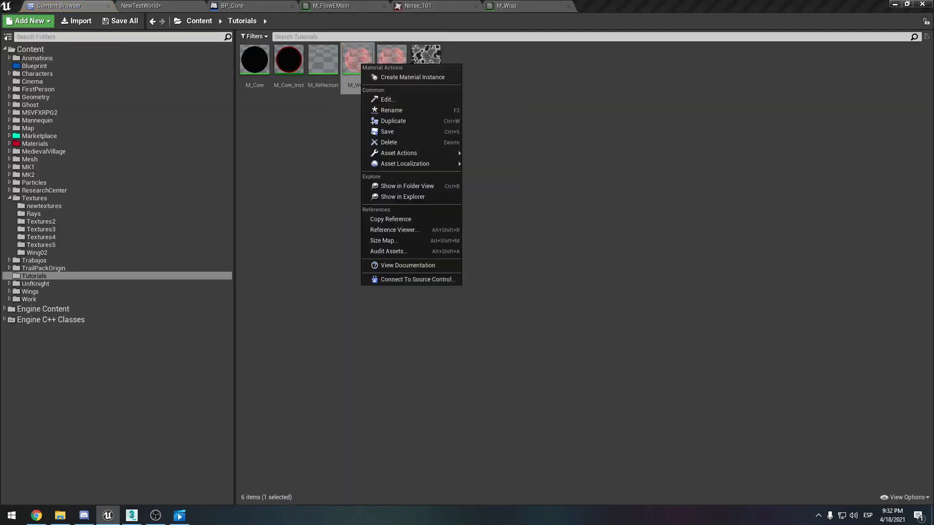
pyautogui.click(408, 76)
pyautogui.doubleClick(426, 61)
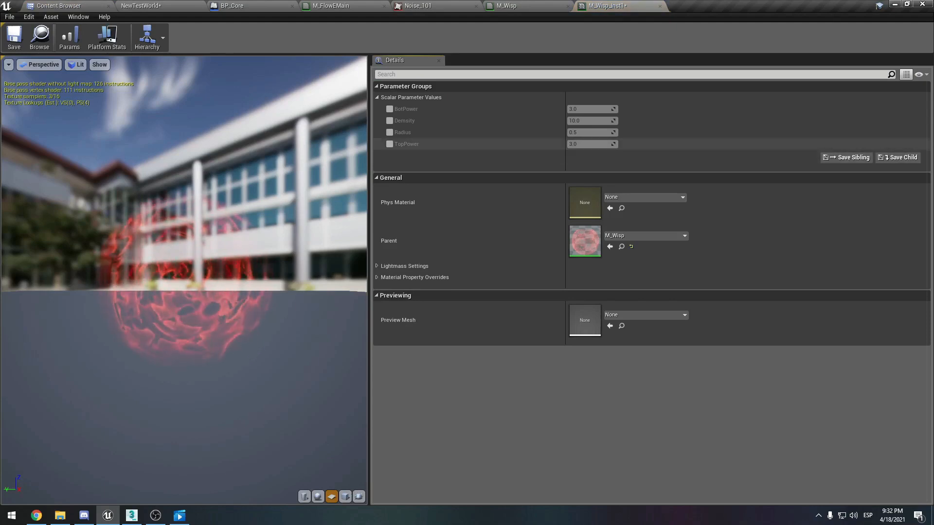
pyautogui.click(59, 5)
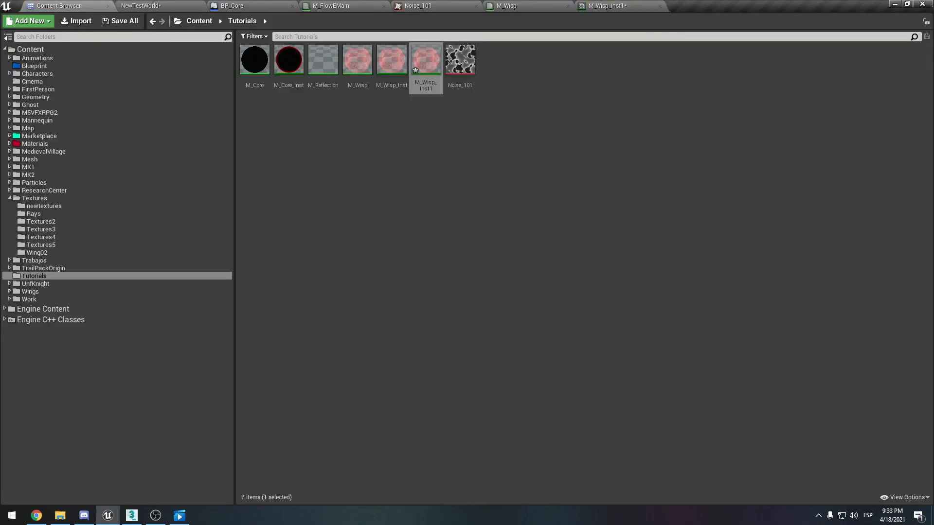
# Close the extra instance M_Wisp_Inst1 and delete it from the Tutorials folder.
pyautogui.click(630, 4)
pyautogui.middleClick(630, 4)
pyautogui.click(68, 6)
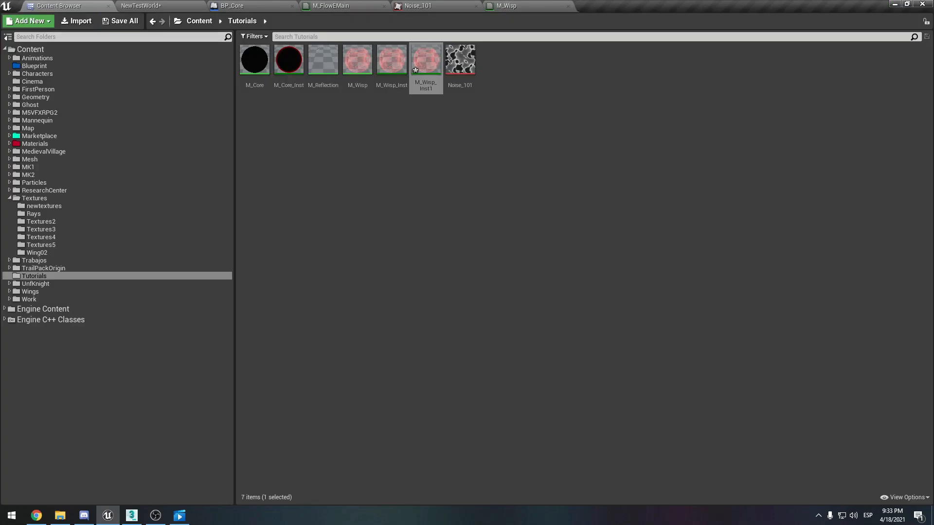
pyautogui.click(424, 74)
pyautogui.press('Delete')
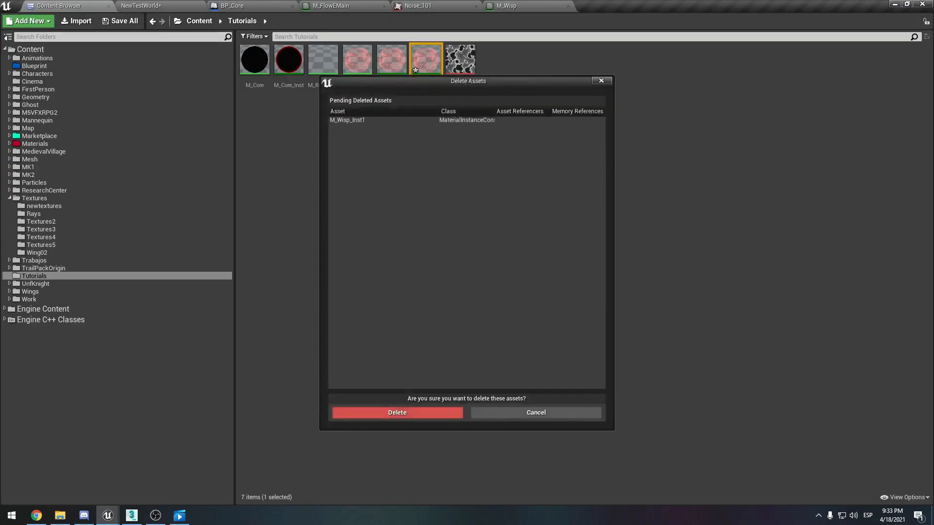
pyautogui.click(397, 412)
# Open M_Wisp_Inst, enable the BotPower and Demsity overrides, and set BotPower and TopPower to 1.0.
pyautogui.doubleClick(395, 70)
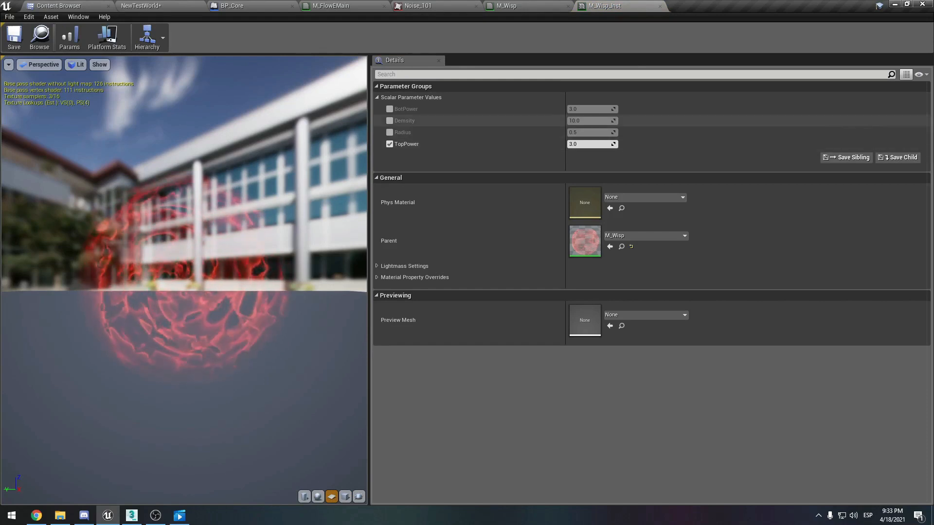
pyautogui.click(389, 120)
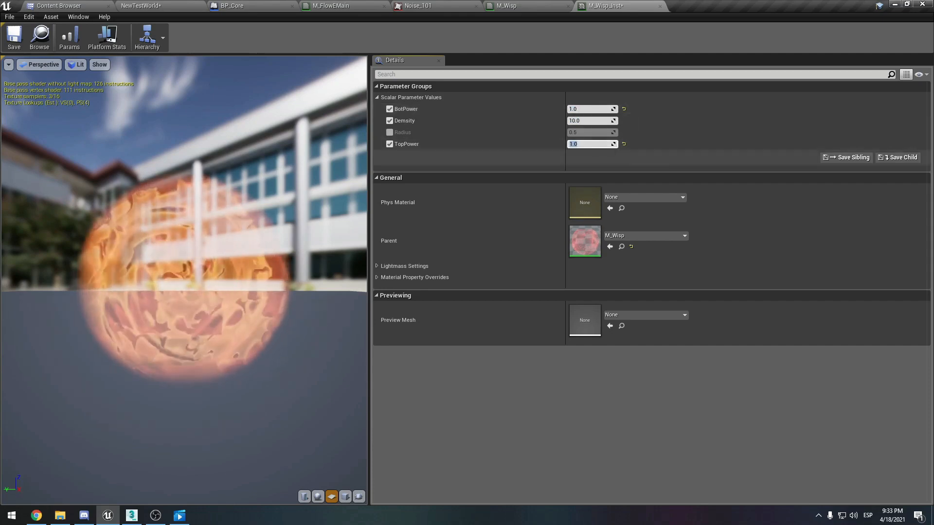
# Assign M_Wisp_Inst to the M_SpellCore sphere in the level and set the viewport camera speed to 1.
pyautogui.click(140, 6)
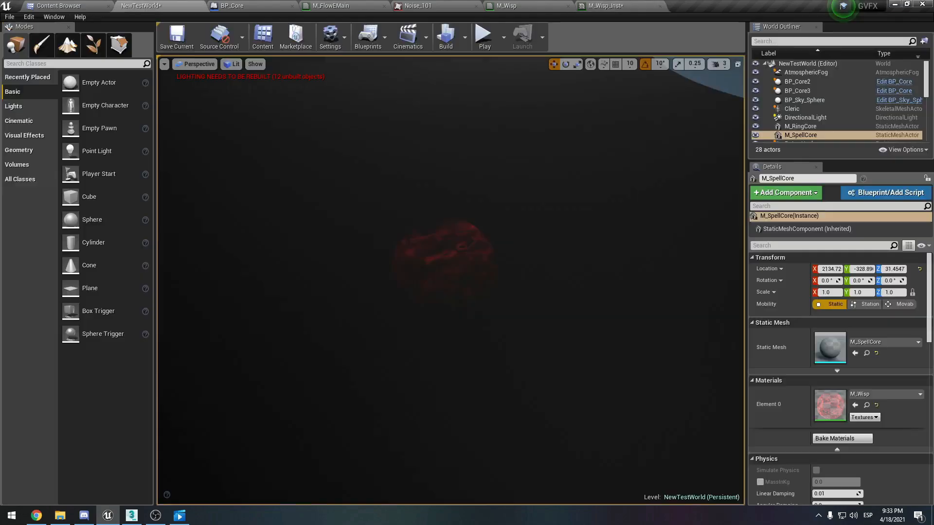
pyautogui.click(606, 6)
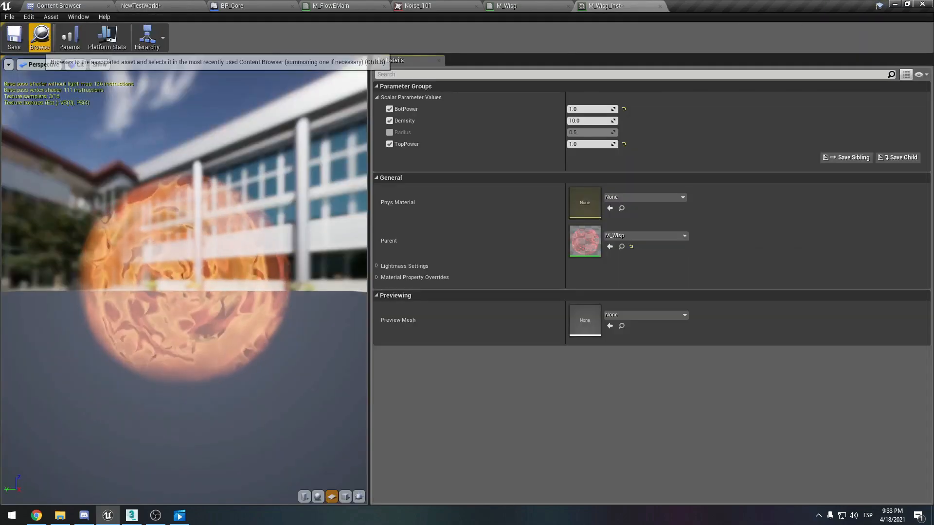
pyautogui.click(140, 5)
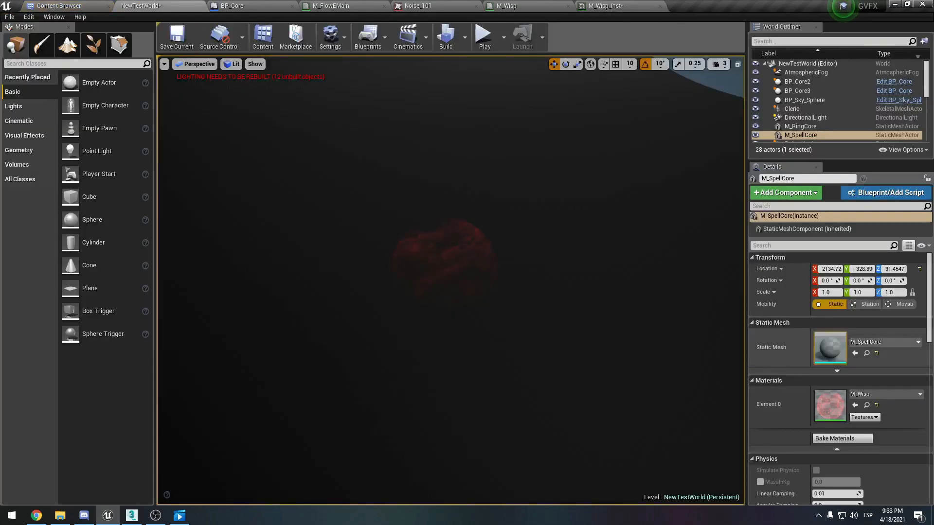
pyautogui.moveTo(450, 280); pyautogui.dragTo(389, 274, button='right')
pyautogui.click(718, 65)
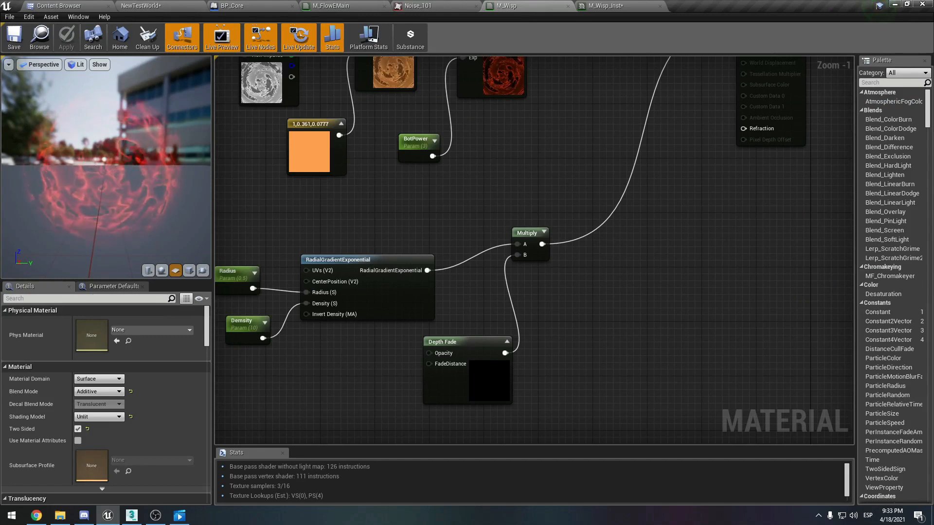
# Disconnect Depth Fade from the opacity Multiply in M_Wisp, apply the material, and check the sphere's floor intersection in the level.
pyautogui.moveTo(458, 219); pyautogui.dragTo(438, 248, button='right')
pyautogui.keyDown('alt'); pyautogui.click(496, 285); pyautogui.keyUp('alt')
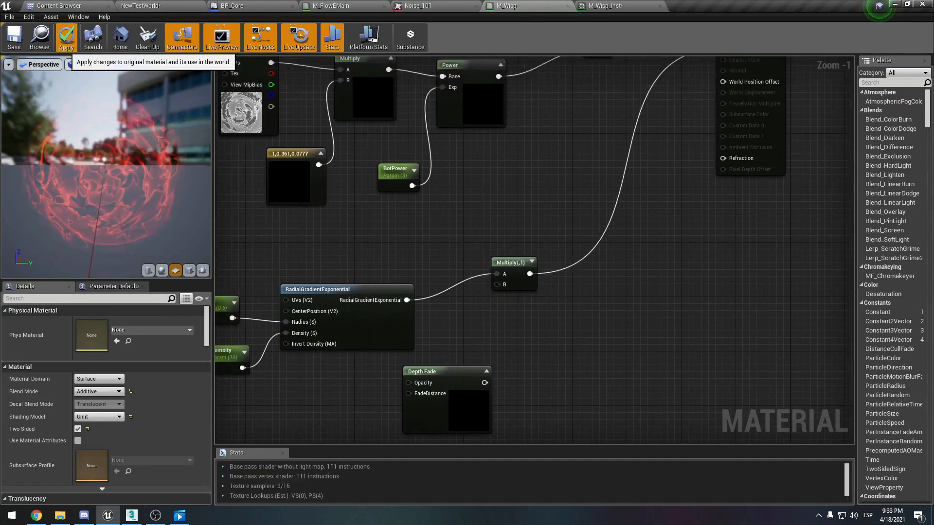
pyautogui.click(66, 37)
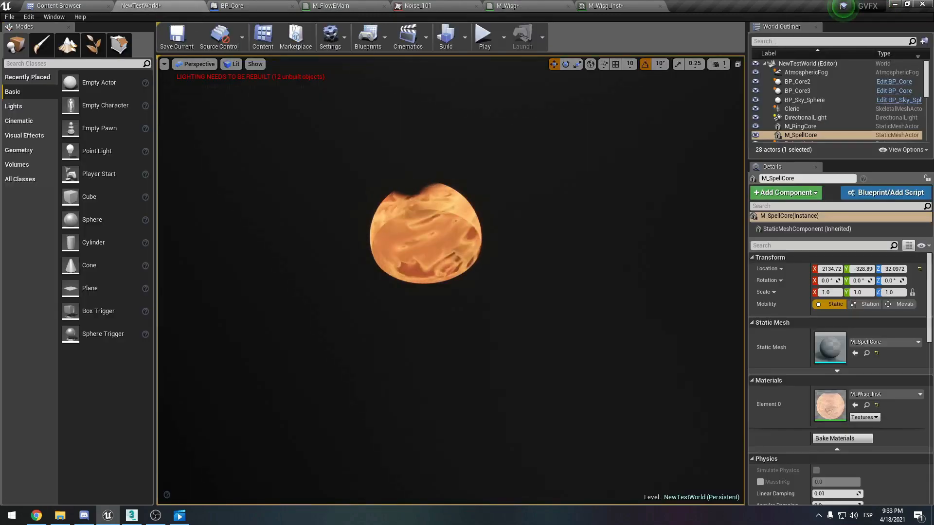
pyautogui.click(515, 316)
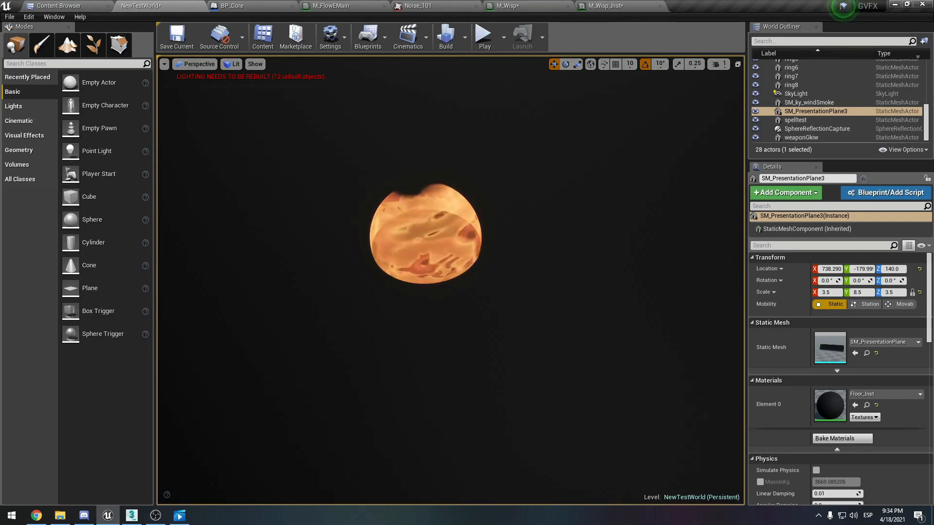
# Reconnect the Depth Fade output to input B of the opacity Multiply in M_Wisp and apply the material.
pyautogui.click(522, 6)
pyautogui.moveTo(484, 383); pyautogui.dragTo(496, 285)
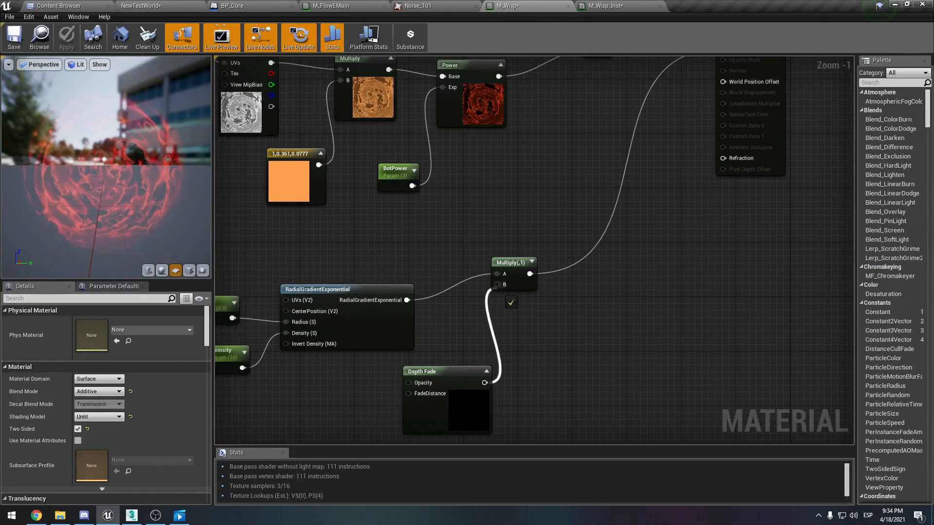
pyautogui.click(462, 411)
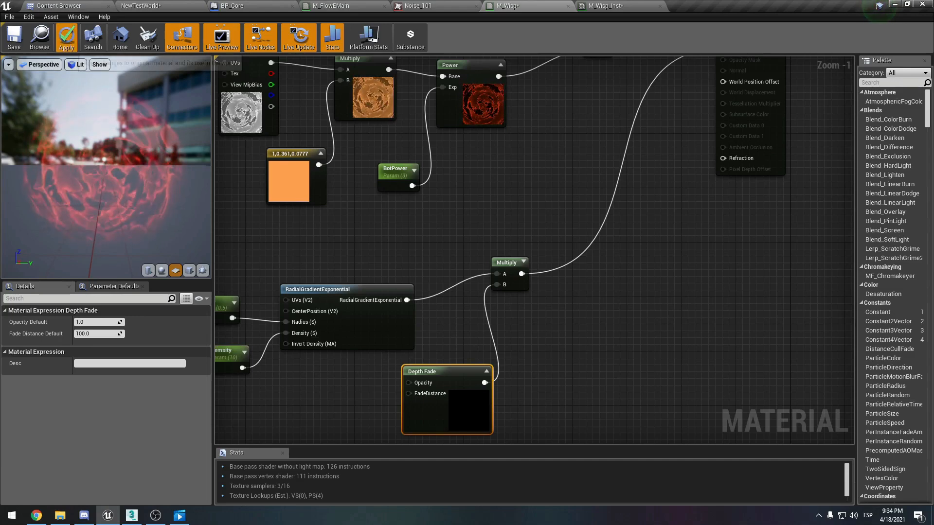
pyautogui.click(66, 37)
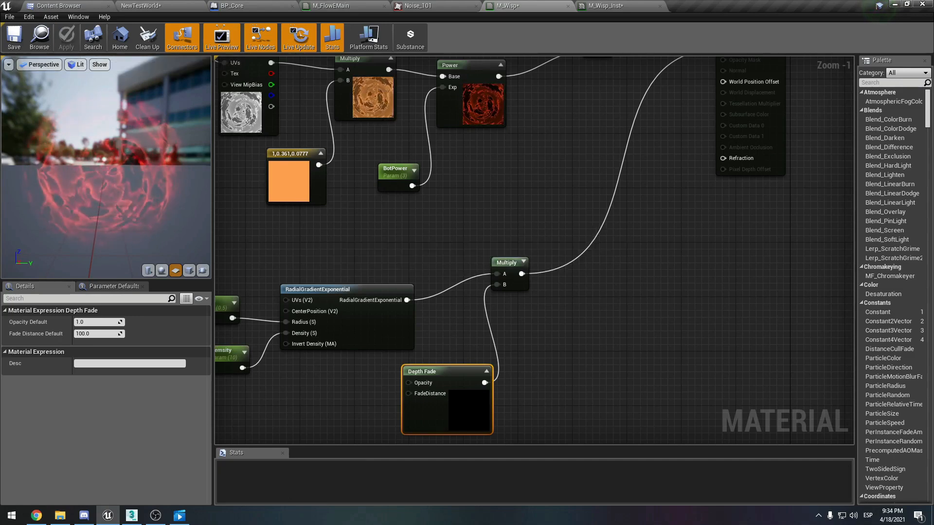
# Examine the M_Wisp preview sphere from several angles and the node branches feeding Emissive Color and Opacity.
pyautogui.moveTo(536, 185); pyautogui.dragTo(564, 289, button='right')
pyautogui.moveTo(451, 145); pyautogui.dragTo(513, 156, button='right')
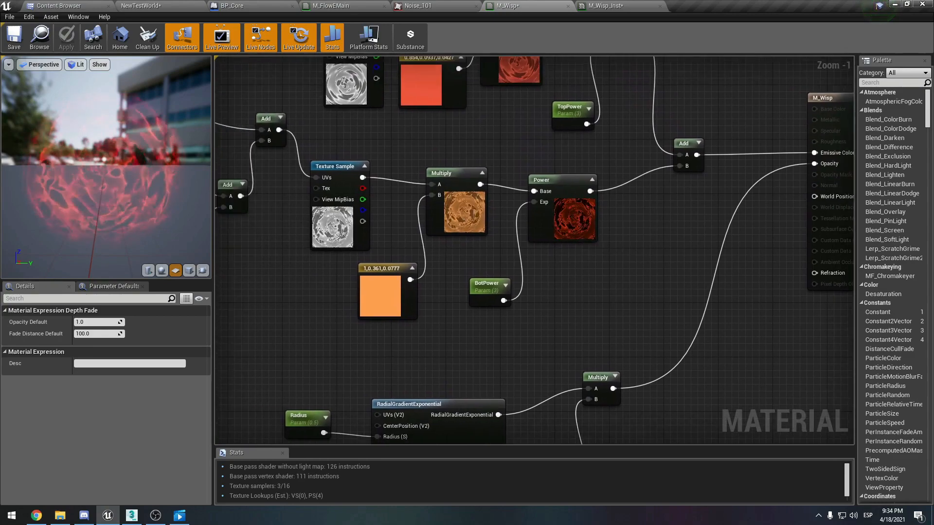
pyautogui.moveTo(106, 168); pyautogui.dragTo(106, 146, button='right')
pyautogui.moveTo(105, 168)
pyautogui.mouseDown()
pyautogui.moveTo(88, 162)
pyautogui.moveTo(94, 172)
pyautogui.moveTo(127, 169)
pyautogui.moveTo(111, 169)
pyautogui.mouseUp()
pyautogui.moveTo(112, 169); pyautogui.dragTo(112, 192, button='right')
pyautogui.moveTo(111, 169); pyautogui.dragTo(94, 170)
pyautogui.moveTo(271, 260); pyautogui.dragTo(330, 285, button='right')
pyautogui.scroll(-1, 331, 285)
pyautogui.moveTo(669, 269); pyautogui.dragTo(635, 280, button='right')
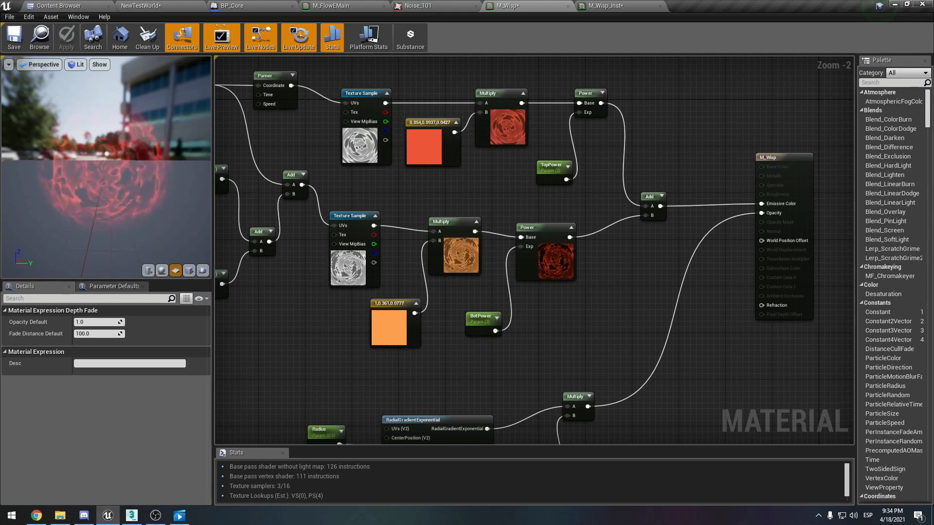
pyautogui.click(403, 324)
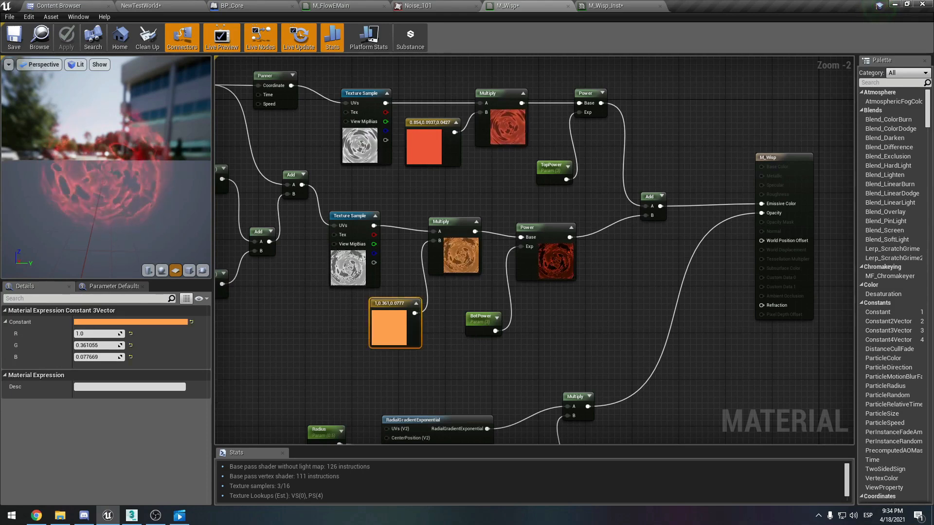
pyautogui.keyDown('ctrl'); pyautogui.click(431, 149); pyautogui.keyUp('ctrl')
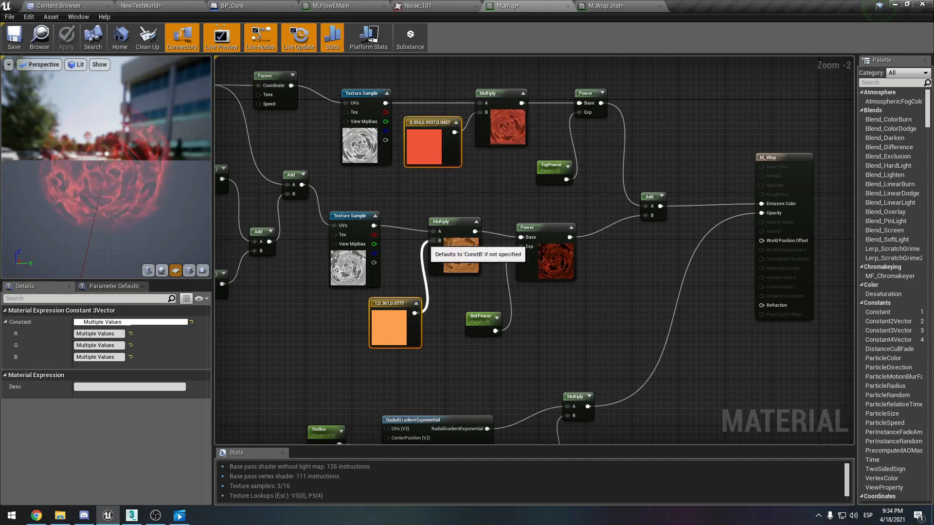
pyautogui.click(486, 187)
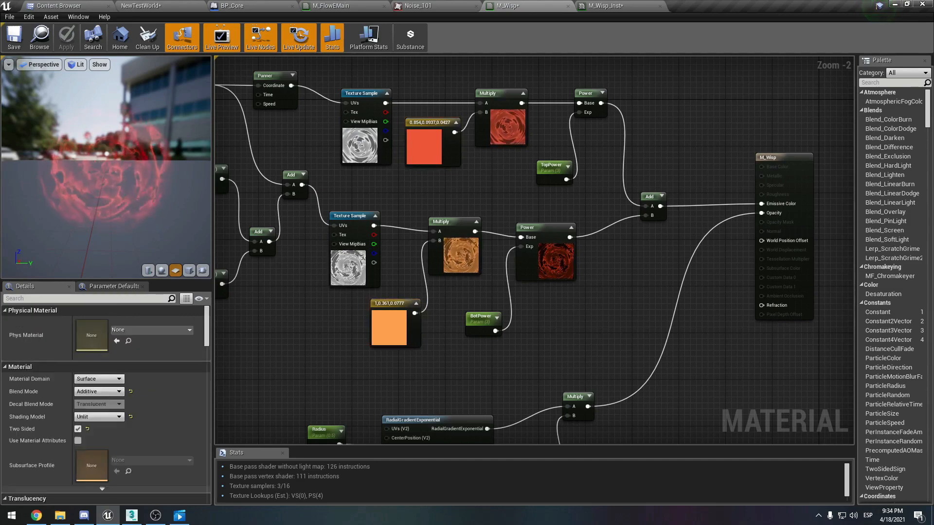
# Add a Particle Color node to M_Wisp and place it above the upper texture branch.
pyautogui.rightClick(622, 265)
pyautogui.write('particl')
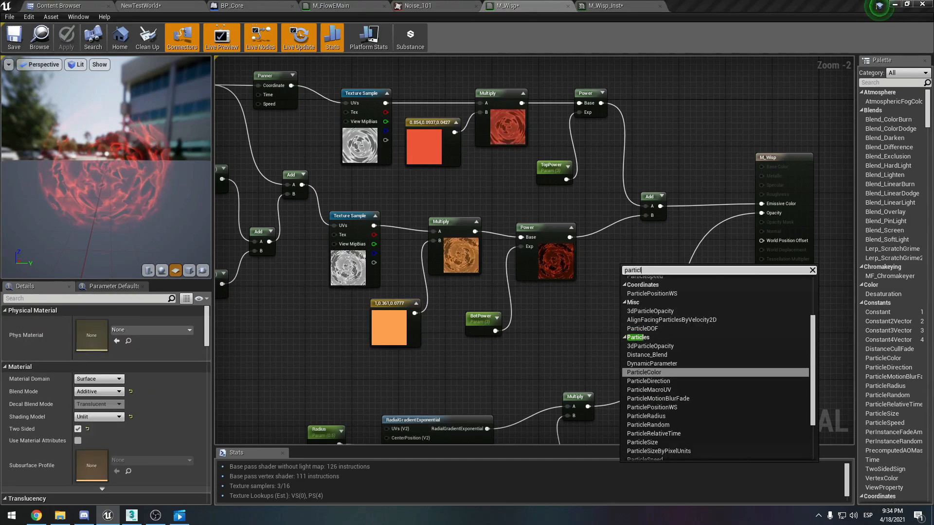
pyautogui.press('Return')
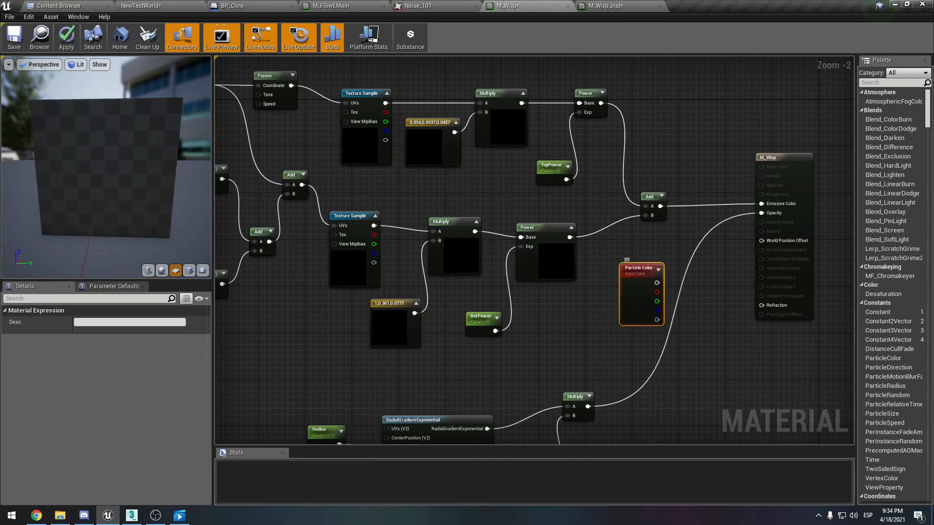
pyautogui.scroll(-2, 616, 307)
pyautogui.moveTo(617, 307); pyautogui.dragTo(514, 103)
pyautogui.scroll(1, 559, 119)
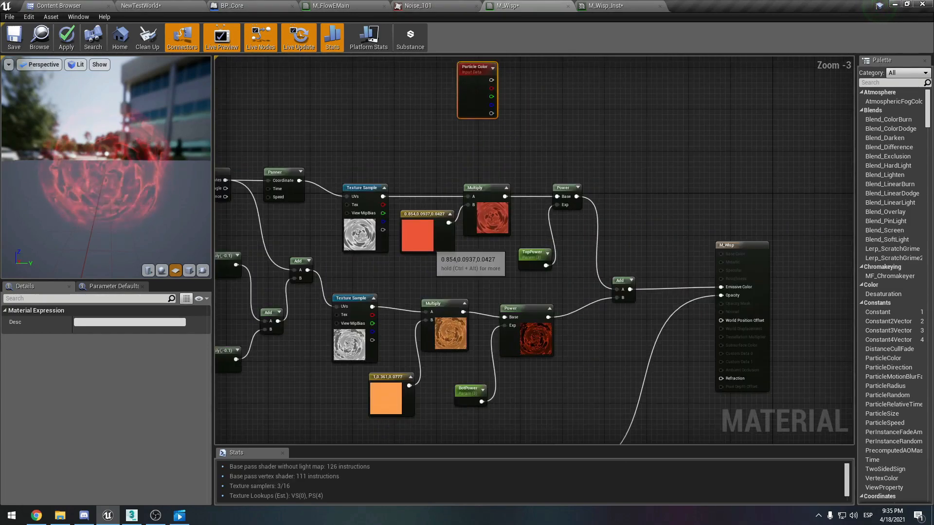
# Delete the red color constant and its Multiply, connecting the upper Texture Sample directly to the Base of its Power node.
pyautogui.click(425, 238)
pyautogui.press('Delete')
pyautogui.scroll(2, 476, 227)
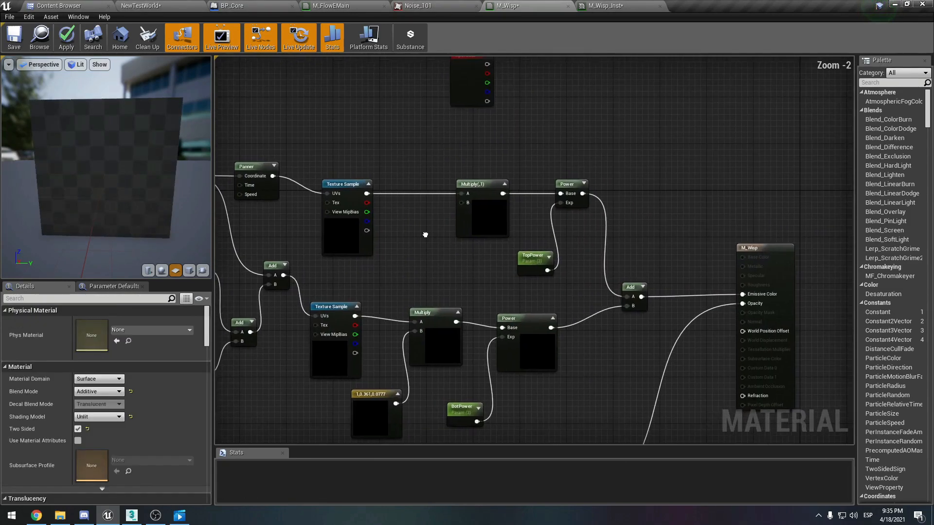
pyautogui.moveTo(355, 187); pyautogui.dragTo(583, 187)
pyautogui.click(484, 213)
pyautogui.press('Delete')
# Connect the lower Texture Sample directly to its Power node's Base and delete the orange color constant and its Multiply.
pyautogui.moveTo(432, 270); pyautogui.dragTo(449, 158, button='right')
pyautogui.moveTo(358, 217); pyautogui.dragTo(541, 232)
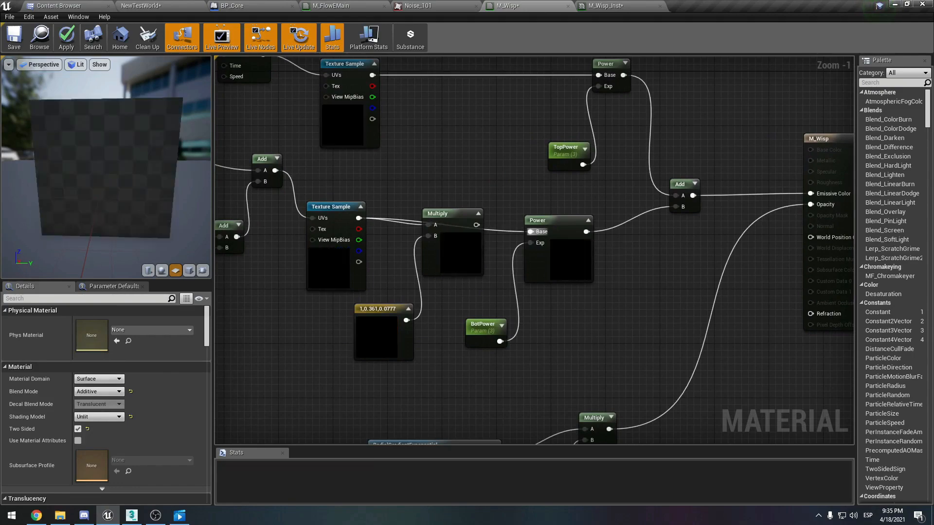
pyautogui.click(458, 253)
pyautogui.keyDown('ctrl'); pyautogui.click(384, 346); pyautogui.keyUp('ctrl')
pyautogui.press('Delete')
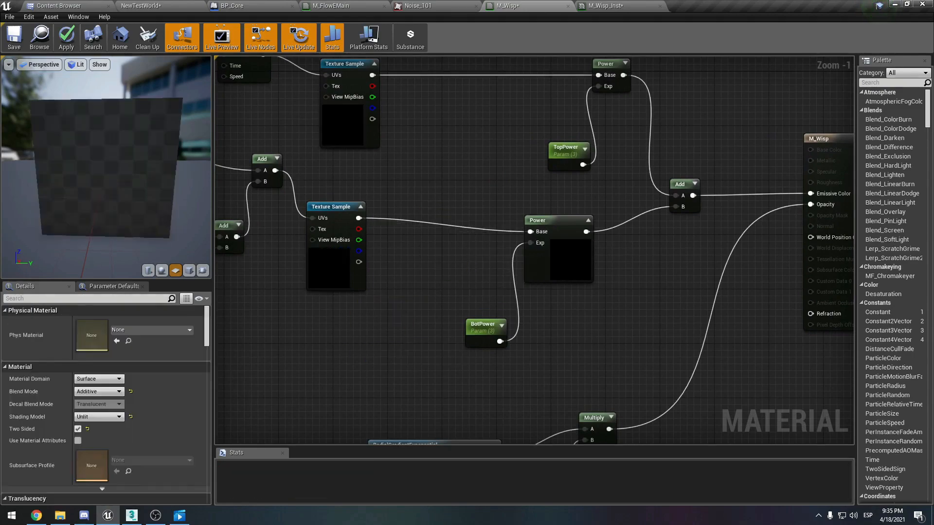
# Add a Multiply with Particle Color RGB in A and the Add result in B, and connect it to Emissive Color.
pyautogui.moveTo(644, 256); pyautogui.dragTo(600, 330, button='right')
pyautogui.scroll(-1, 539, 292)
pyautogui.scroll(-1, 576, 324)
pyautogui.moveTo(493, 91); pyautogui.dragTo(487, 125)
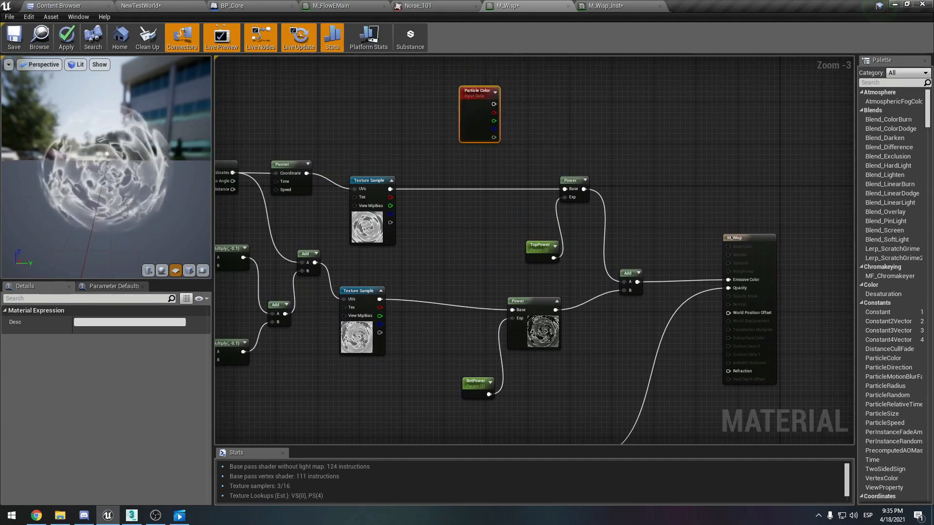
pyautogui.moveTo(605, 176); pyautogui.dragTo(548, 154, button='right')
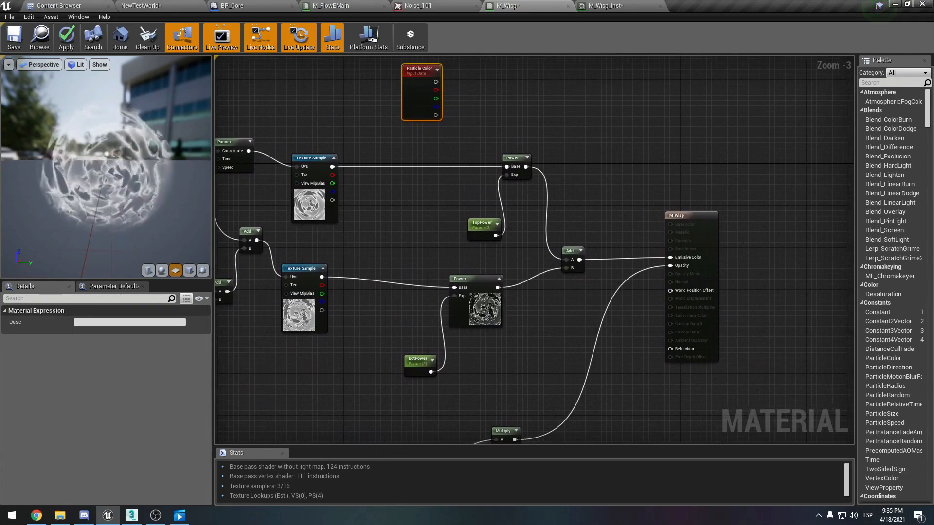
pyautogui.click(620, 162)
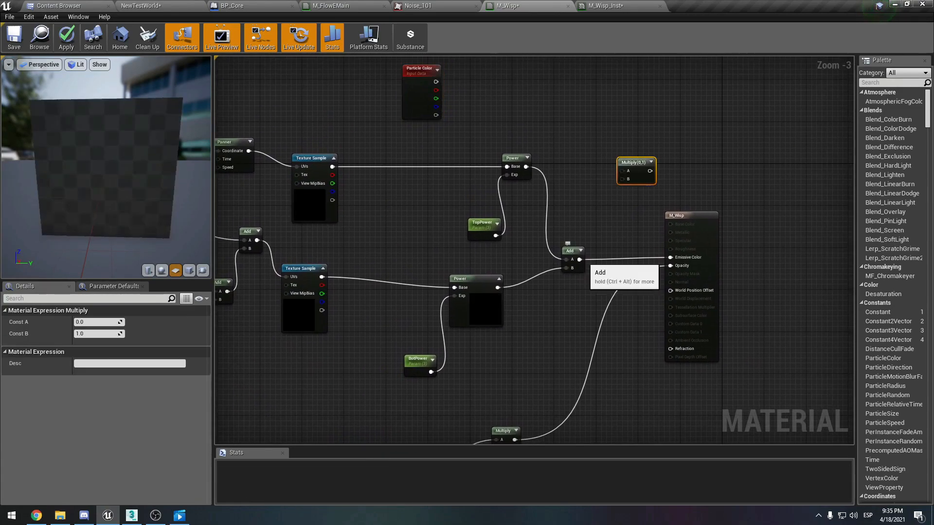
pyautogui.moveTo(579, 260)
pyautogui.mouseDown()
pyautogui.moveTo(623, 181)
pyautogui.moveTo(569, 258)
pyautogui.moveTo(579, 260)
pyautogui.mouseUp()
pyautogui.click(623, 181)
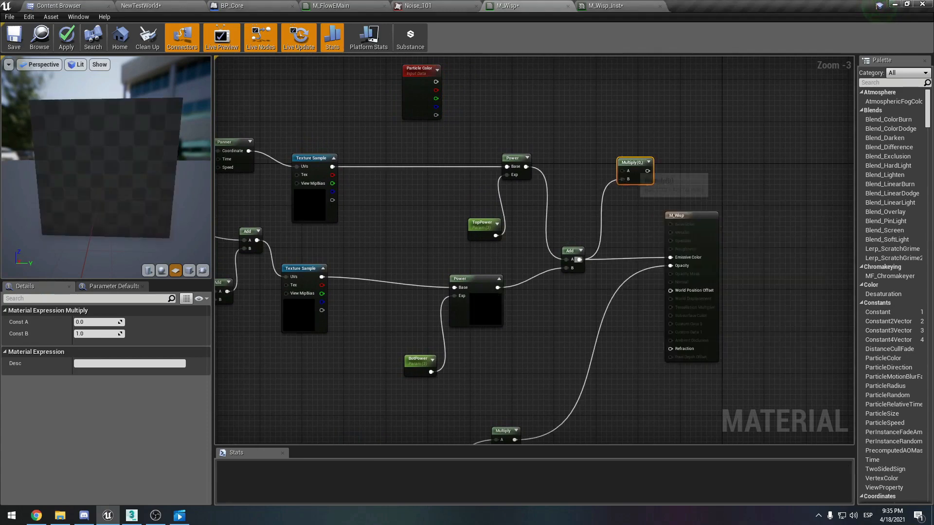
pyautogui.moveTo(622, 171); pyautogui.dragTo(437, 99)
pyautogui.moveTo(436, 83); pyautogui.dragTo(435, 84)
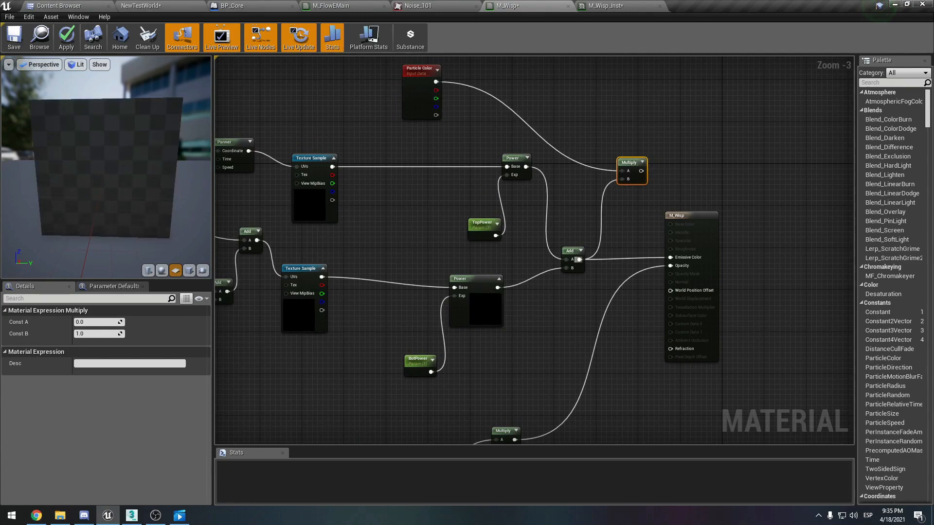
pyautogui.moveTo(641, 170); pyautogui.dragTo(670, 257)
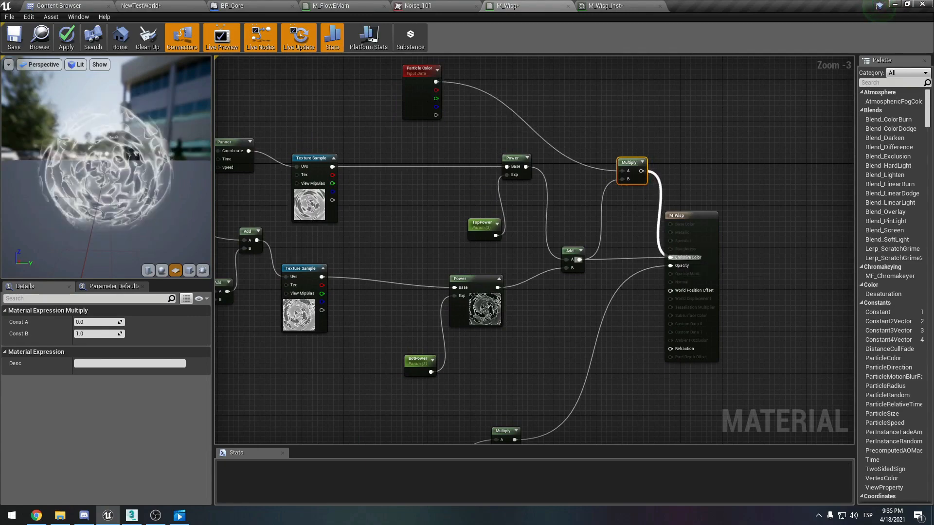
# Insert a second Multiply before Opacity, with Particle Color alpha in A and the existing opacity Multiply in B.
pyautogui.moveTo(384, 171); pyautogui.dragTo(607, 173, button='right')
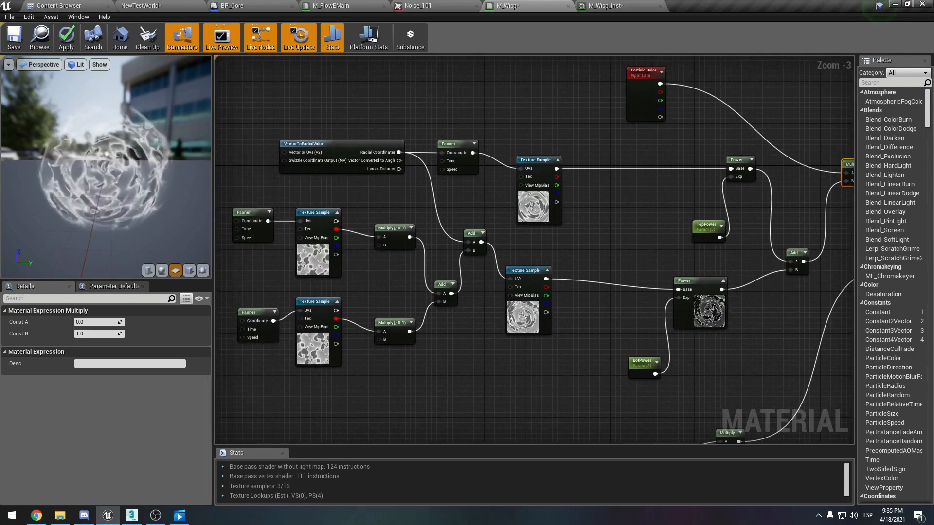
pyautogui.moveTo(737, 192); pyautogui.dragTo(565, 242, button='right')
pyautogui.scroll(1, 566, 242)
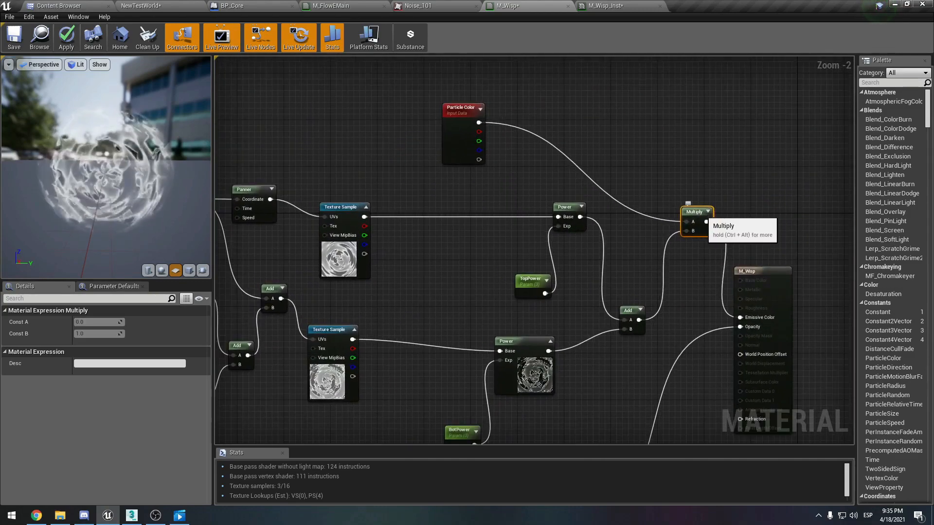
pyautogui.click(478, 159)
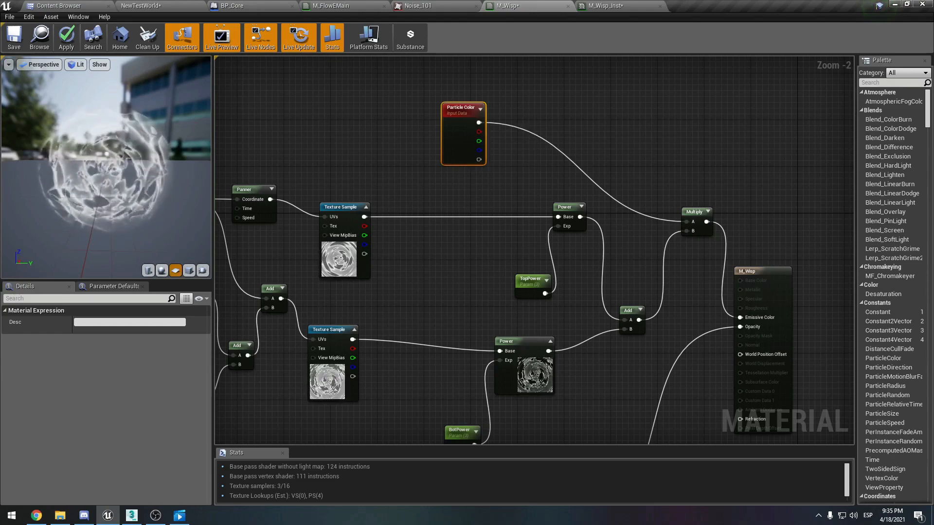
pyautogui.moveTo(579, 291); pyautogui.dragTo(506, 181, button='right')
pyautogui.click(493, 409)
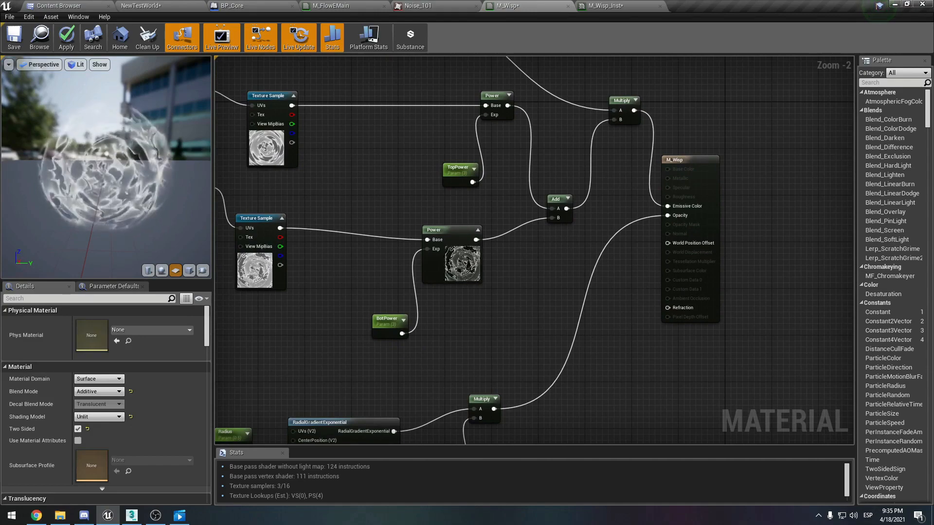
pyautogui.press('m')
pyautogui.click(563, 322)
pyautogui.moveTo(569, 326); pyautogui.dragTo(531, 273, button='right')
pyautogui.moveTo(455, 356); pyautogui.dragTo(536, 292)
pyautogui.moveTo(536, 297); pyautogui.dragTo(555, 306, button='right')
pyautogui.moveTo(555, 305); pyautogui.dragTo(629, 185)
pyautogui.moveTo(628, 185); pyautogui.dragTo(689, 302, button='right')
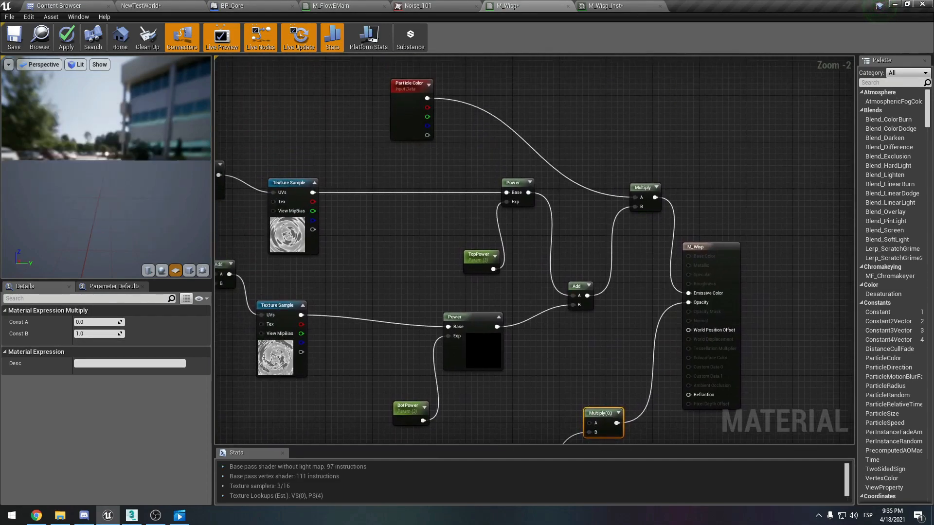
pyautogui.moveTo(427, 135); pyautogui.dragTo(590, 423)
# Move the upper Power and TopPower nodes closer to their Texture Sample, check the preview sphere, and apply the material.
pyautogui.moveTo(514, 184); pyautogui.dragTo(468, 201)
pyautogui.moveTo(475, 255); pyautogui.dragTo(419, 247)
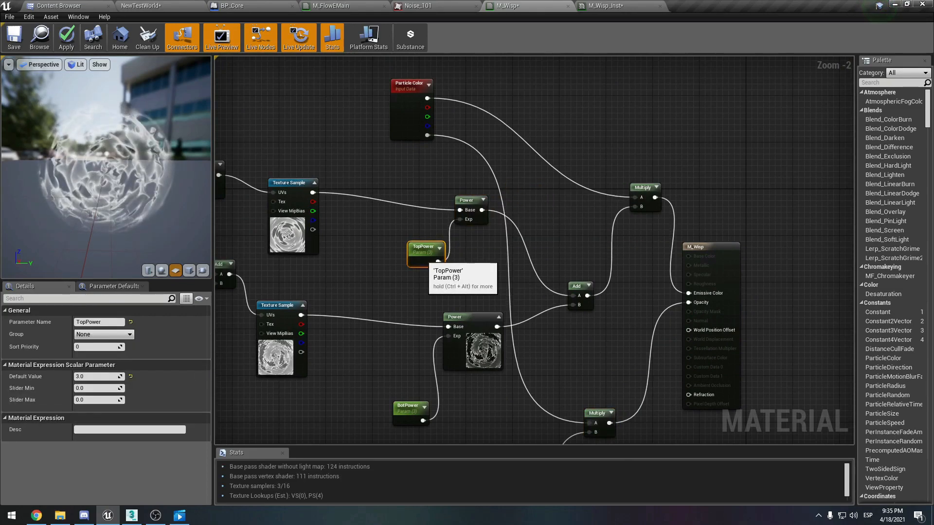
pyautogui.moveTo(438, 292); pyautogui.dragTo(445, 237, button='right')
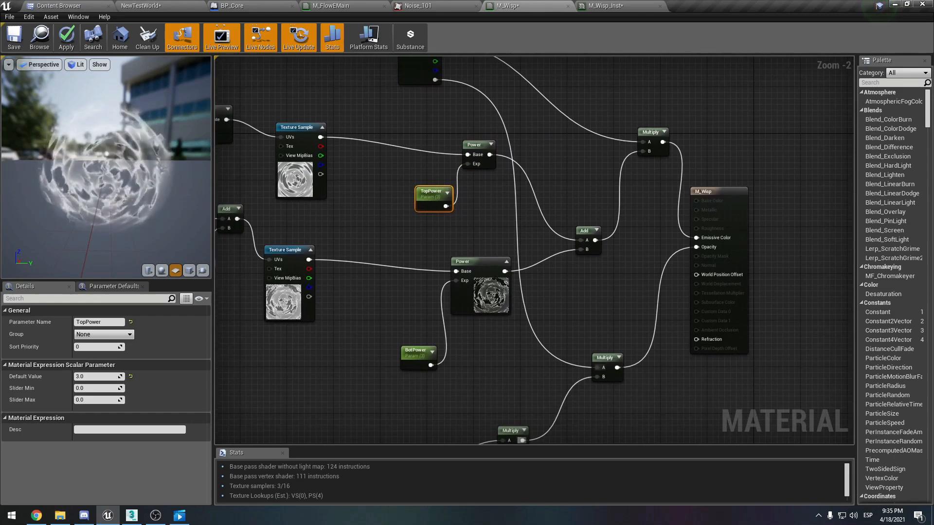
pyautogui.moveTo(117, 165); pyautogui.dragTo(124, 156)
pyautogui.click(66, 37)
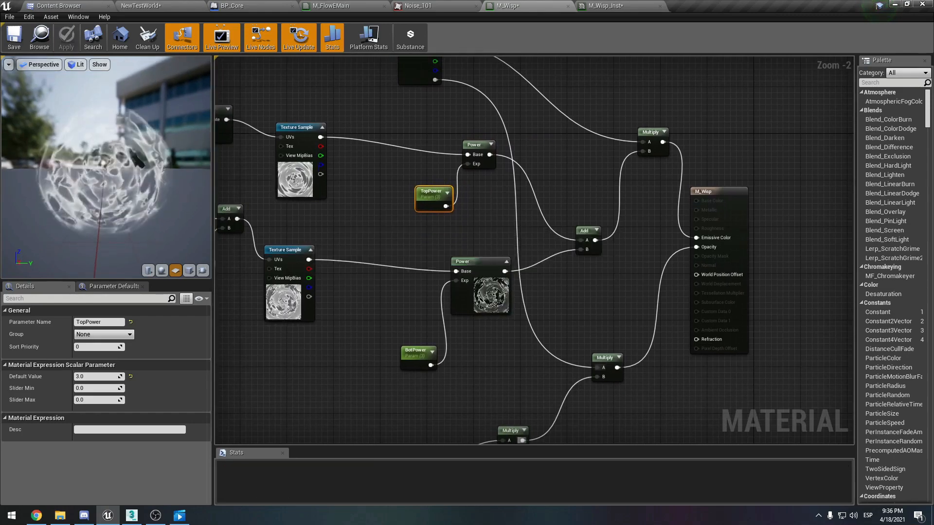
pyautogui.moveTo(433, 241); pyautogui.dragTo(475, 212, button='right')
pyautogui.scroll(-1, 691, 202)
pyautogui.scroll(-1, 727, 194)
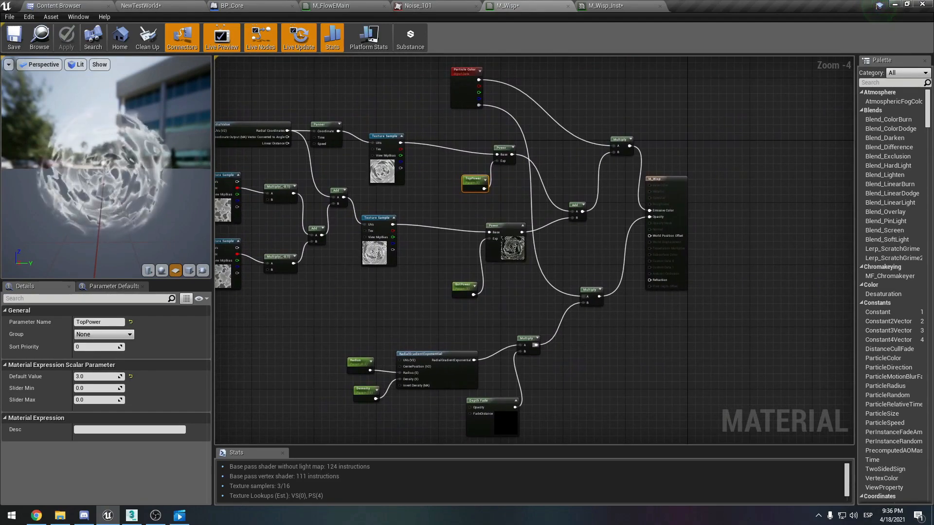
# Switch to 3ds Max, maximize the Perspective viewport, and choose Install in the Adv. UV Normalizer setup.
pyautogui.click(77, 6)
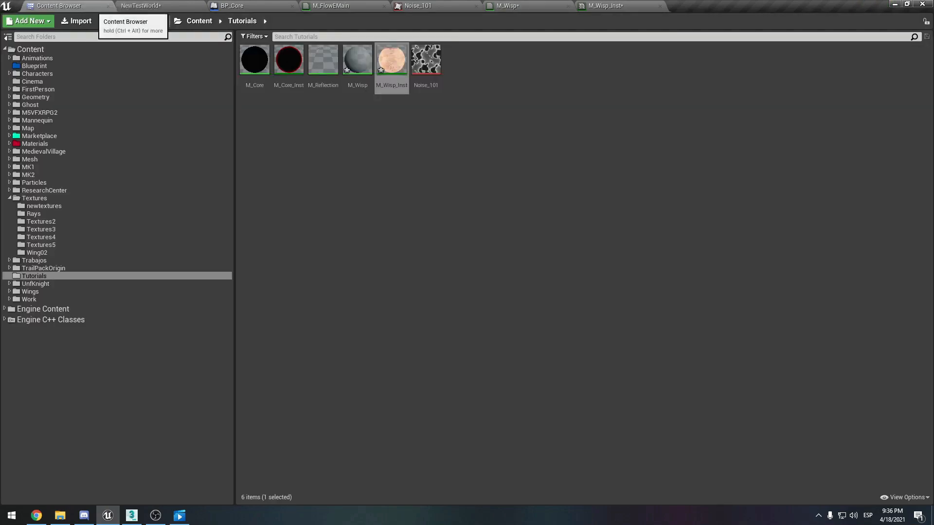
pyautogui.click(132, 516)
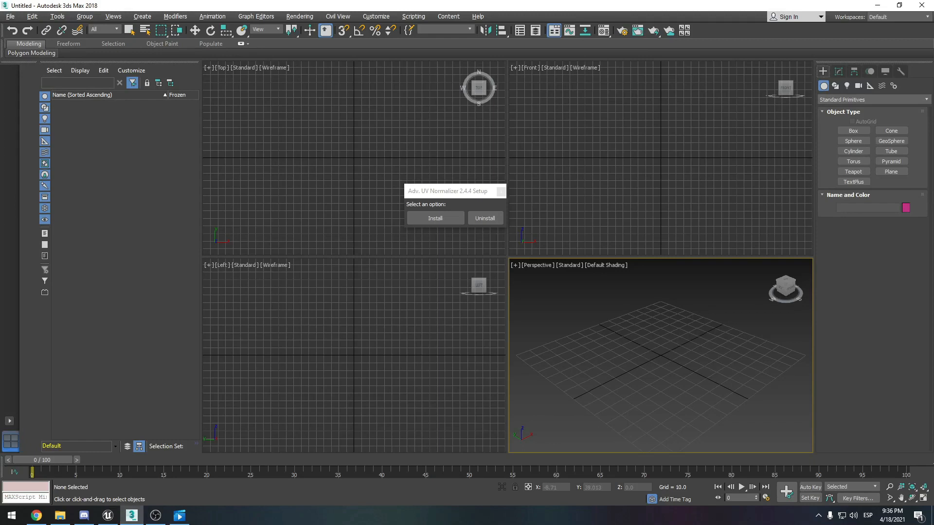
pyautogui.hotkey('alt', 'w')
pyautogui.click(435, 217)
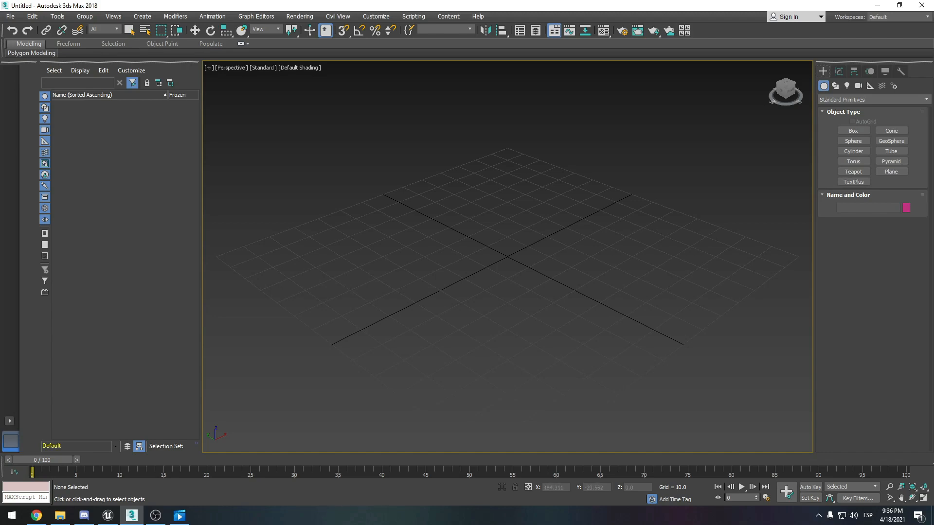
# Create a 32-segment sphere of about 21.6 radius near the grid's center and raise it to about Z 14.4.
pyautogui.click(853, 141)
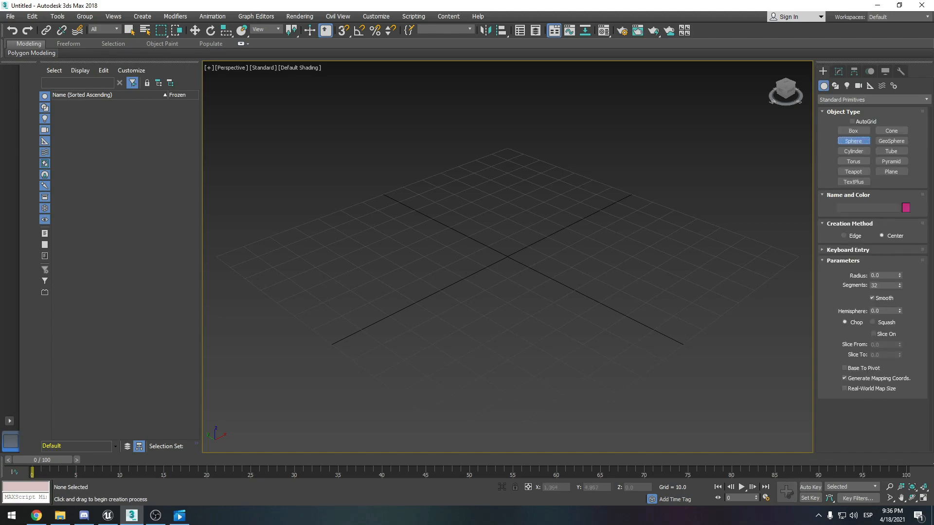
pyautogui.moveTo(507, 256); pyautogui.dragTo(530, 284)
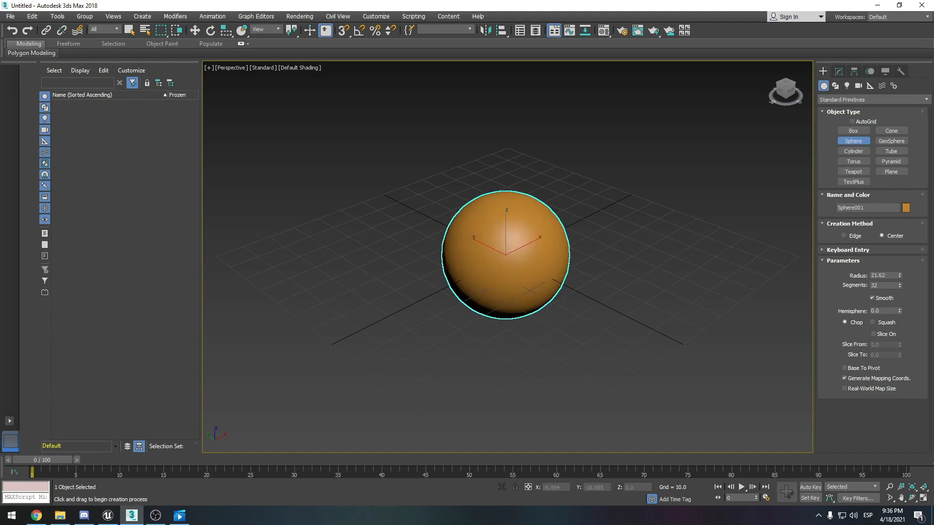
pyautogui.press('w')
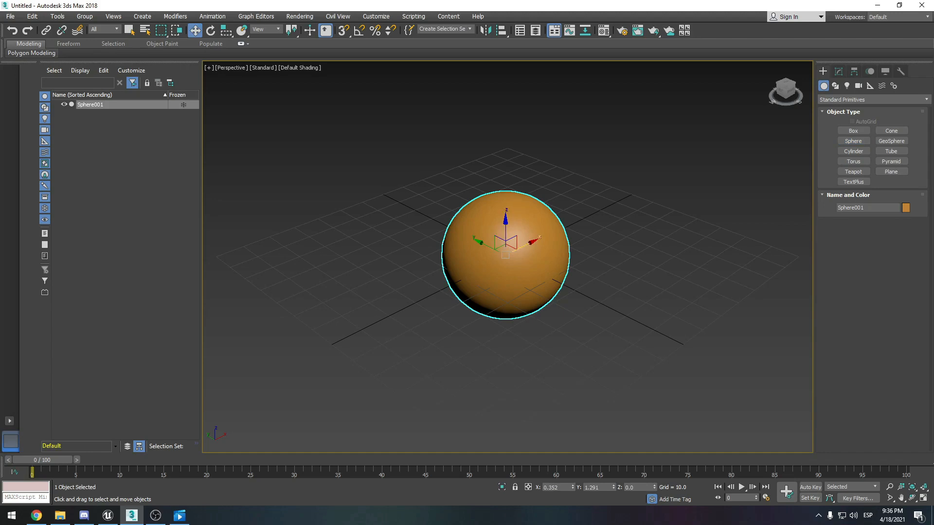
pyautogui.moveTo(505, 221); pyautogui.dragTo(505, 184)
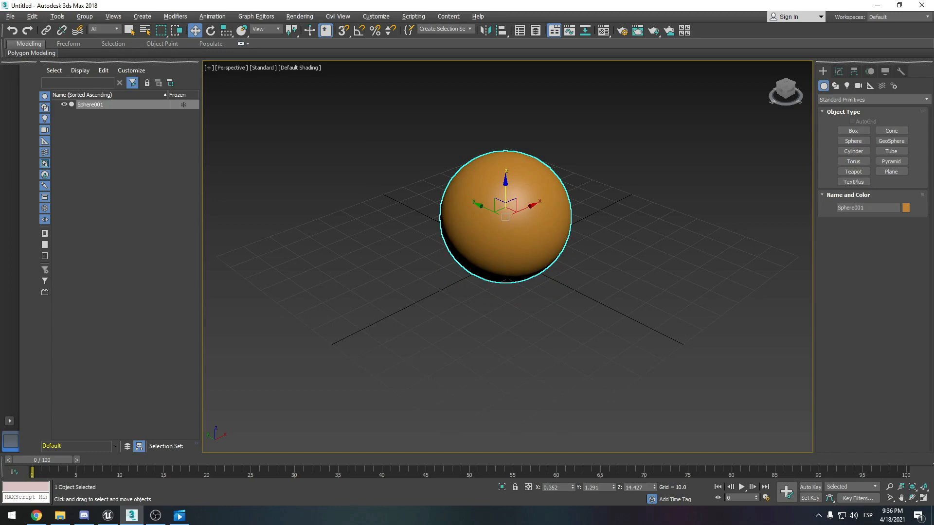
# Display edged faces in the viewport and convert the sphere to an Editable Poly.
pyautogui.keyDown('alt'); pyautogui.moveTo(505, 184); pyautogui.dragTo(466, 166, button='middle'); pyautogui.keyUp('alt')
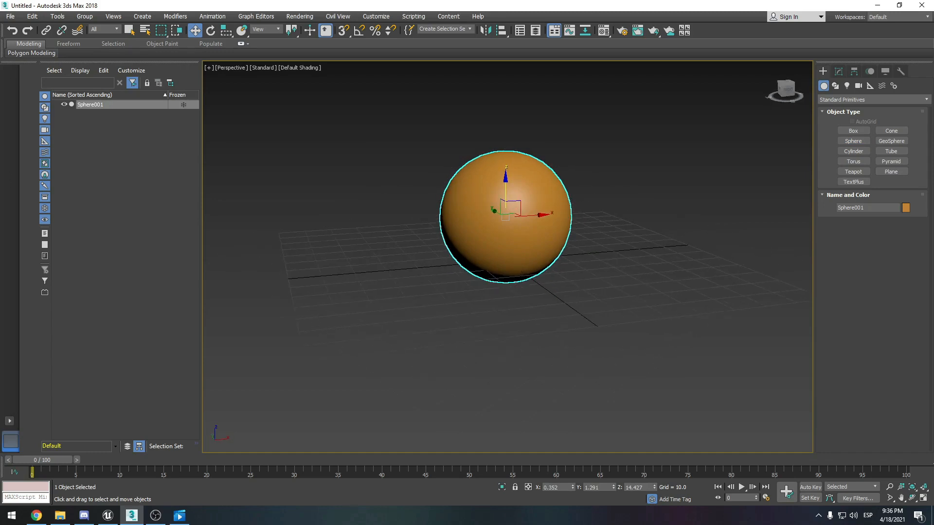
pyautogui.press('F4')
pyautogui.rightClick(600, 237)
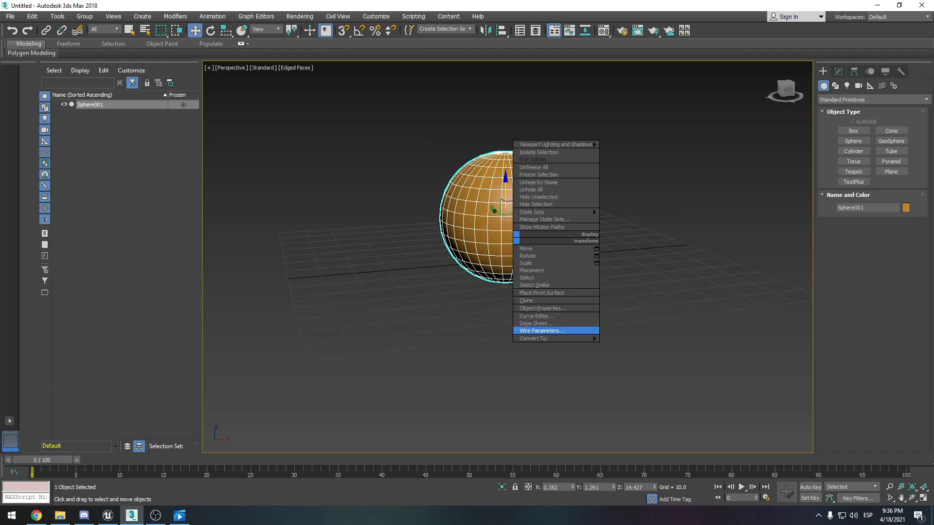
pyautogui.moveTo(559, 339)
pyautogui.click(634, 345)
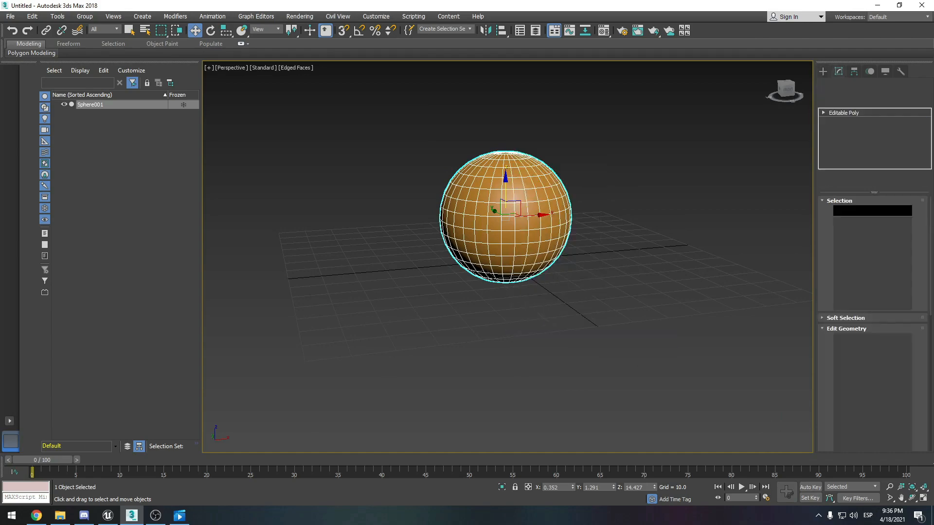
pyautogui.keyDown('alt'); pyautogui.moveTo(574, 291); pyautogui.dragTo(686, 300, button='middle'); pyautogui.keyUp('alt')
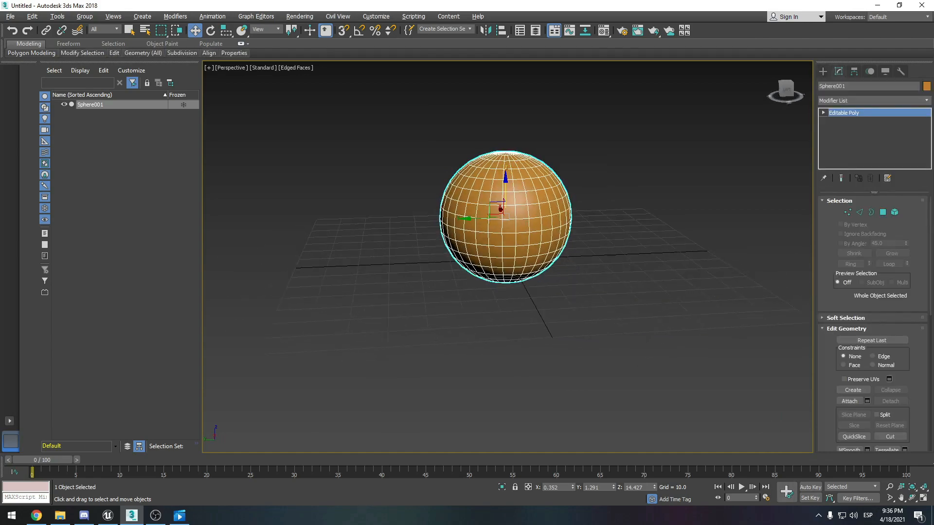
# Undo the sphere's Editable Poly conversion and set its segments to 61.
pyautogui.keyDown('alt'); pyautogui.moveTo(495, 231); pyautogui.dragTo(516, 210, button='middle'); pyautogui.keyUp('alt')
pyautogui.scroll(3, 515, 210)
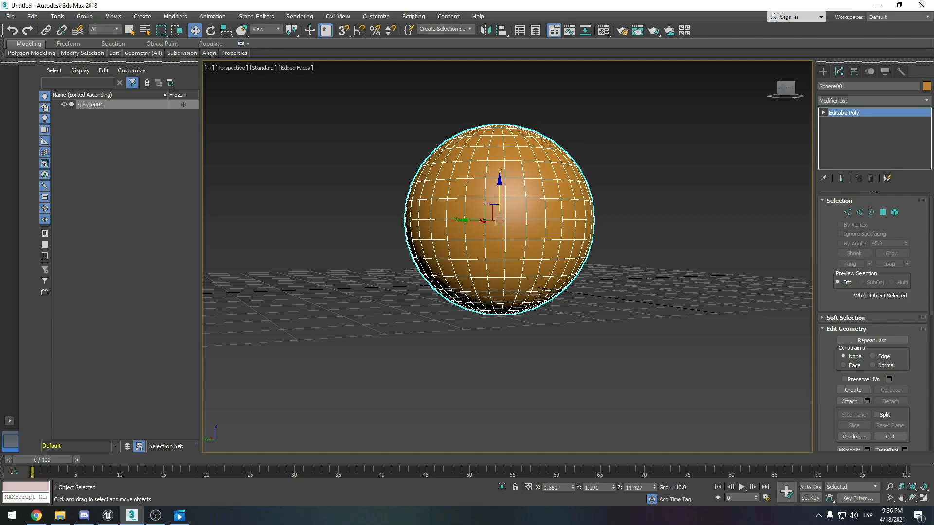
pyautogui.keyDown('alt'); pyautogui.moveTo(515, 209); pyautogui.dragTo(497, 218, button='middle'); pyautogui.keyUp('alt')
pyautogui.hotkey('ctrl', 'z')
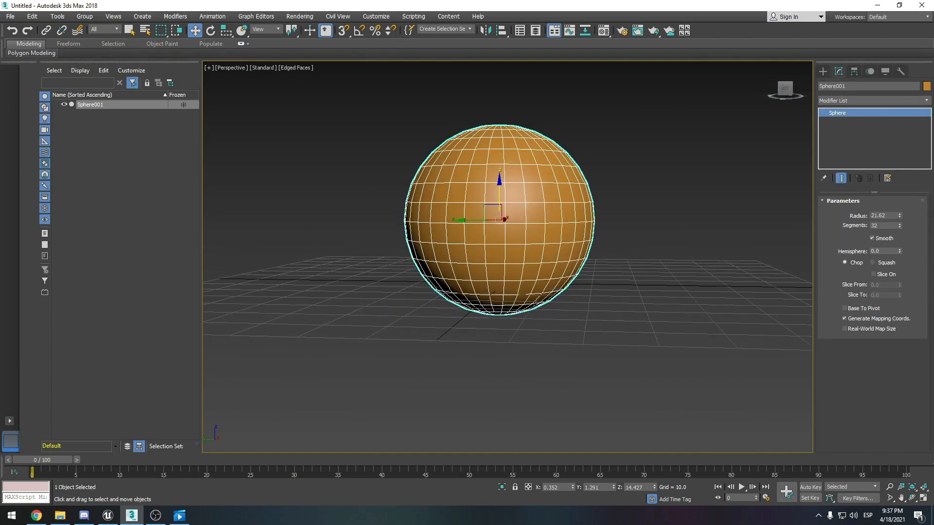
pyautogui.moveTo(900, 225); pyautogui.dragTo(899, 211)
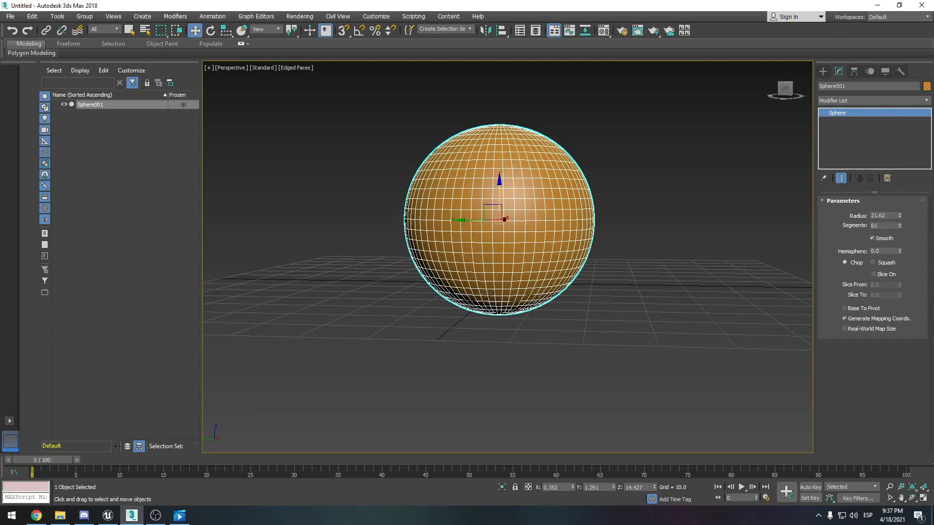
# Convert the 61-segment sphere to an Editable Poly.
pyautogui.rightClick(539, 226)
pyautogui.moveTo(564, 327)
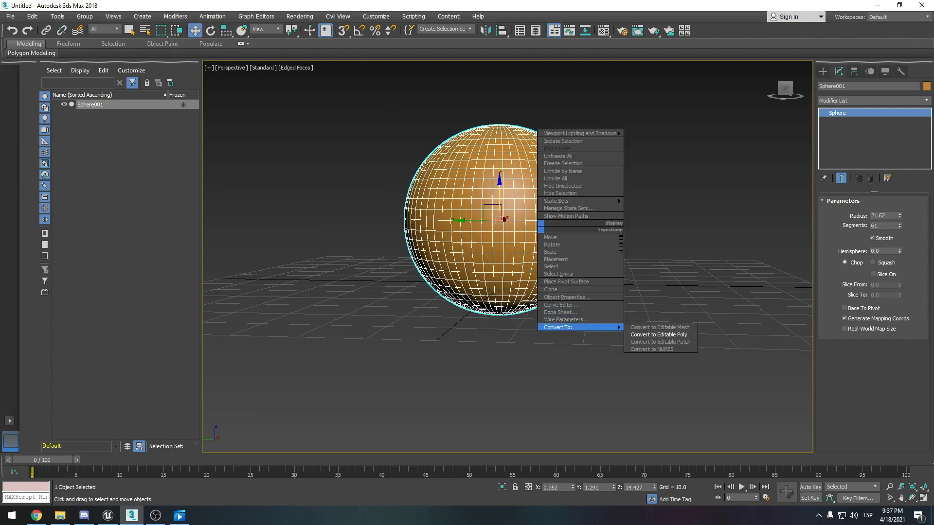
pyautogui.click(658, 335)
# Try offsetting the sphere from the origin along the Y axis, undoing the first move and repeating it to about Y 30.7.
pyautogui.keyDown('alt'); pyautogui.moveTo(632, 291); pyautogui.dragTo(652, 308, button='middle'); pyautogui.keyUp('alt')
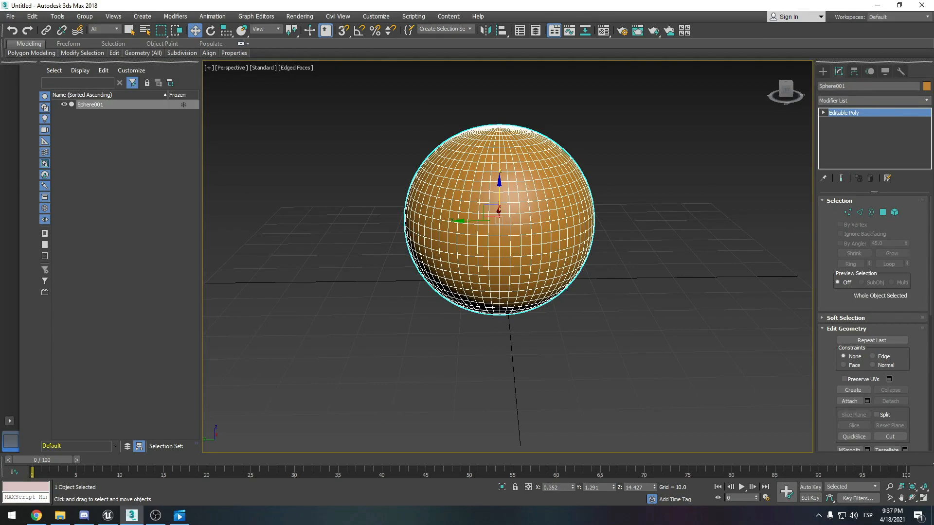
pyautogui.moveTo(470, 221); pyautogui.dragTo(374, 221)
pyautogui.click(277, 209)
pyautogui.click(499, 235)
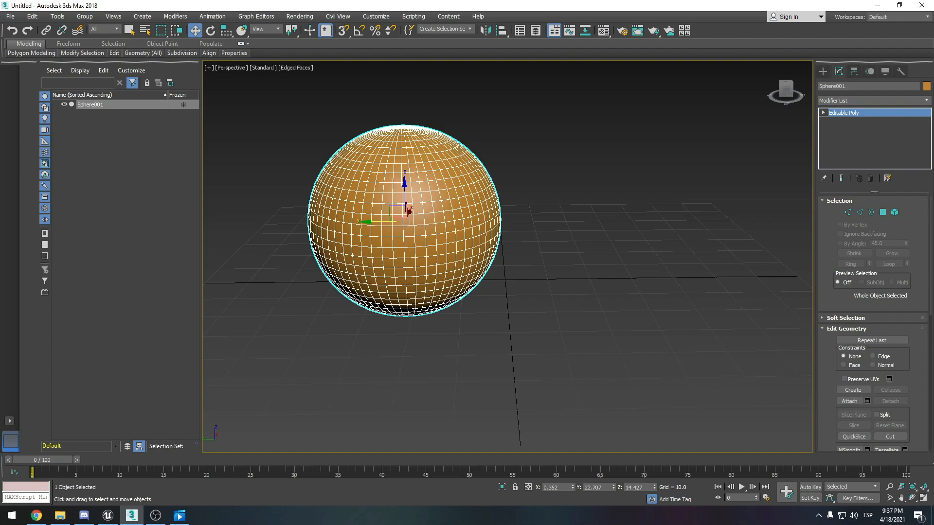
pyautogui.hotkey('ctrl', 'z')
pyautogui.moveTo(473, 221); pyautogui.dragTo(338, 222)
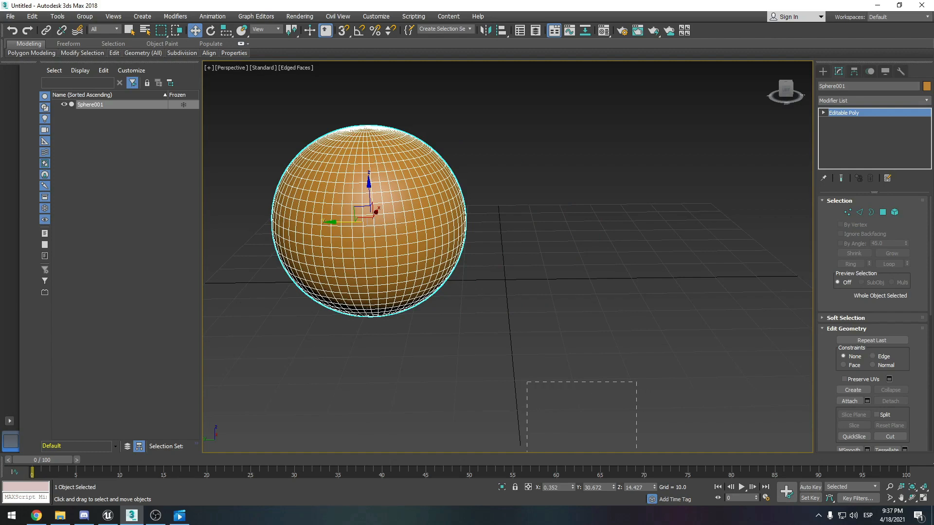
pyautogui.moveTo(636, 450)
pyautogui.mouseDown()
pyautogui.moveTo(648, 412)
pyautogui.moveTo(649, 451)
pyautogui.moveTo(632, 417)
pyautogui.moveTo(642, 451)
pyautogui.mouseUp()
pyautogui.click(389, 229)
# Center the sphere at the world origin by resetting its X, Y and Z position to 0.
pyautogui.rightClick(572, 487)
pyautogui.rightClick(613, 487)
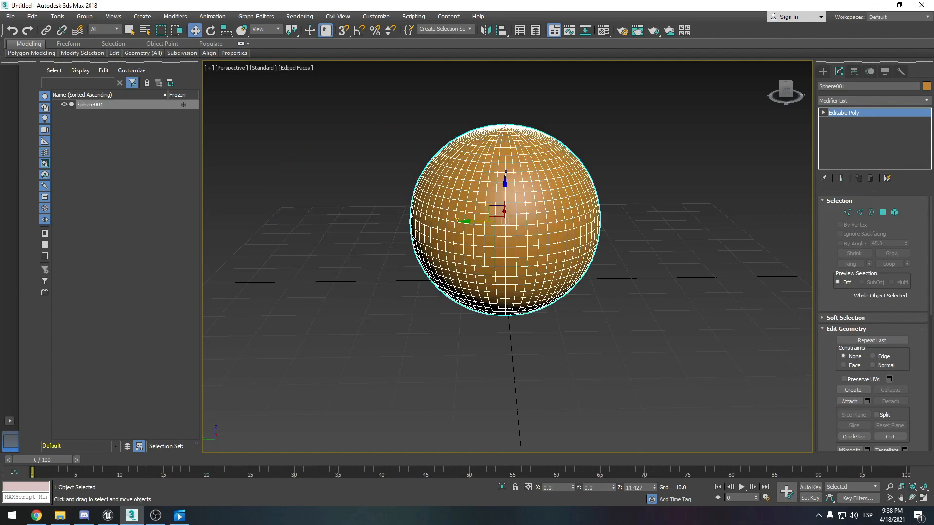
pyautogui.rightClick(654, 487)
# Clone the sphere as a single independent copy along Y, and undo the offset so the copy sits at the origin.
pyautogui.keyDown('alt'); pyautogui.moveTo(602, 330); pyautogui.dragTo(644, 314, button='middle'); pyautogui.keyUp('alt')
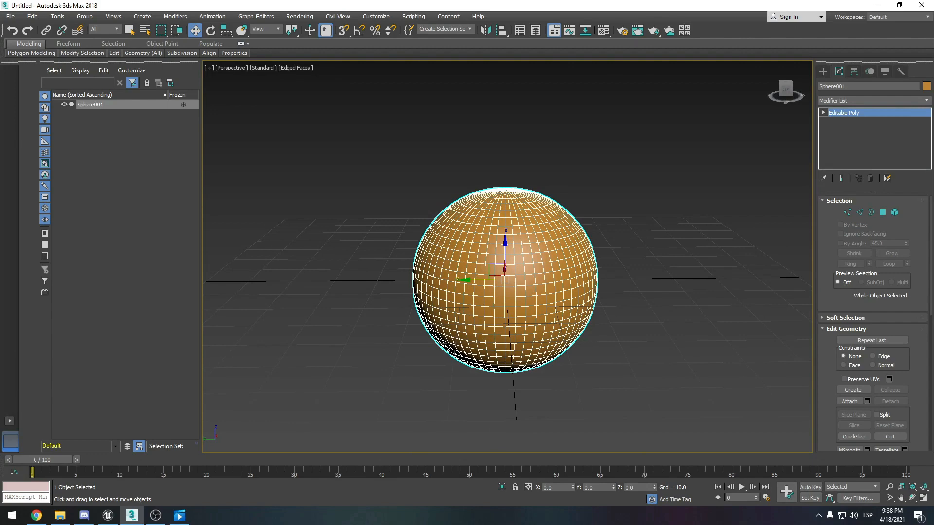
pyautogui.keyDown('shift'); pyautogui.moveTo(501, 273); pyautogui.dragTo(353, 272); pyautogui.keyUp('shift')
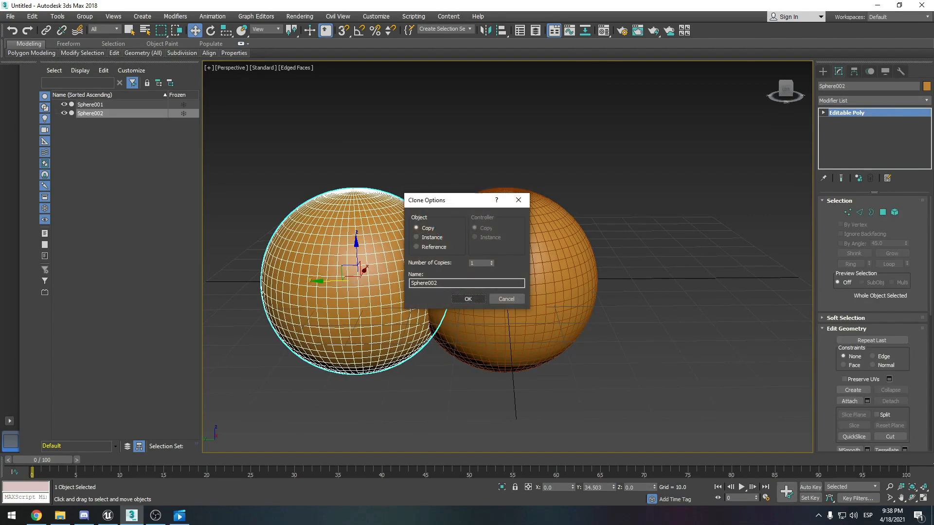
pyautogui.press('Return')
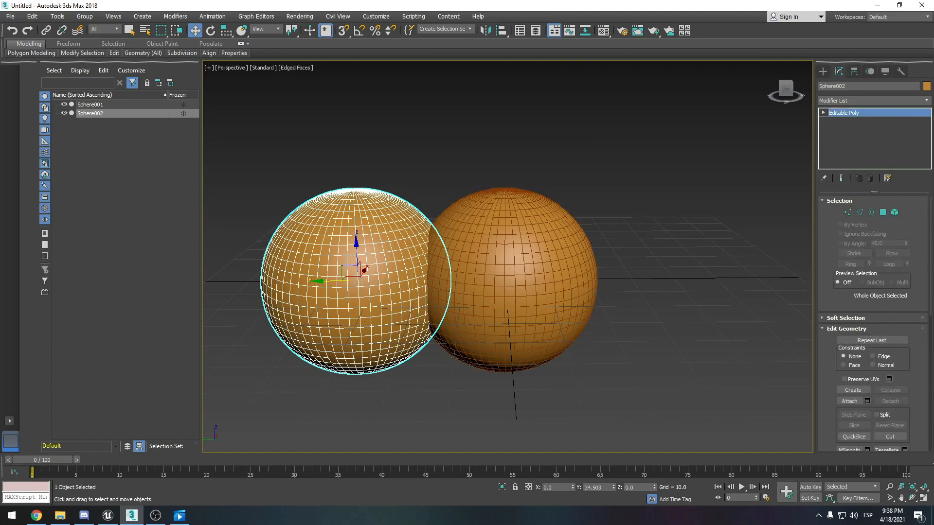
pyautogui.hotkey('ctrl', 'z')
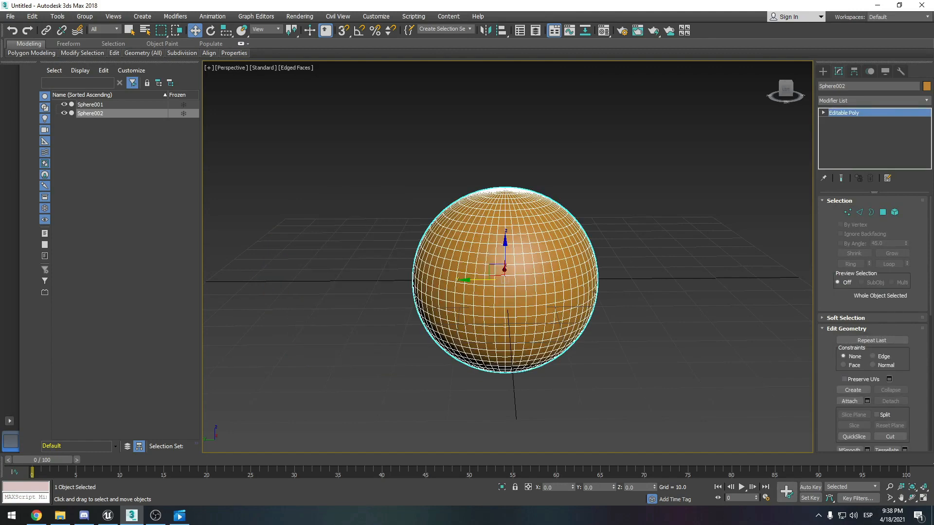
# Hide the duplicate Sphere002 while leaving Sphere001 visible, and select Sphere001.
pyautogui.click(65, 104)
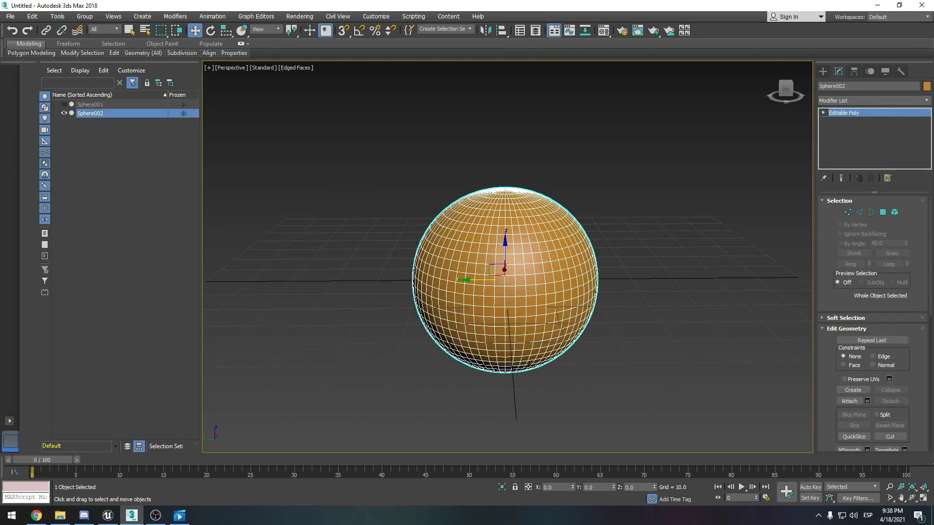
pyautogui.click(64, 113)
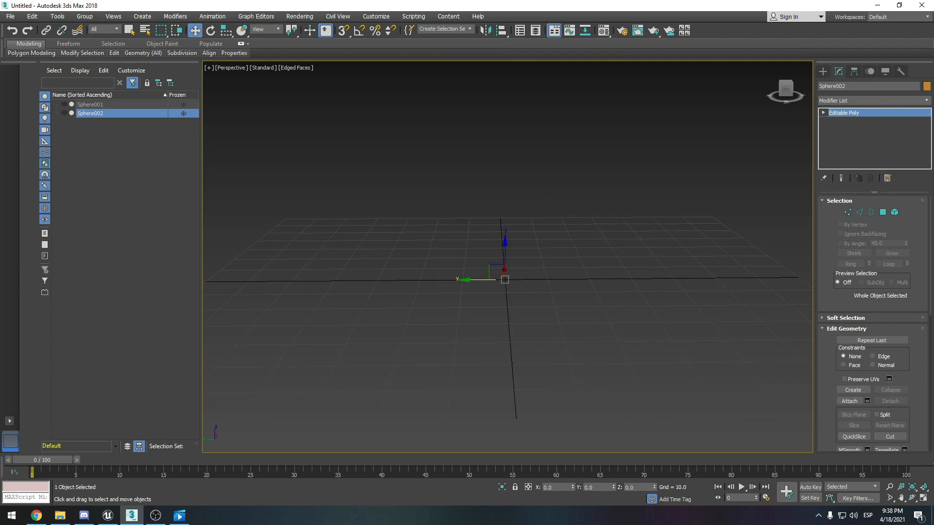
pyautogui.click(63, 105)
pyautogui.click(487, 301)
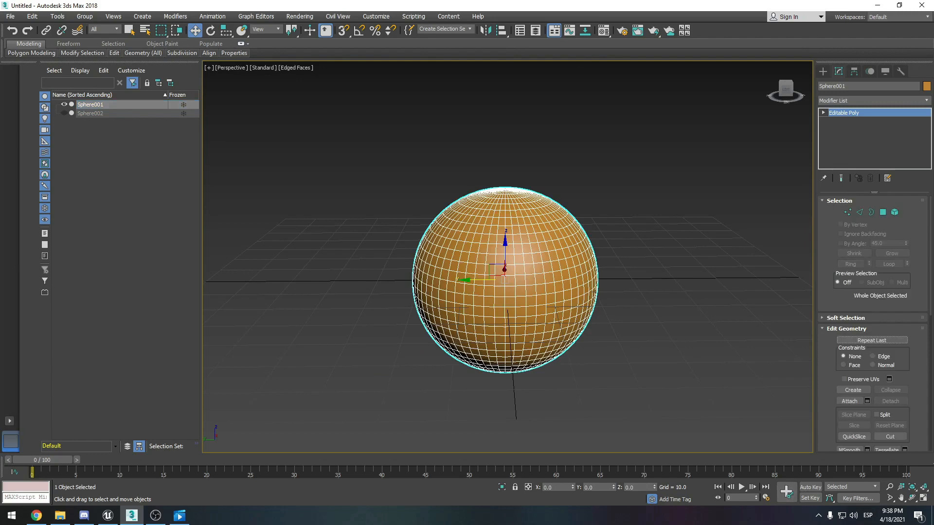
pyautogui.click(91, 113)
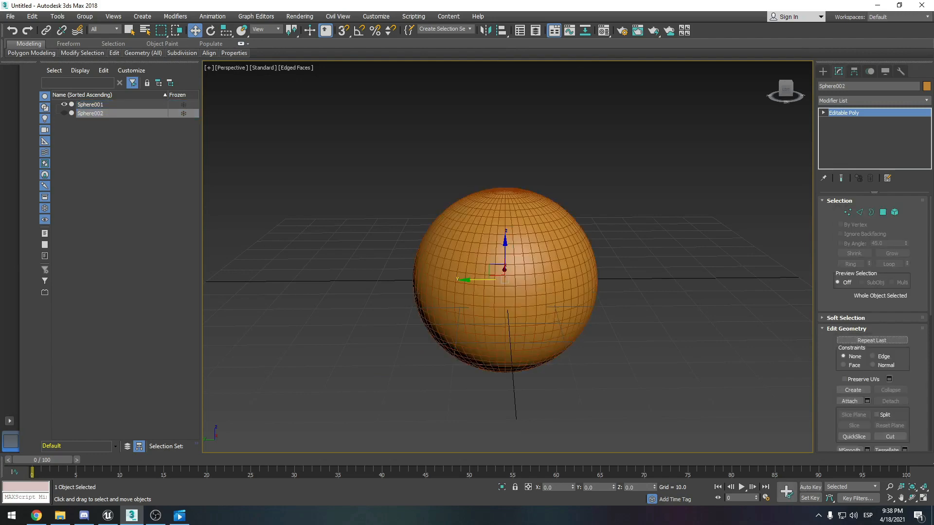
pyautogui.click(91, 104)
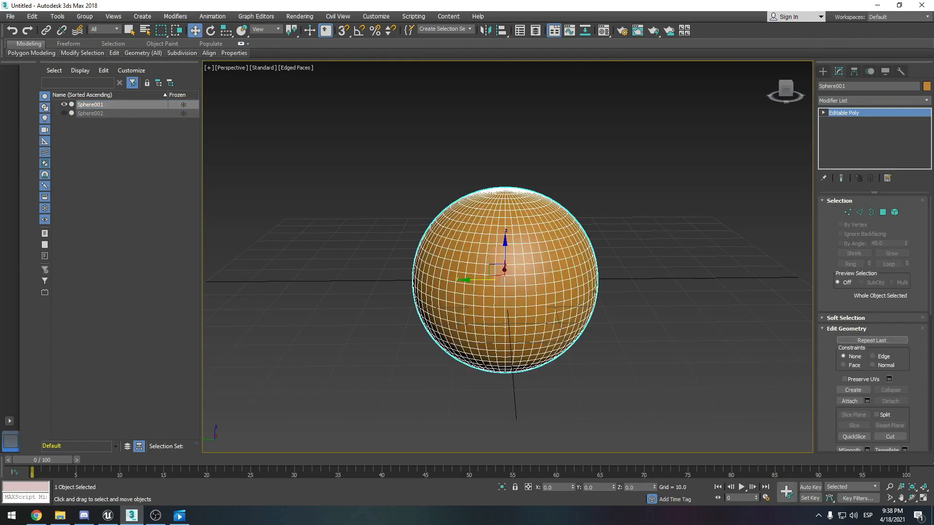
pyautogui.click(10, 16)
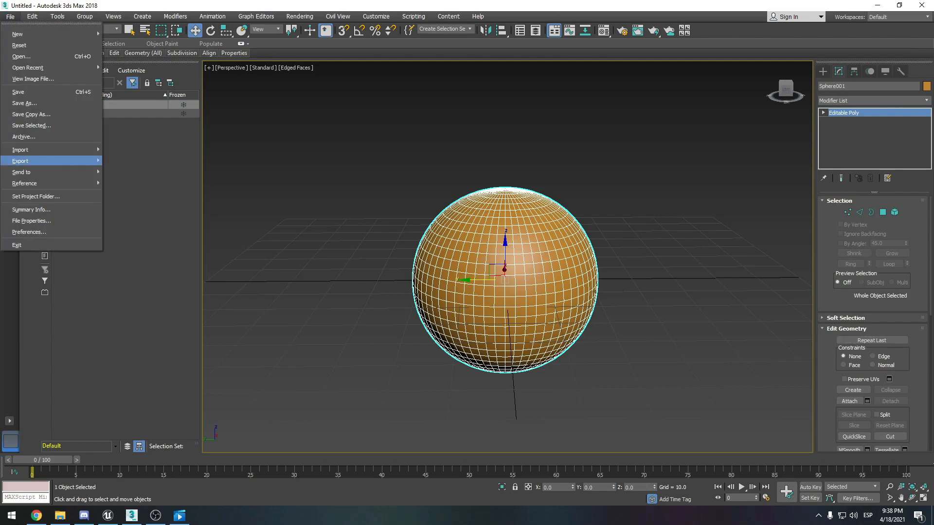
pyautogui.moveTo(29, 161)
pyautogui.click(137, 179)
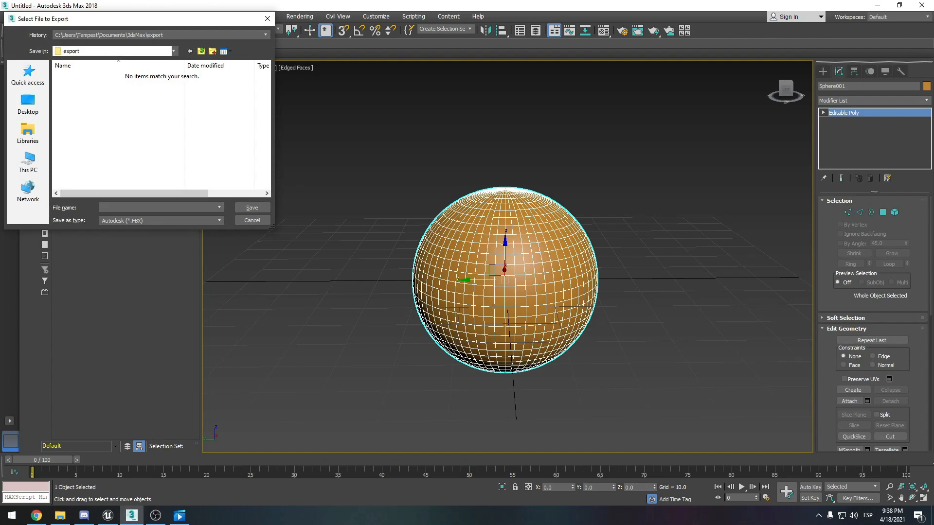
pyautogui.click(252, 221)
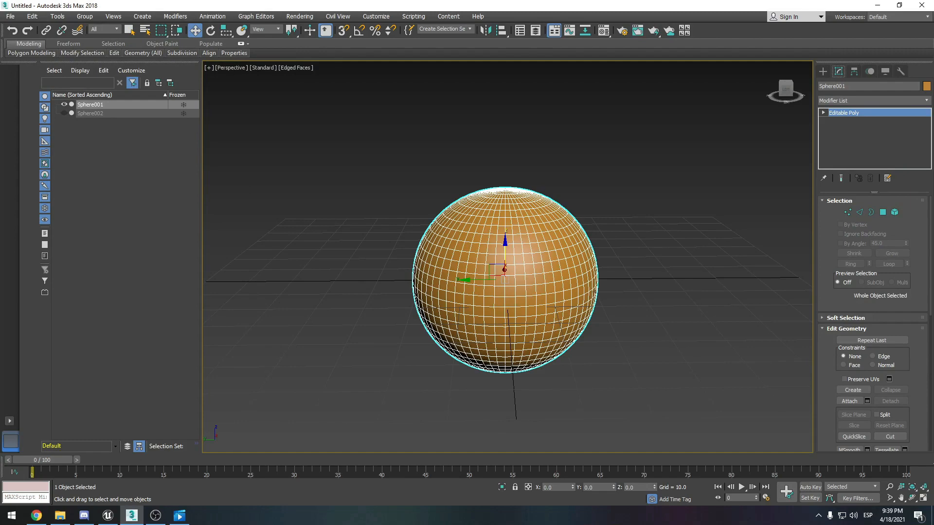
# Export Sphere001 as the FBX file M_Spellcore02 into the Tutorial meshes folder, using the Autodesk Media & Entertainment preset.
pyautogui.click(10, 16)
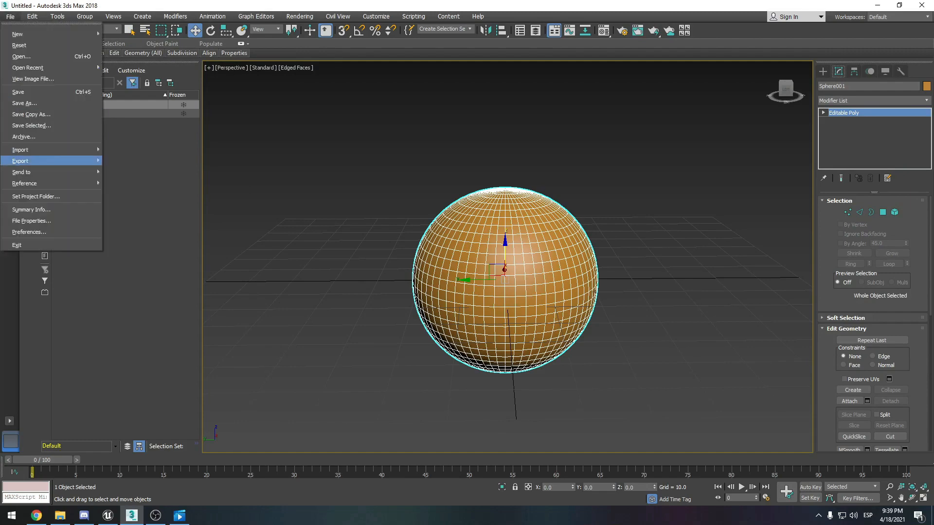
pyautogui.moveTo(29, 161)
pyautogui.click(137, 179)
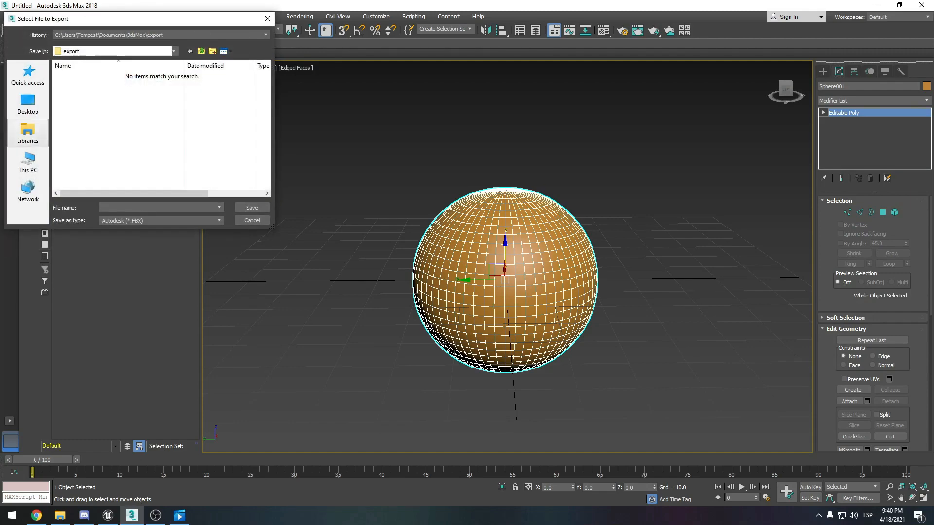
pyautogui.click(28, 76)
pyautogui.scroll(-1, 122, 146)
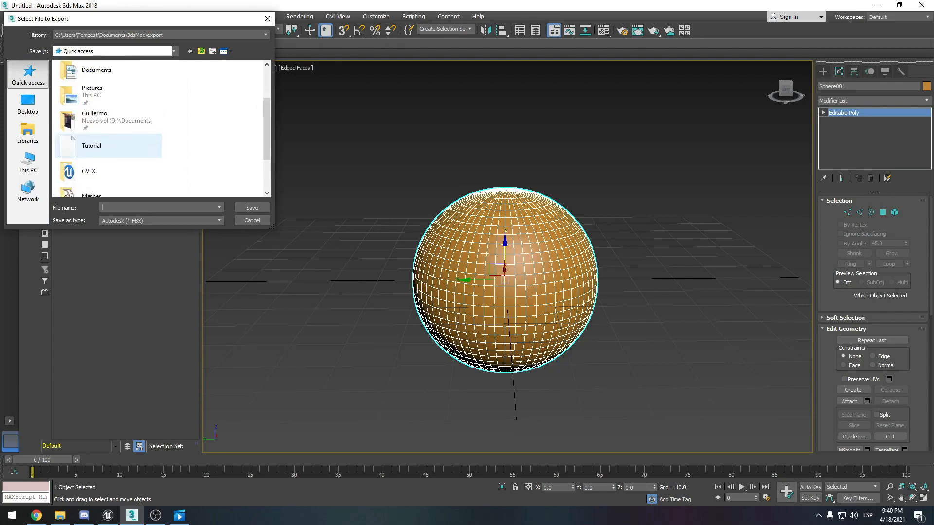
pyautogui.scroll(-1, 125, 146)
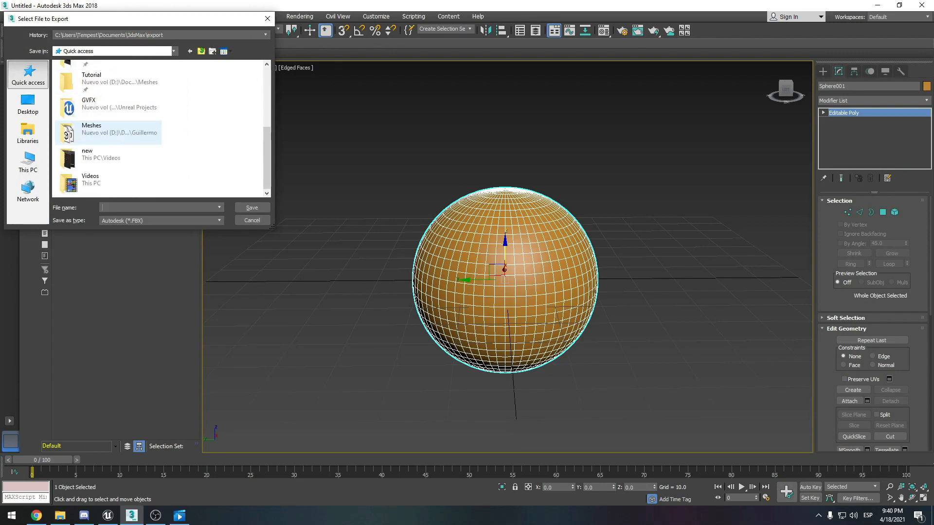
pyautogui.scroll(2, 127, 137)
pyautogui.scroll(-1, 112, 146)
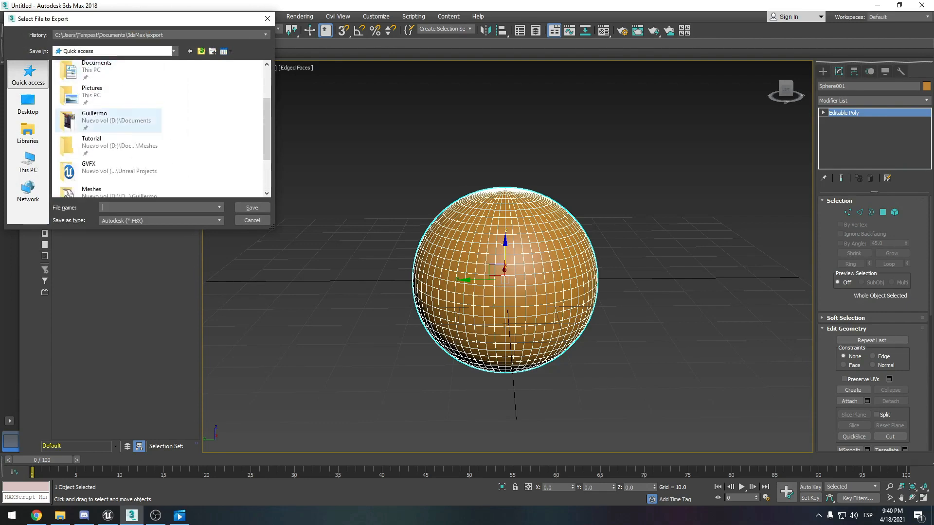
pyautogui.doubleClick(107, 144)
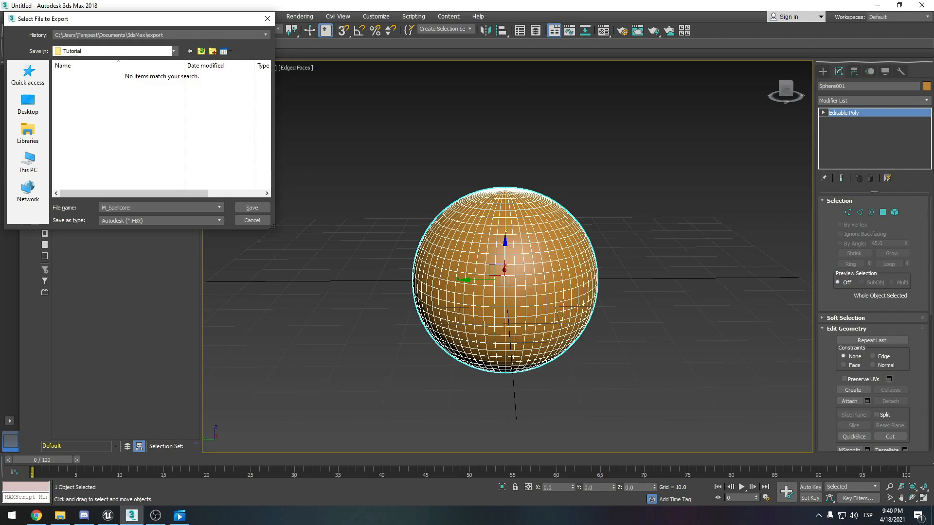
pyautogui.press('Return')
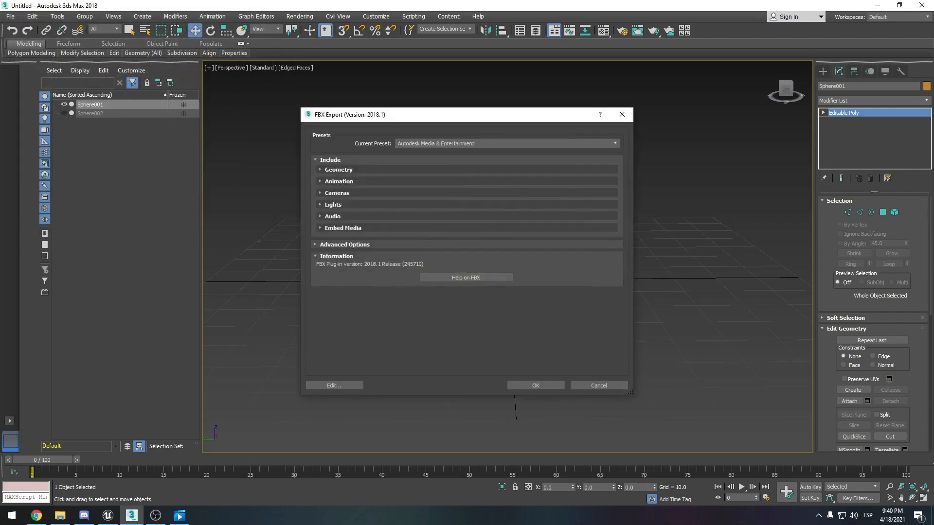
pyautogui.press('Return')
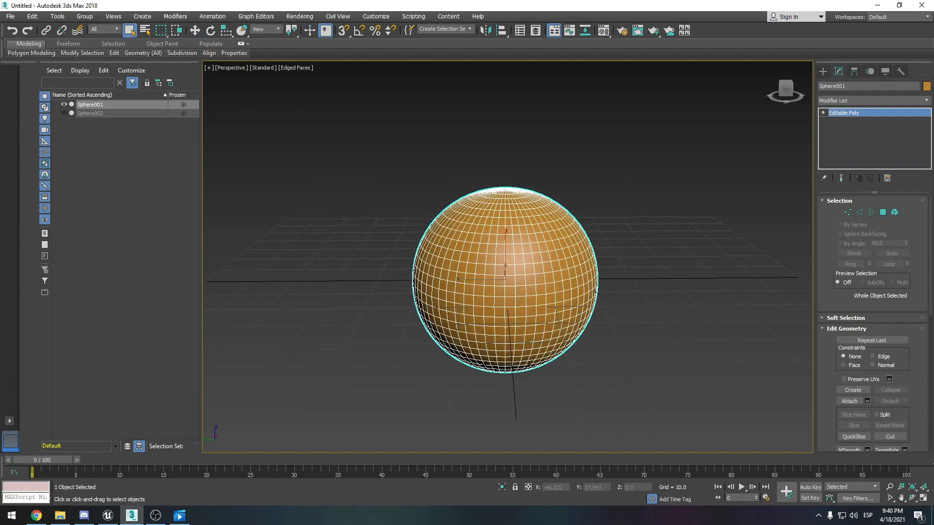
# Switch to Unreal Editor, import M_Spellcore02 into the Tutorials content folder as a static mesh with default options, and close the message log.
pyautogui.hotkey('alt', 'Tab')
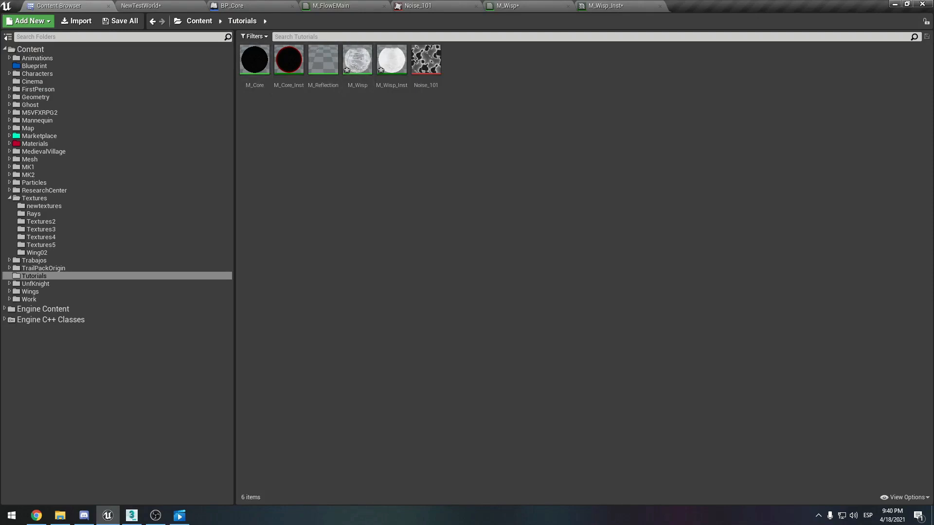
pyautogui.click(77, 21)
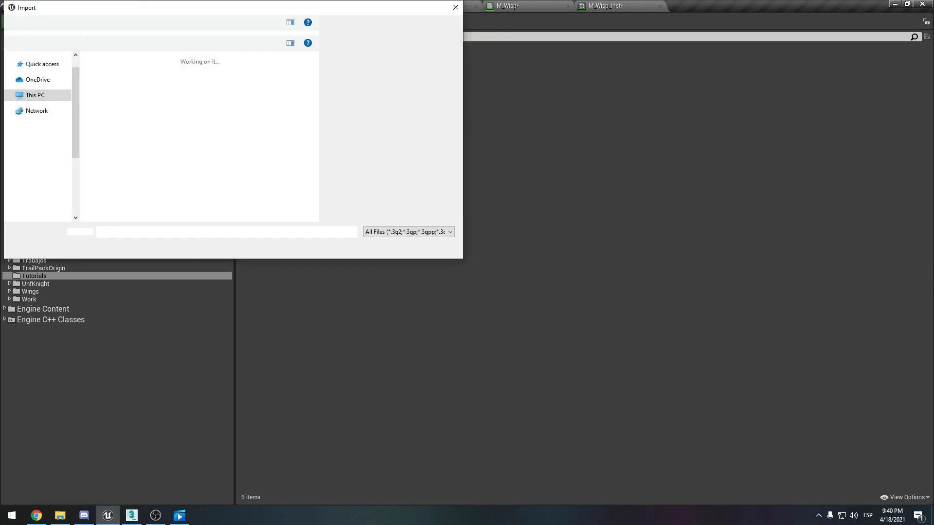
pyautogui.scroll(1, 44, 69)
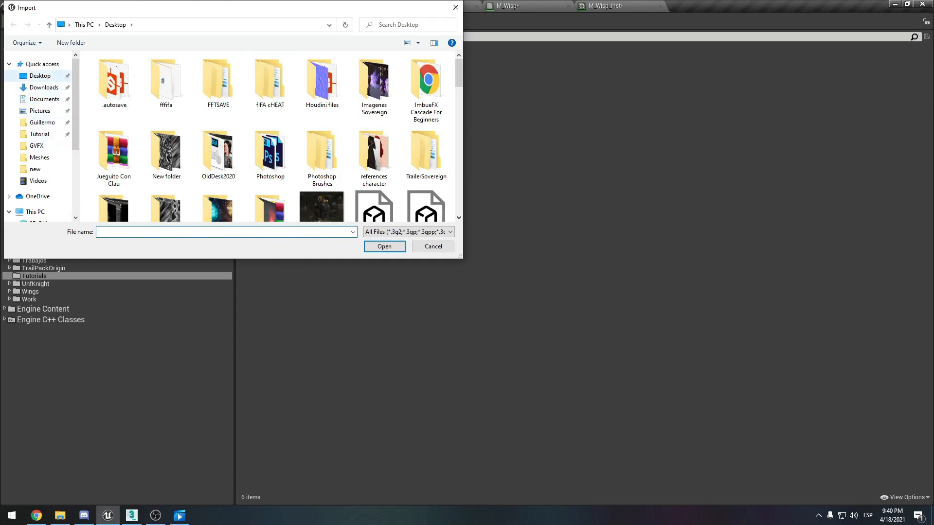
pyautogui.scroll(-1, 43, 99)
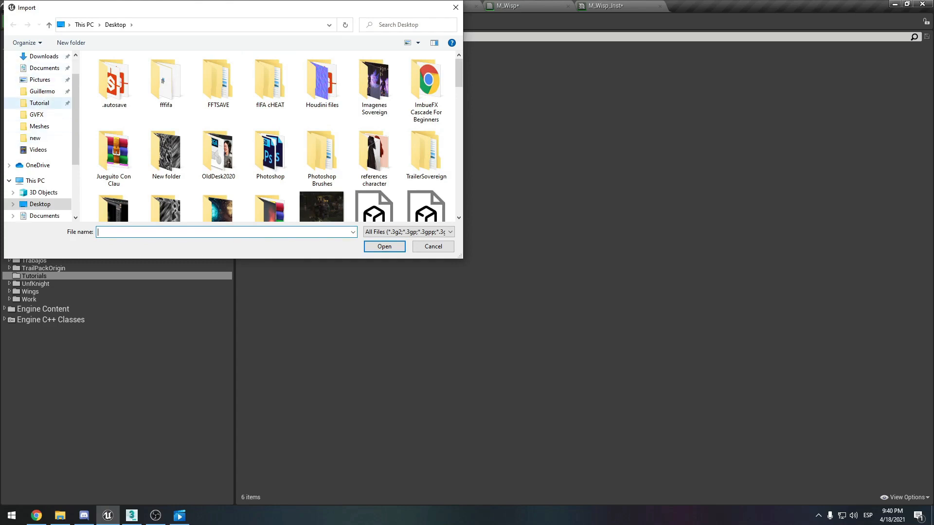
pyautogui.click(39, 102)
pyautogui.doubleClick(119, 71)
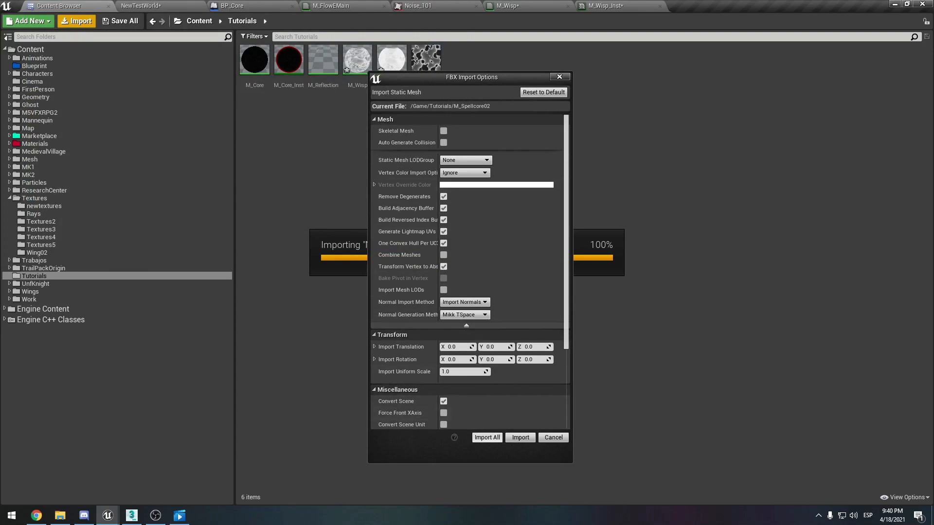
pyautogui.click(486, 437)
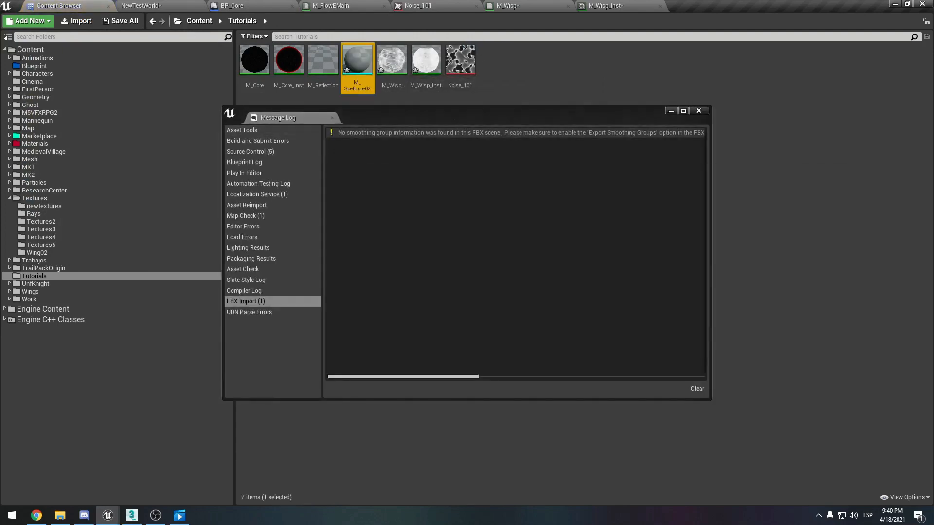
pyautogui.click(698, 111)
pyautogui.click(525, 170)
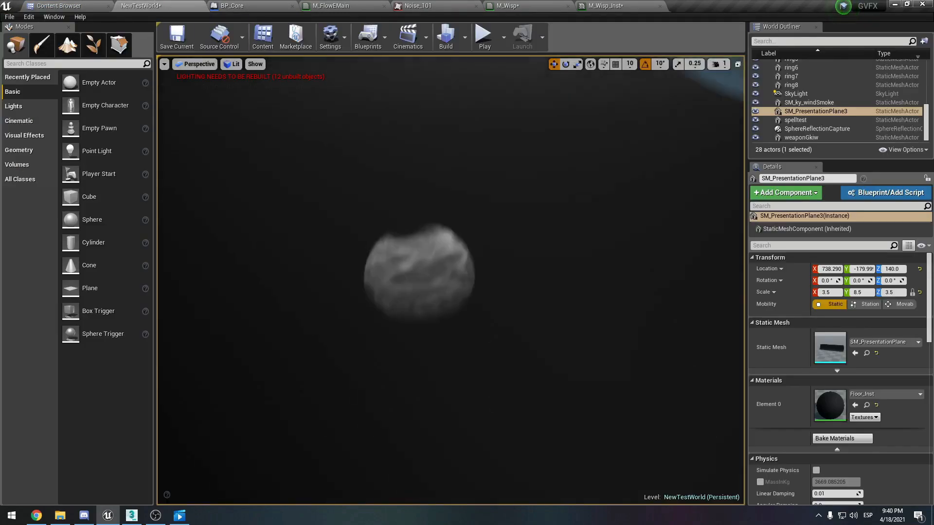
pyautogui.click(795, 119)
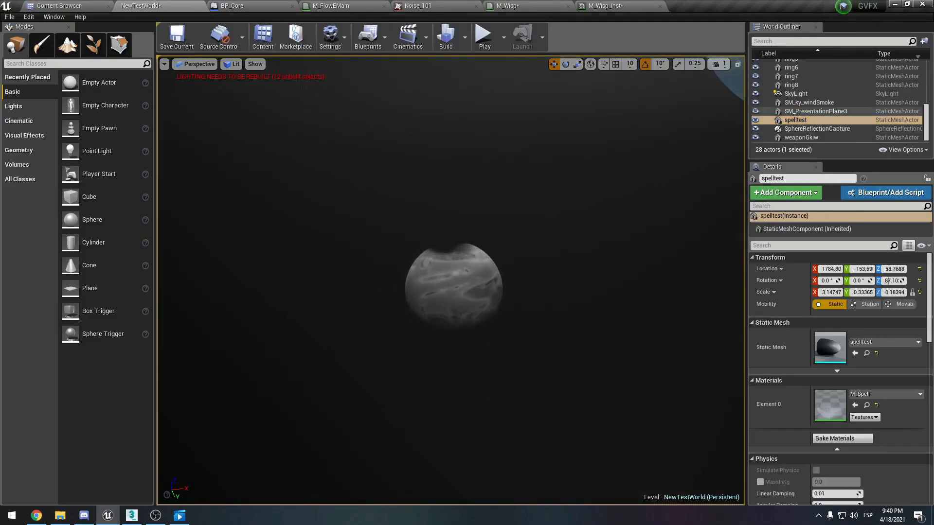
pyautogui.scroll(2, 836, 102)
pyautogui.scroll(5, 836, 100)
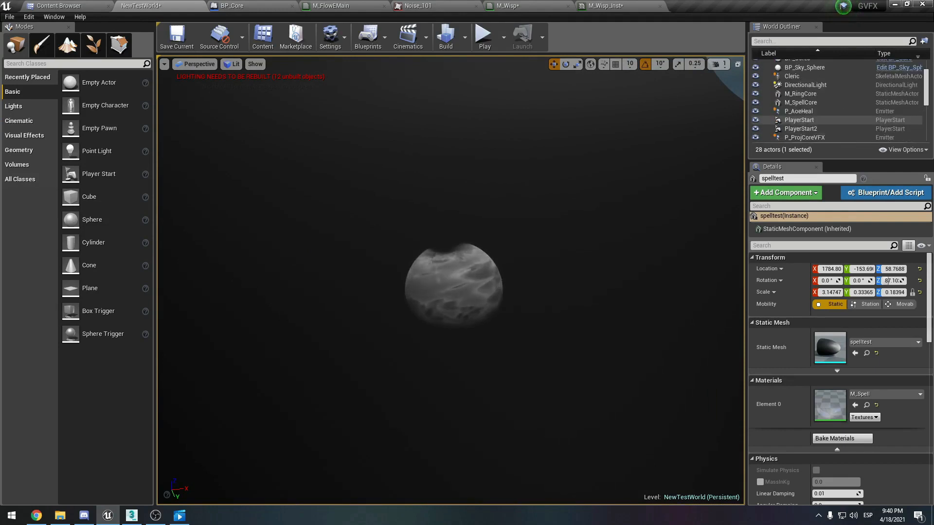
pyautogui.scroll(-3, 836, 102)
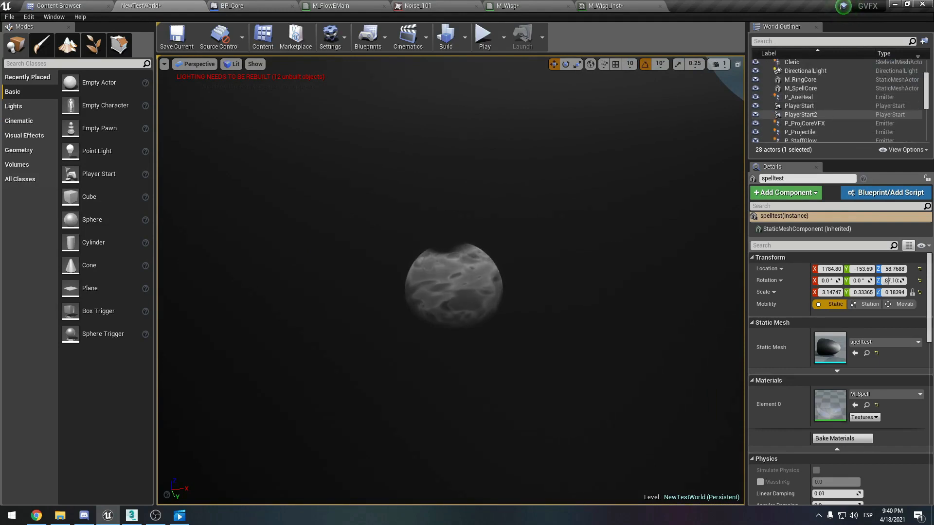
# Create an Actor Blueprint named BP_Core in the Tutorials content folder and open it for editing.
pyautogui.click(73, 6)
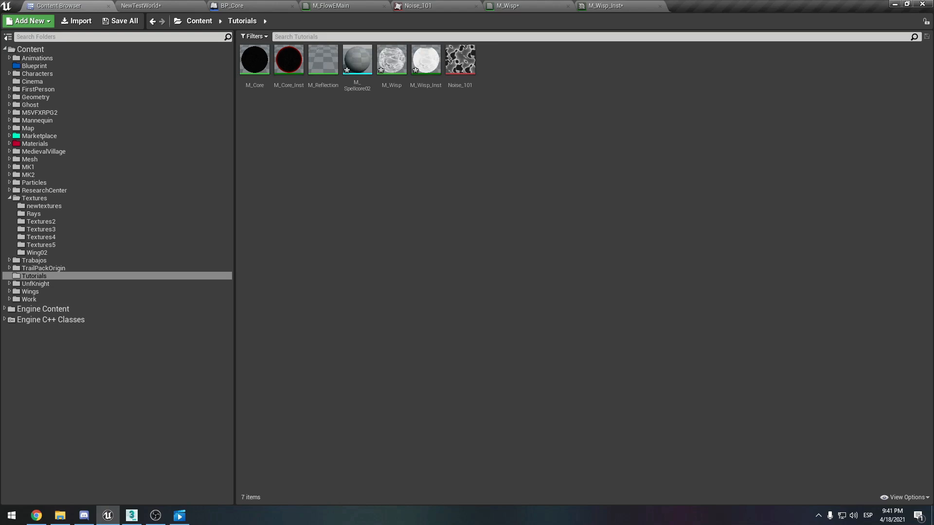
pyautogui.rightClick(503, 56)
pyautogui.click(539, 141)
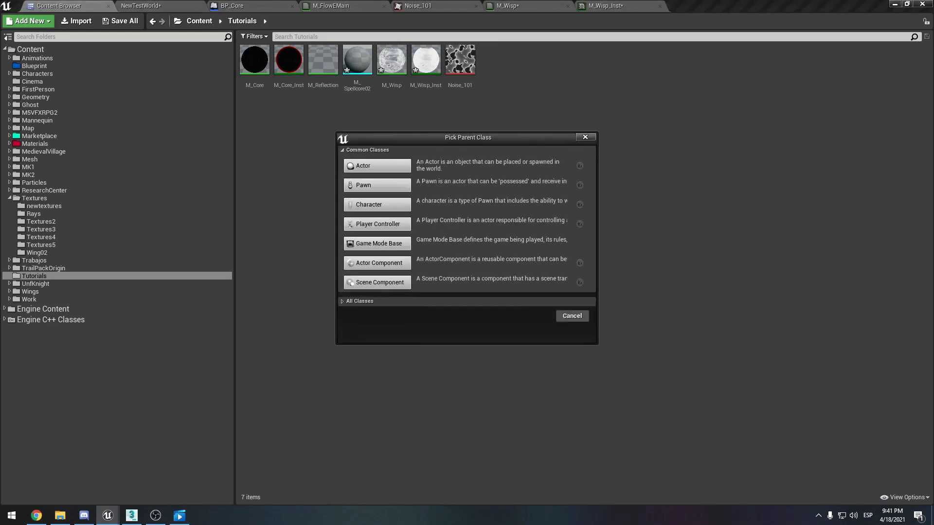
pyautogui.click(370, 165)
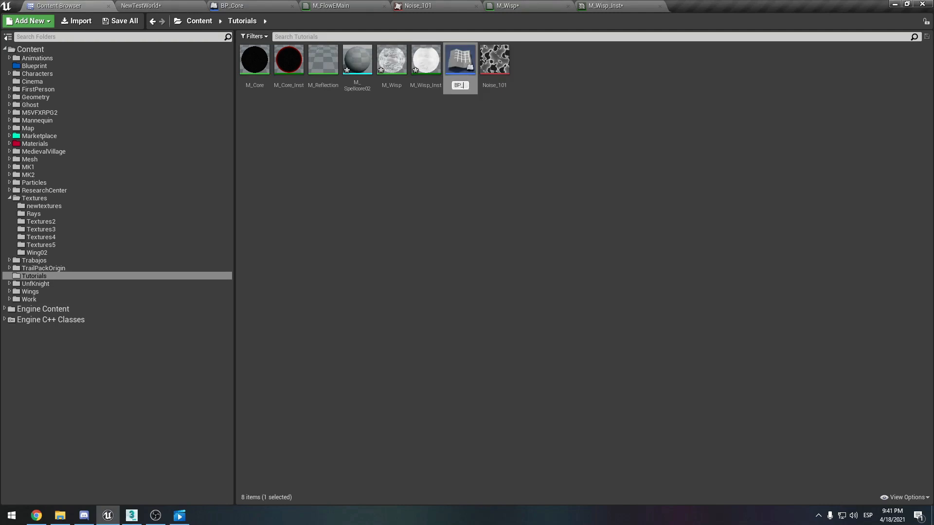
pyautogui.write('BP_Core')
pyautogui.press('Return')
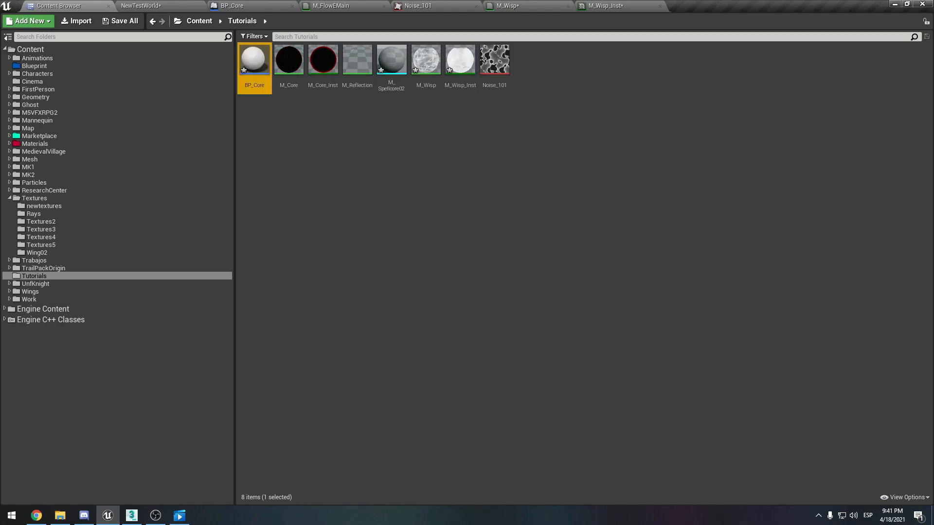
pyautogui.press('Return')
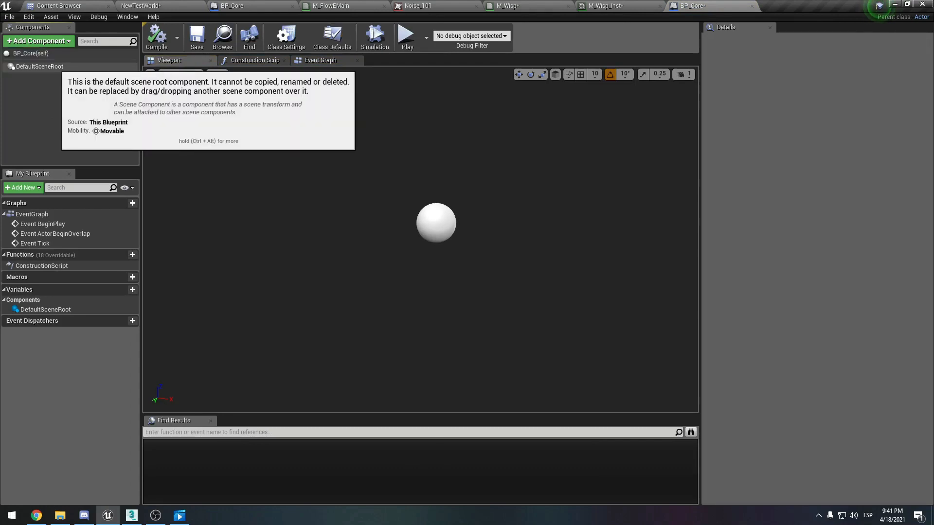
# Add the M_Spellcore02 static mesh from the Tutorials folder to BP_Core as a component.
pyautogui.click(61, 41)
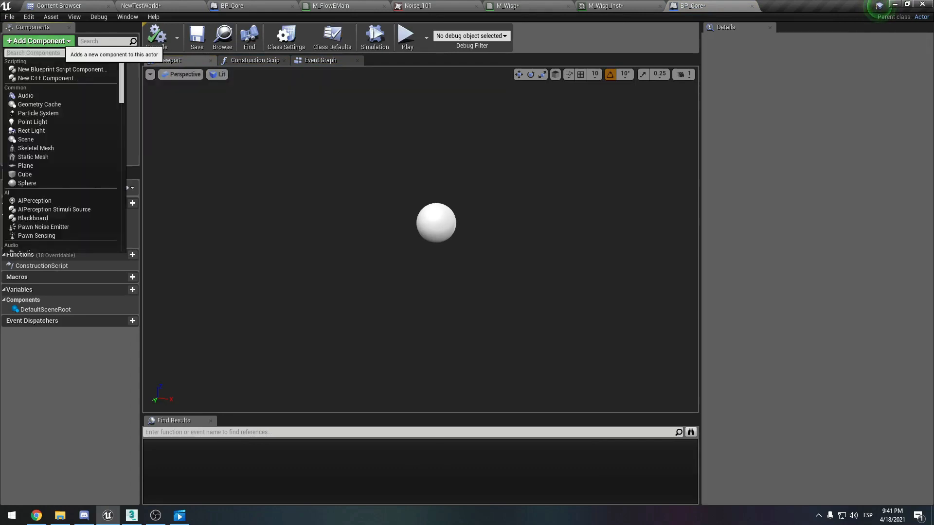
pyautogui.click(60, 42)
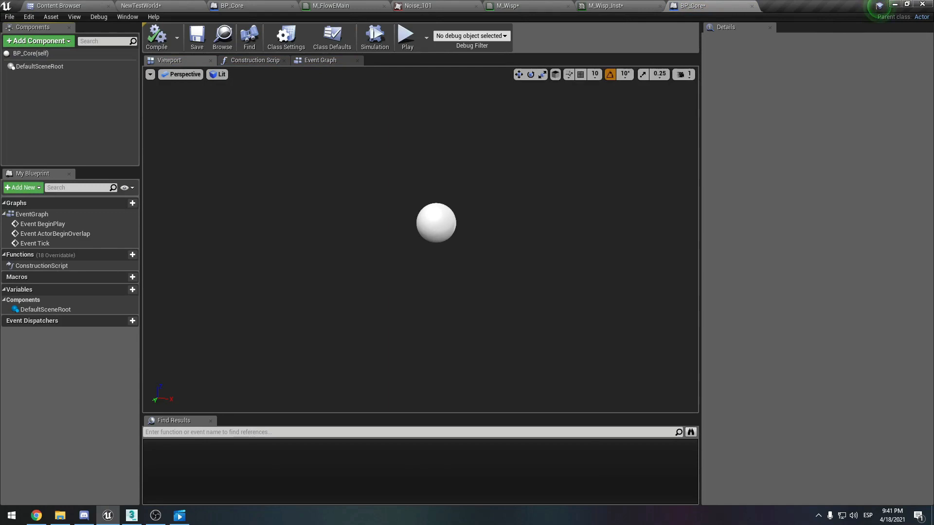
pyautogui.click(78, 6)
pyautogui.click(359, 171)
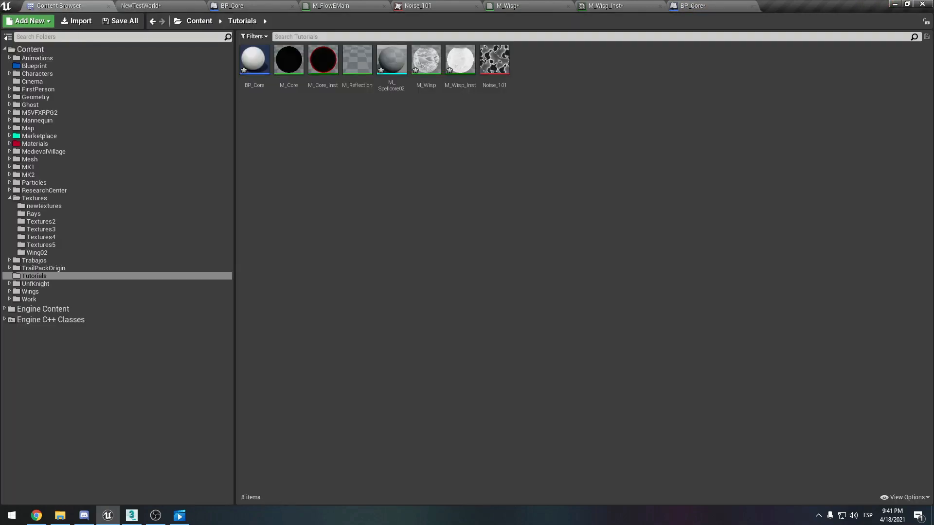
pyautogui.moveTo(391, 61); pyautogui.dragTo(30, 99)
pyautogui.click(51, 93)
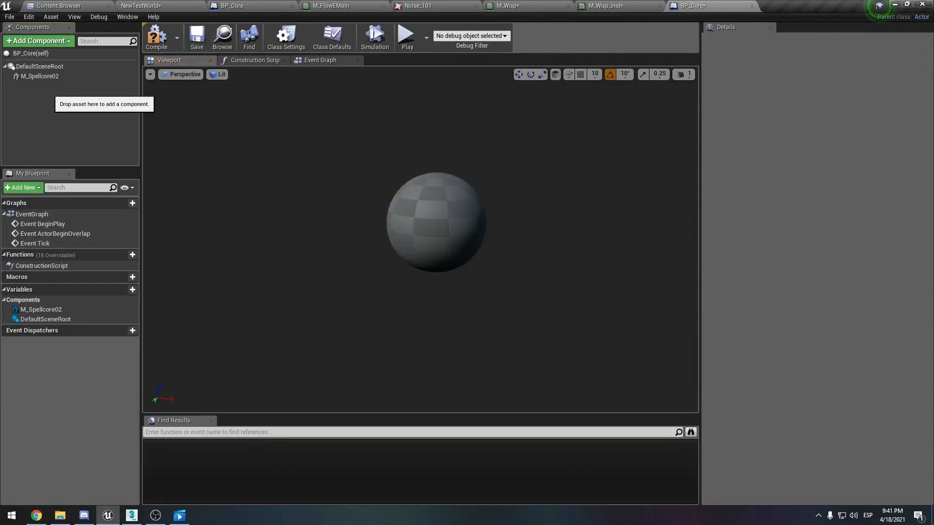
# Replace DefaultSceneRoot with the M_Spellcore02 component as the Blueprint's root, and compile BP_Core.
pyautogui.click(53, 78)
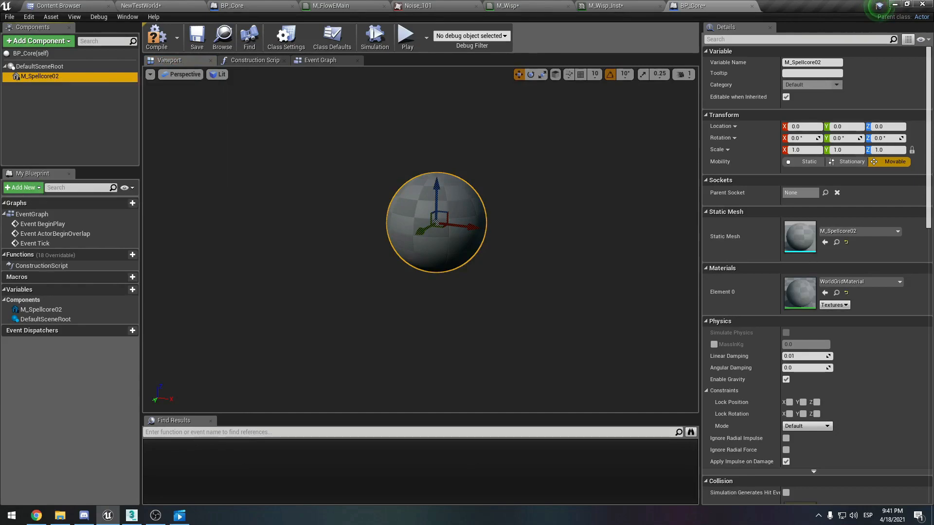
pyautogui.doubleClick(40, 66)
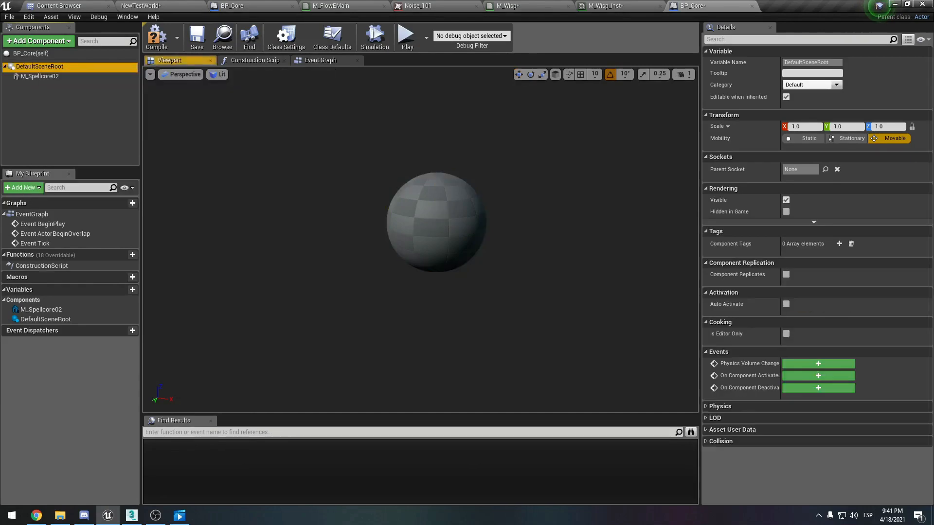
pyautogui.click(5, 67)
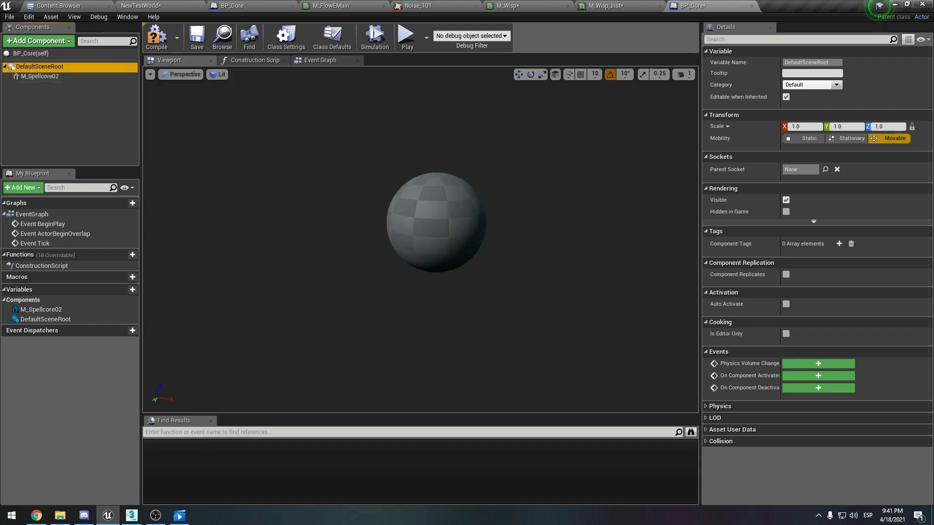
pyautogui.doubleClick(43, 77)
pyautogui.click(50, 93)
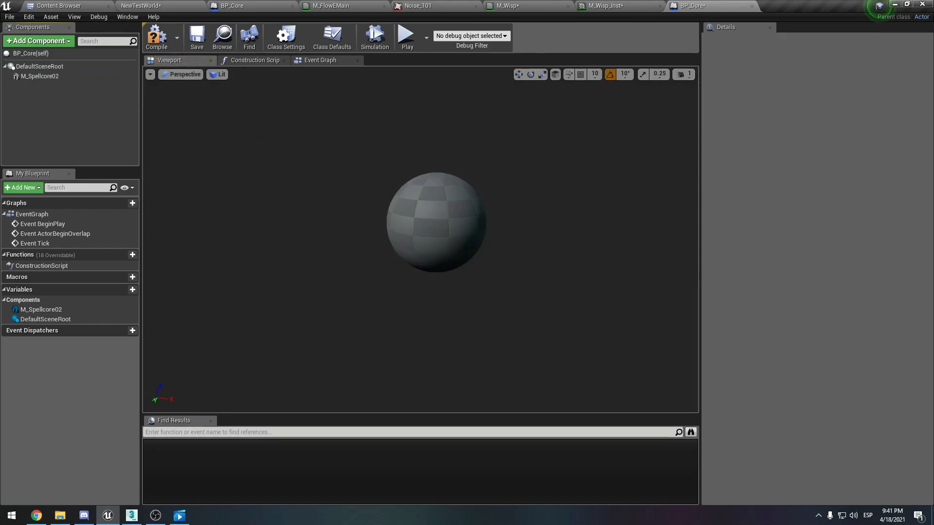
pyautogui.moveTo(45, 77); pyautogui.dragTo(41, 67)
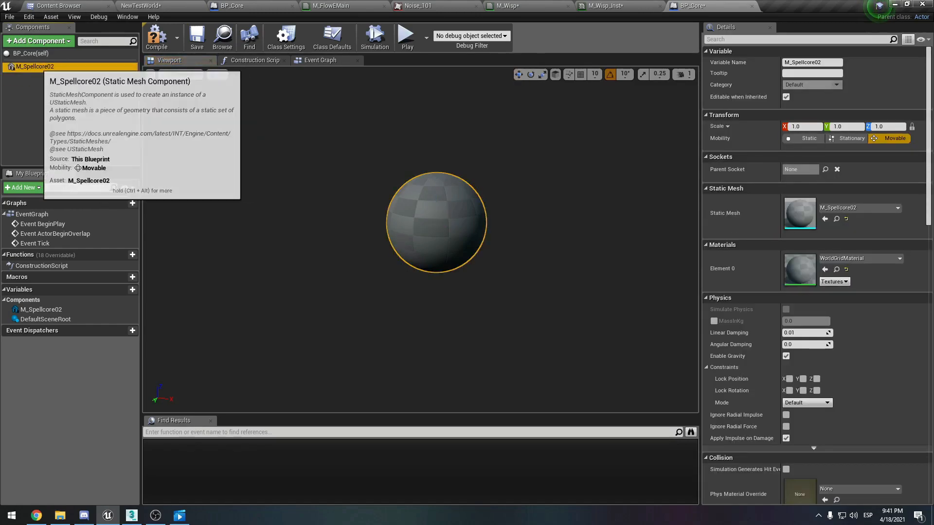
pyautogui.click(44, 76)
pyautogui.click(42, 69)
pyautogui.click(57, 87)
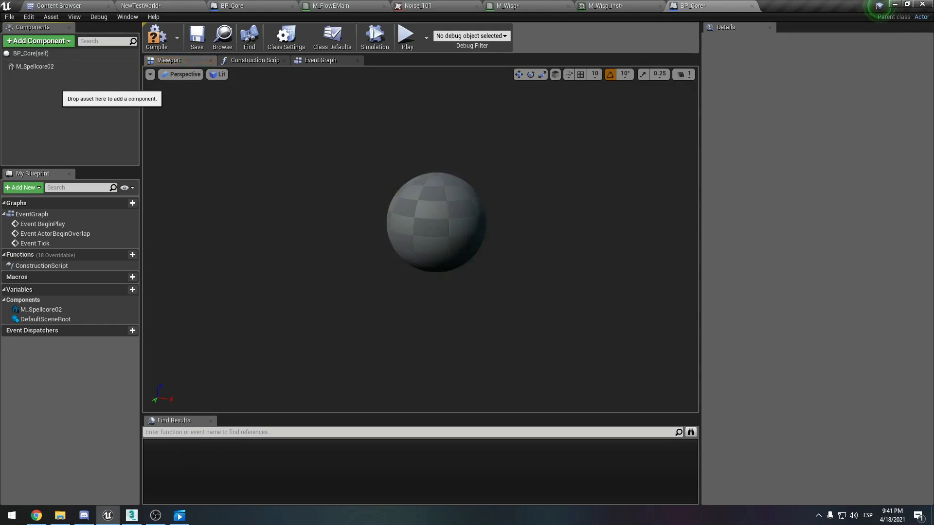
pyautogui.click(41, 69)
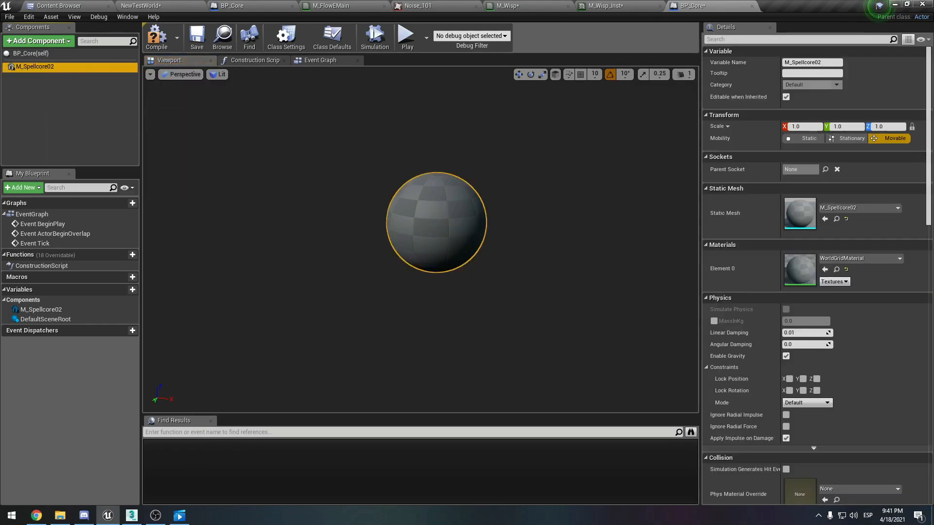
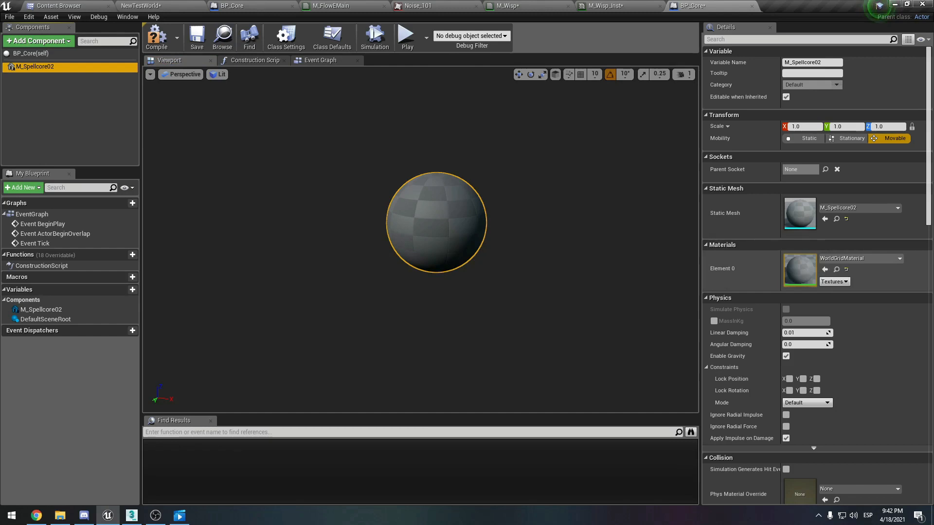
pyautogui.click(156, 39)
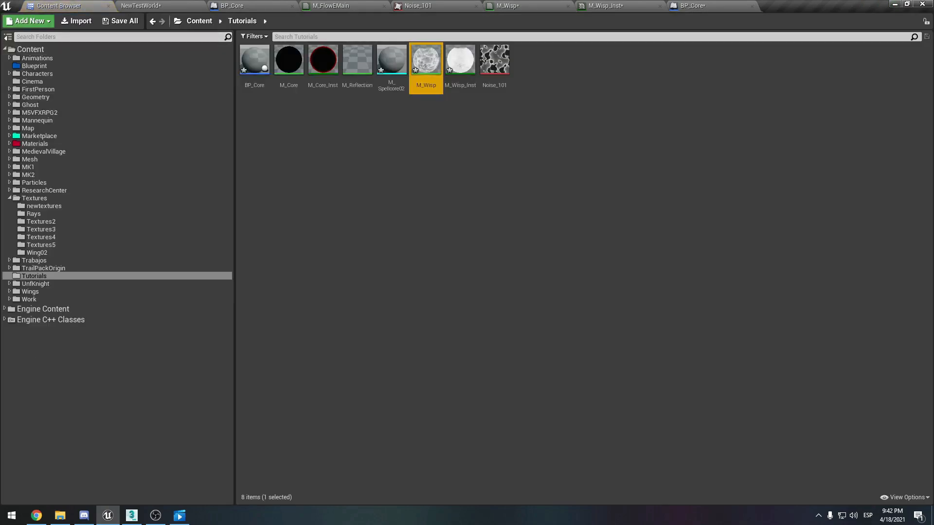
# Assign the M_Core_Inst material from the Tutorials folder to Element 0 of the M_Spellcore02 component.
pyautogui.click(340, 146)
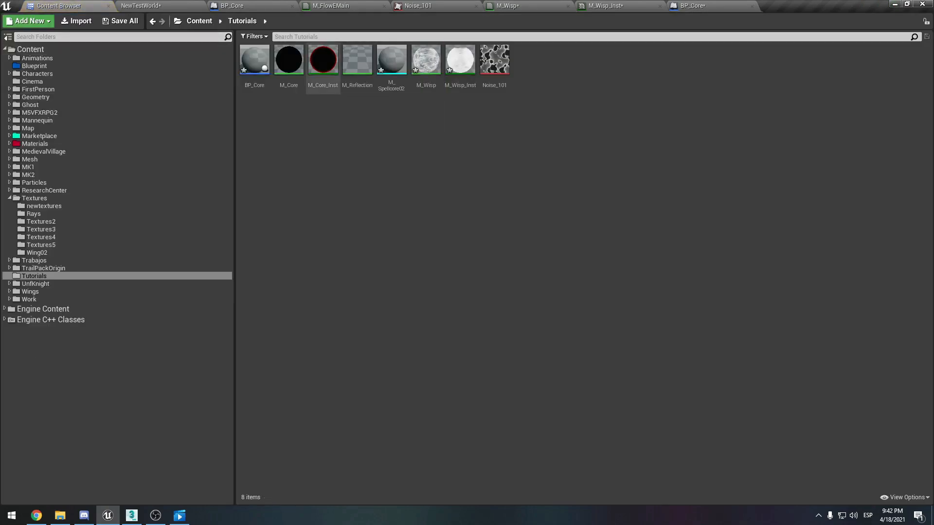
pyautogui.click(333, 74)
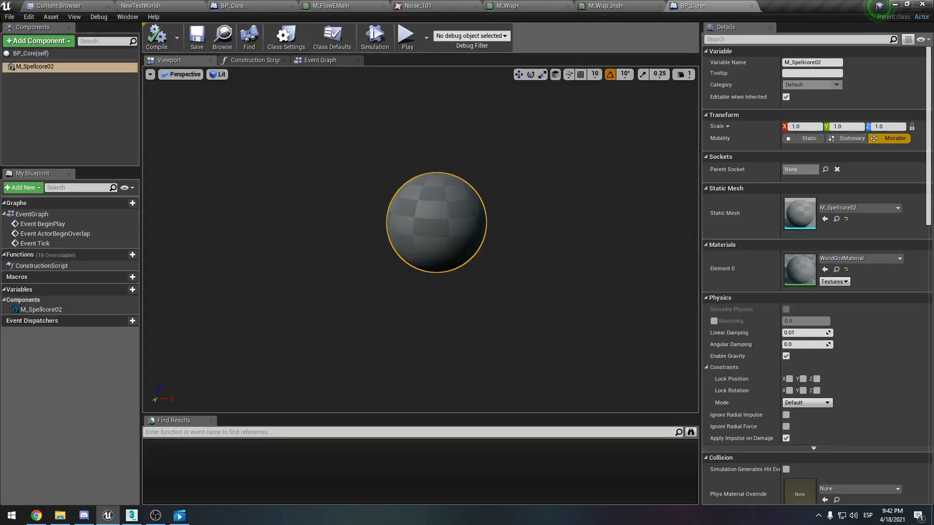
pyautogui.click(825, 270)
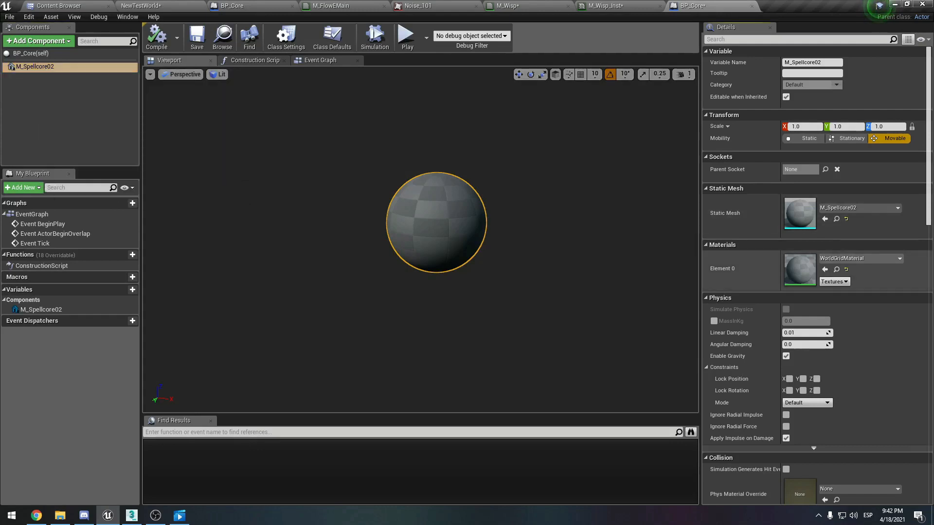
pyautogui.click(824, 269)
pyautogui.moveTo(462, 273); pyautogui.dragTo(474, 252, button='right')
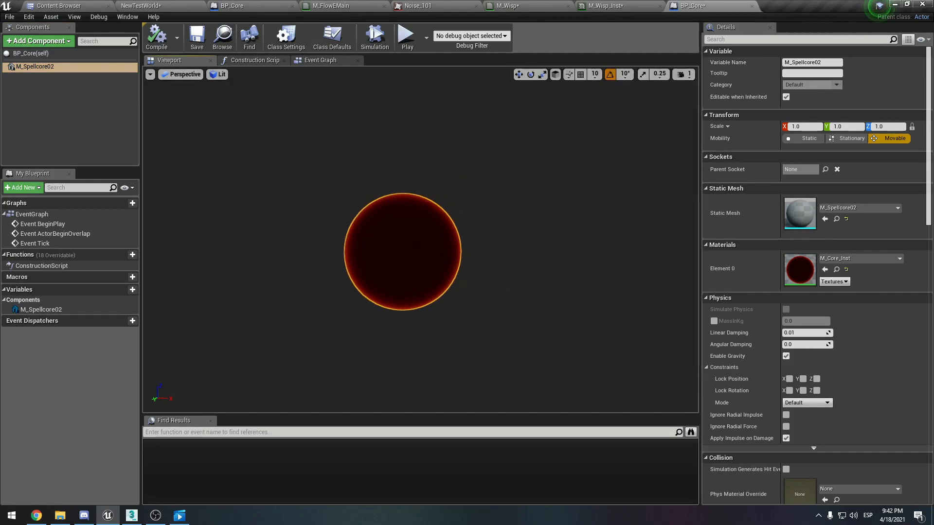
pyautogui.click(76, 4)
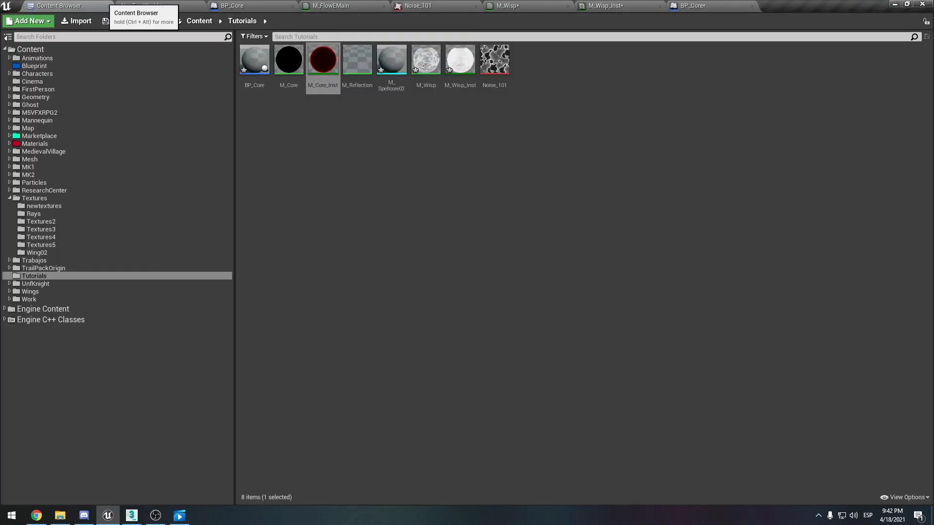
pyautogui.click(141, 4)
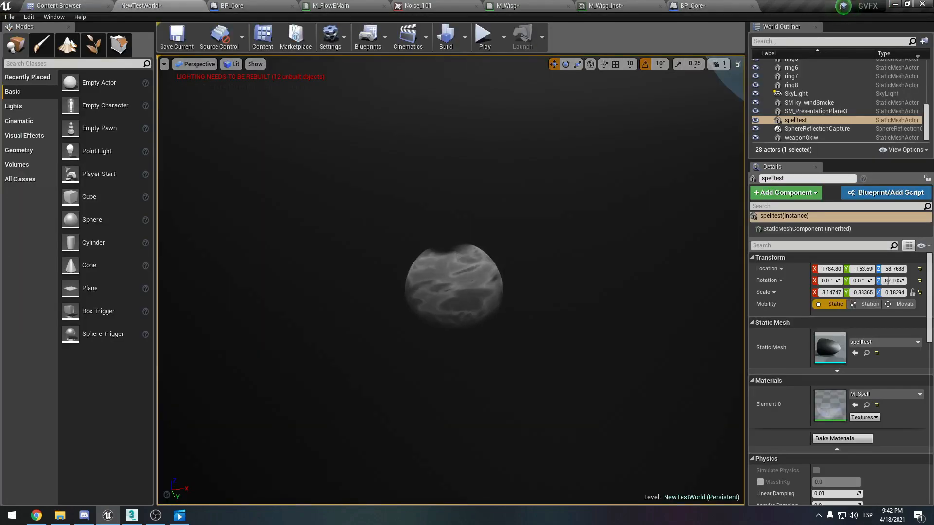
pyautogui.click(692, 6)
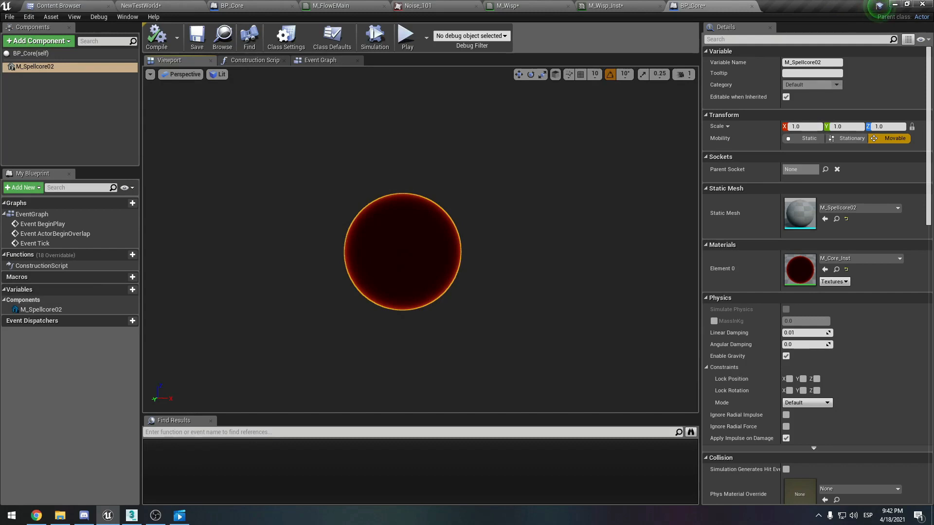
# Rename the M_Spellcore02 root component as Core and compile the Blueprint.
pyautogui.click(61, 96)
pyautogui.click(46, 67)
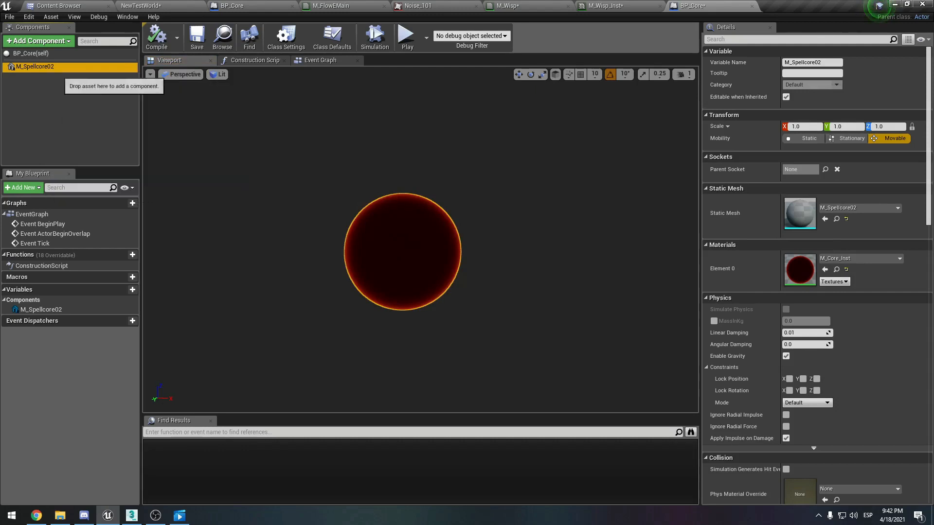
pyautogui.rightClick(45, 66)
pyautogui.click(35, 93)
pyautogui.click(43, 67)
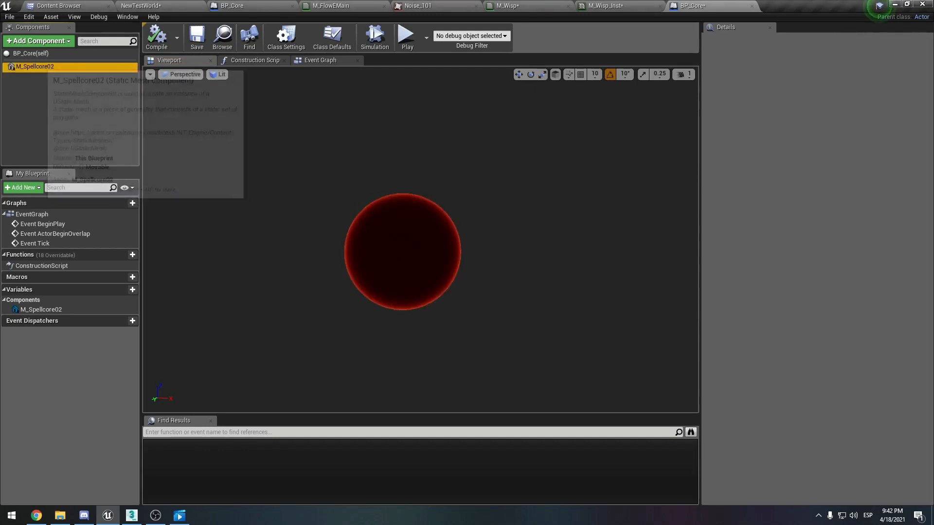
pyautogui.press('F2')
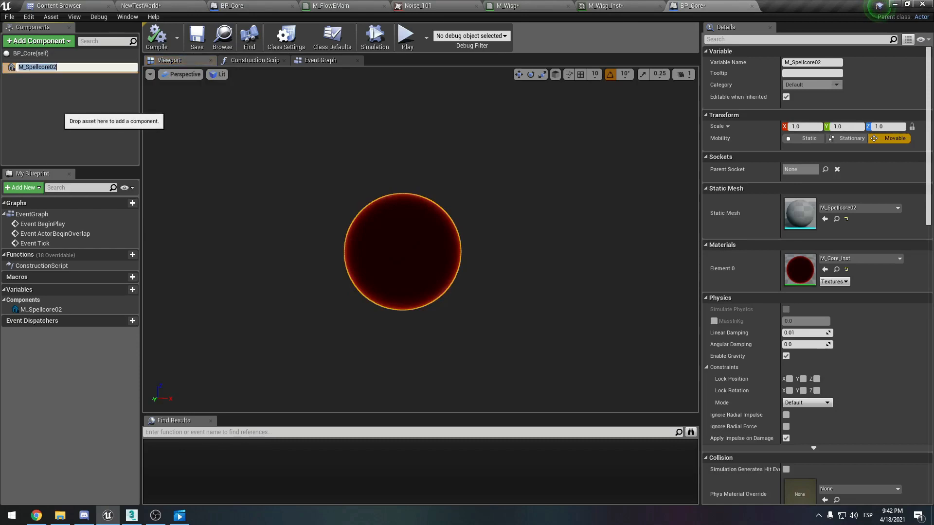
pyautogui.write('Core')
pyautogui.press('Return')
pyautogui.click(60, 108)
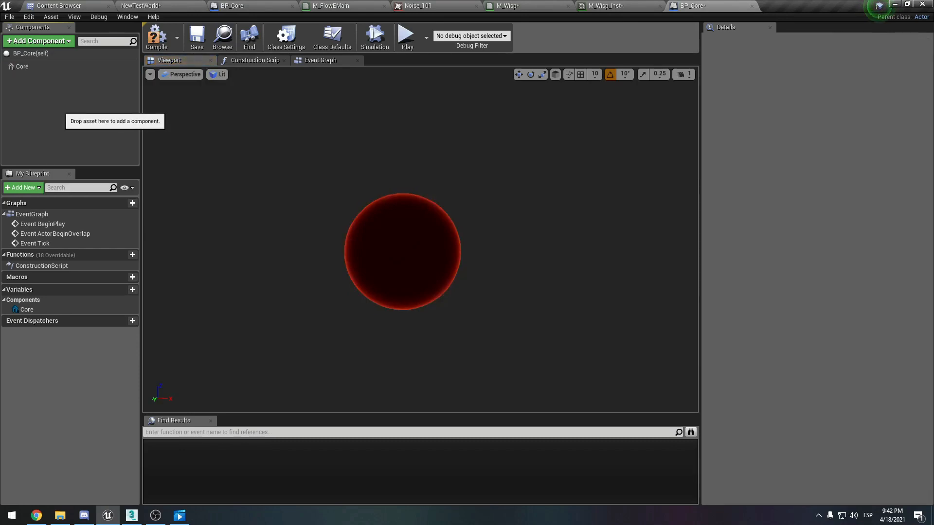
pyautogui.click(157, 37)
pyautogui.moveTo(311, 204); pyautogui.dragTo(311, 187, button='right')
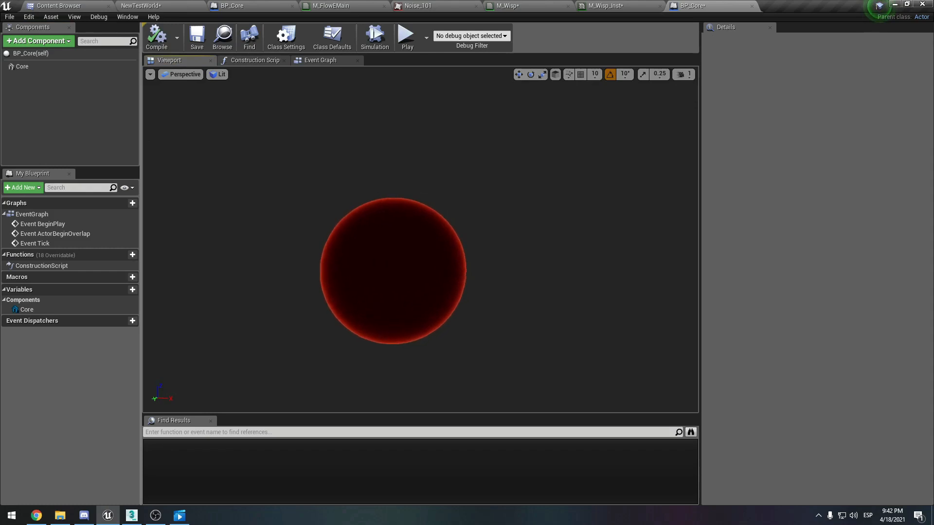
# Duplicate the Core component in BP_Core.
pyautogui.click(68, 67)
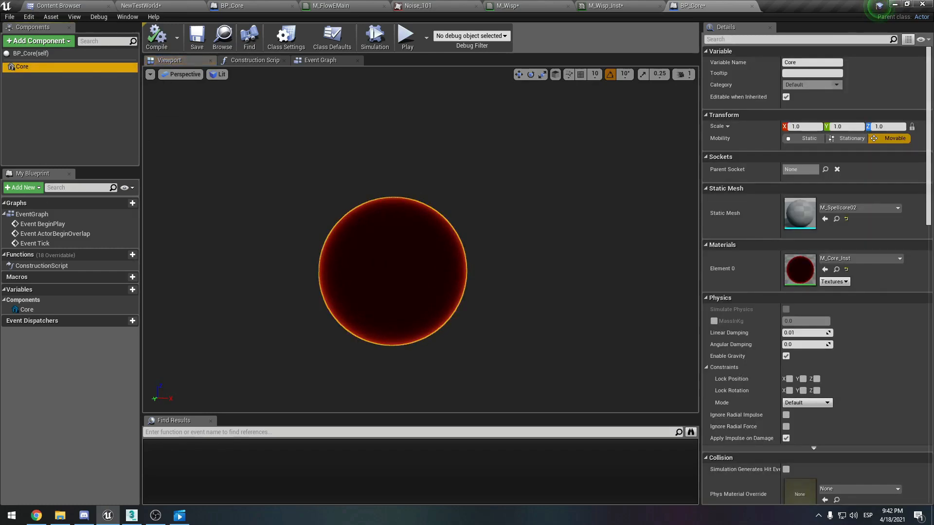
pyautogui.click(27, 67)
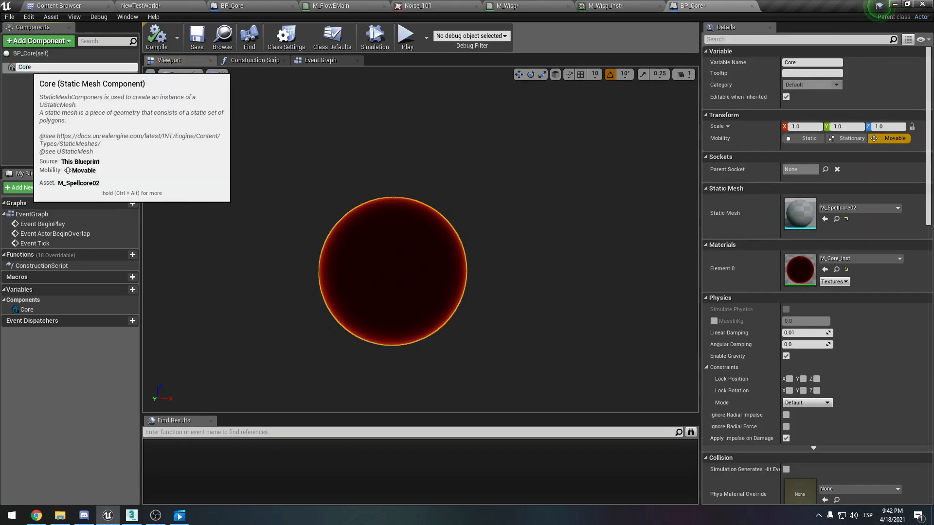
pyautogui.click(61, 104)
pyautogui.click(25, 67)
pyautogui.rightClick(26, 66)
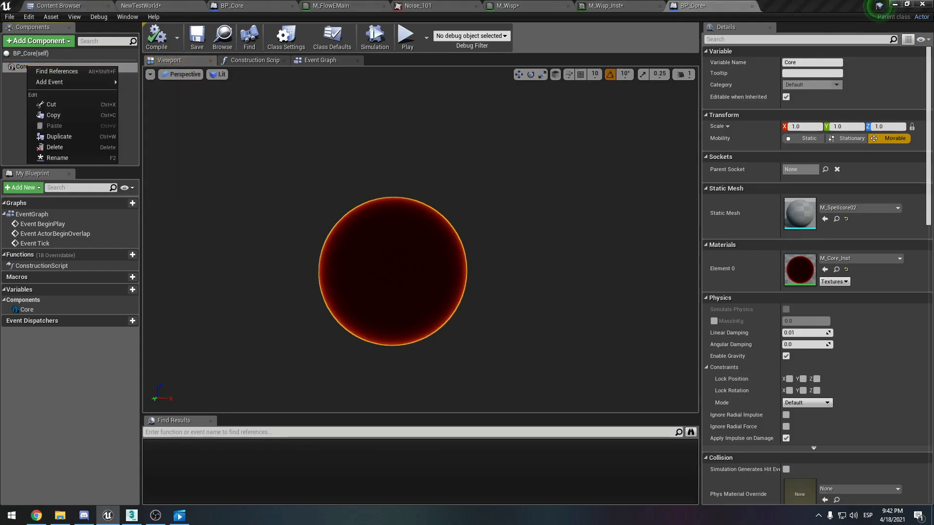
pyautogui.click(59, 136)
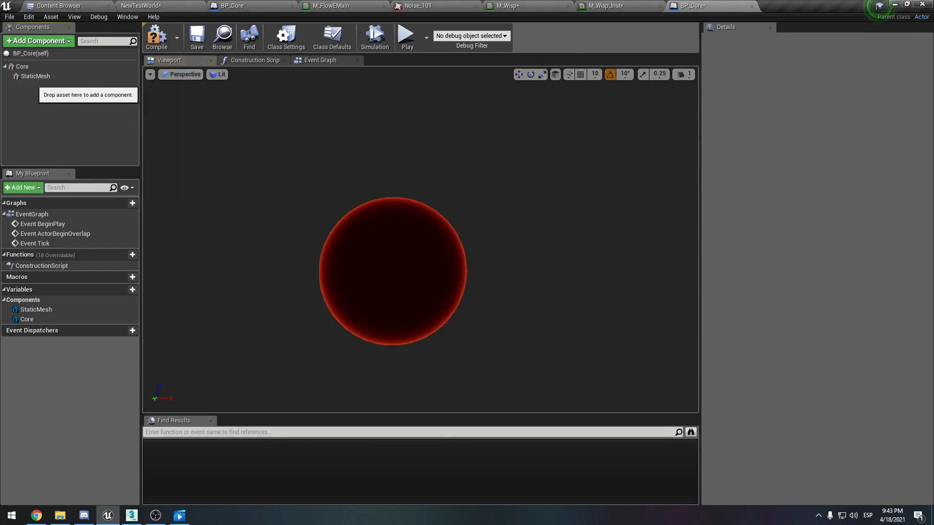
# Try making the duplicated StaticMesh component the root in place of Core, and undo the root change.
pyautogui.moveTo(37, 77); pyautogui.dragTo(28, 67)
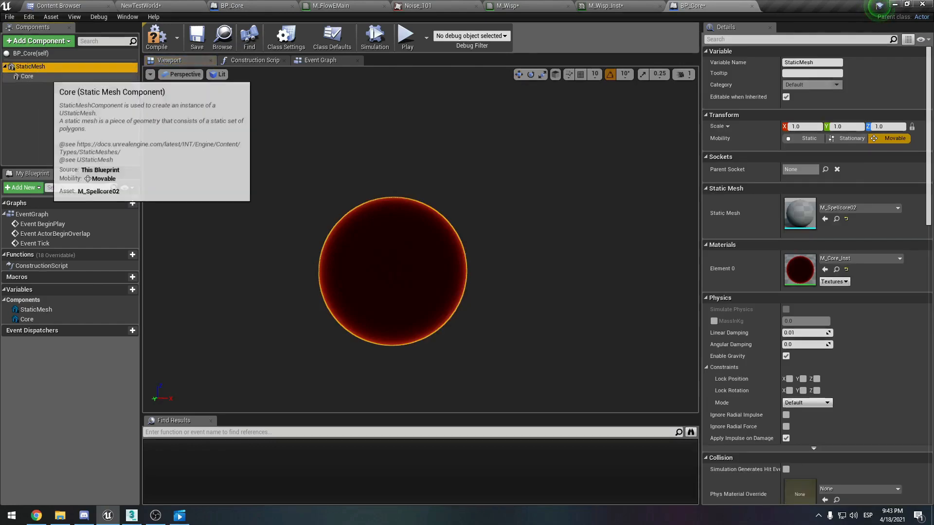
pyautogui.hotkey('ctrl', 'z')
pyautogui.click(38, 77)
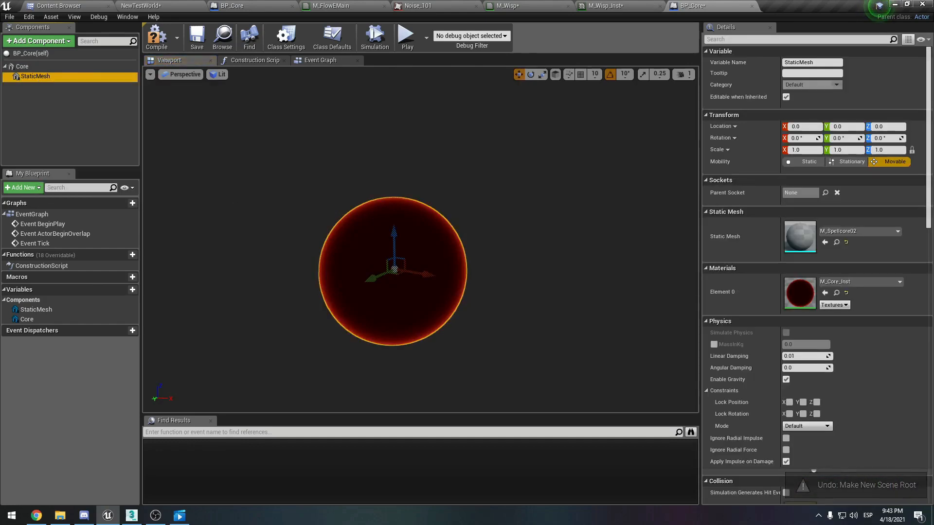
# Delete the duplicated StaticMesh component from under Core.
pyautogui.click(49, 100)
pyautogui.click(35, 76)
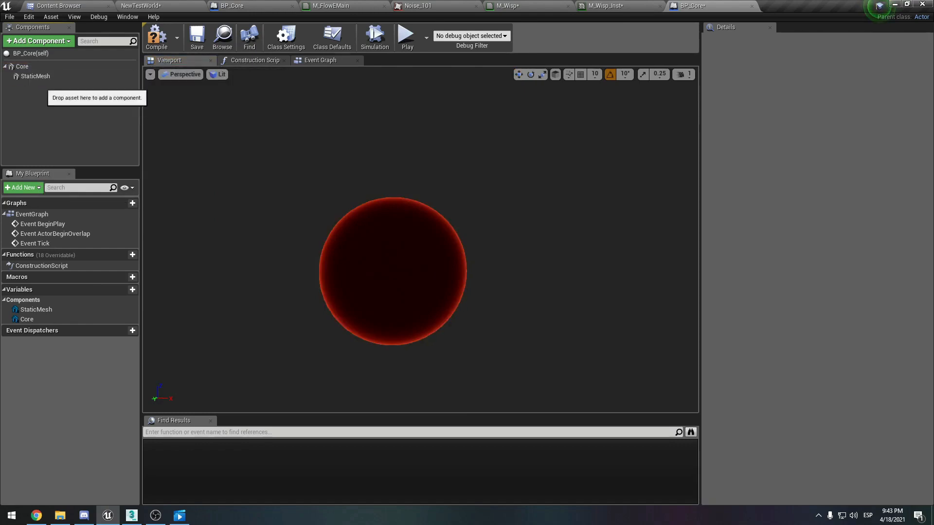
pyautogui.click(35, 76)
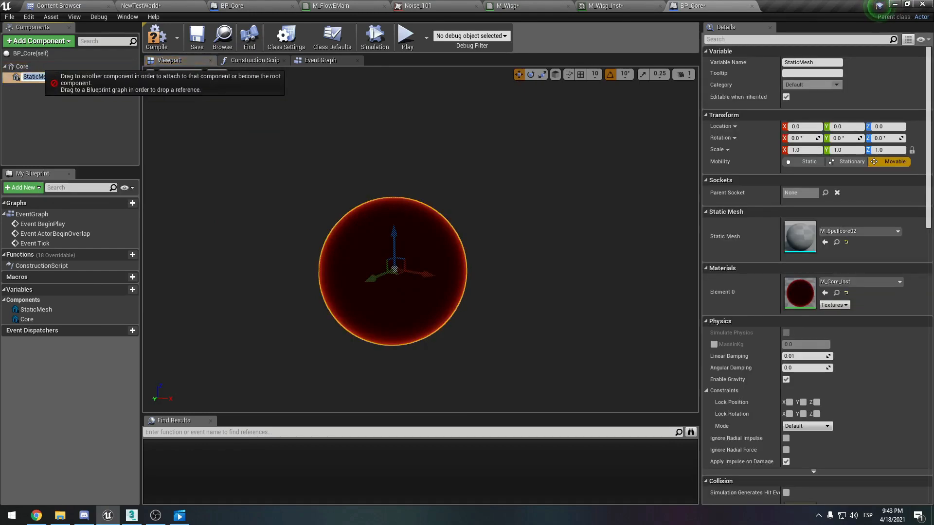
pyautogui.click(44, 93)
pyautogui.click(35, 76)
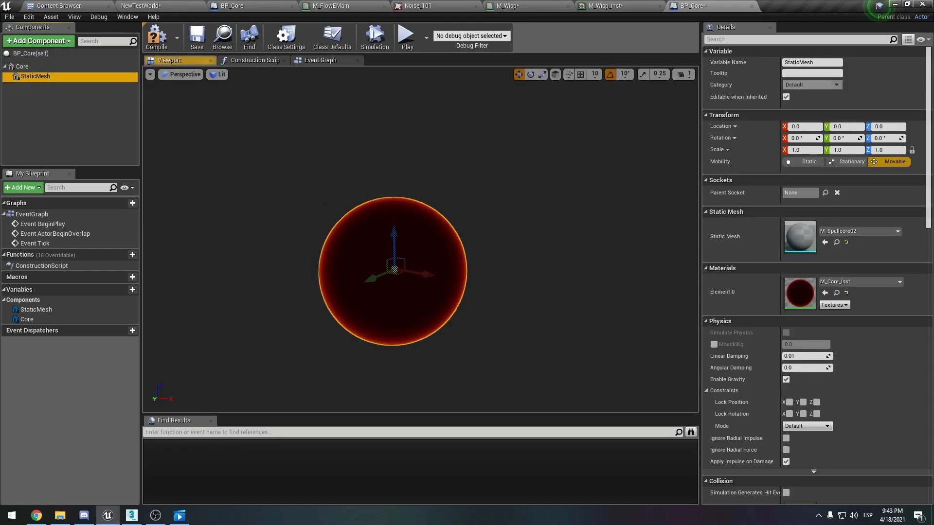
pyautogui.press('Delete')
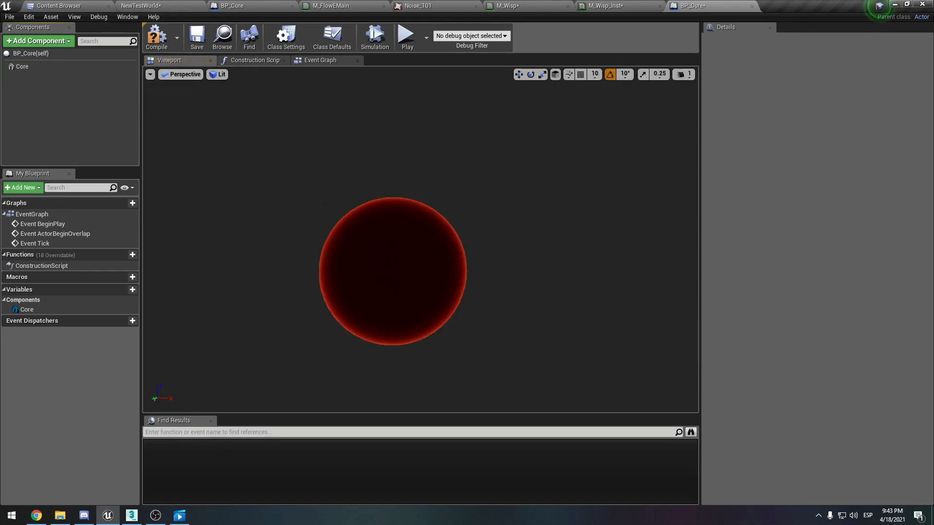
# Add the M_Spellcore02 static mesh from the Tutorials folder as a component under Core in BP_Core.
pyautogui.click(68, 6)
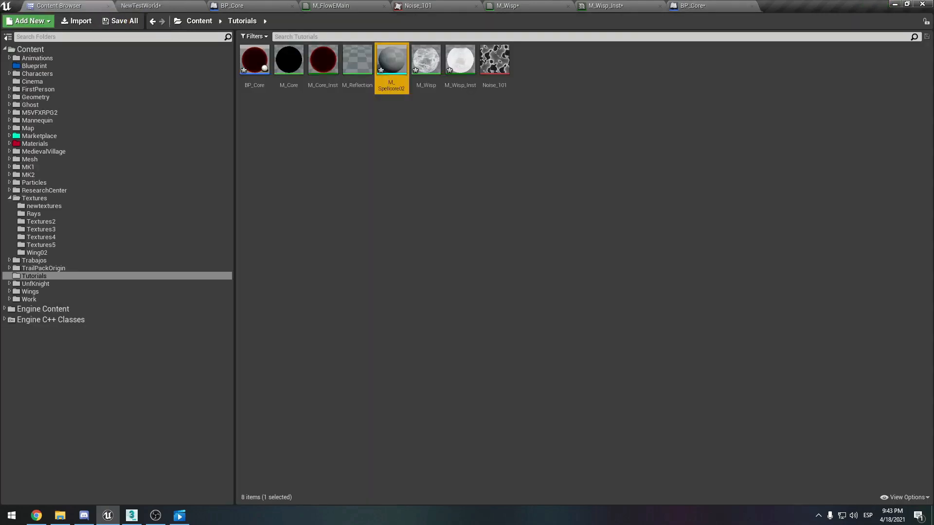
pyautogui.moveTo(391, 61); pyautogui.dragTo(68, 125)
pyautogui.click(42, 76)
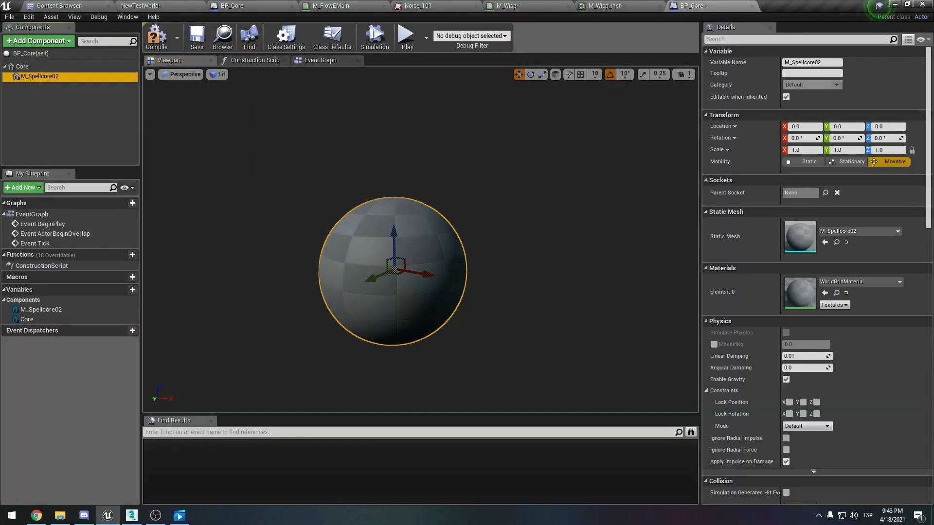
pyautogui.moveTo(47, 77); pyautogui.dragTo(53, 79)
pyautogui.click(58, 100)
pyautogui.click(56, 77)
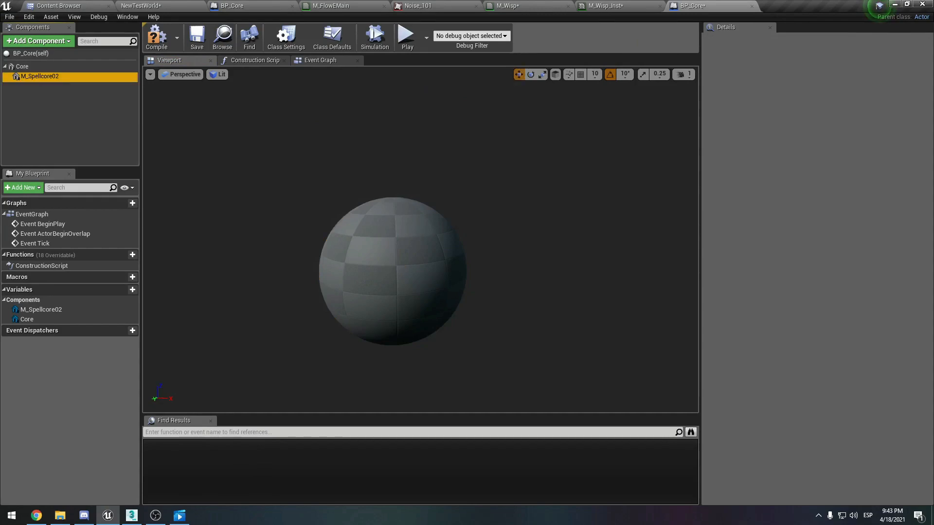
pyautogui.click(55, 95)
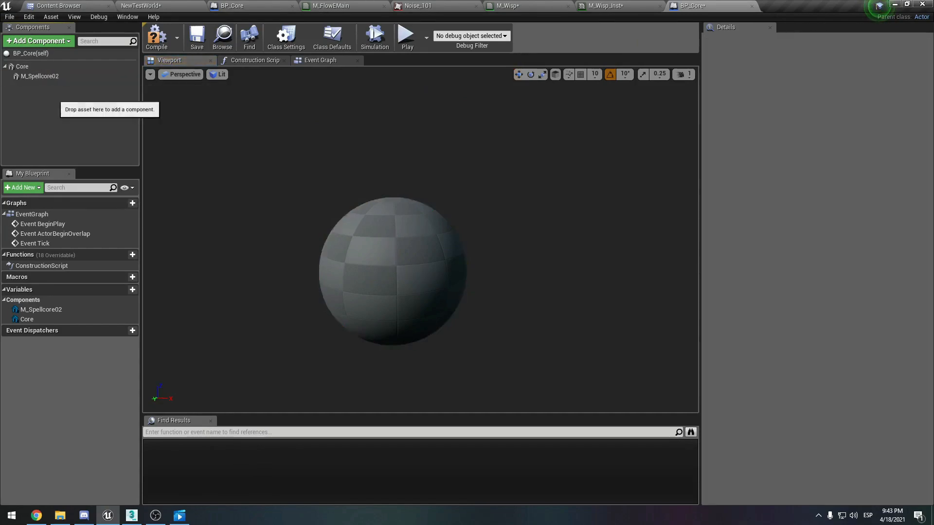
pyautogui.click(53, 76)
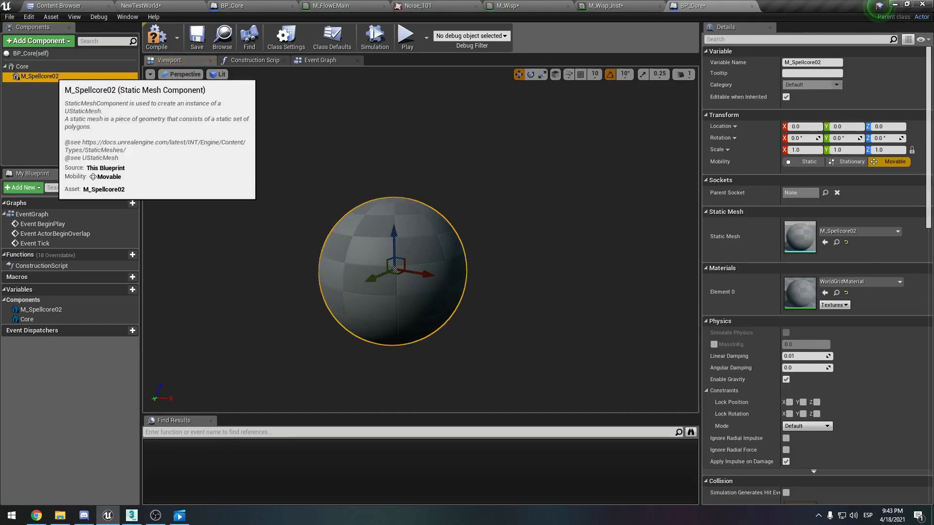
pyautogui.moveTo(52, 77); pyautogui.dragTo(47, 64)
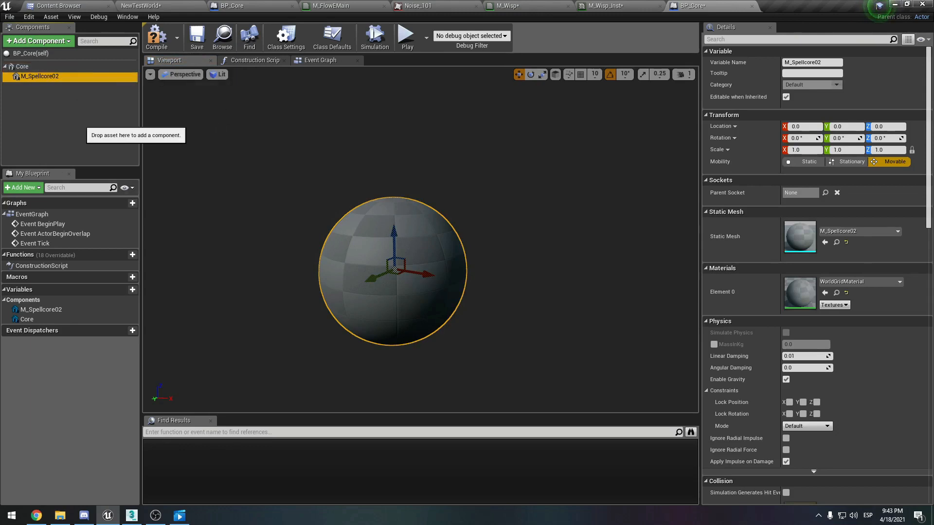
# Undo the component edits back to DefaultSceneRoot as the root with M_Spellcore02 as its child.
pyautogui.hotkey('ctrl', 'z')
pyautogui.hotkey('ctrl', 'z')
pyautogui.hotkey('ctrl', 'z')
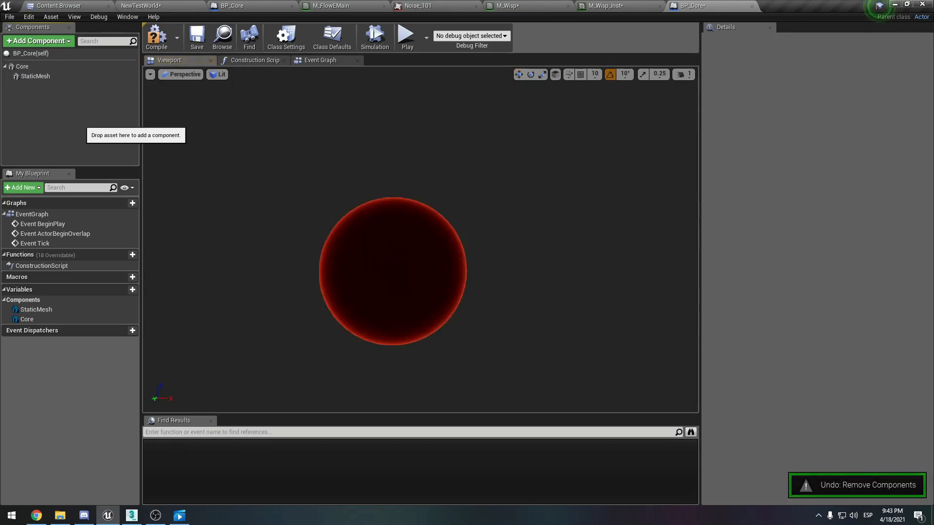
pyautogui.hotkey('ctrl', 'z')
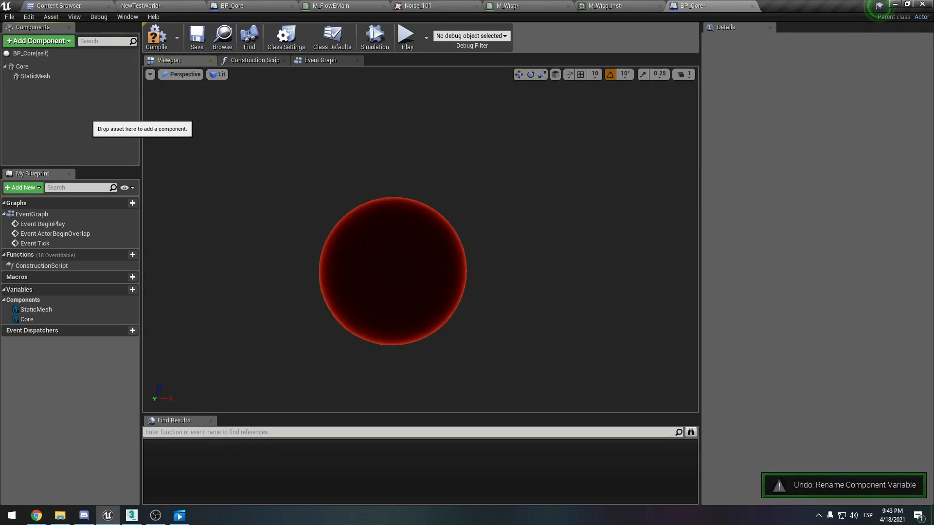
pyautogui.hotkey('ctrl', 'z')
pyautogui.hotkey('ctrl', 'z')
pyautogui.hotkey('ctrl', 'z')
pyautogui.hotkey('ctrl', 'z')
pyautogui.hotkey('ctrl', 'z')
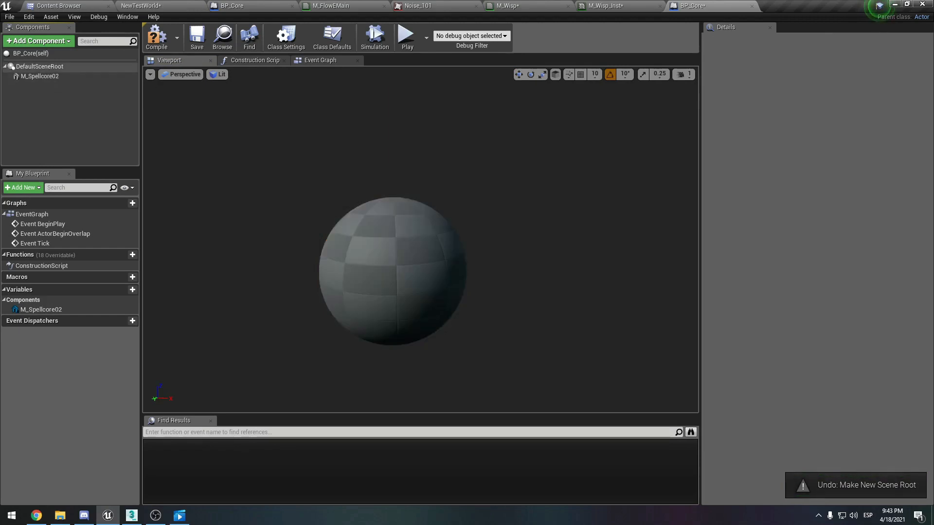
# Assign the M_Core_Inst material from the Tutorials folder to Element 0 of the M_Spellcore02 component.
pyautogui.click(47, 67)
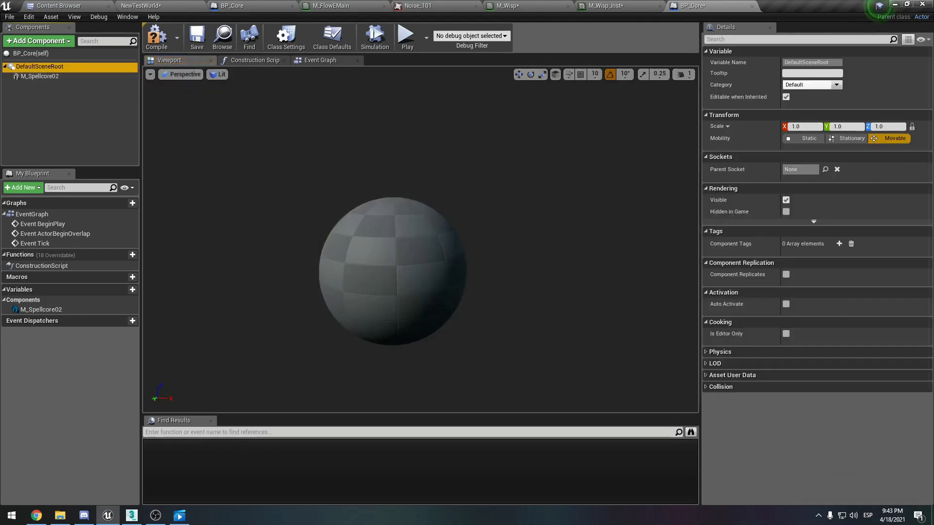
pyautogui.click(54, 88)
pyautogui.click(52, 77)
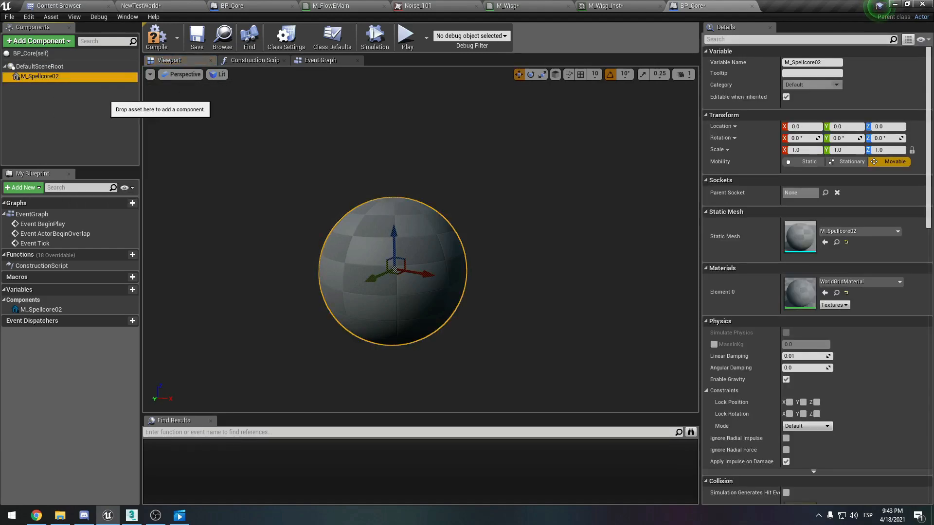
pyautogui.click(51, 84)
pyautogui.click(48, 77)
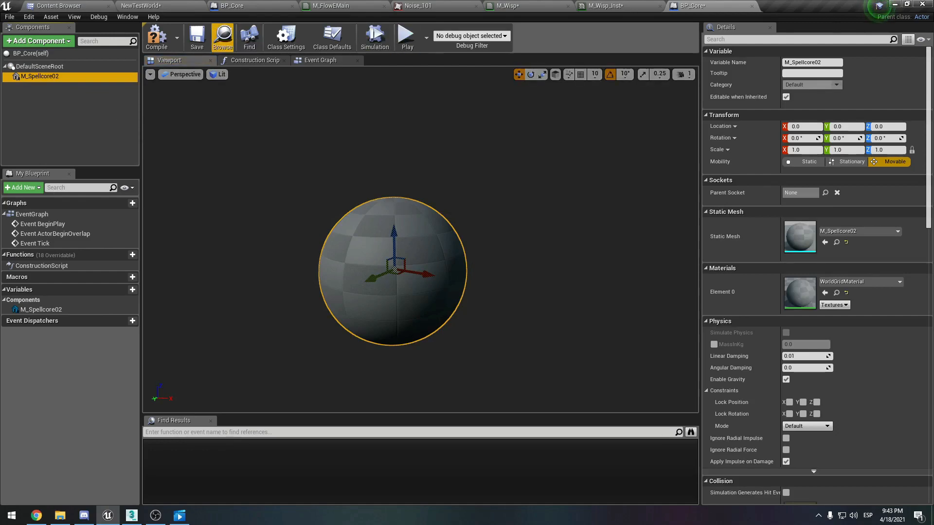
pyautogui.click(223, 38)
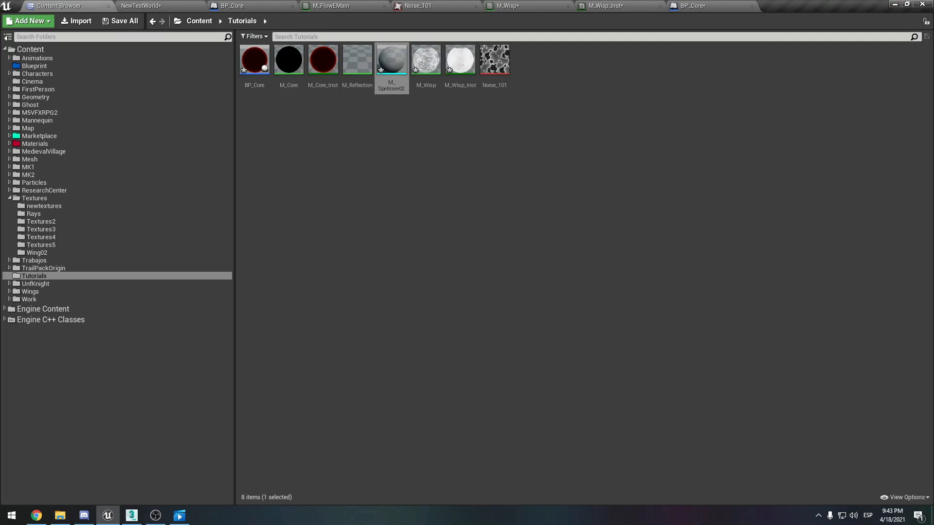
pyautogui.click(323, 66)
pyautogui.click(692, 6)
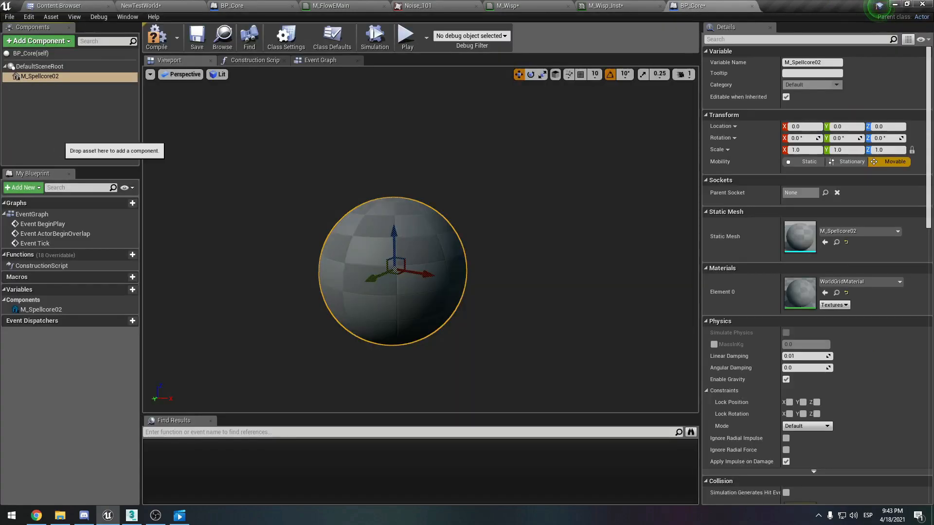
pyautogui.click(824, 293)
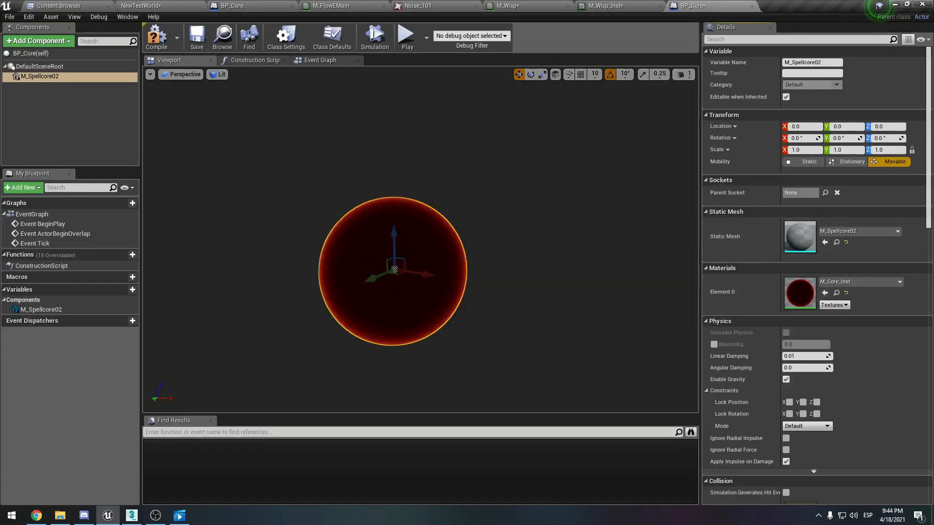
# Duplicate the M_Spellcore02 component under DefaultSceneRoot.
pyautogui.click(56, 92)
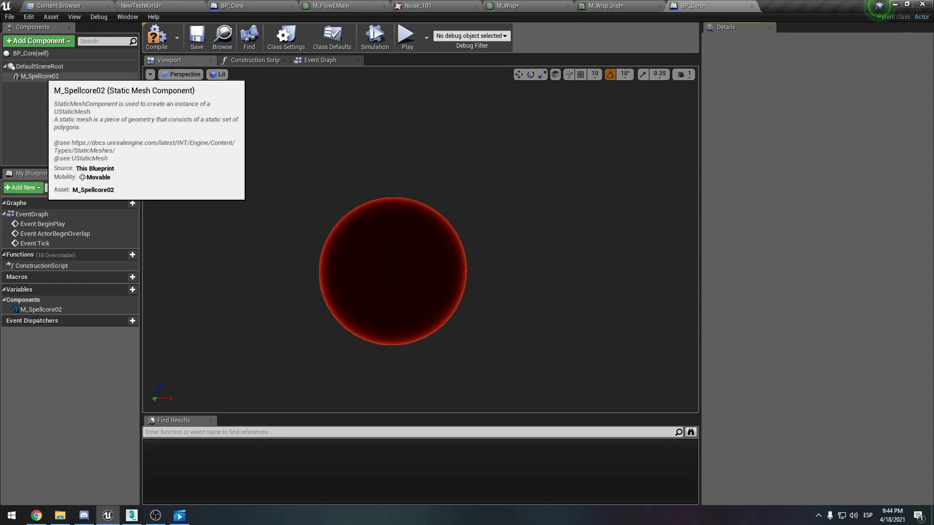
pyautogui.click(41, 76)
pyautogui.rightClick(43, 78)
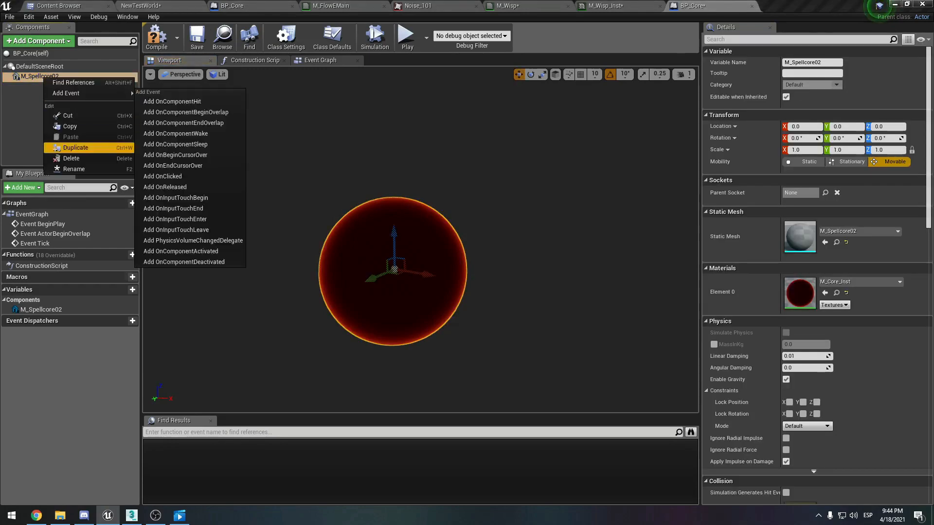
pyautogui.click(73, 148)
pyautogui.click(35, 85)
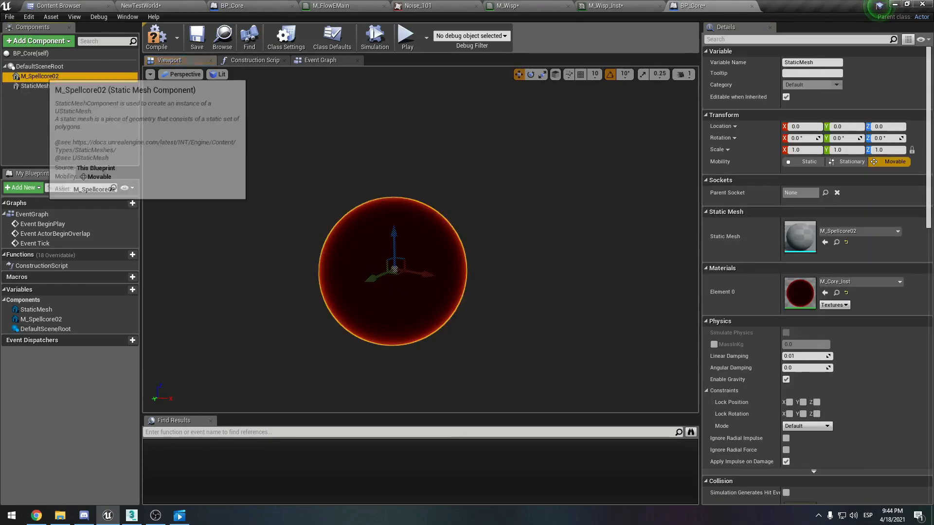
# Rename the original M_Spellcore02 component as Core.
pyautogui.click(43, 77)
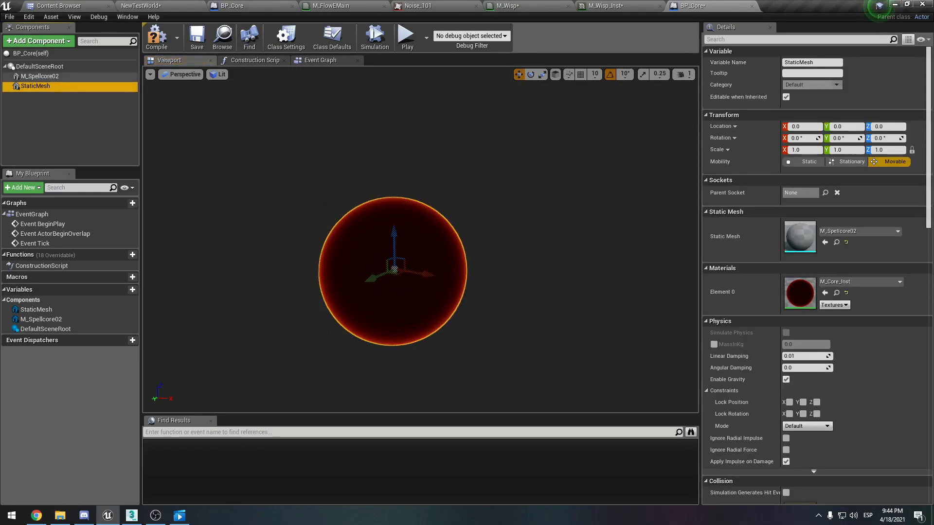
pyautogui.click(41, 68)
pyautogui.click(42, 76)
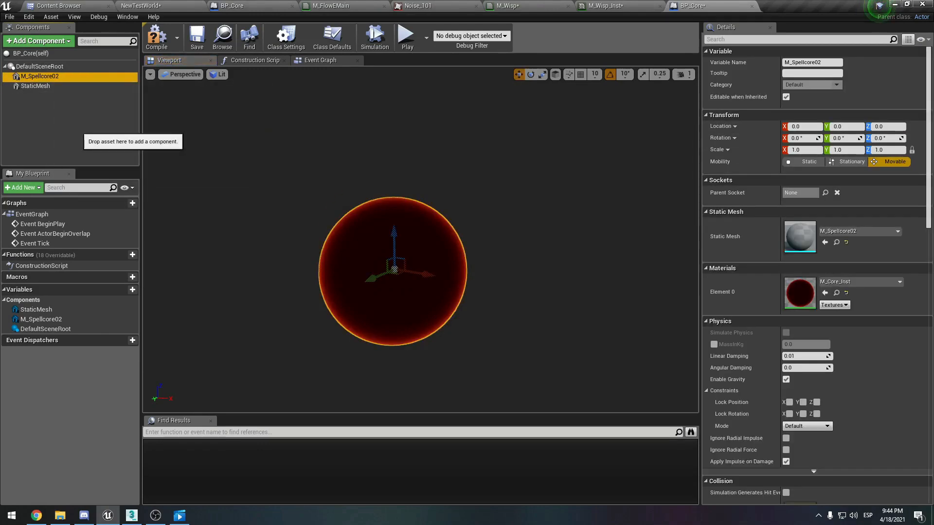
pyautogui.press('F2')
pyautogui.write('C')
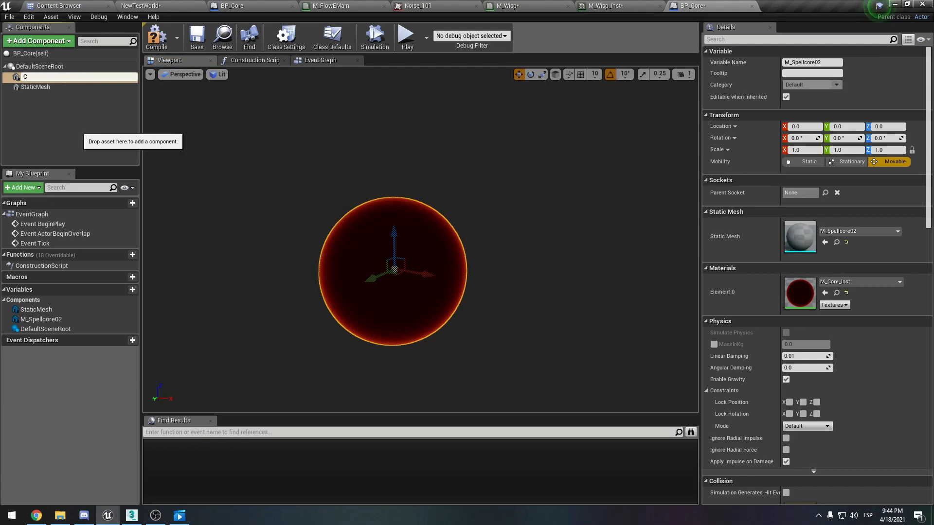
pyautogui.write('ore')
pyautogui.press('Return')
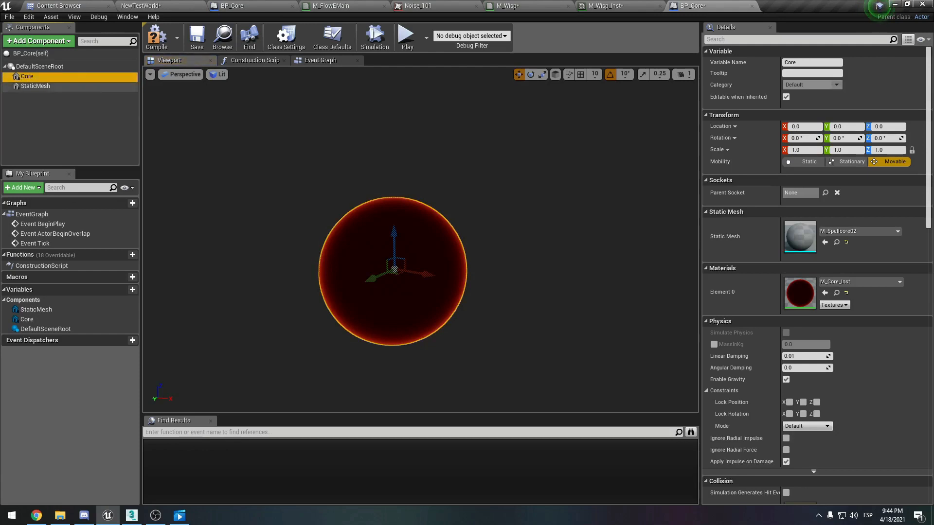
# Rename the duplicated StaticMesh component as Reflection.
pyautogui.click(40, 86)
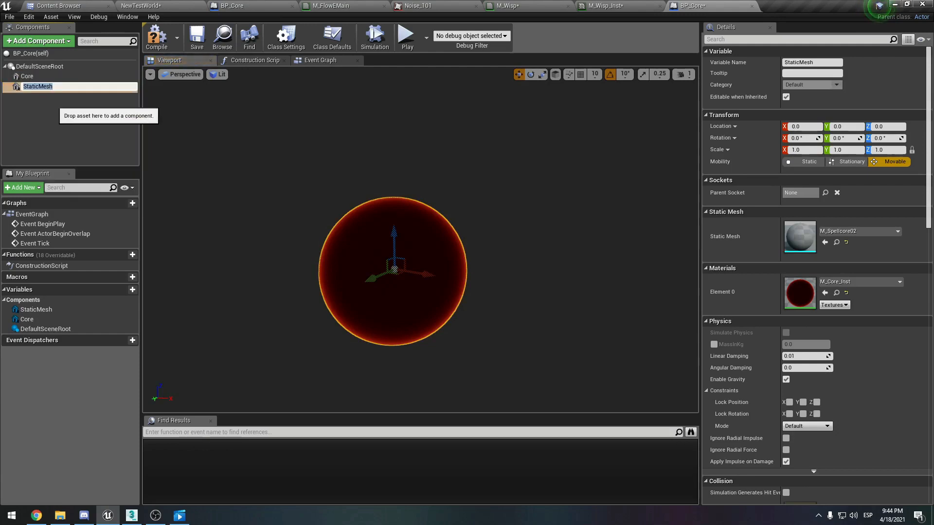
pyautogui.write('Reflection')
pyautogui.press('Return')
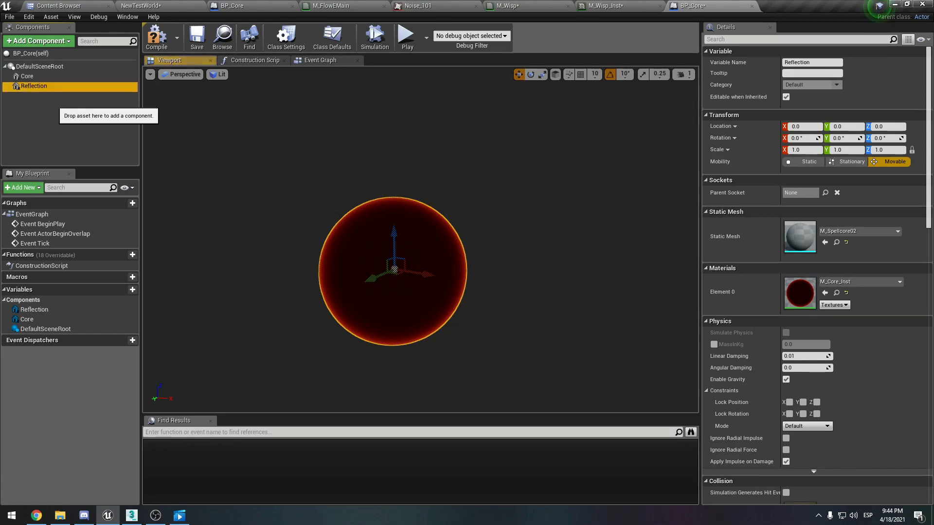
# Assign the M_Reflection material from the Tutorials folder to Element 0 of the Reflection component.
pyautogui.click(58, 5)
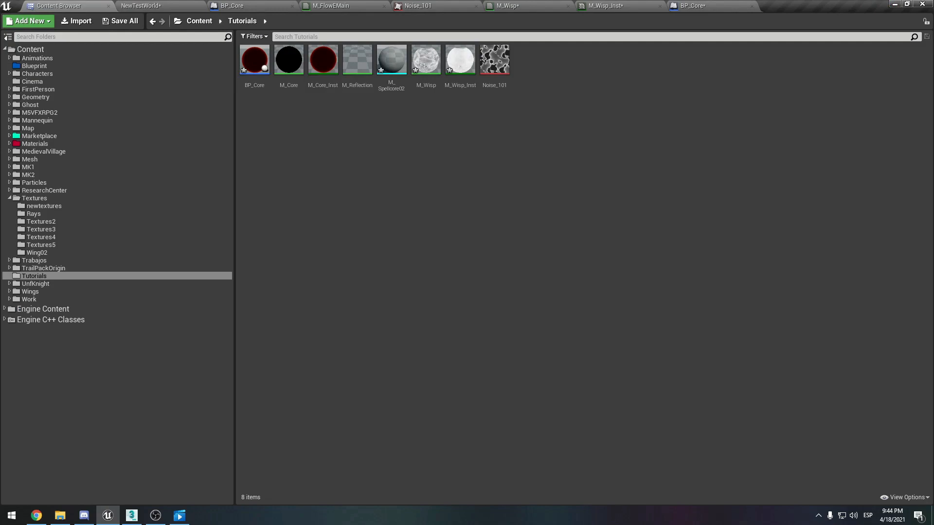
pyautogui.click(357, 60)
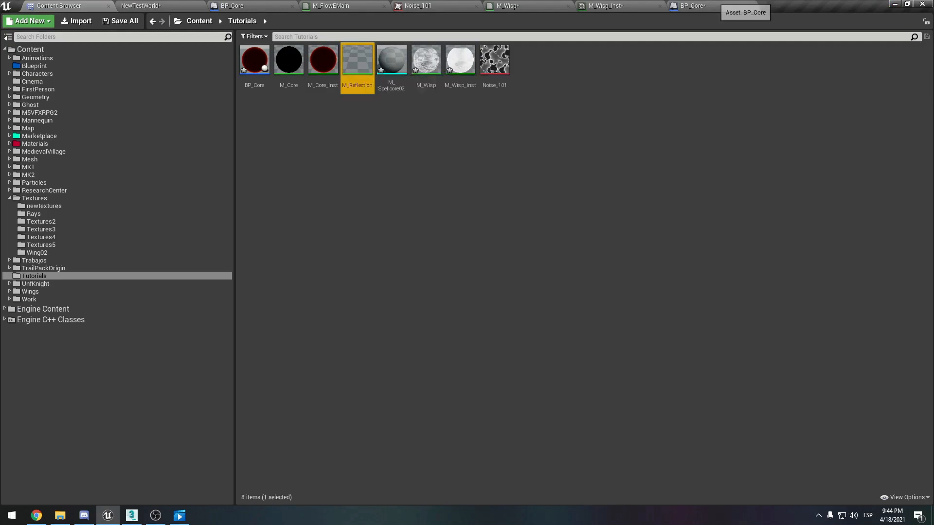
pyautogui.click(693, 5)
pyautogui.click(33, 86)
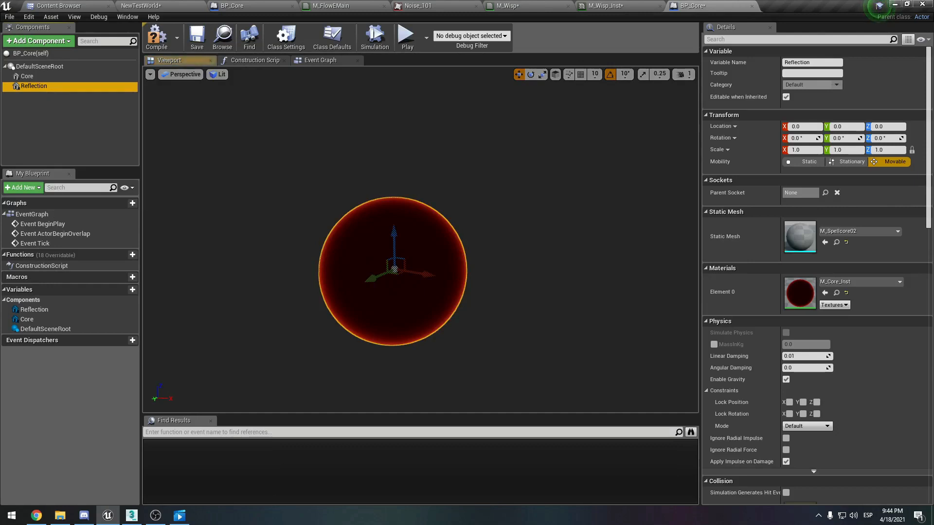
pyautogui.click(825, 293)
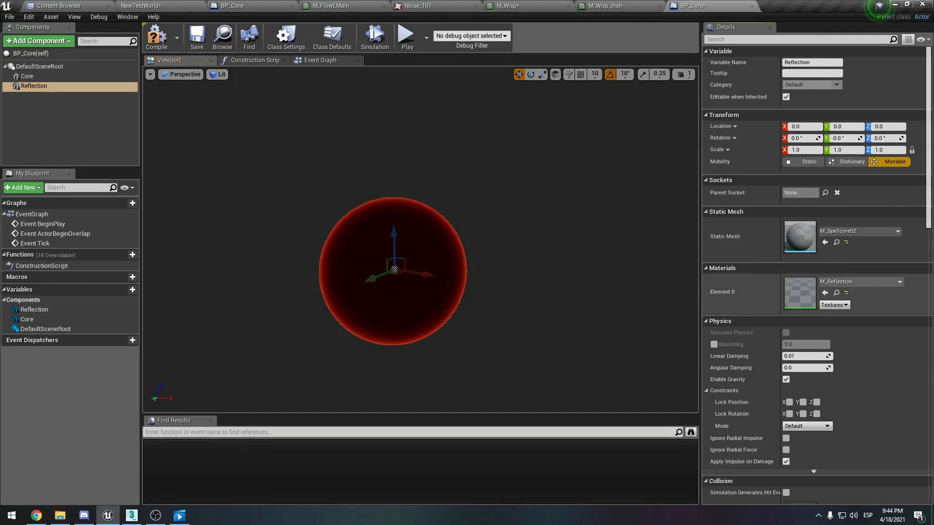
pyautogui.moveTo(403, 292); pyautogui.dragTo(403, 269)
pyautogui.moveTo(403, 269); pyautogui.dragTo(402, 295, button='right')
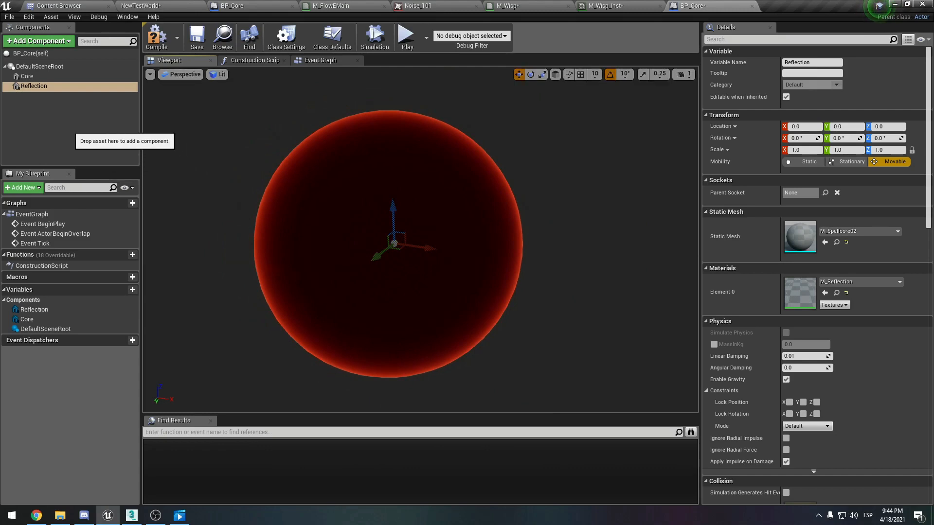
# Duplicate the Reflection component under DefaultSceneRoot and rename the copy as Wisp.
pyautogui.rightClick(33, 87)
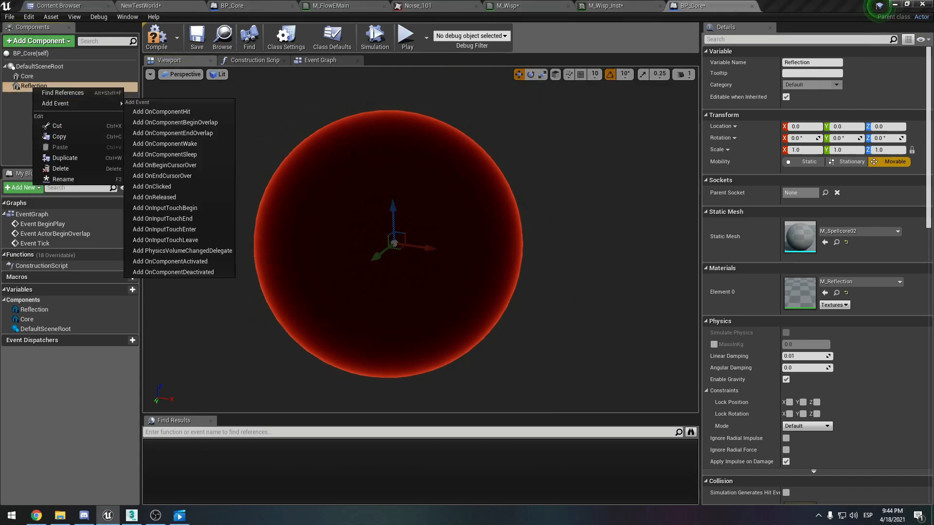
pyautogui.click(53, 158)
pyautogui.click(59, 132)
pyautogui.click(37, 96)
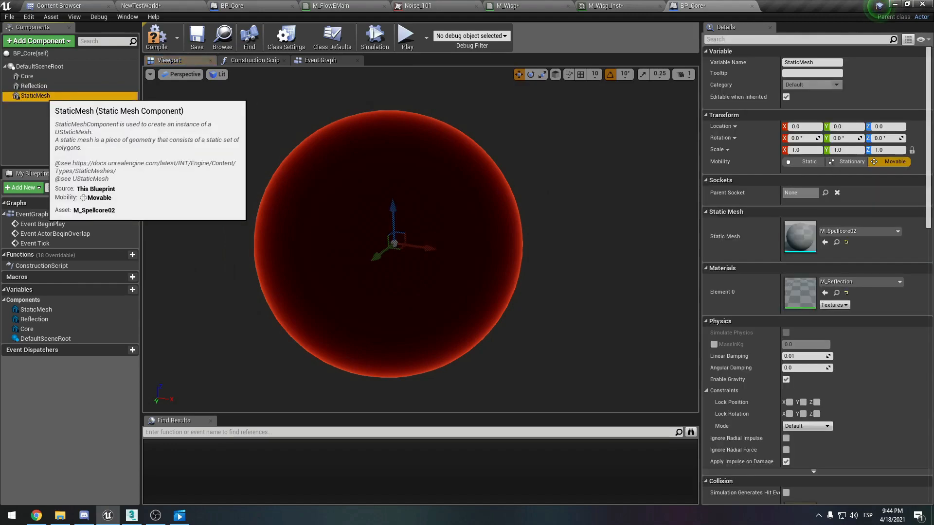
pyautogui.click(37, 96)
pyautogui.write('Wisp')
pyautogui.press('Return')
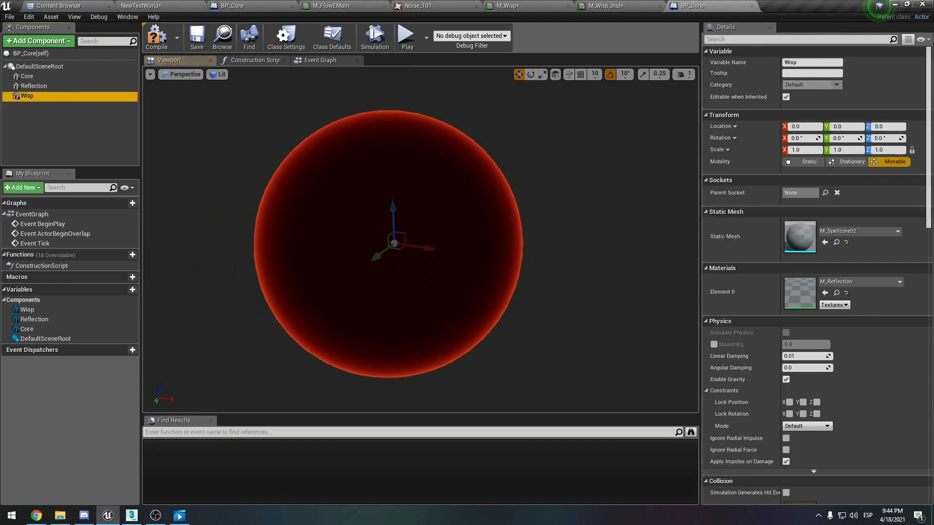
# Set BotPower and TopPower to 2.0 in the M_Wisp_Inst material instance.
pyautogui.click(611, 5)
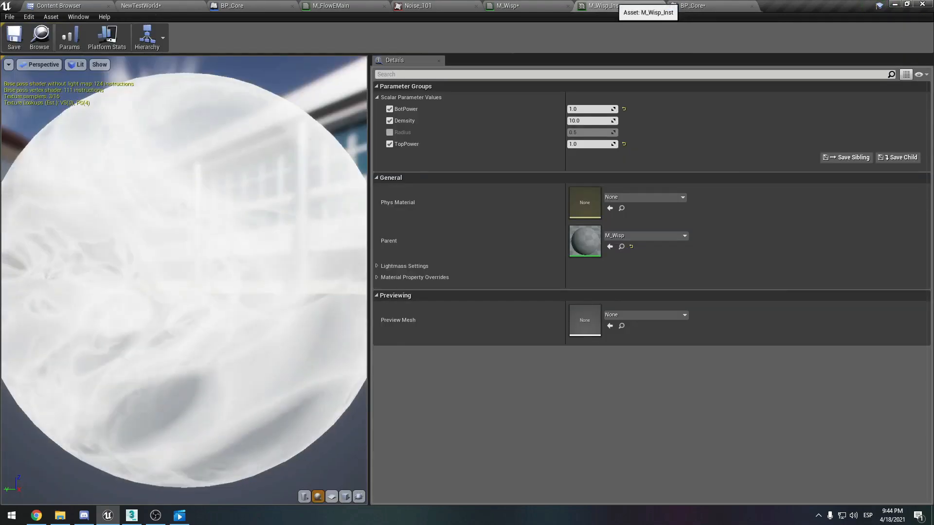
pyautogui.scroll(-4, 183, 281)
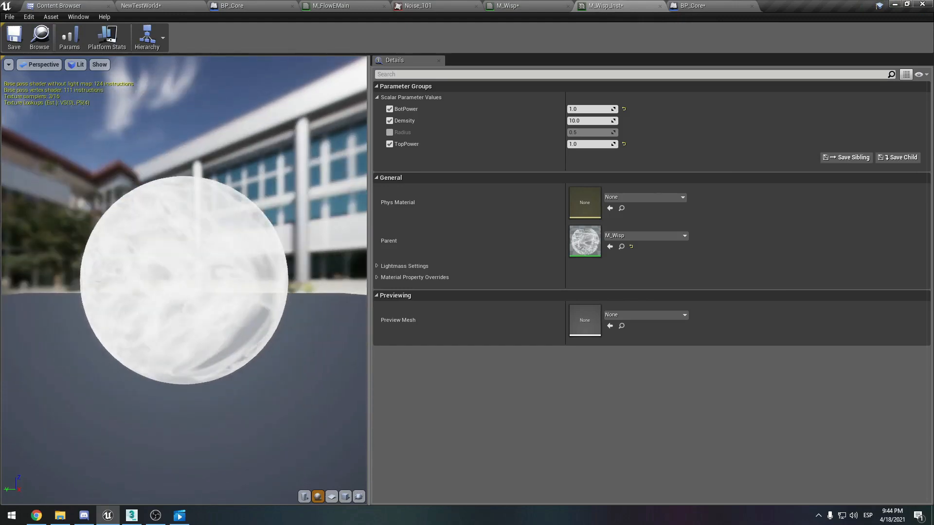
pyautogui.moveTo(184, 281); pyautogui.dragTo(302, 311)
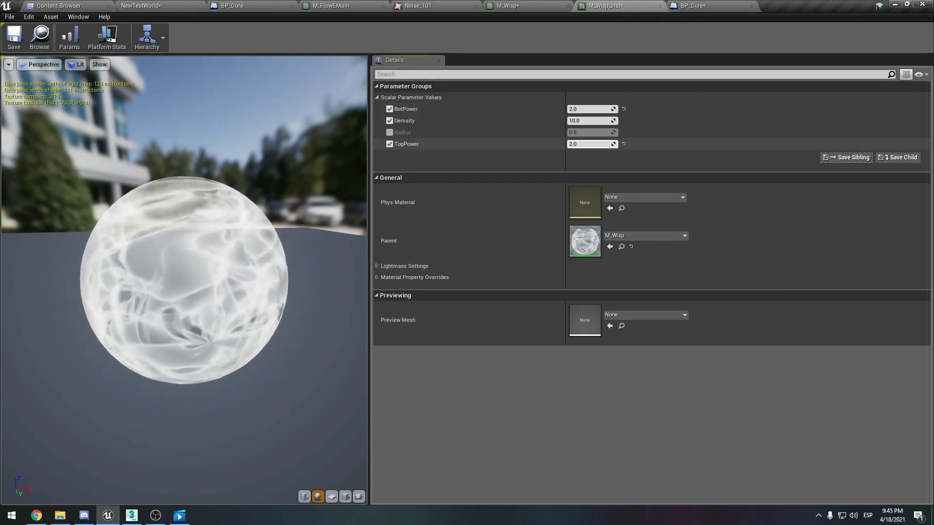
# Check the power parameters in the M_Wisp material graph and set BotPower and TopPower to 3.0 in M_Wisp_Inst.
pyautogui.click(540, 6)
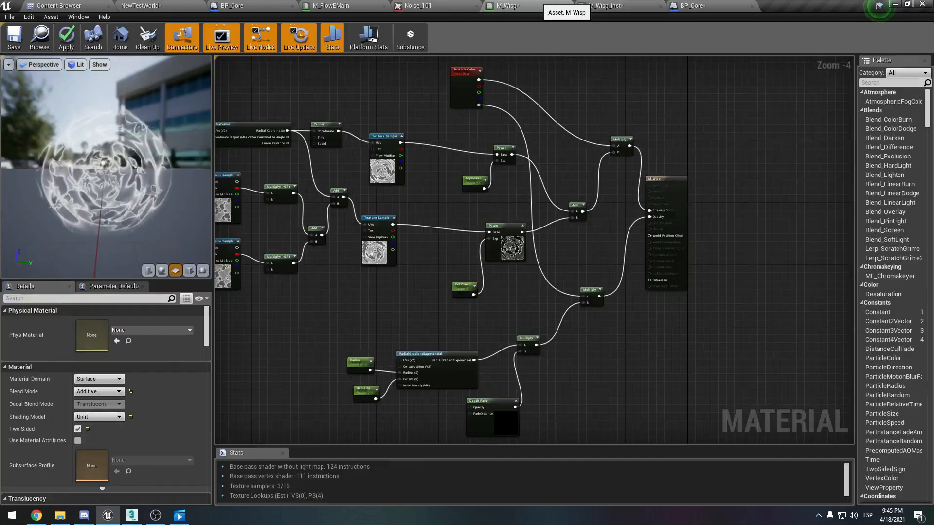
pyautogui.scroll(3, 451, 189)
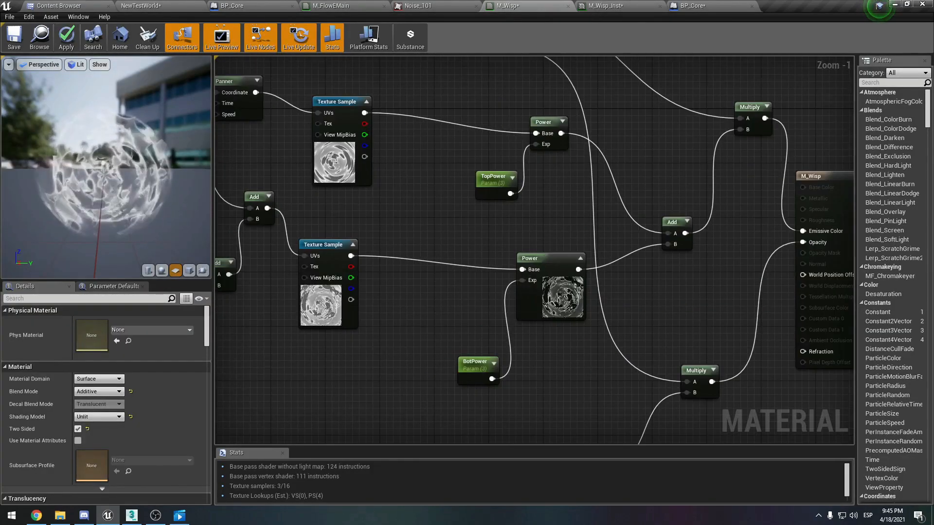
pyautogui.click(613, 6)
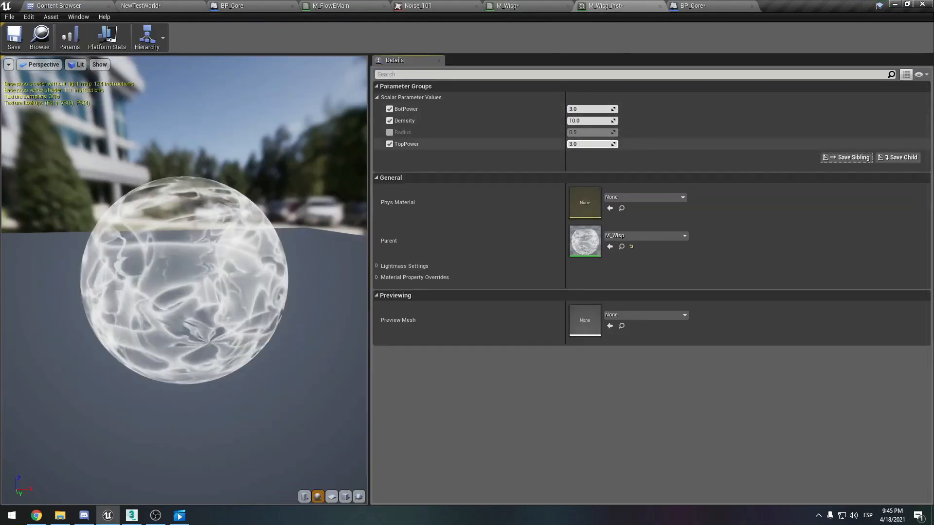
pyautogui.moveTo(190, 272); pyautogui.dragTo(195, 302)
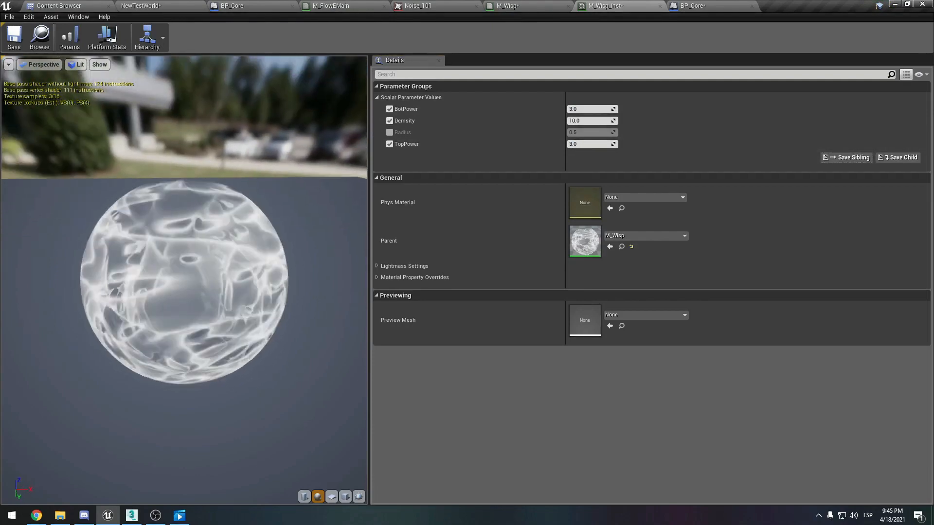
# Locate M_Wisp_Inst in the Content Browser and assign it to Element 0 of the Wisp component in the new BP_Core.
pyautogui.click(40, 38)
pyautogui.click(141, 5)
pyautogui.click(231, 5)
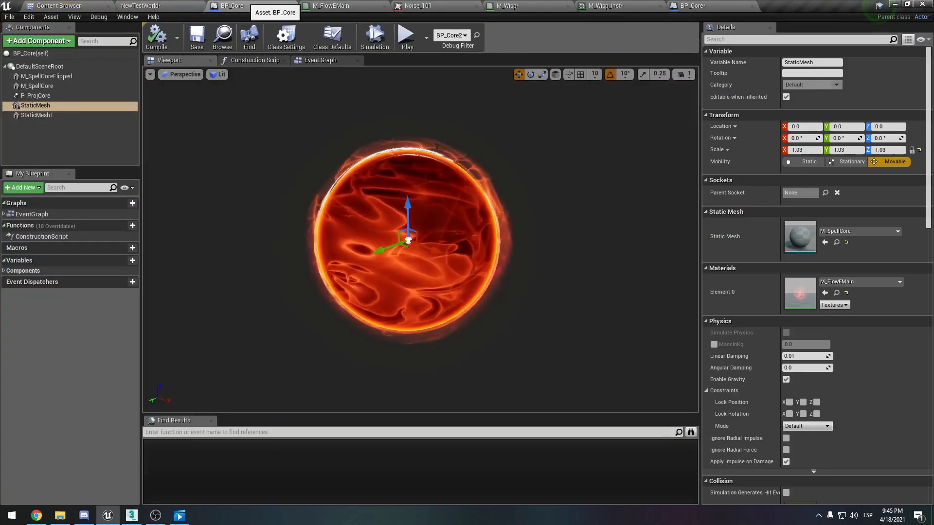
pyautogui.click(692, 6)
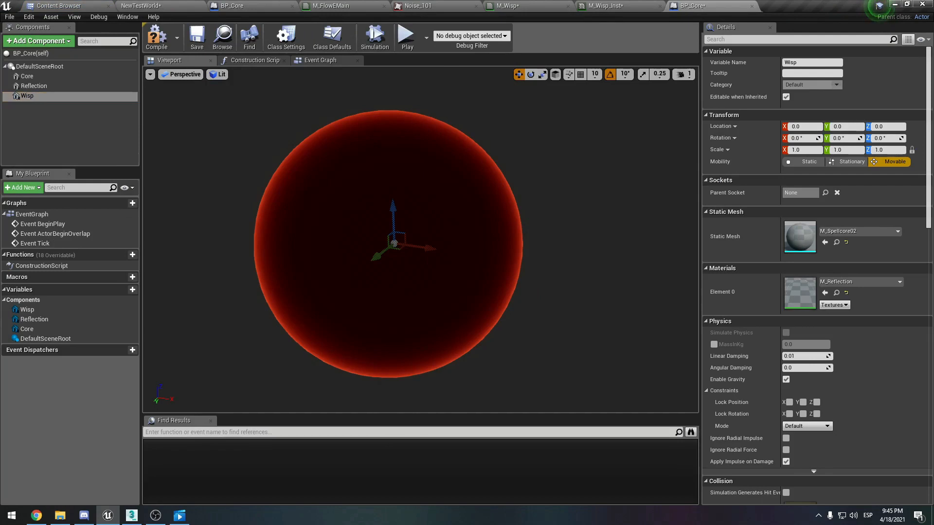
pyautogui.click(27, 97)
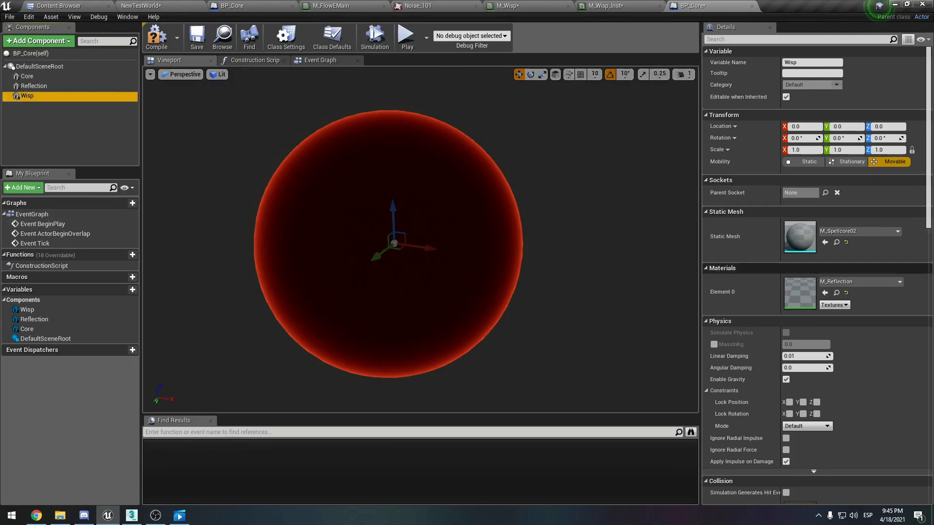
pyautogui.click(824, 293)
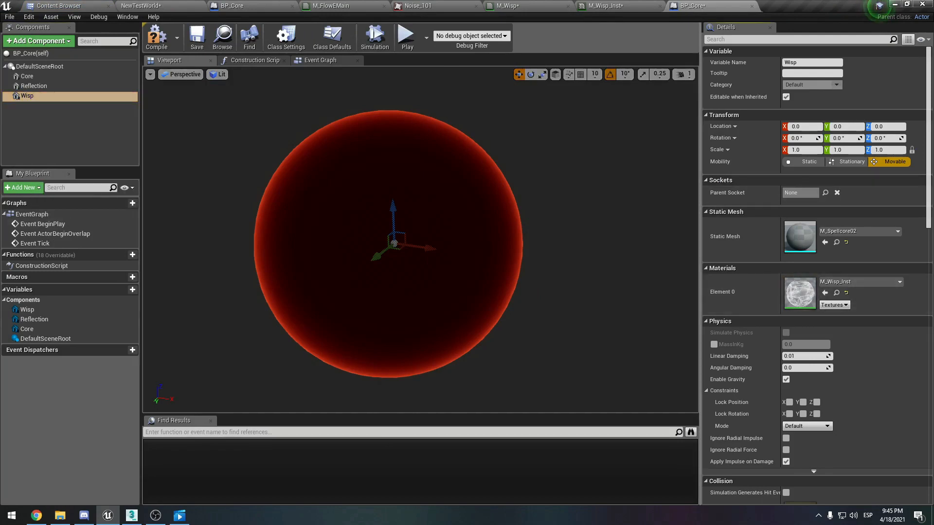
pyautogui.scroll(-5, 420, 239)
pyautogui.moveTo(420, 240); pyautogui.dragTo(443, 251, button='right')
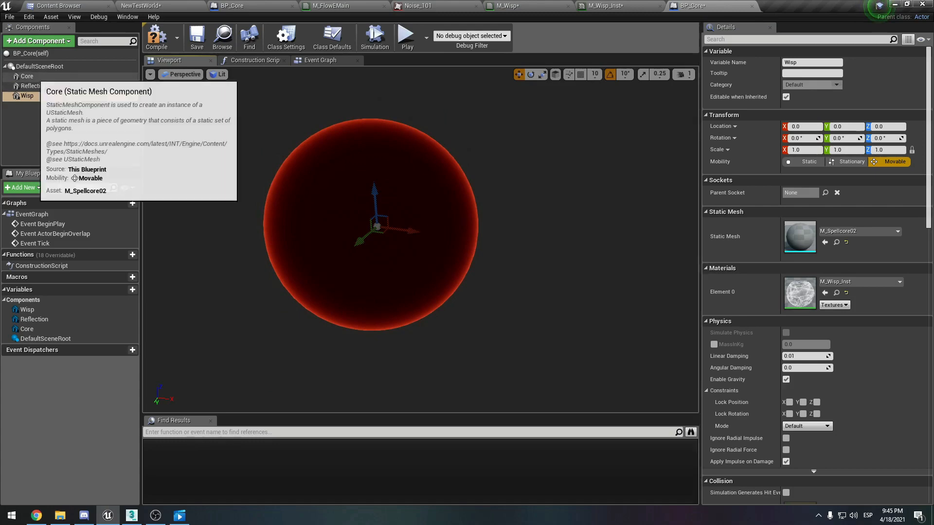
# Toggle the Core component's rendering visibility off and on to examine the Wisp sphere that it covers.
pyautogui.click(27, 76)
pyautogui.scroll(-2, 817, 341)
pyautogui.scroll(-10, 817, 275)
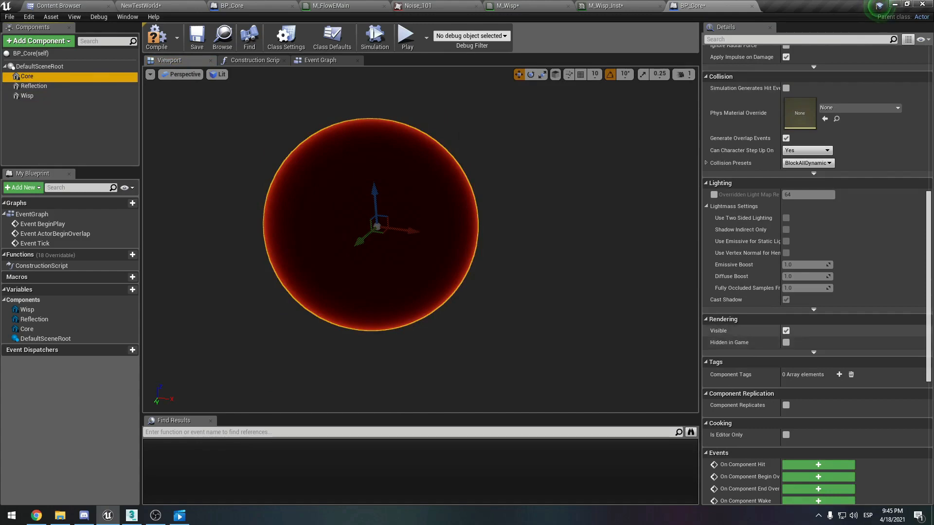
pyautogui.click(786, 330)
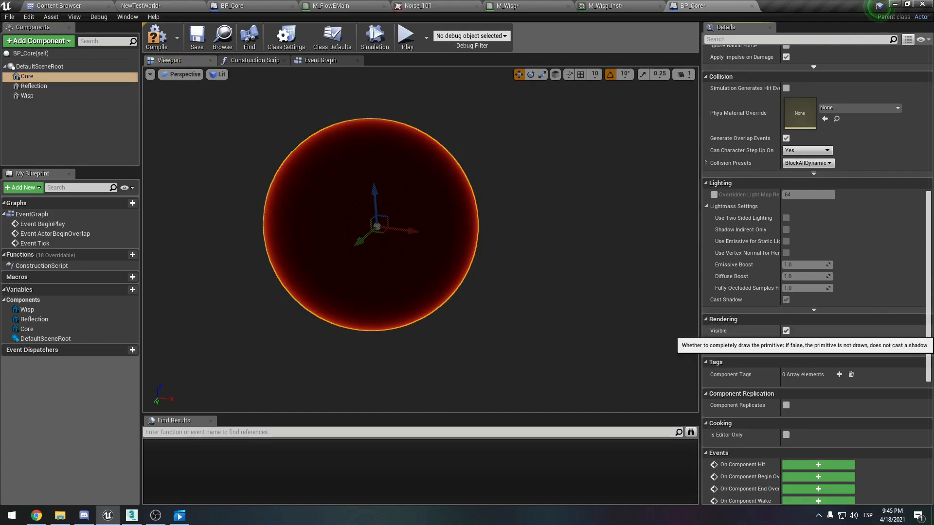
pyautogui.click(786, 331)
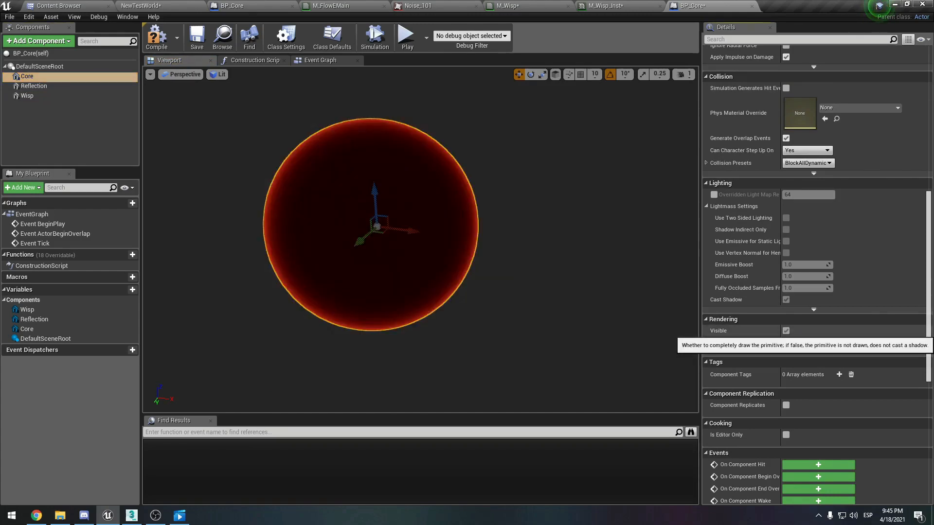
pyautogui.click(786, 331)
pyautogui.click(786, 331)
pyautogui.click(786, 330)
pyautogui.click(785, 330)
pyautogui.click(786, 330)
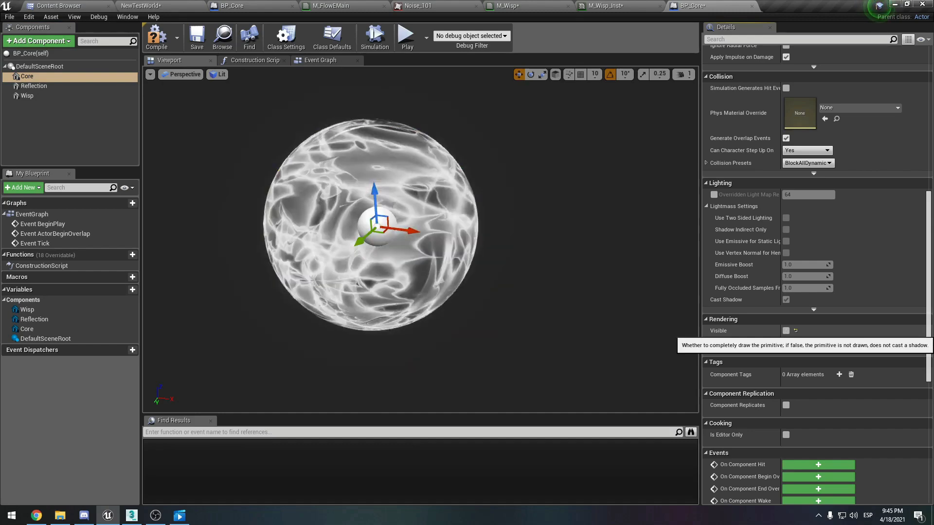
pyautogui.click(785, 331)
pyautogui.click(786, 331)
pyautogui.click(786, 331)
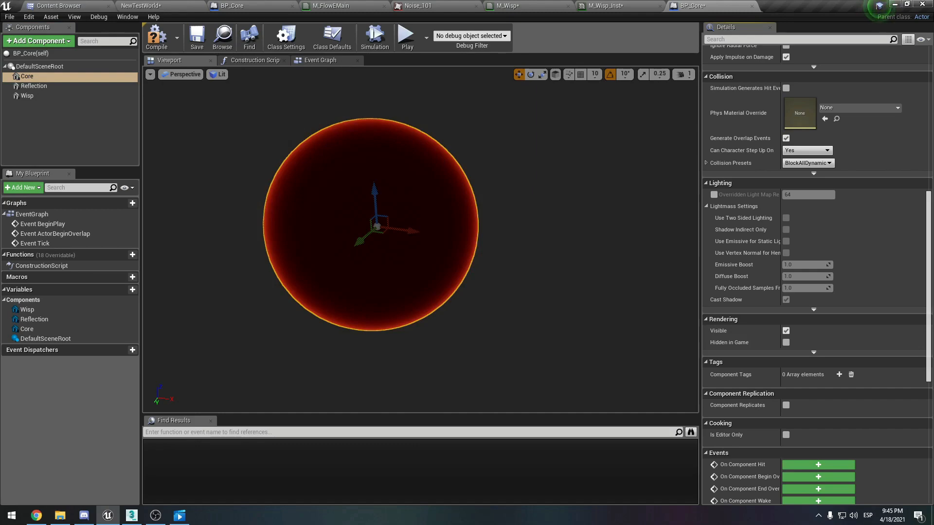
# Try scaling the Core component to 0.9 on all axes, and restore its scale to 1.0.
pyautogui.scroll(15, 817, 272)
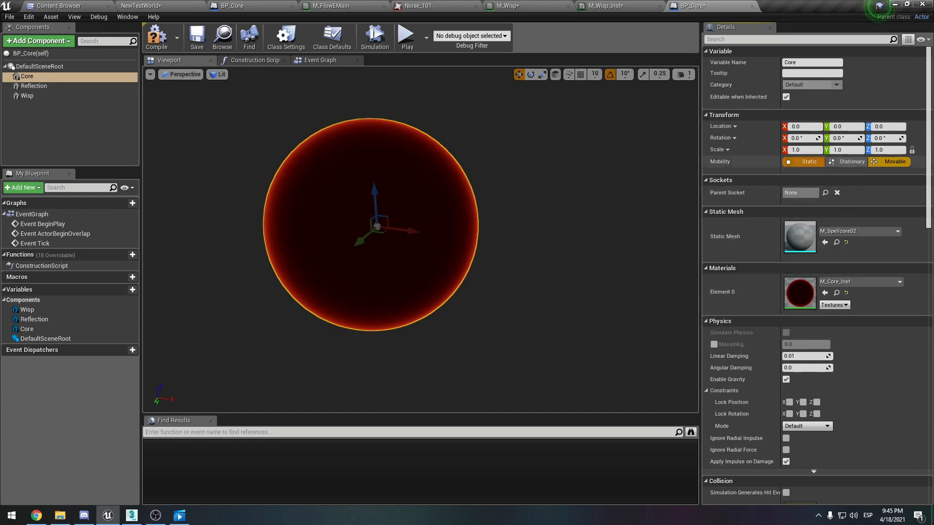
pyautogui.click(804, 149)
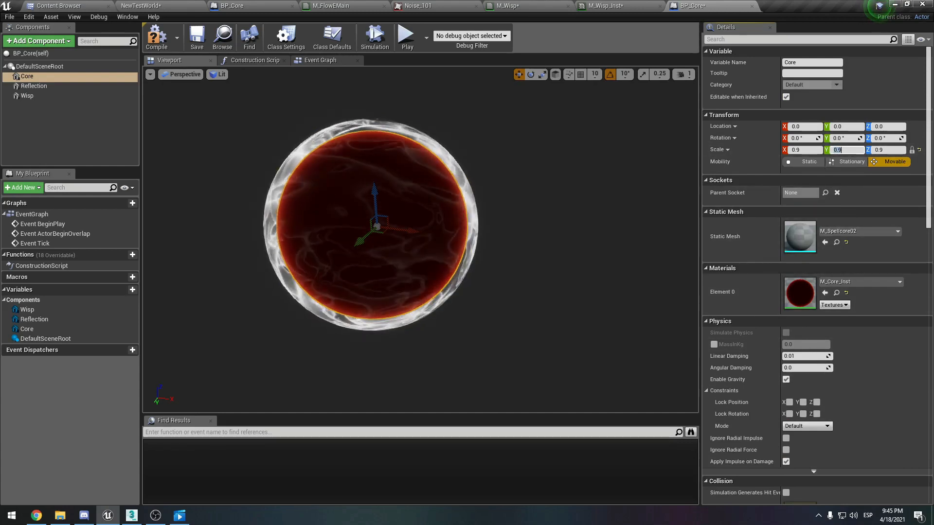
pyautogui.moveTo(420, 238); pyautogui.dragTo(405, 238, button='middle')
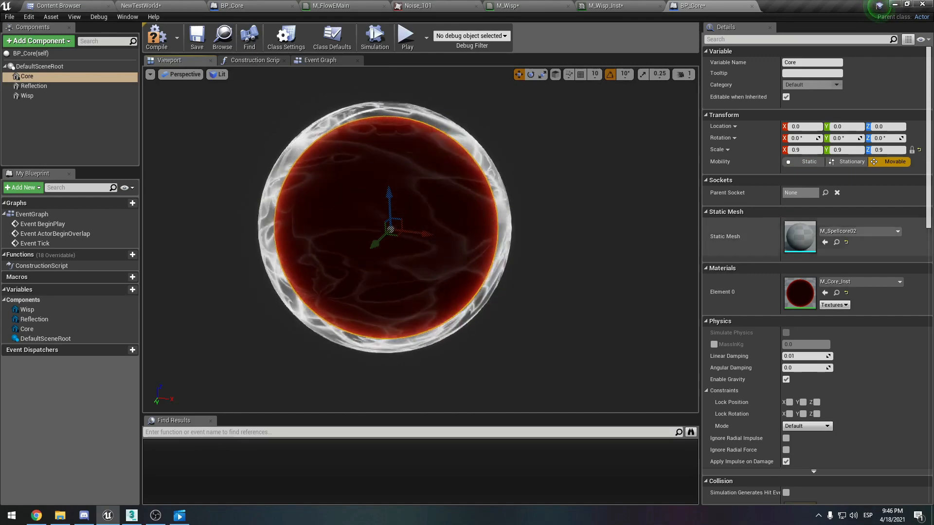
pyautogui.write('1')
pyautogui.press('Tab')
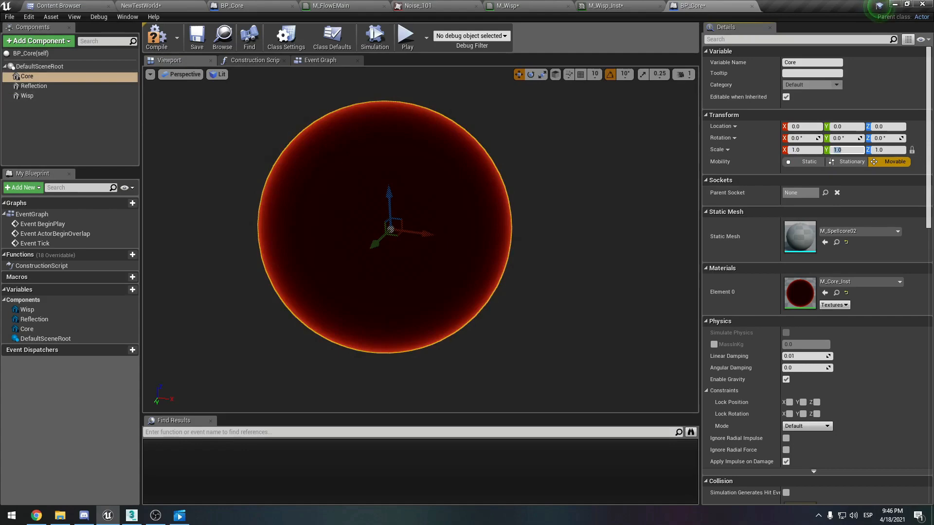
# Switch to 3ds Max, hide Sphere001, and show and select Sphere002.
pyautogui.hotkey('alt', 'Tab')
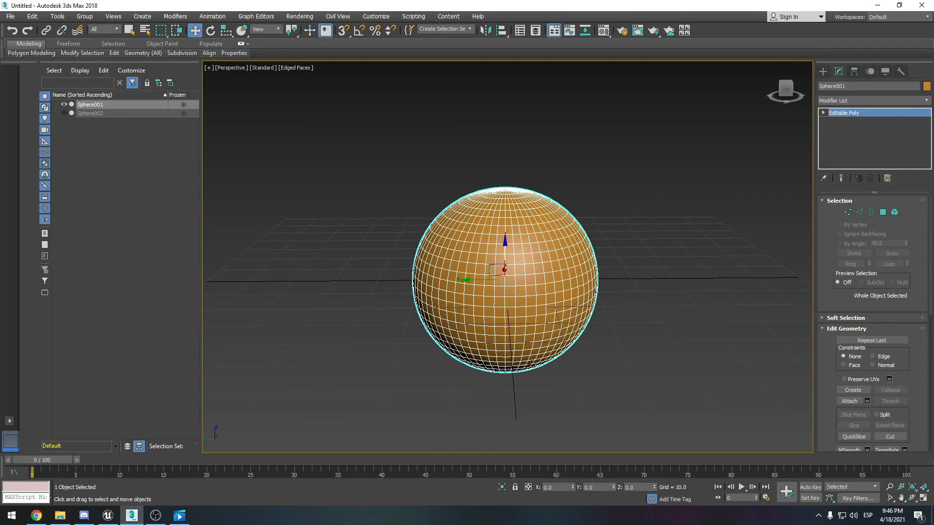
pyautogui.click(64, 104)
pyautogui.click(65, 113)
pyautogui.click(91, 113)
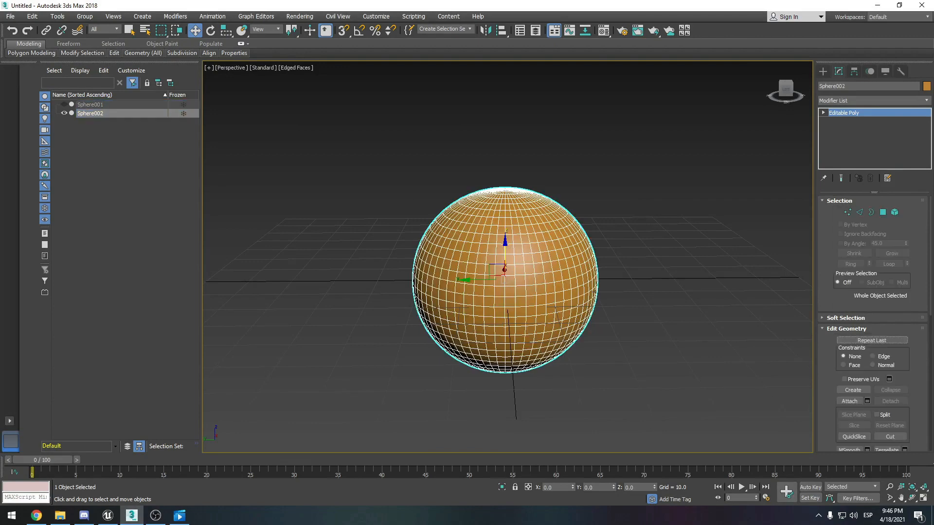
# Add a Normal modifier to Sphere002 so that its normals are flipped inward.
pyautogui.scroll(4, 608, 224)
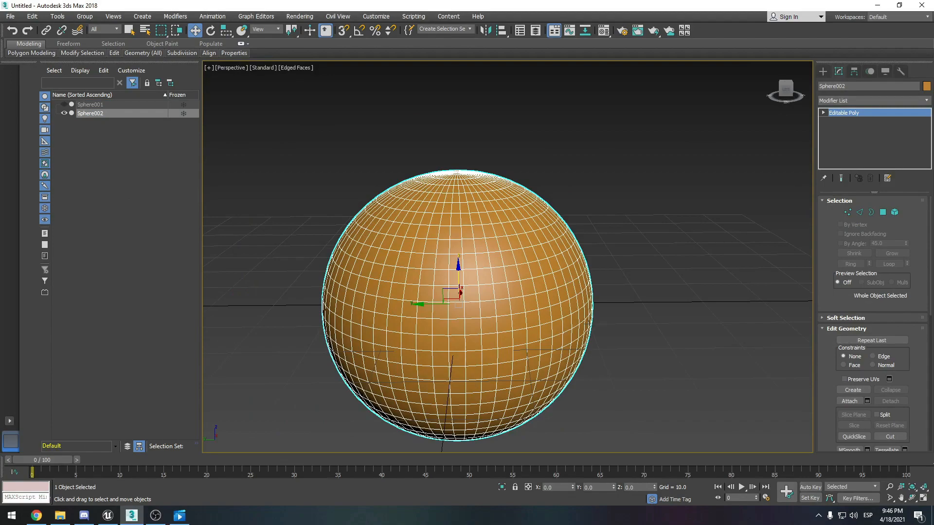
pyautogui.moveTo(608, 224); pyautogui.dragTo(639, 210, button='middle')
pyautogui.keyDown('alt'); pyautogui.moveTo(457, 282); pyautogui.dragTo(523, 292, button='middle'); pyautogui.keyUp('alt')
pyautogui.scroll(5, 537, 318)
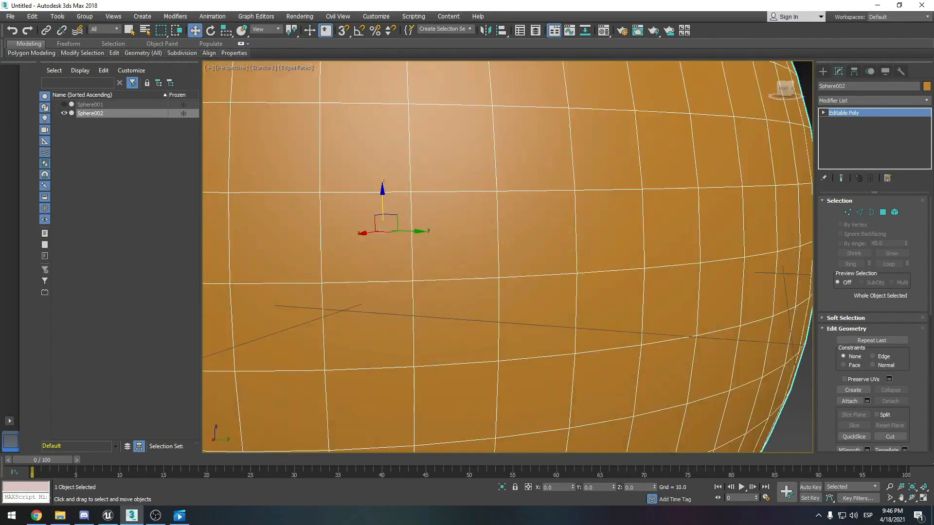
pyautogui.scroll(-6, 515, 311)
pyautogui.scroll(2, 535, 243)
pyautogui.moveTo(516, 244)
pyautogui.keyDown('alt'); pyautogui.mouseDown(button='middle')
pyautogui.moveTo(505, 287)
pyautogui.moveTo(533, 250)
pyautogui.mouseUp(button='middle'); pyautogui.keyUp('alt')
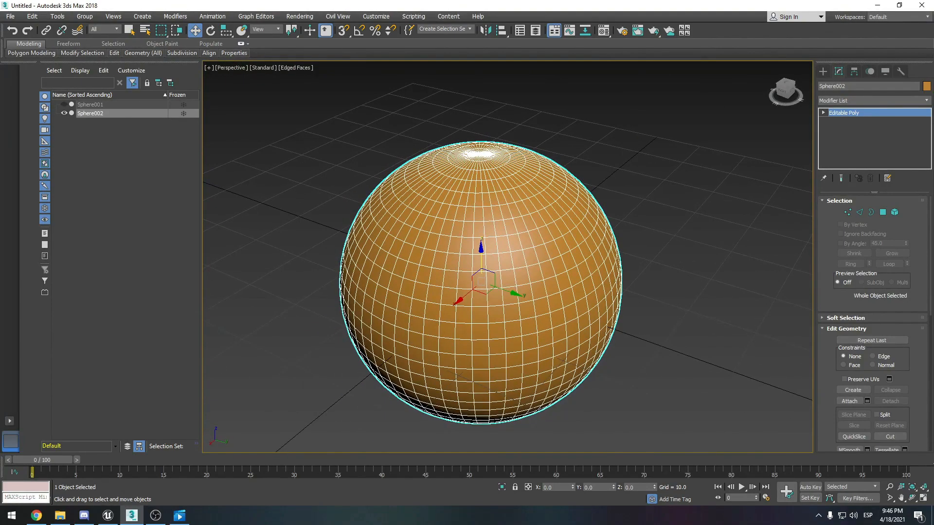
pyautogui.click(874, 101)
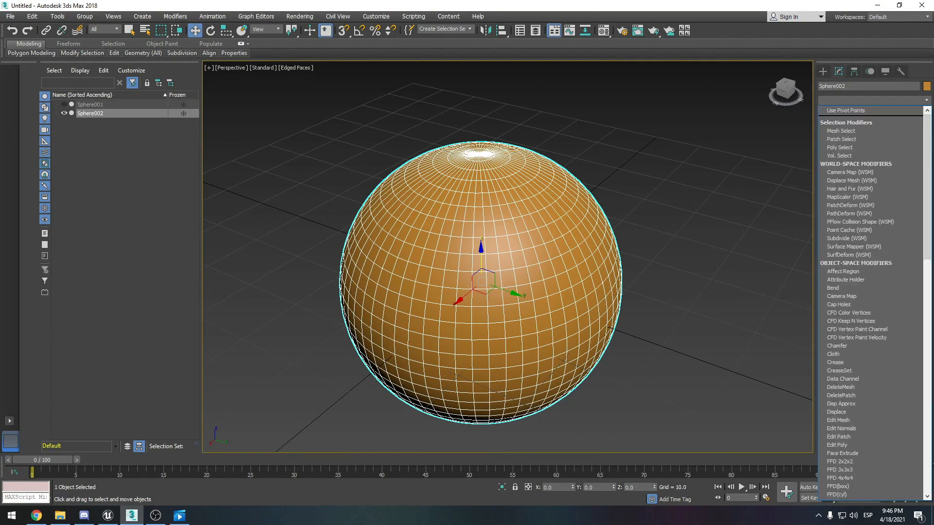
pyautogui.scroll(-3, 871, 301)
pyautogui.press('n')
pyautogui.press('n')
pyautogui.press('Return')
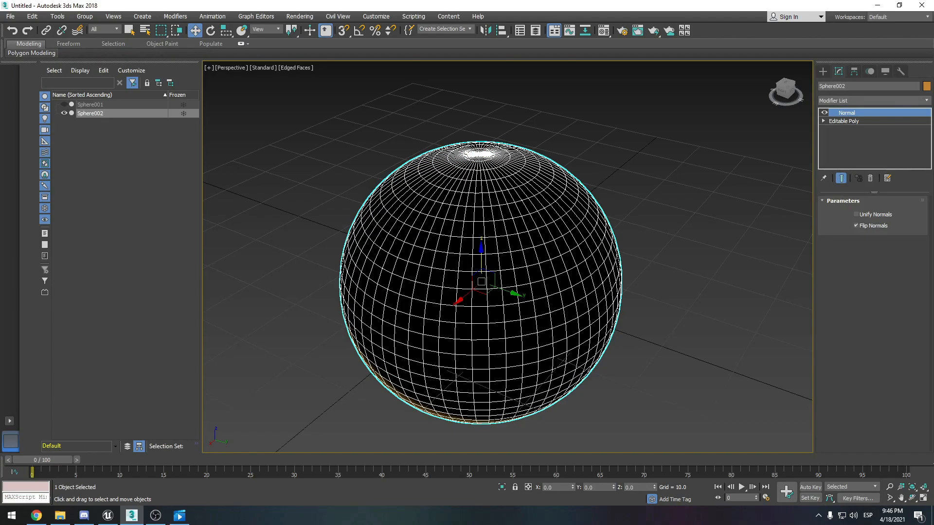
pyautogui.keyDown('alt'); pyautogui.moveTo(487, 282); pyautogui.dragTo(482, 229, button='middle'); pyautogui.keyUp('alt')
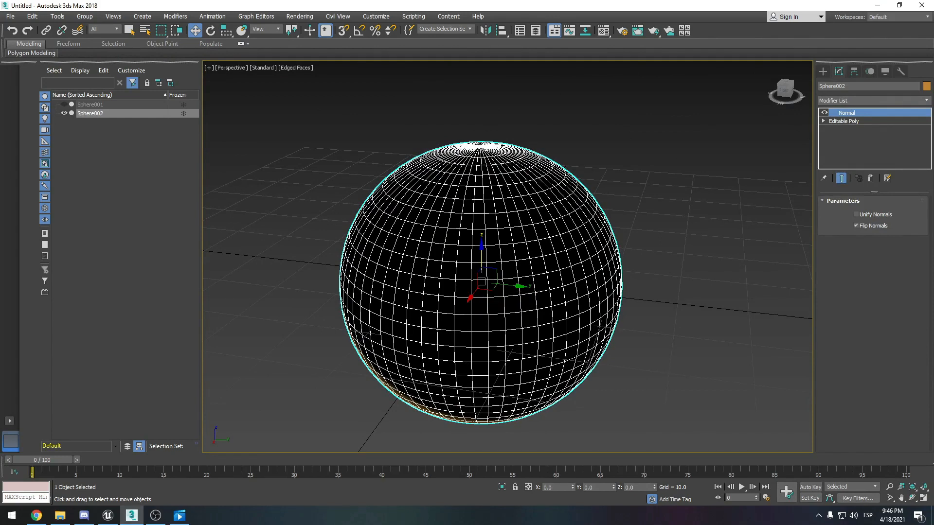
# Convert the flipped Sphere002 to an Editable Poly.
pyautogui.rightClick(514, 245)
pyautogui.moveTo(467, 347)
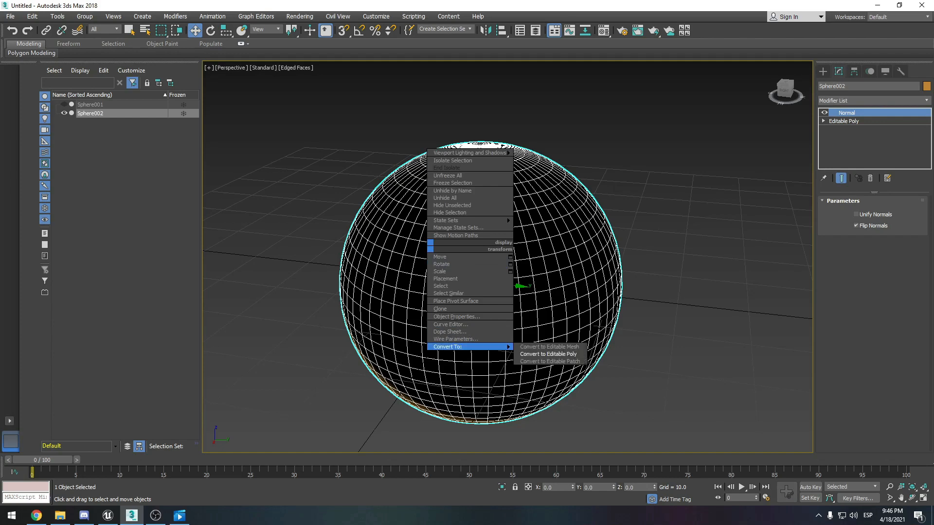
pyautogui.click(548, 354)
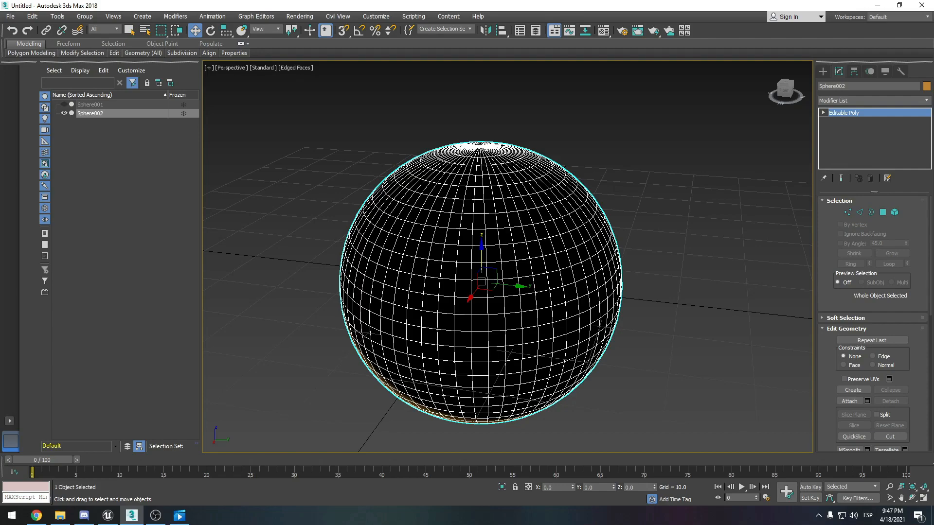
pyautogui.moveTo(481, 292)
pyautogui.keyDown('alt'); pyautogui.mouseDown(button='middle')
pyautogui.moveTo(498, 265)
pyautogui.moveTo(481, 302)
pyautogui.mouseUp(button='middle'); pyautogui.keyUp('alt')
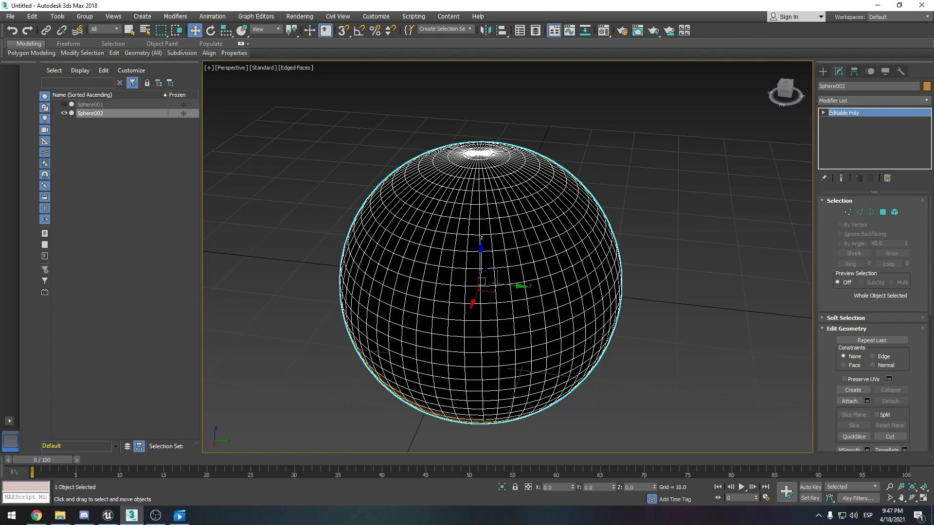
# Export the flipped sphere as the FBX file M_SpellCoreFlipped02 in the Tutorial folder, accepting the export settings.
pyautogui.click(10, 16)
pyautogui.press('Escape')
pyautogui.click(11, 17)
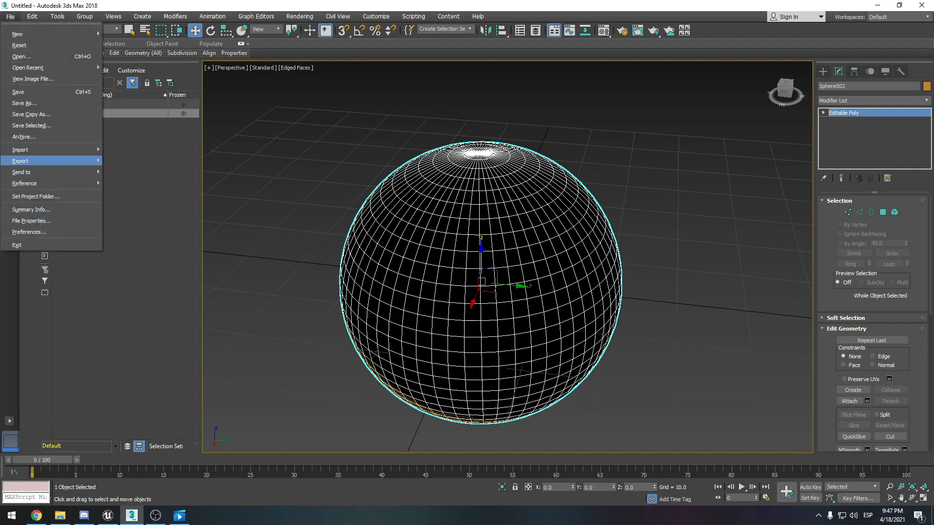
pyautogui.moveTo(51, 161)
pyautogui.click(137, 178)
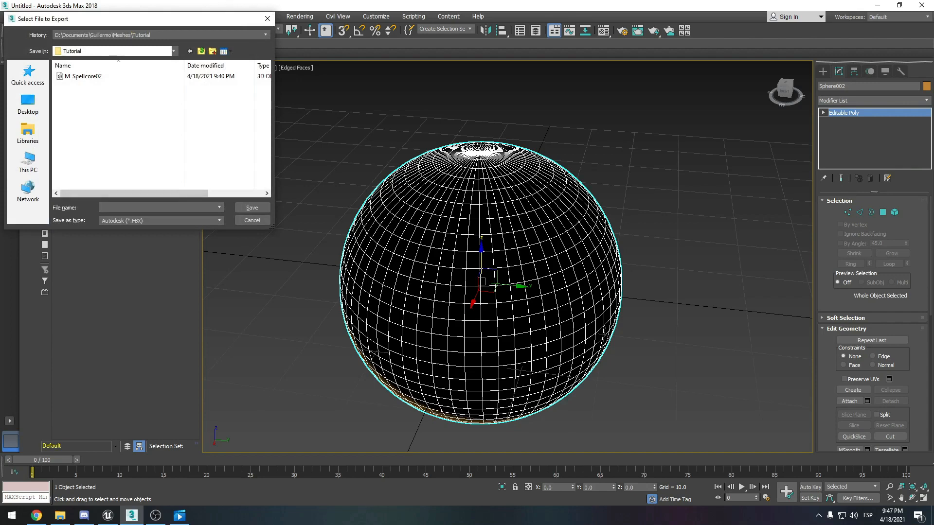
pyautogui.write('F')
pyautogui.press('BackSpace')
pyautogui.write('M')
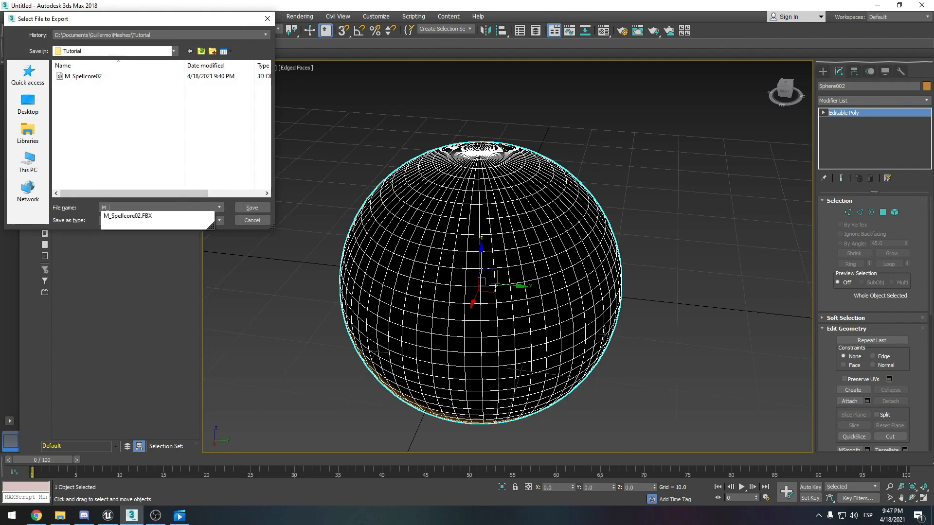
pyautogui.write('_SpellCoreFil')
pyautogui.press('Return')
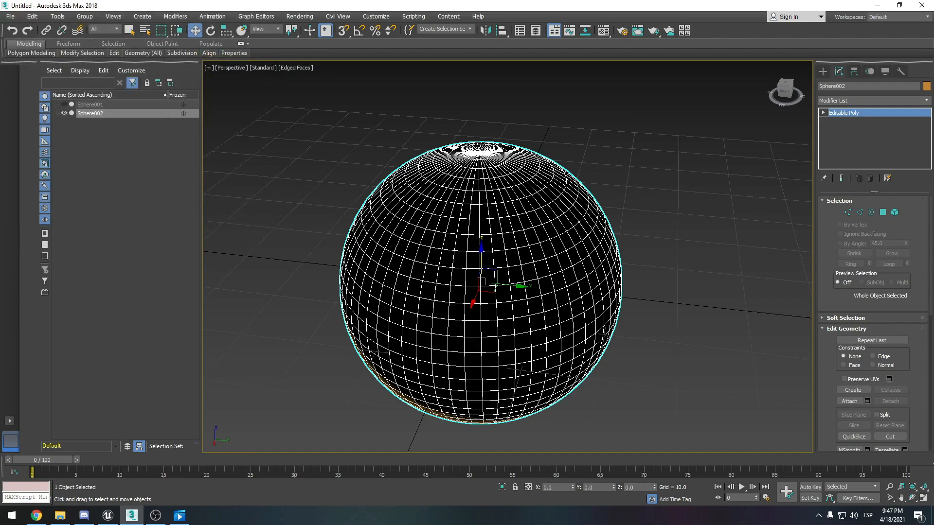
pyautogui.press('Return')
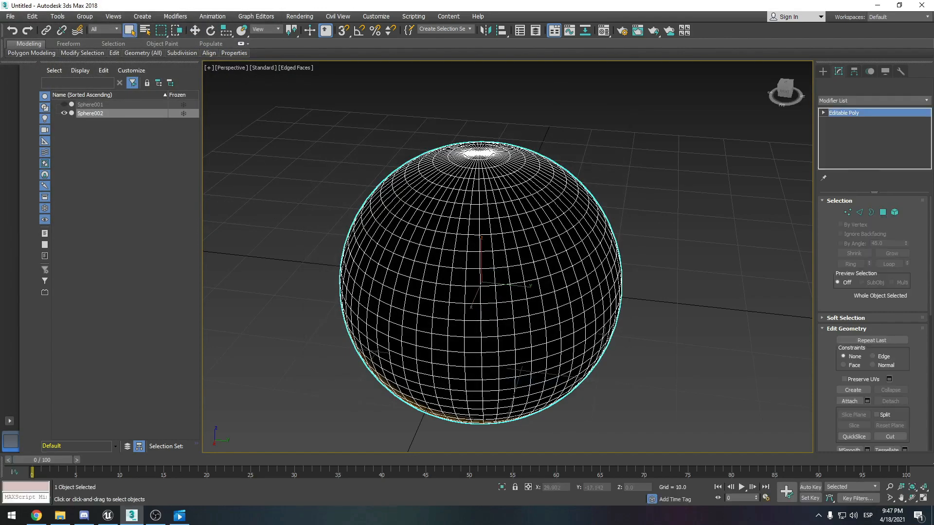
# Switch to Unreal, import M_SpellCoreFlipped02 into the Tutorials folder and dismiss the message log.
pyautogui.click(108, 516)
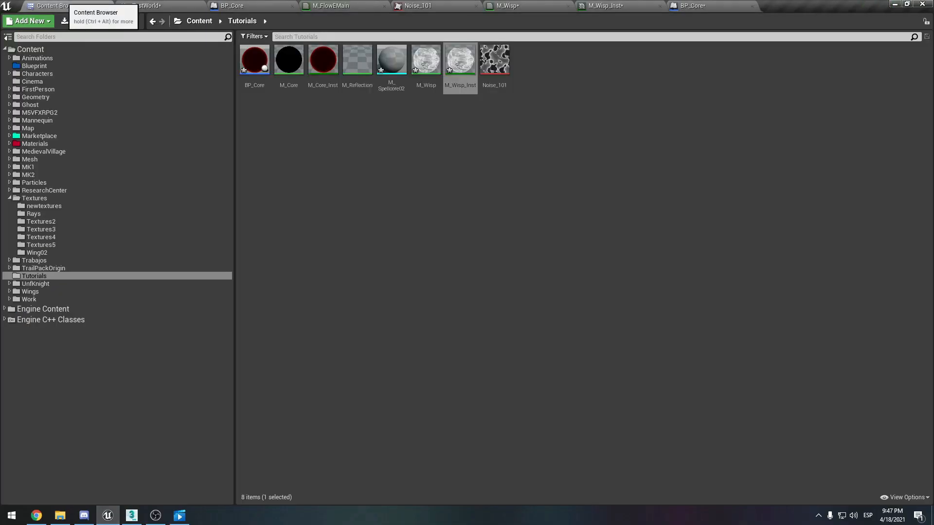
pyautogui.click(61, 6)
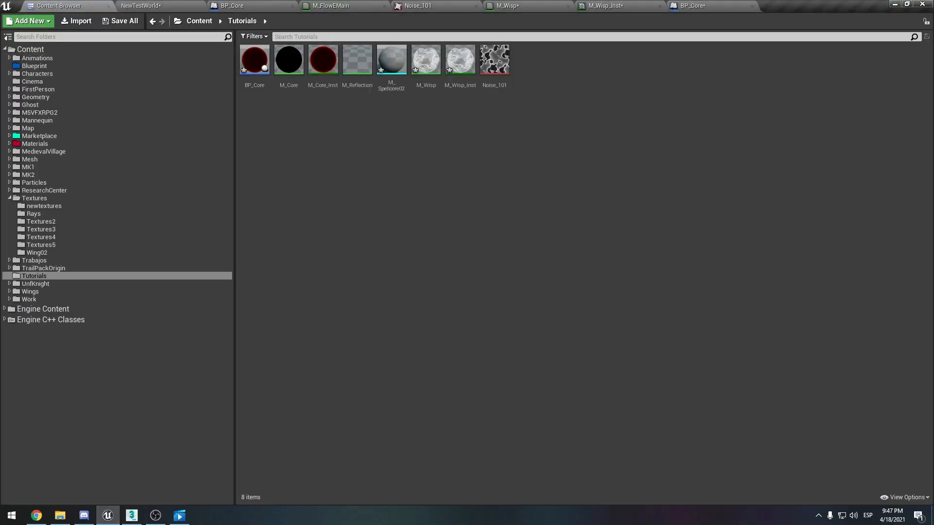
pyautogui.click(76, 21)
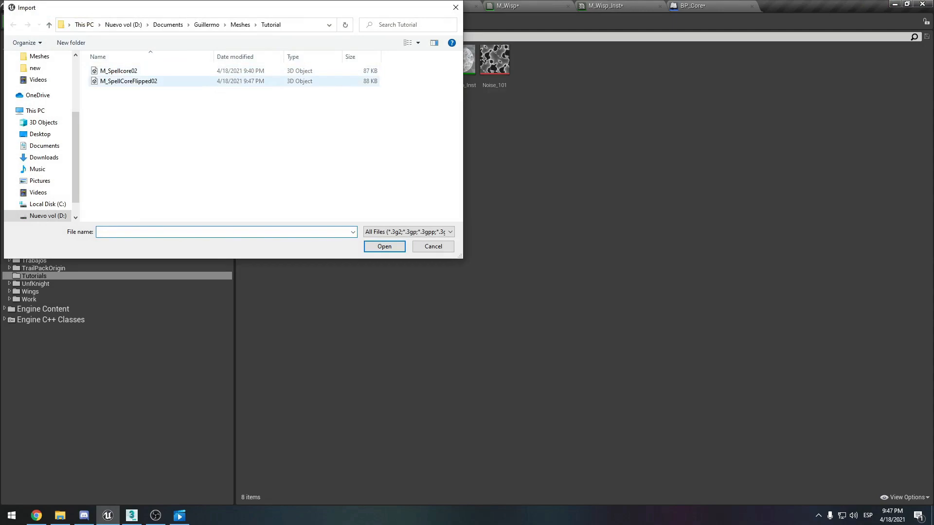
pyautogui.doubleClick(129, 81)
pyautogui.click(487, 439)
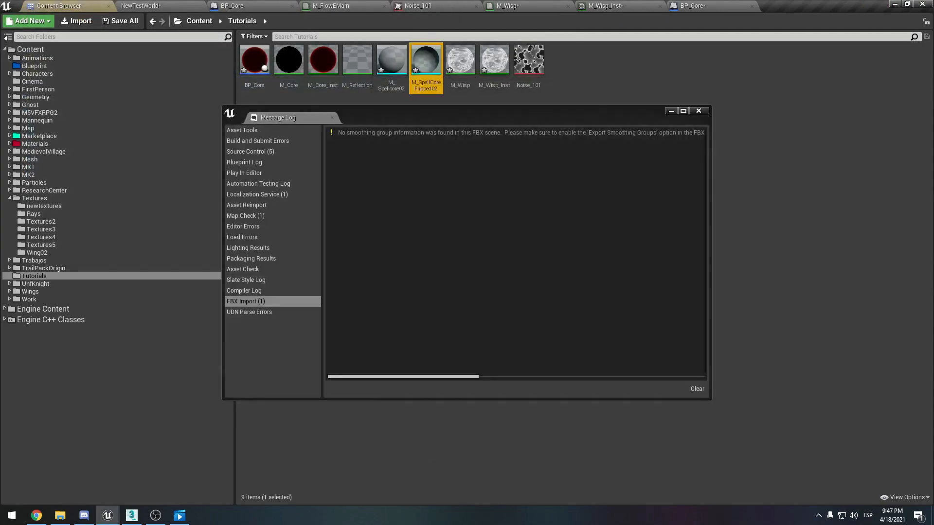
pyautogui.click(707, 110)
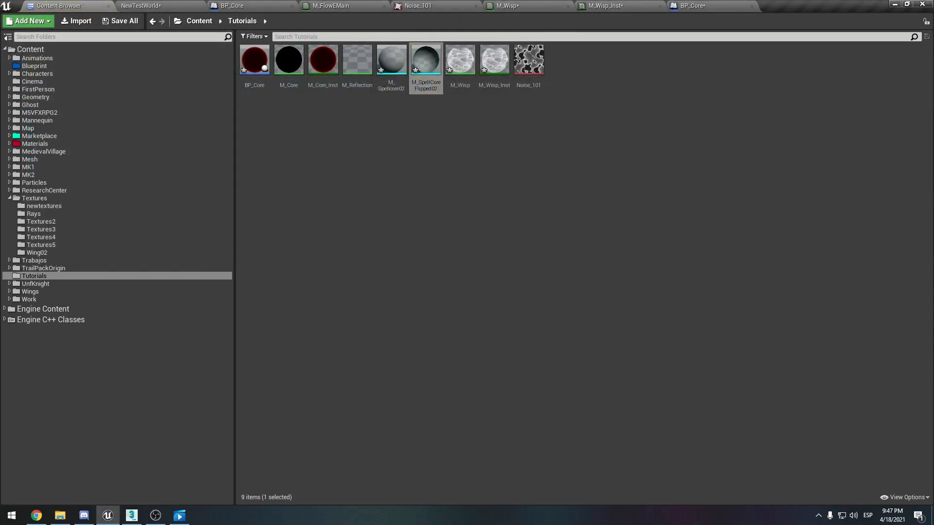
# Close the old BP_Core and set the Core component's static mesh in the new BP_Core to M_SpellCoreFlipped02.
pyautogui.click(424, 128)
pyautogui.click(392, 61)
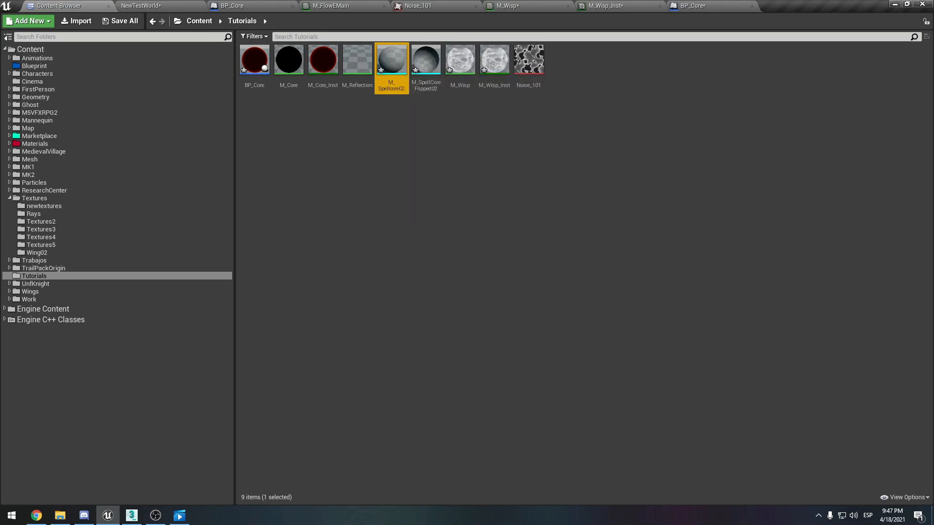
pyautogui.click(426, 60)
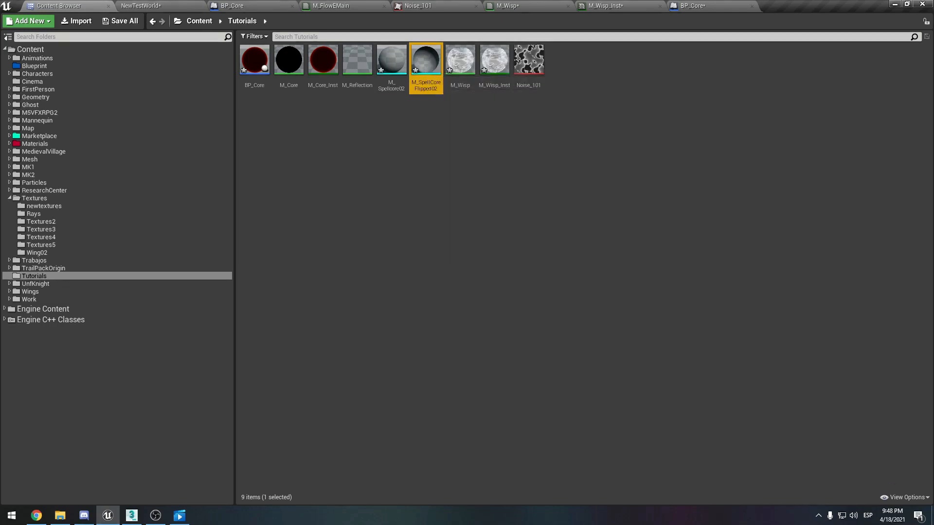
pyautogui.click(442, 151)
pyautogui.click(426, 59)
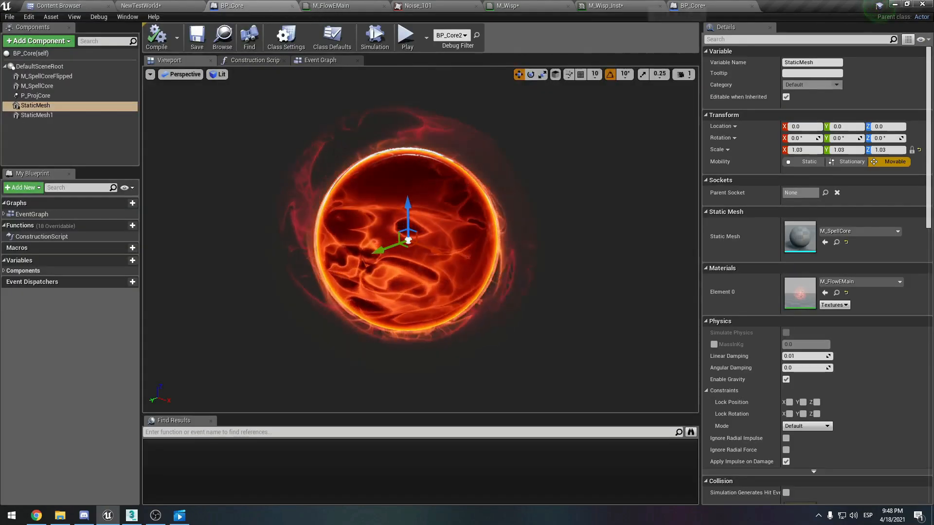
pyautogui.middleClick(247, 5)
pyautogui.click(597, 7)
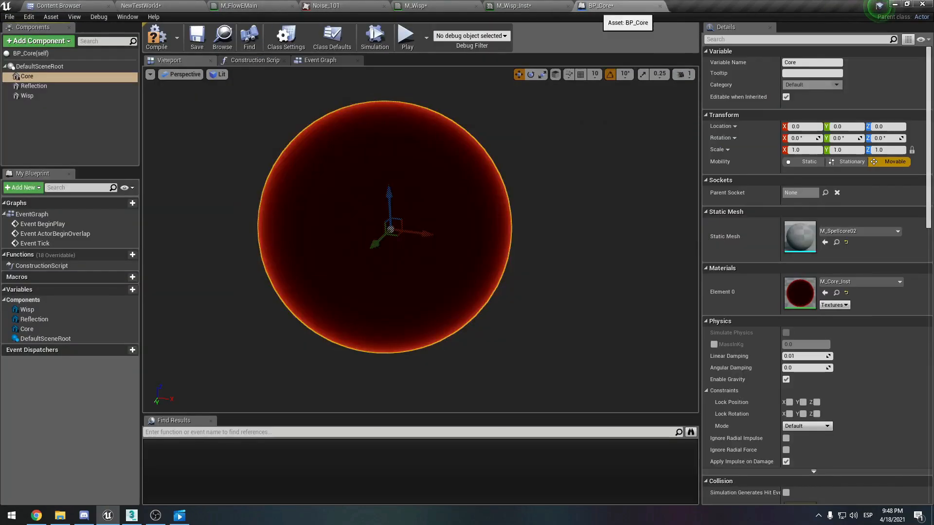
pyautogui.click(58, 77)
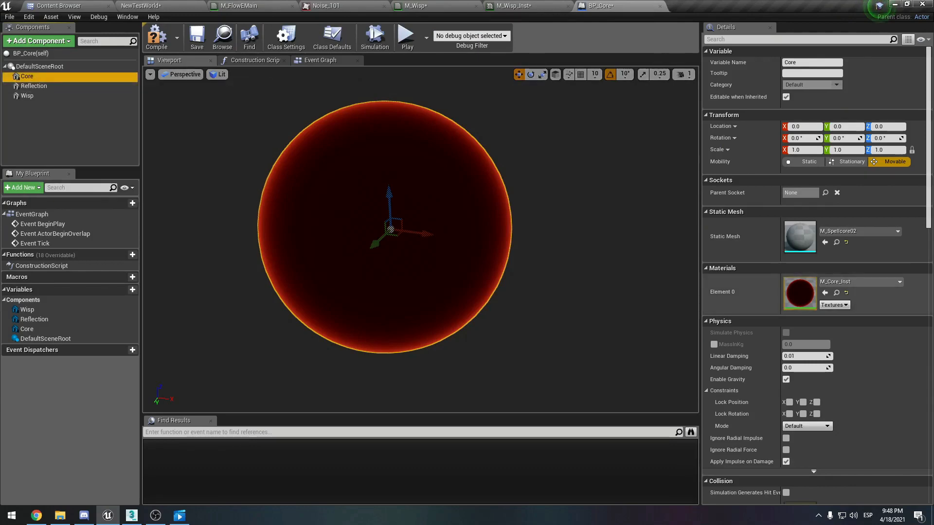
pyautogui.click(824, 242)
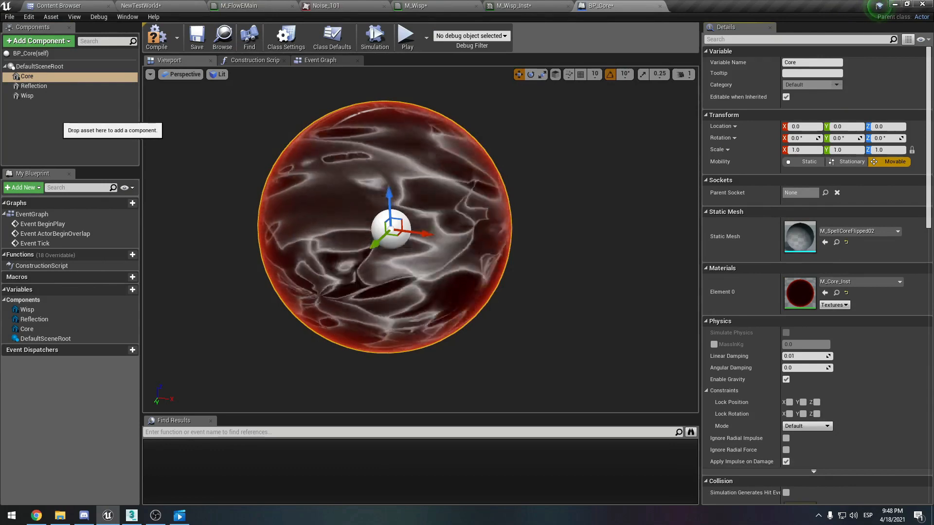
# Review the Wisp component's details and examine the layered spheres from different angles in the BP_Core viewport.
pyautogui.click(35, 96)
pyautogui.scroll(-10, 861, 407)
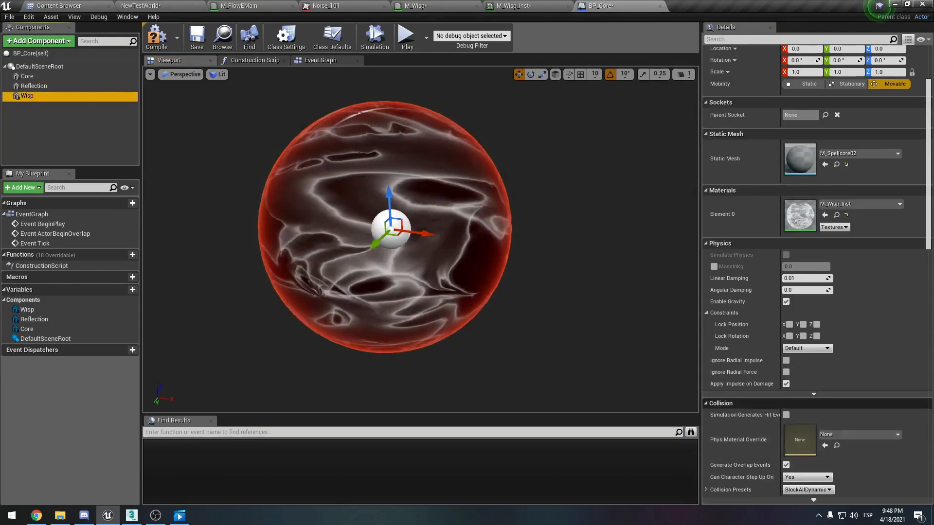
pyautogui.scroll(-8, 817, 379)
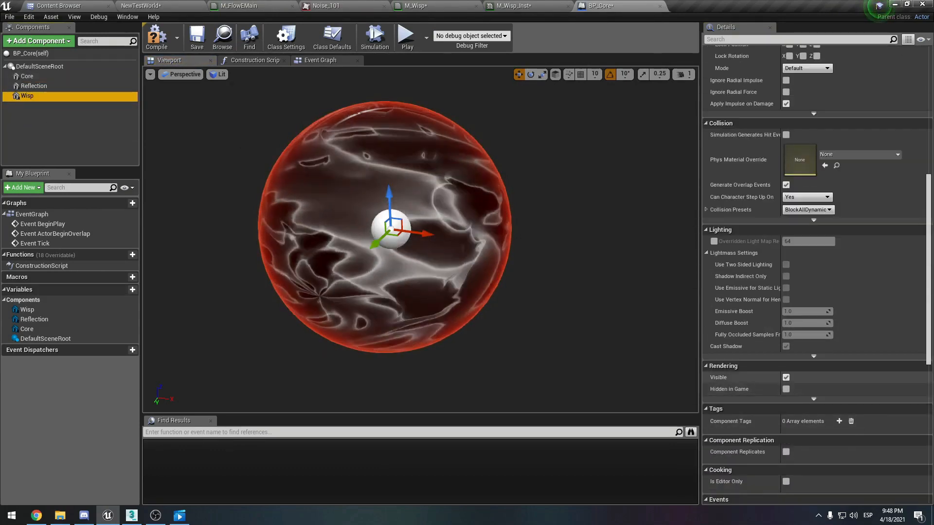
pyautogui.scroll(15, 817, 379)
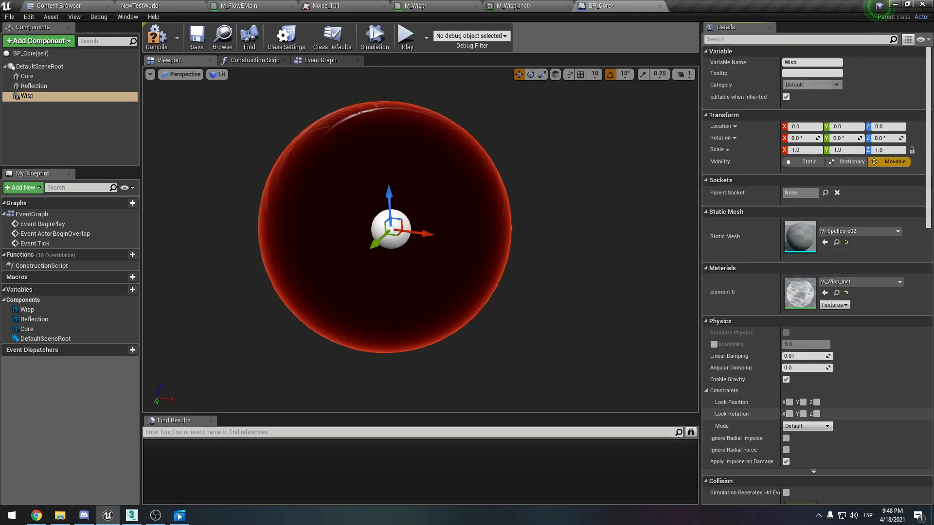
pyautogui.click(39, 66)
pyautogui.click(28, 76)
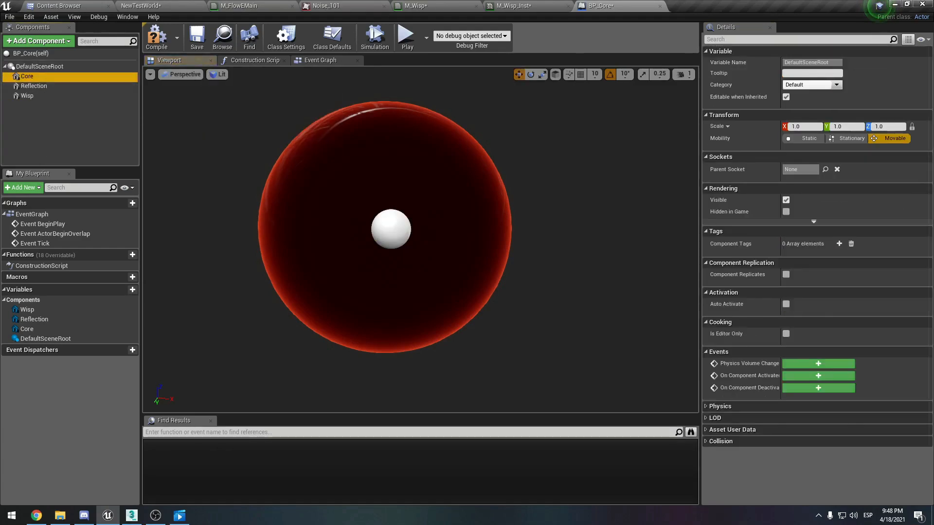
pyautogui.moveTo(340, 195)
pyautogui.mouseDown(button='right')
pyautogui.moveTo(517, 197)
pyautogui.moveTo(355, 191)
pyautogui.mouseUp(button='right')
pyautogui.press('a')
pyautogui.press('d')
pyautogui.press('a')
pyautogui.press('d')
pyautogui.press('a')
pyautogui.press('d')
pyautogui.press('s')
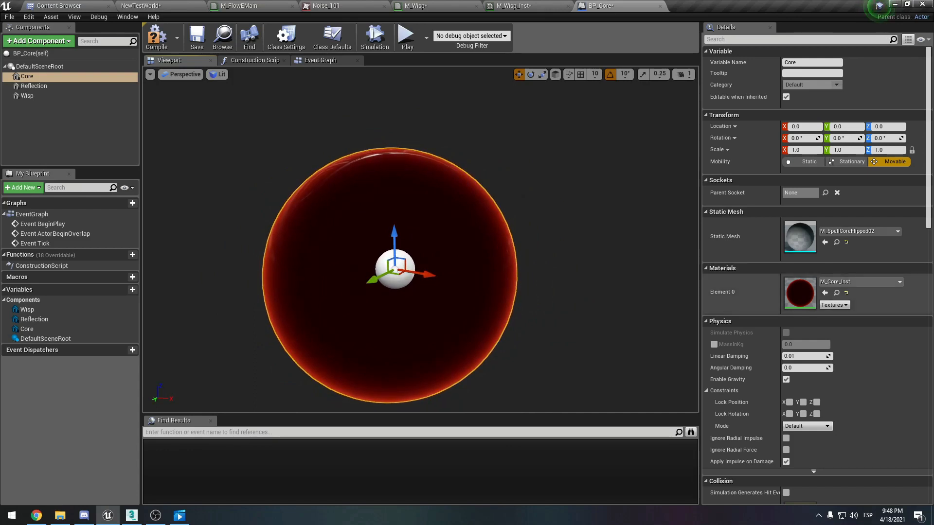
pyautogui.doubleClick(800, 293)
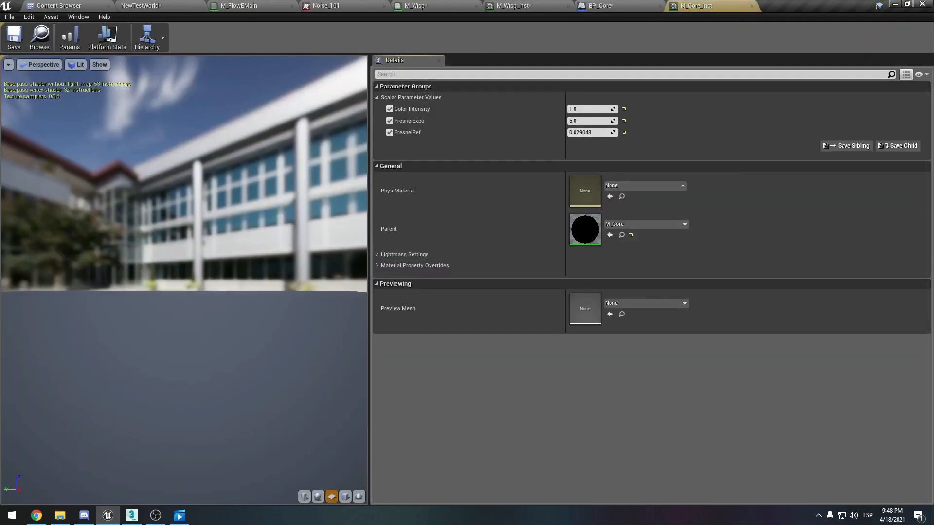
pyautogui.click(751, 6)
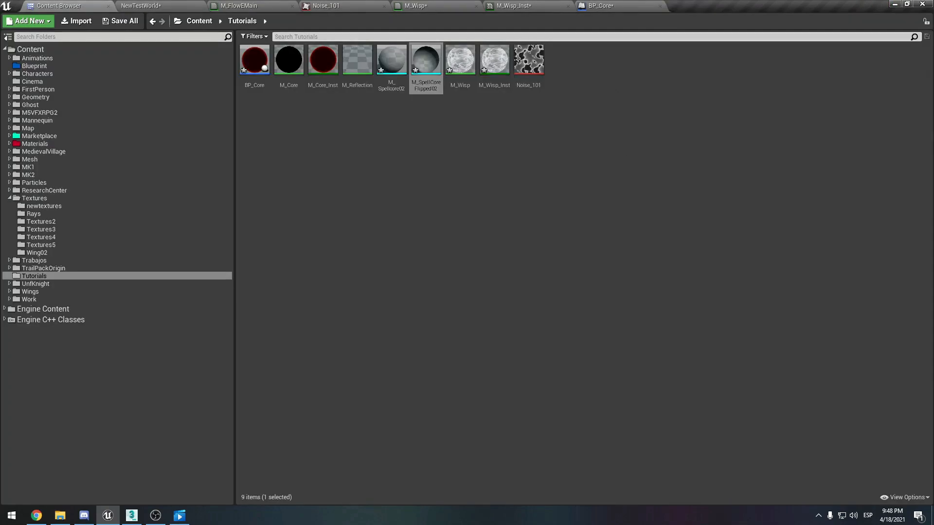
pyautogui.click(154, 6)
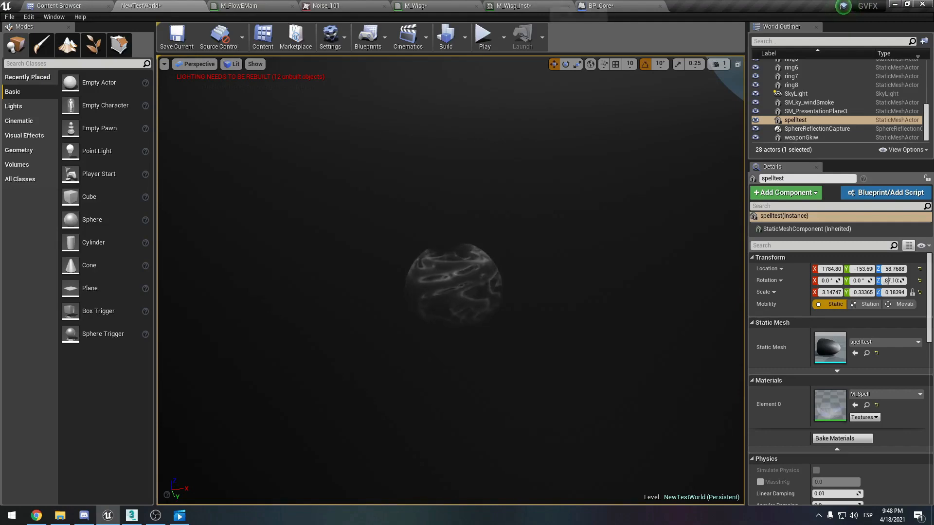
pyautogui.click(601, 6)
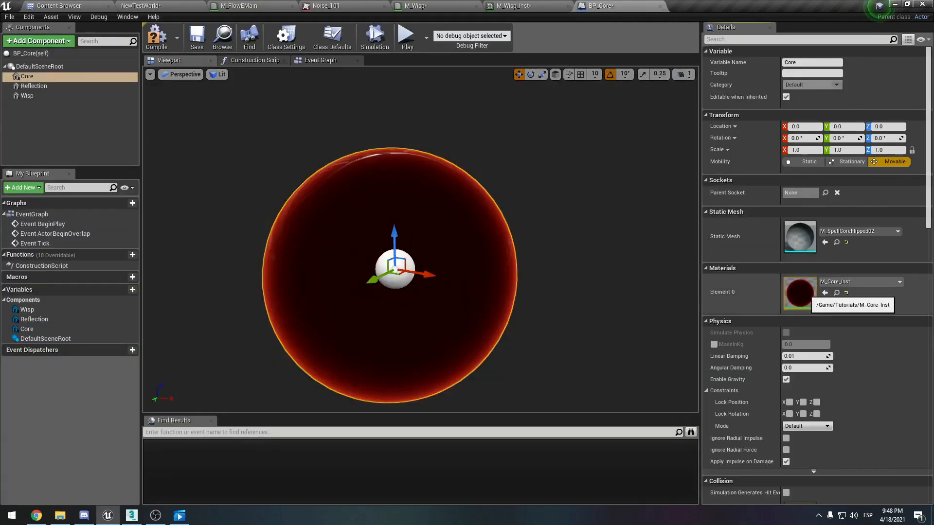
# Open the Core component's M_Core_Inst material instance in a floating window over the BP_Core viewport.
pyautogui.doubleClick(804, 292)
pyautogui.moveTo(710, 6); pyautogui.dragTo(259, 408)
pyautogui.moveTo(417, 407); pyautogui.dragTo(728, 43)
pyautogui.click(603, 6)
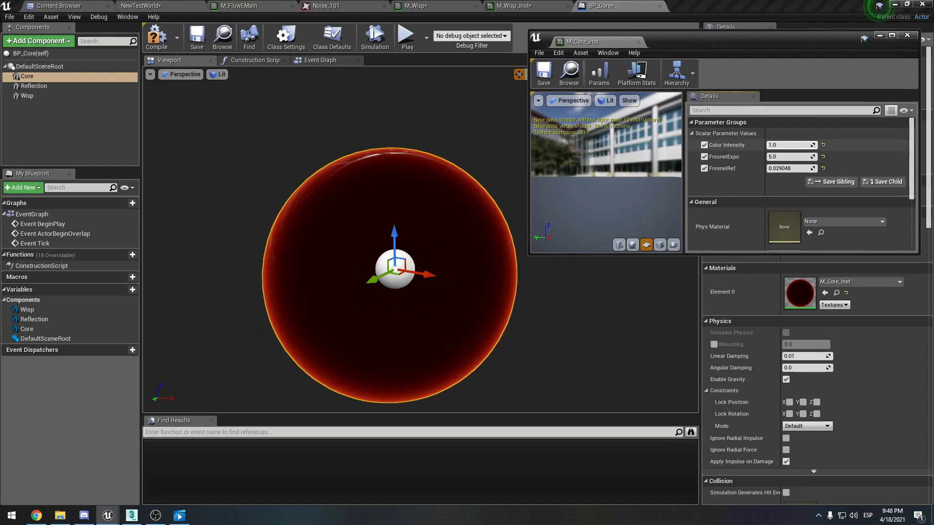
# Try a Color Intensity of 3 on M_Core_Inst, then return it to 1.
pyautogui.press('Return')
pyautogui.write('3')
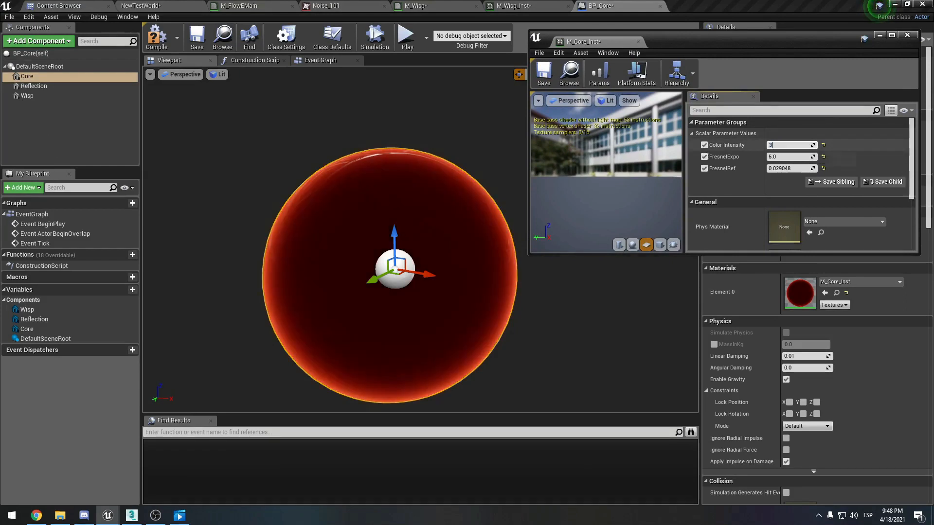
pyautogui.press('Return')
pyautogui.write('1')
pyautogui.press('Tab')
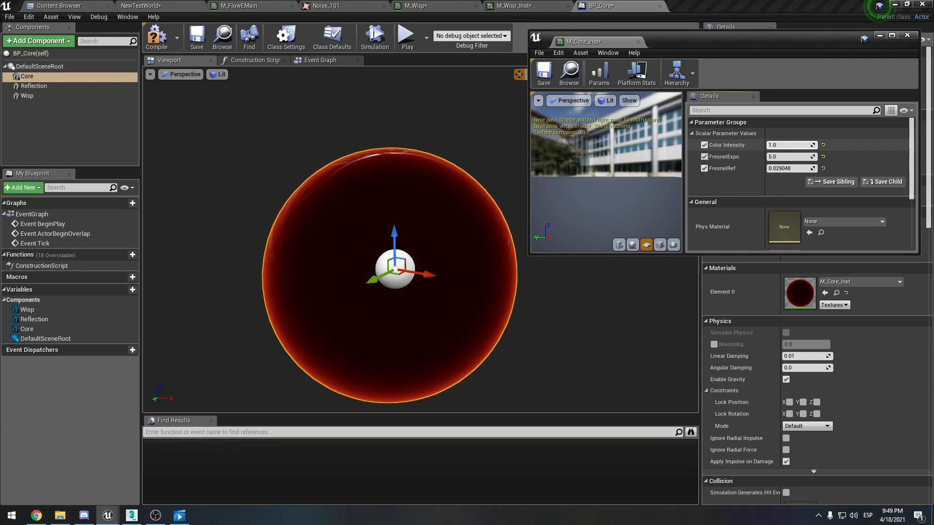
# Try M_Core_Inst without its FresnelExpo override at Color Intensity 0.3, 0.5, 1 and 2, then undo these changes.
pyautogui.press('space')
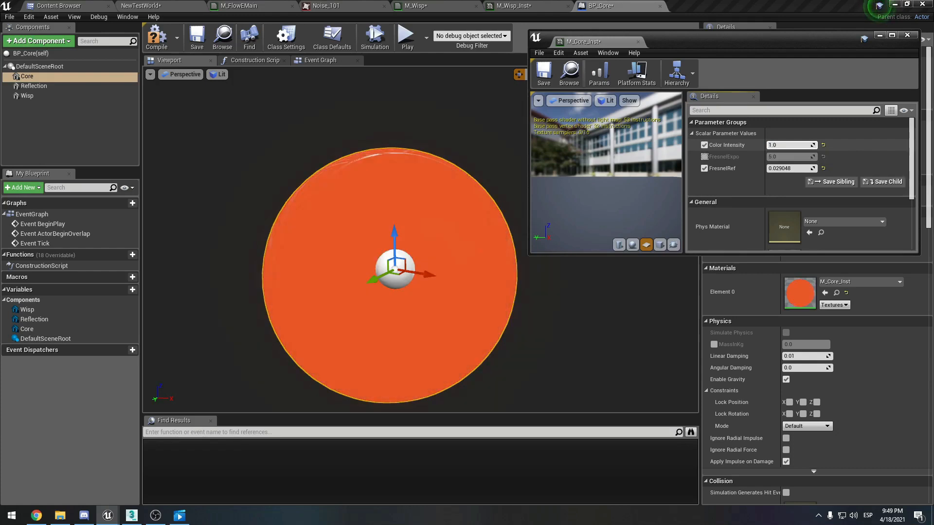
pyautogui.write('0.3')
pyautogui.press('Return')
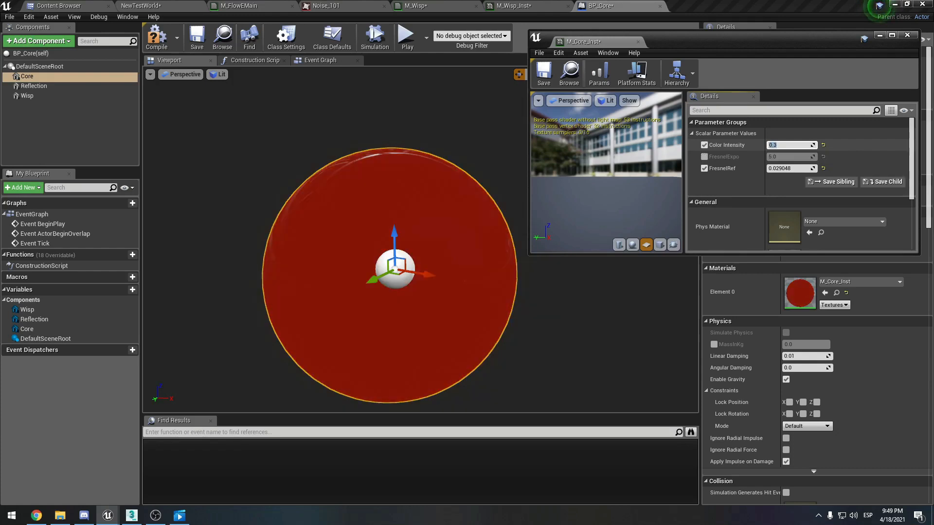
pyautogui.write('.5')
pyautogui.press('Return')
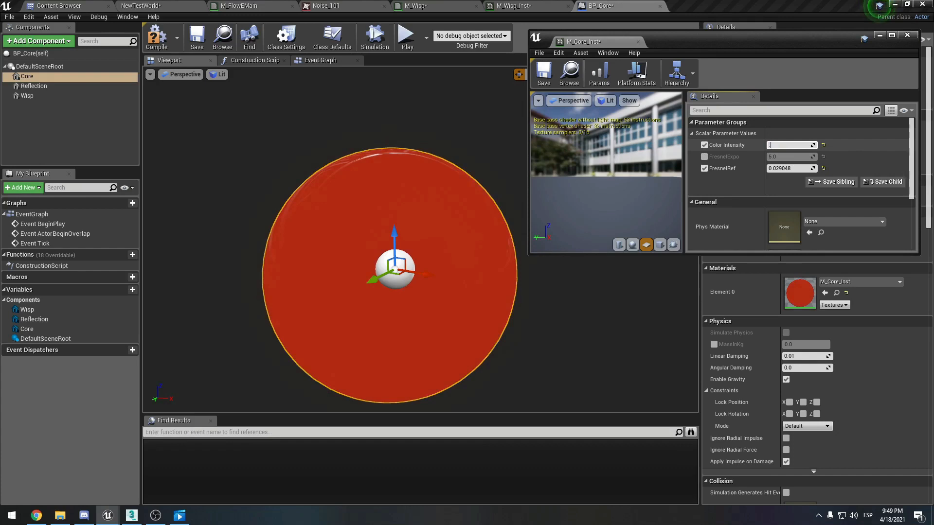
pyautogui.write('1')
pyautogui.press('Return')
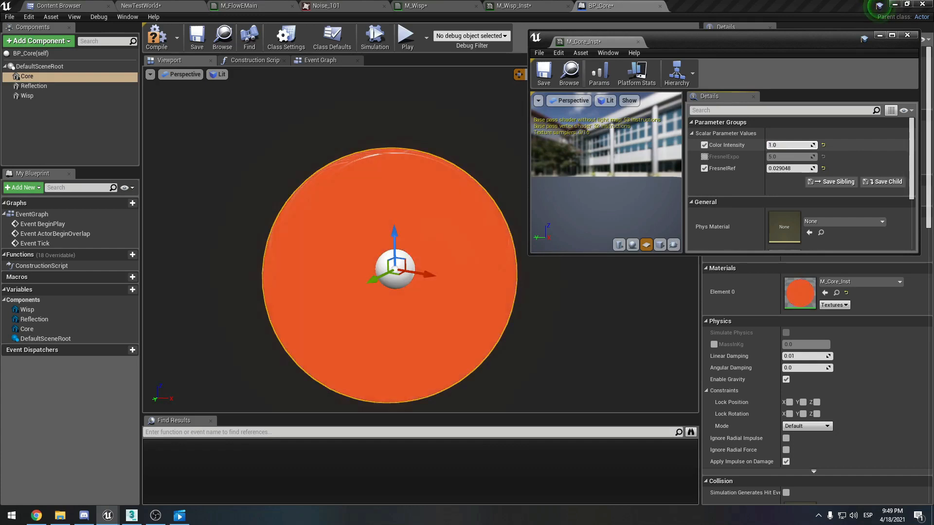
pyautogui.write('2')
pyautogui.press('Return')
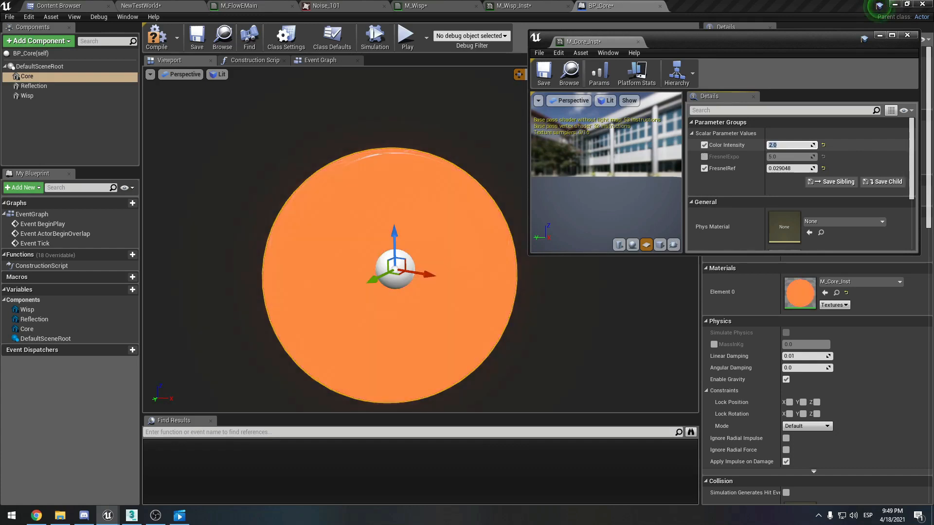
pyautogui.hotkey('ctrl', 'z')
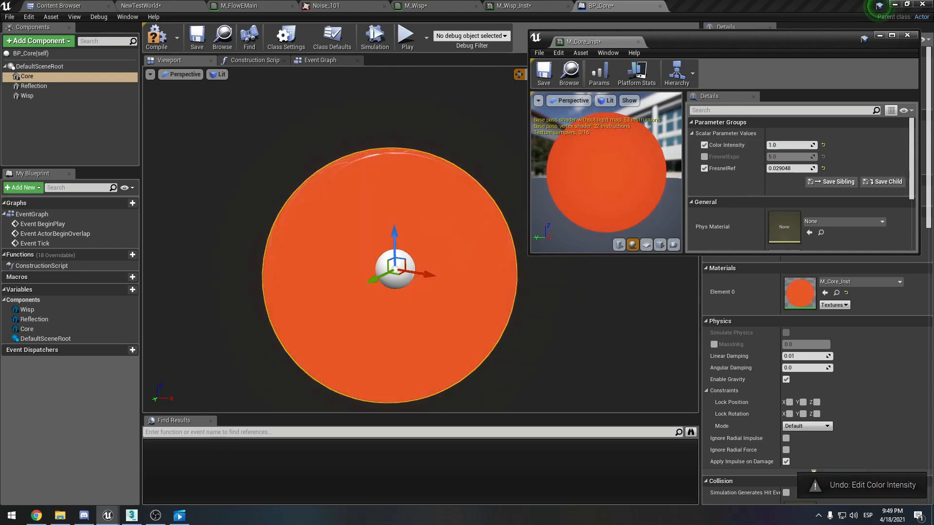
pyautogui.hotkey('ctrl', 'z')
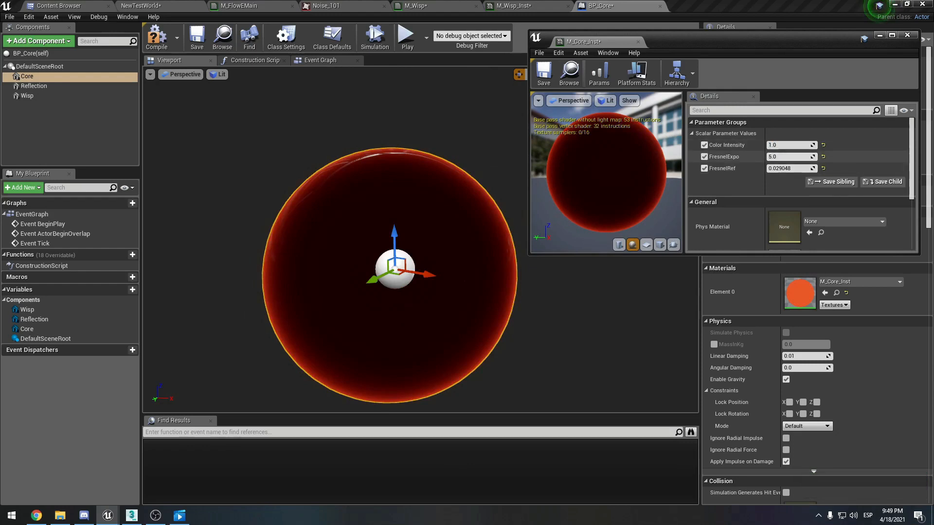
# Set M_Core_Inst's Color Intensity to 0.5 and its FresnelExpo to 6, trying exponents 1, 2 and 3 first.
pyautogui.click(786, 145)
pyautogui.write('0.2')
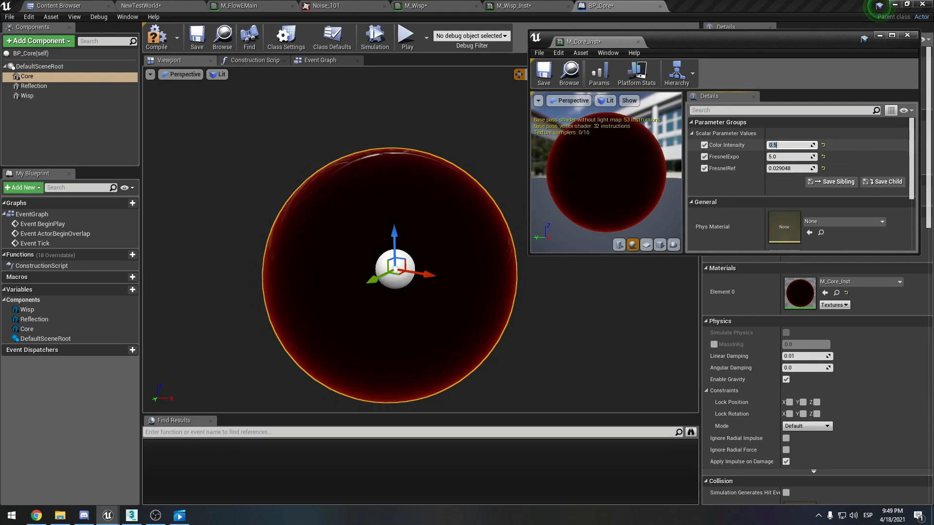
pyautogui.click(794, 156)
pyautogui.write('1')
pyautogui.press('Return')
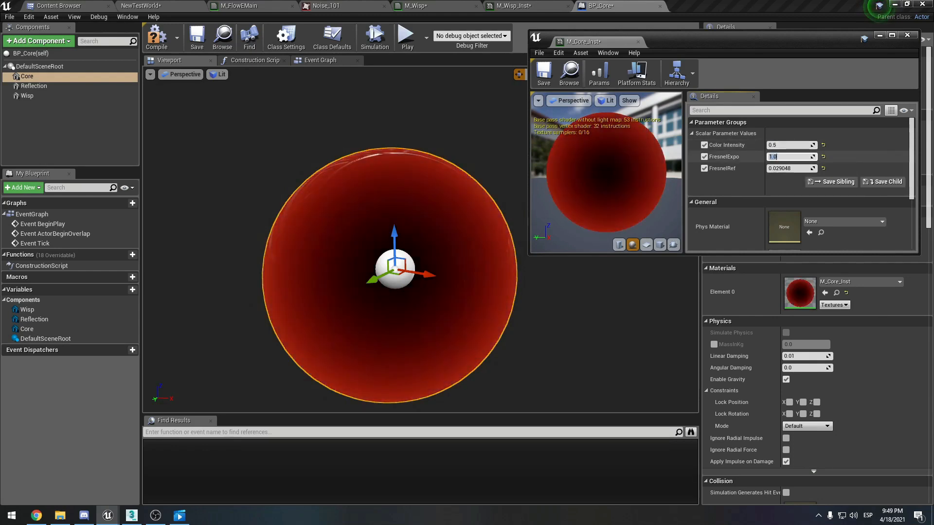
pyautogui.write('2')
pyautogui.press('Return')
pyautogui.write('3')
pyautogui.press('Return')
pyautogui.write('6')
pyautogui.press('Return')
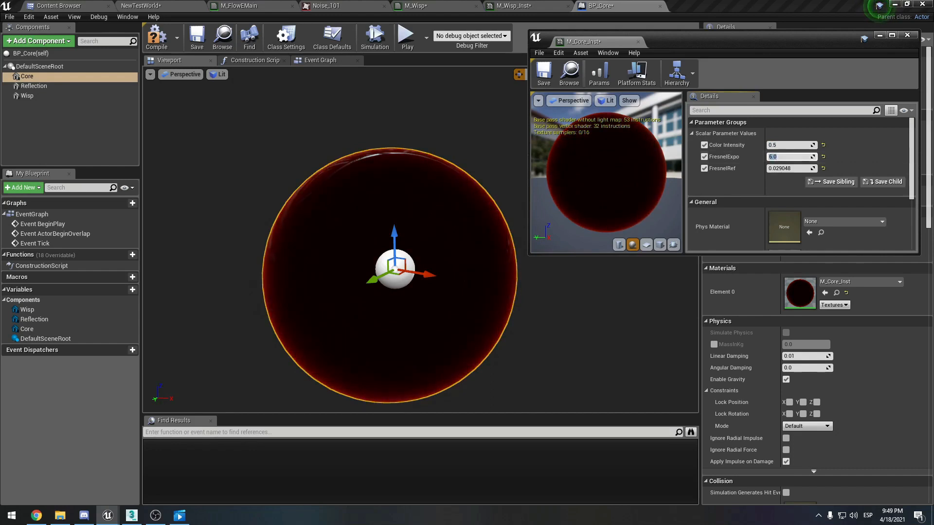
# Dock the M_Core_Inst editor in the main window, return to BP_Core and compile the blueprint.
pyautogui.moveTo(477, 302); pyautogui.dragTo(497, 306, button='right')
pyautogui.moveTo(591, 42); pyautogui.dragTo(703, 7)
pyautogui.click(603, 6)
pyautogui.click(157, 38)
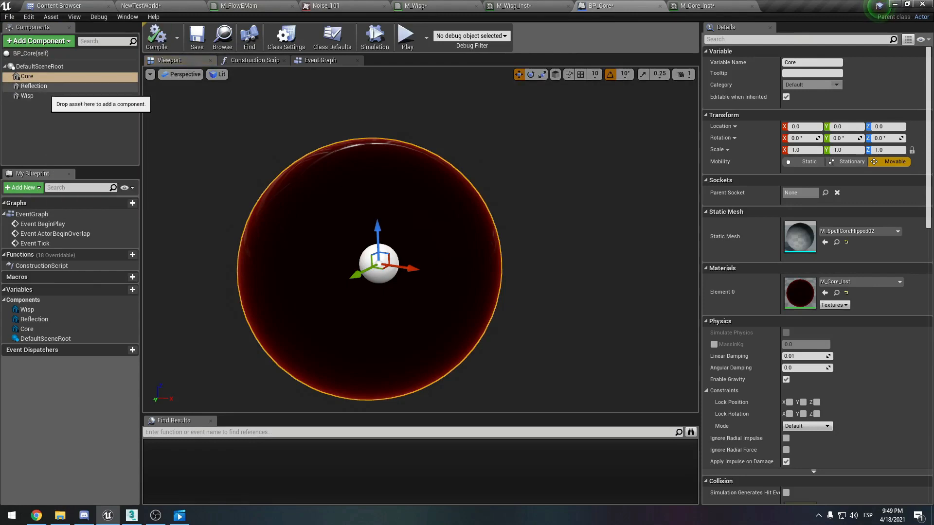
pyautogui.moveTo(379, 243); pyautogui.dragTo(476, 245, button='right')
pyautogui.moveTo(420, 243); pyautogui.dragTo(467, 241, button='right')
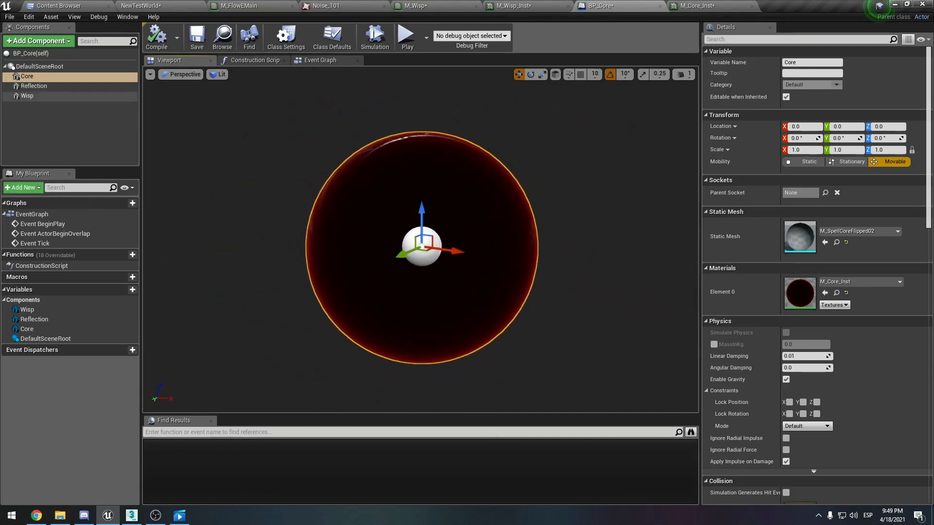
# Make the Wisp component visible and view it layered over the core sphere.
pyautogui.click(30, 96)
pyautogui.scroll(-1, 807, 306)
pyautogui.scroll(-20, 807, 307)
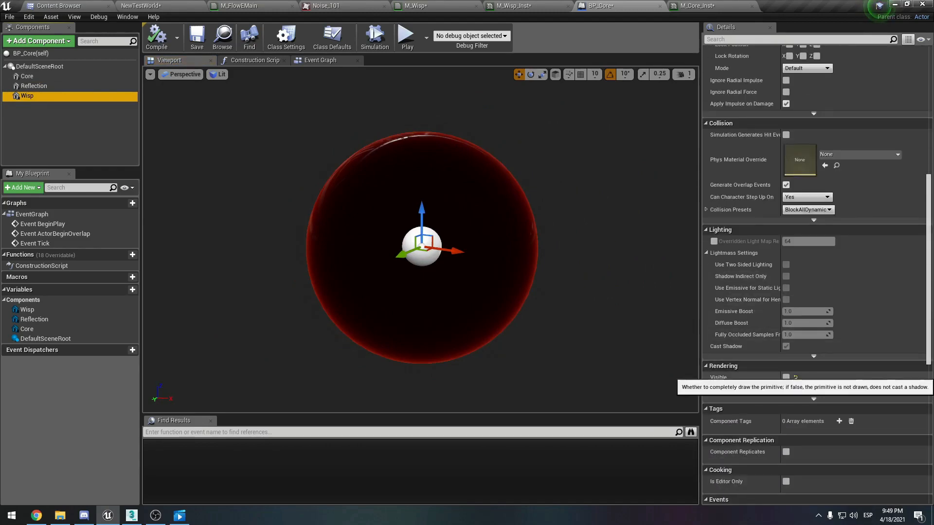
pyautogui.click(785, 378)
pyautogui.scroll(20, 817, 272)
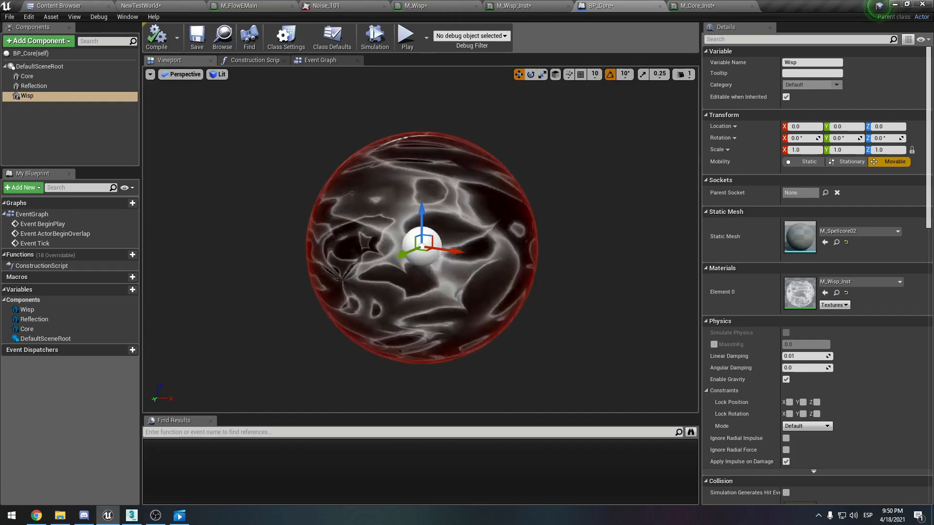
pyautogui.moveTo(422, 247); pyautogui.dragTo(416, 231, button='right')
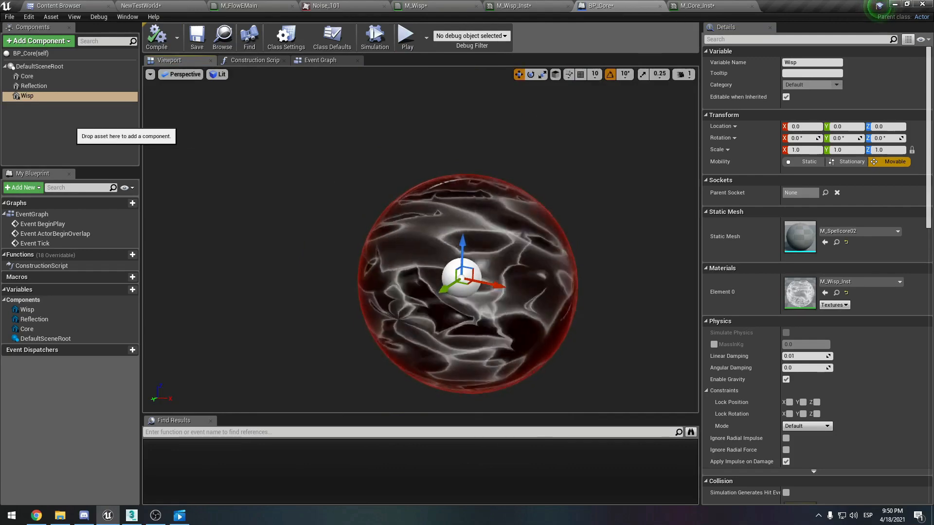
# Hide the white root sphere by setting BP_Core's Editor Billboard Scale to 0 in the class defaults.
pyautogui.click(67, 123)
pyautogui.click(48, 97)
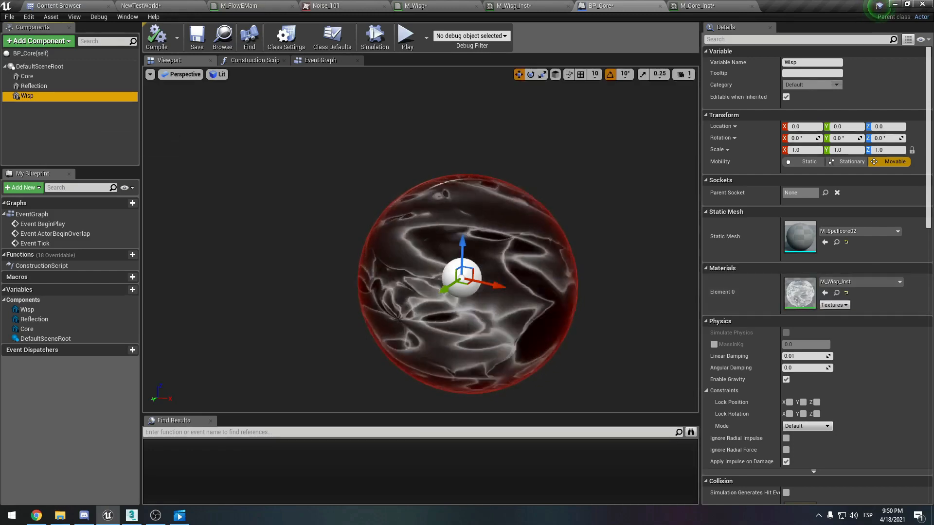
pyautogui.click(91, 118)
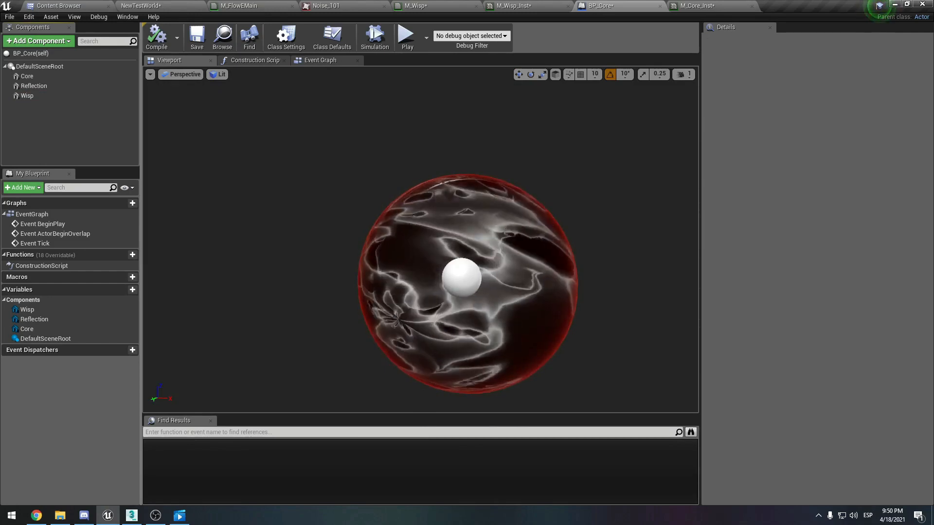
pyautogui.doubleClick(58, 67)
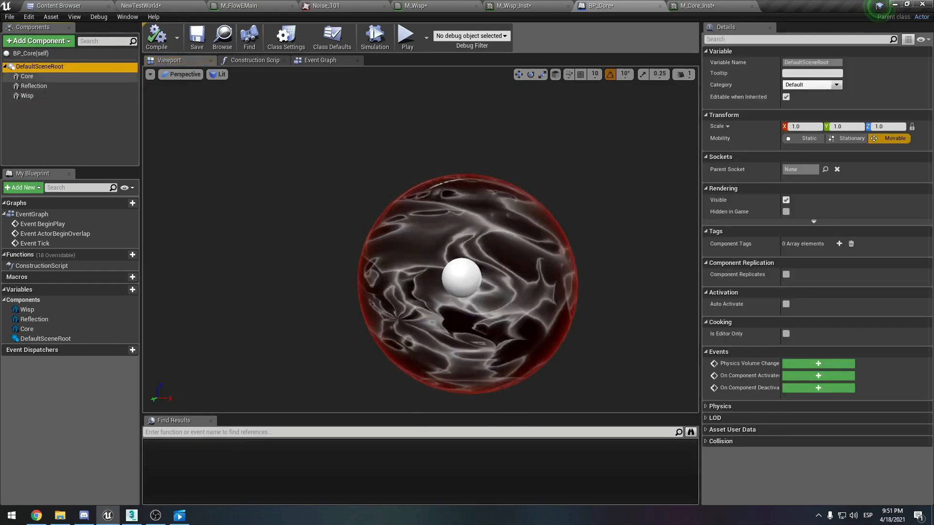
pyautogui.click(28, 54)
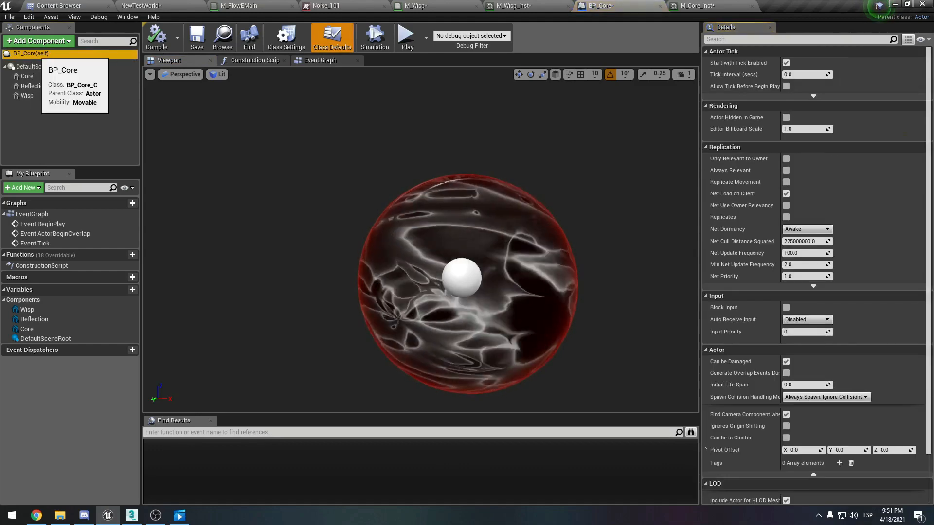
pyautogui.click(759, 39)
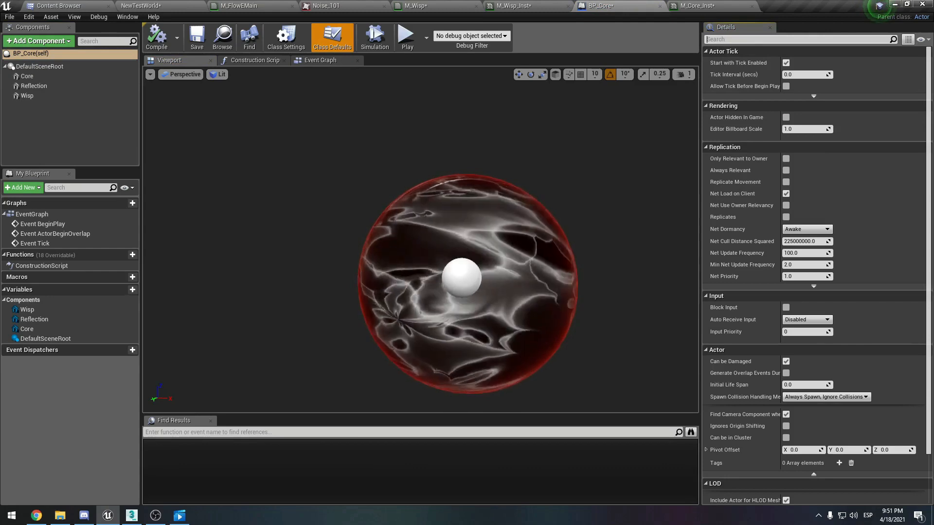
pyautogui.write('bill')
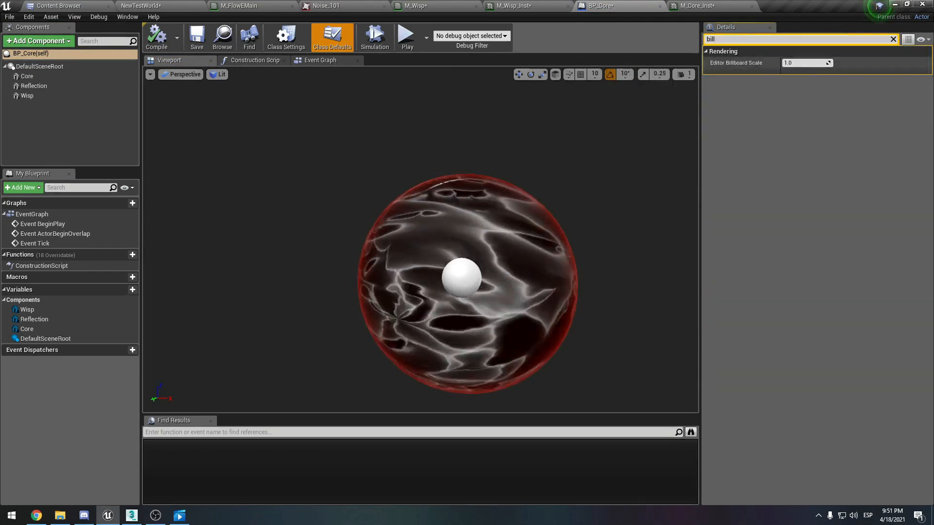
pyautogui.click(803, 64)
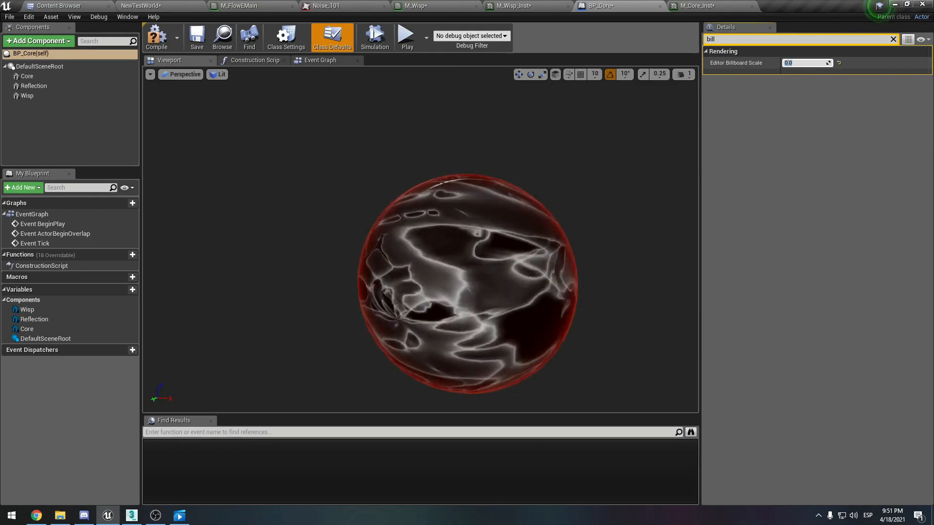
pyautogui.click(893, 40)
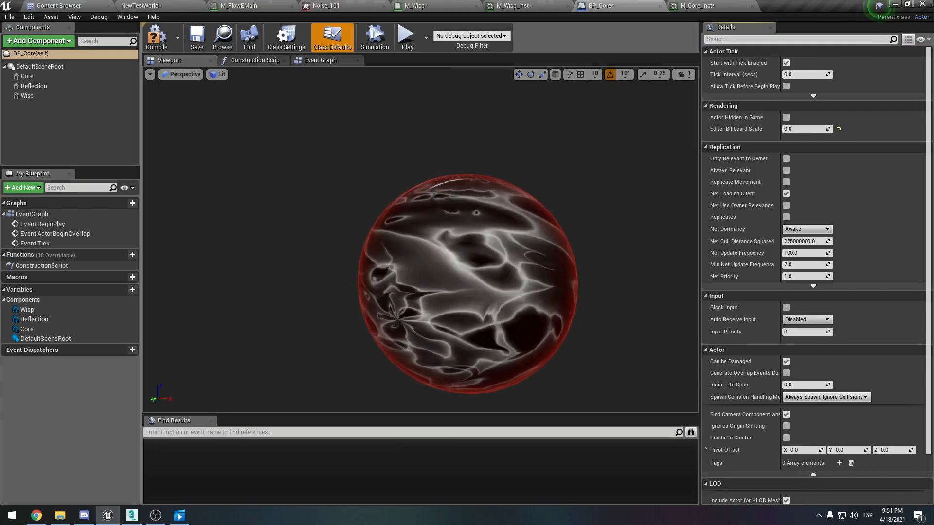
# In M_Wisp, insert a Multiply between the upper Texture Sample and Power nodes, feeding its B input from a new Constant3Vector.
pyautogui.click(426, 6)
pyautogui.moveTo(397, 179); pyautogui.dragTo(489, 267, button='right')
pyautogui.press('m')
pyautogui.click(514, 182)
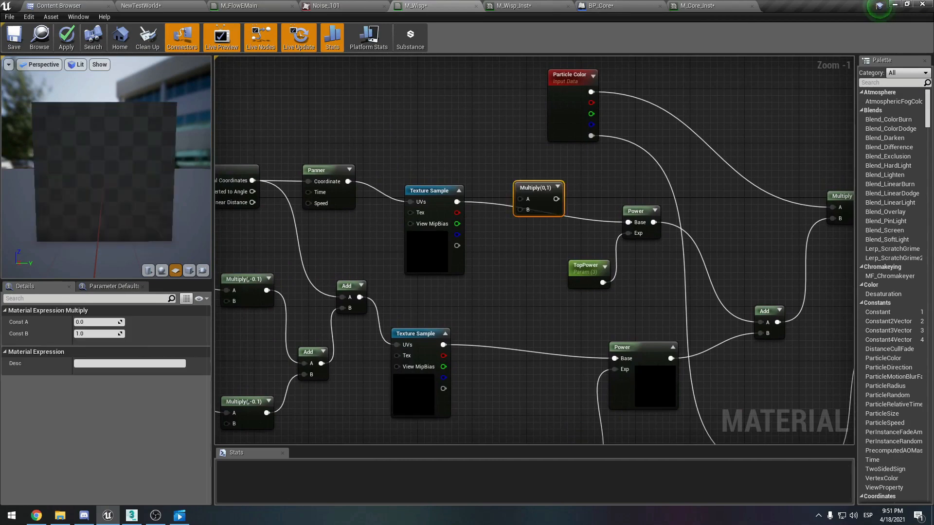
pyautogui.moveTo(457, 202); pyautogui.dragTo(628, 223)
pyautogui.press('3')
pyautogui.click(493, 246)
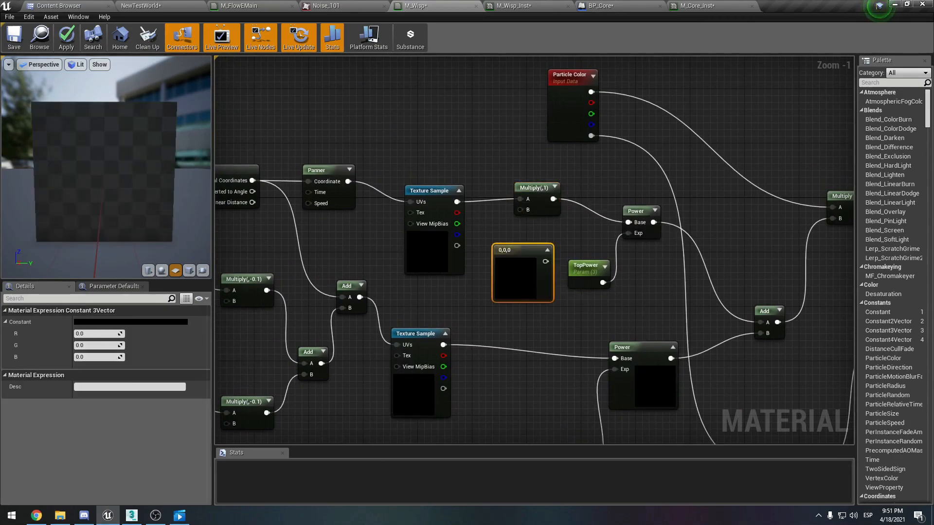
pyautogui.moveTo(546, 261); pyautogui.dragTo(521, 210)
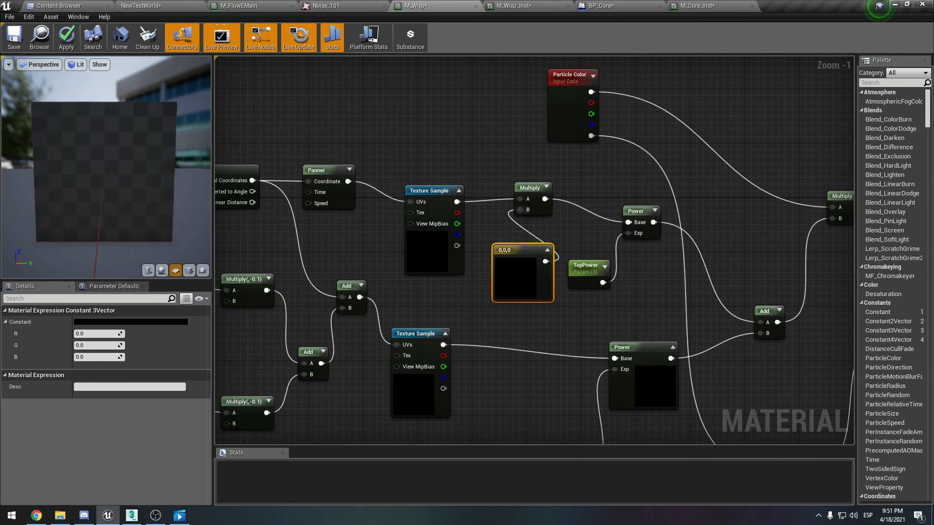
pyautogui.moveTo(521, 211); pyautogui.dragTo(481, 180, button='right')
# Insert a Multiply between the lower Texture Sample and Power nodes, with a new Constant3Vector connected to its B input.
pyautogui.click(440, 292)
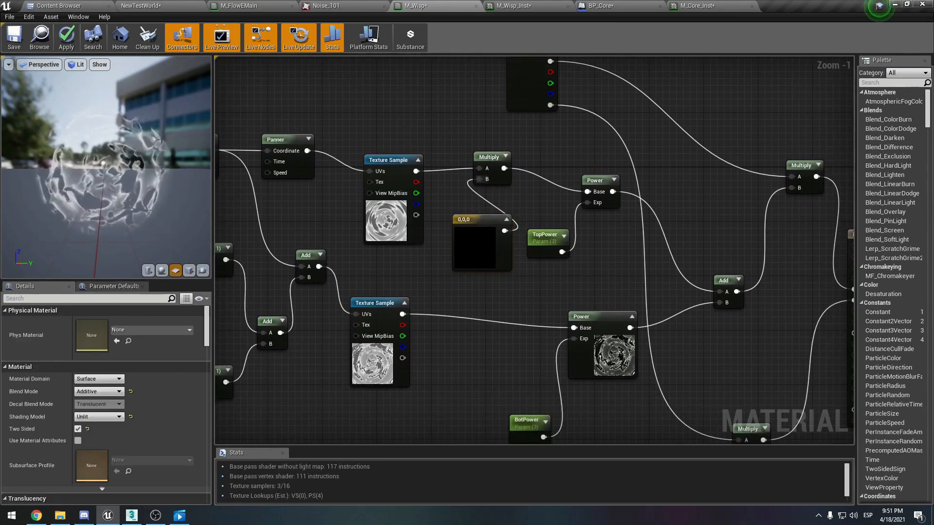
pyautogui.press('m')
pyautogui.click(446, 313)
pyautogui.moveTo(402, 314); pyautogui.dragTo(574, 328)
pyautogui.moveTo(467, 319); pyautogui.dragTo(480, 310)
pyautogui.click(440, 370)
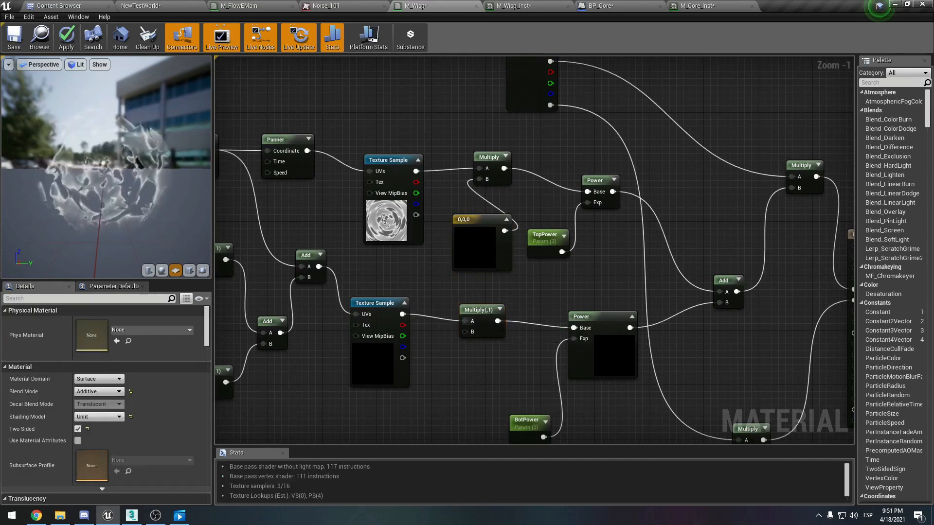
pyautogui.press('3')
pyautogui.click(440, 370)
pyautogui.moveTo(493, 388); pyautogui.dragTo(507, 310)
pyautogui.moveTo(452, 376); pyautogui.dragTo(437, 364)
pyautogui.moveTo(499, 308); pyautogui.dragTo(492, 307)
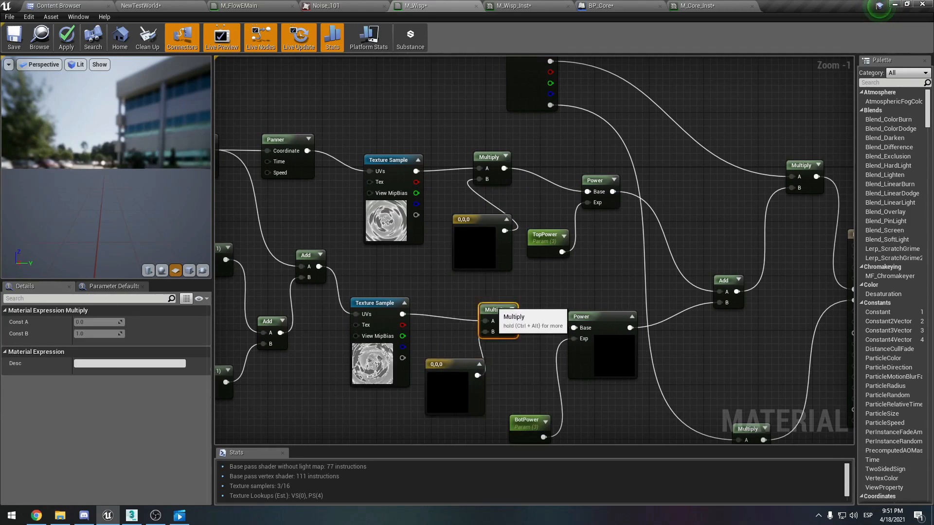
# Convert the Constant3Vector feeding the upper Multiply to a parameter named TopColor.
pyautogui.moveTo(475, 249); pyautogui.dragTo(468, 250)
pyautogui.rightClick(465, 256)
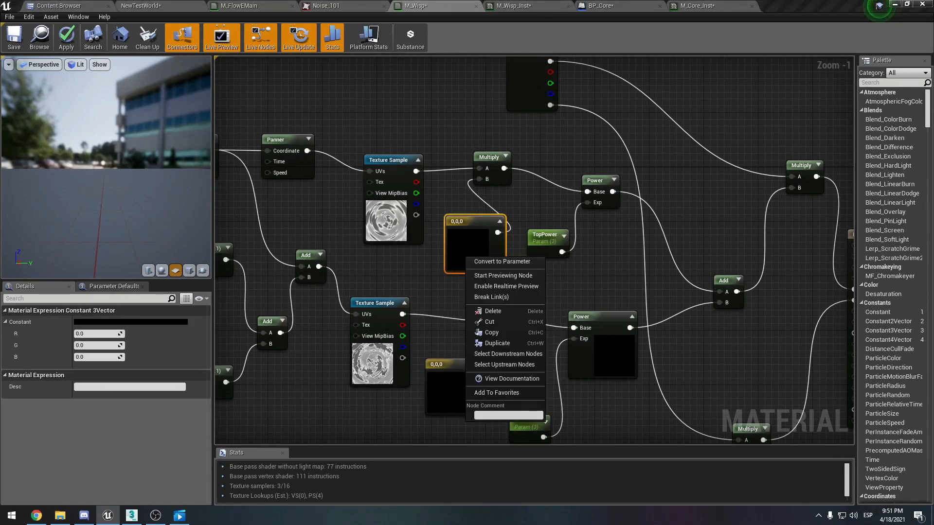
pyautogui.click(505, 261)
pyautogui.write('TopColor')
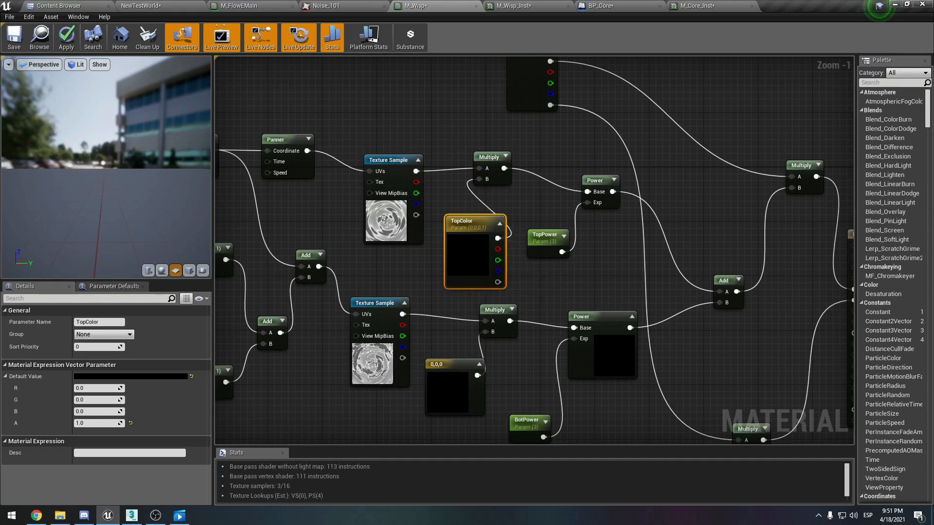
# Convert the Constant3Vector feeding the lower Multiply to a parameter named BotcOLOR and apply the M_Wisp changes.
pyautogui.rightClick(450, 377)
pyautogui.click(486, 217)
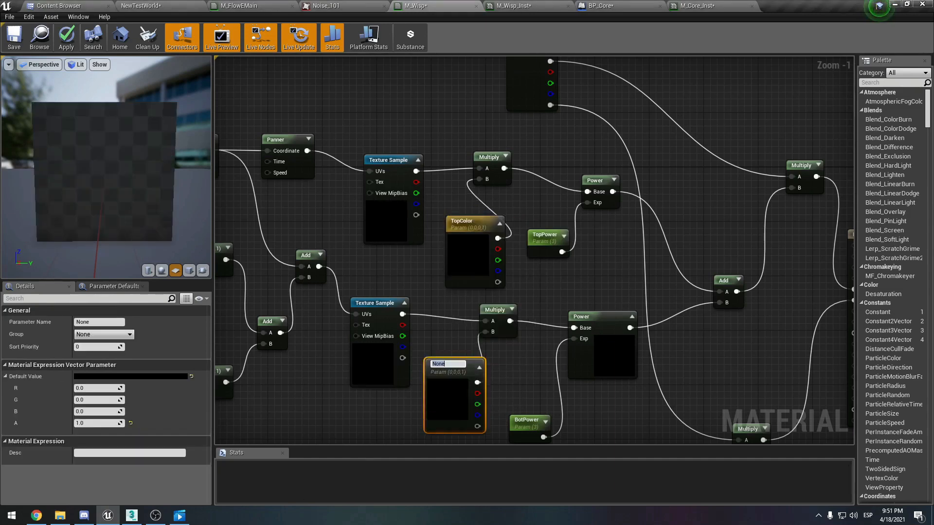
pyautogui.write('Bo')
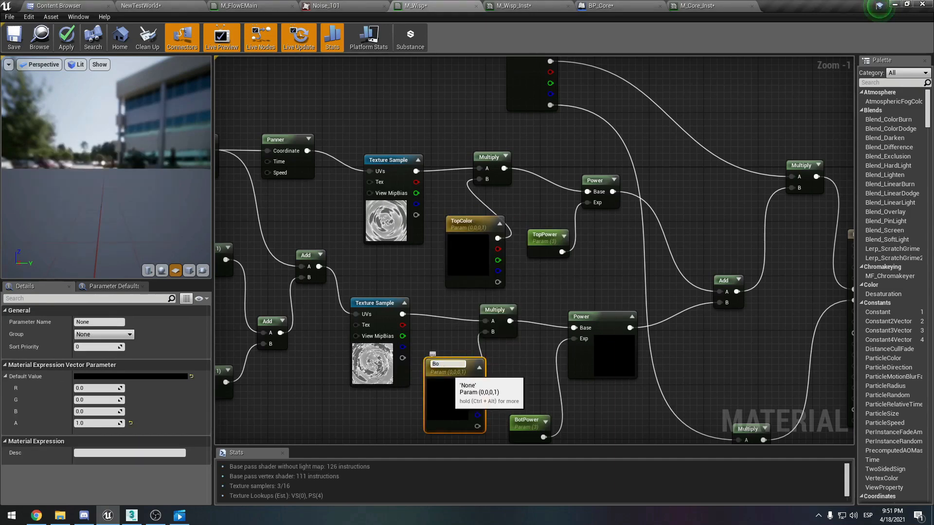
pyautogui.write('tcOLOR')
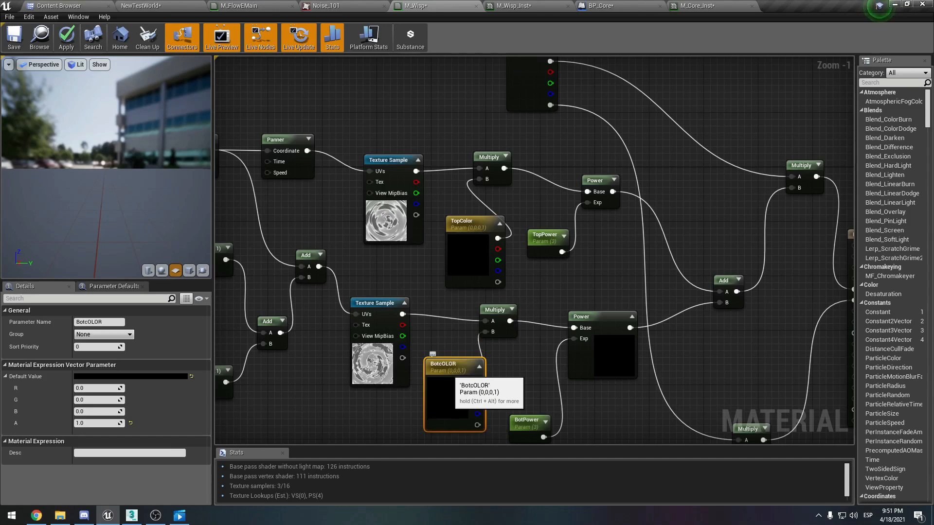
pyautogui.press('Return')
pyautogui.click(66, 36)
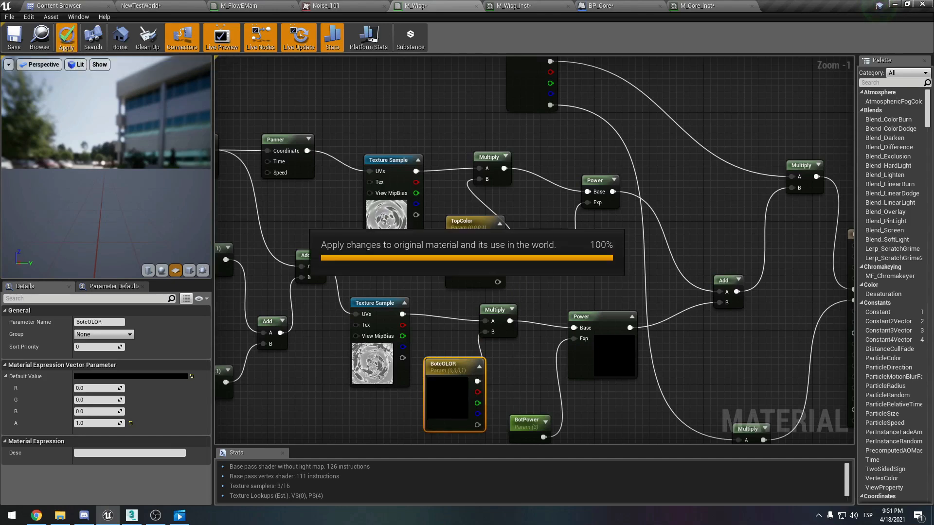
# Enable the BotcOLOR and TopColor parameter overrides in the M_Wisp_Inst material instance.
pyautogui.click(508, 6)
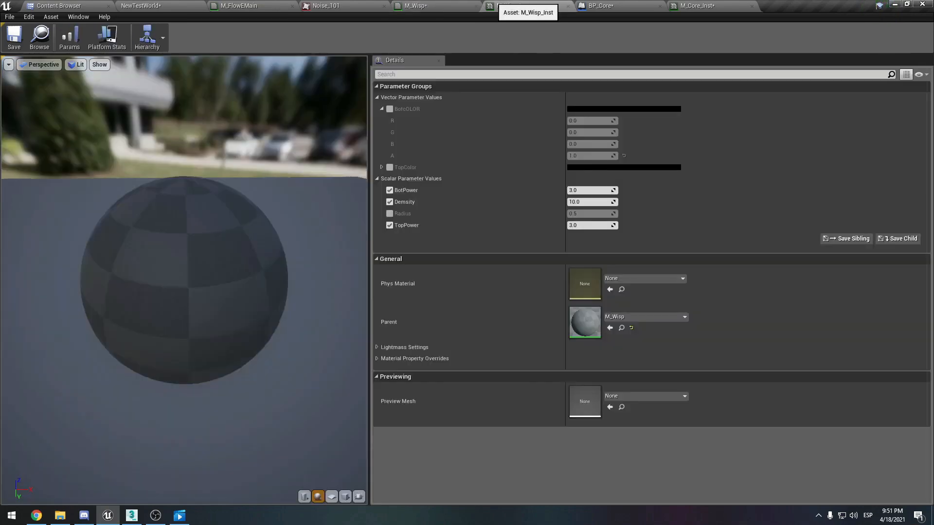
pyautogui.click(389, 109)
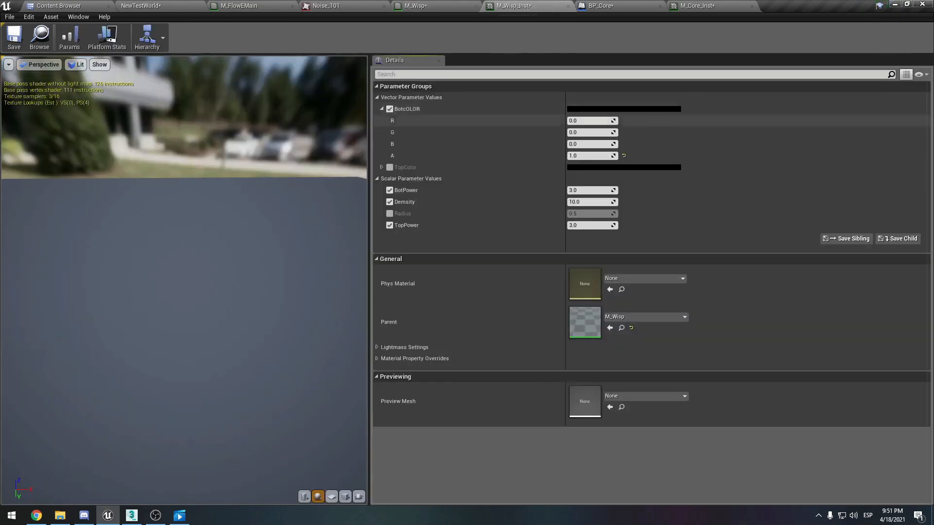
pyautogui.click(389, 168)
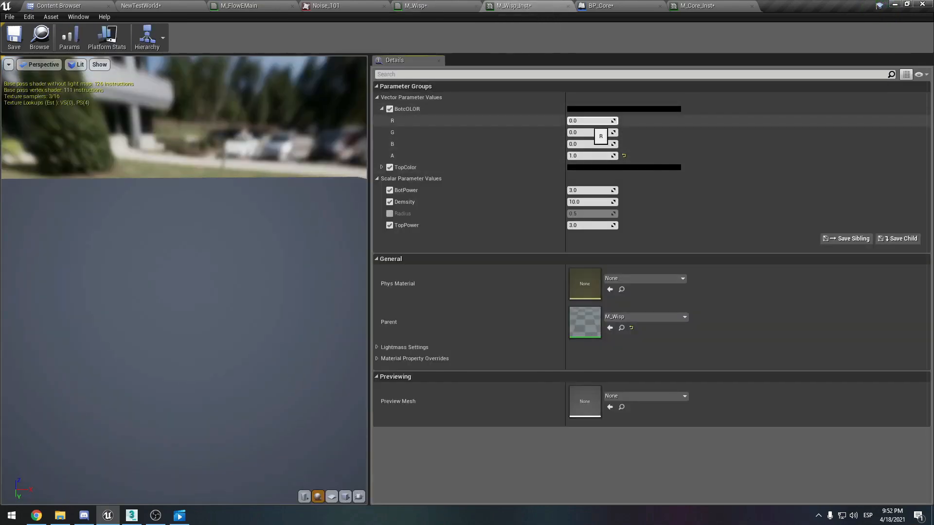
# Set the BotcOLOR parameter to a saturated red-orange with R 1.0, G about 0.034 and B 0.
pyautogui.click(602, 109)
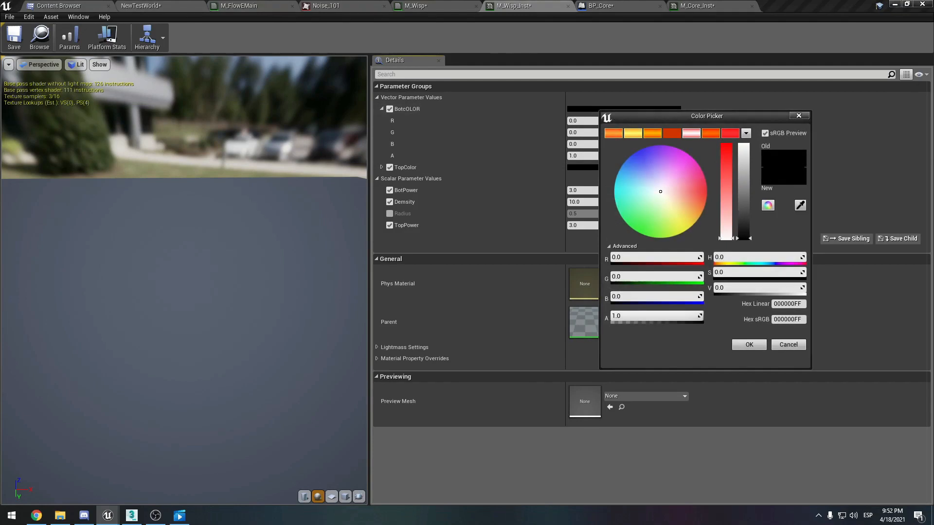
pyautogui.click(700, 194)
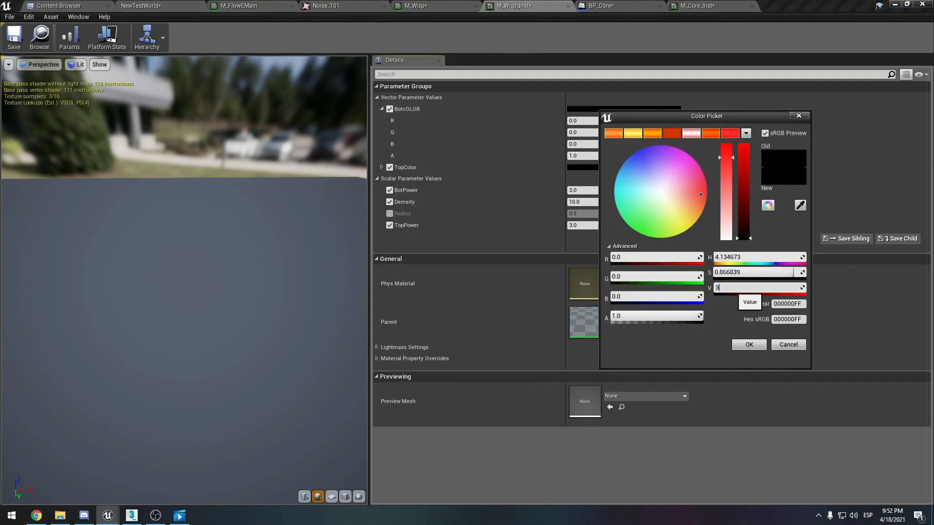
pyautogui.write('3')
pyautogui.press('Return')
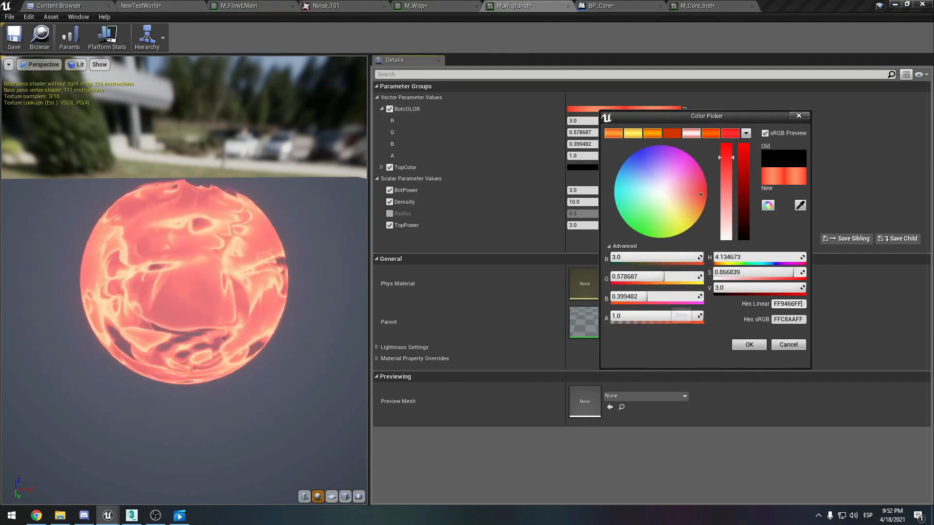
pyautogui.click(740, 288)
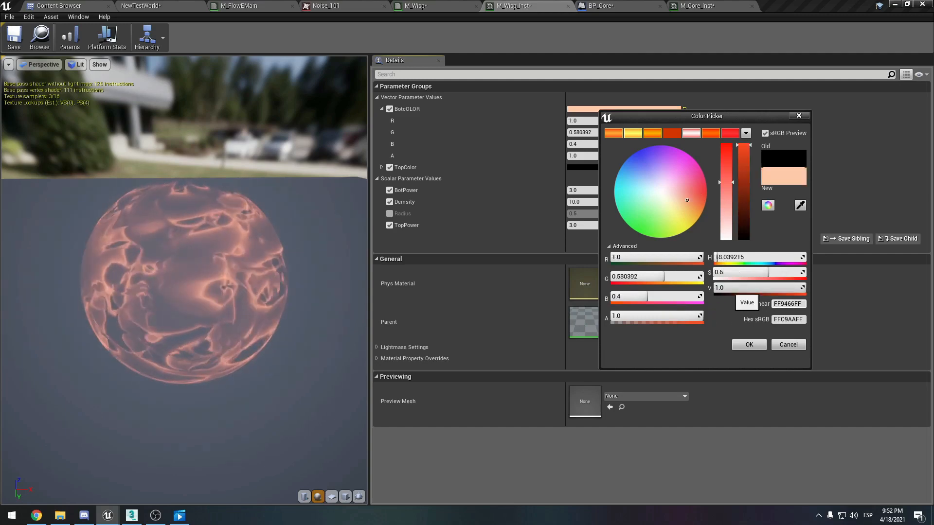
pyautogui.moveTo(700, 196); pyautogui.dragTo(707, 193)
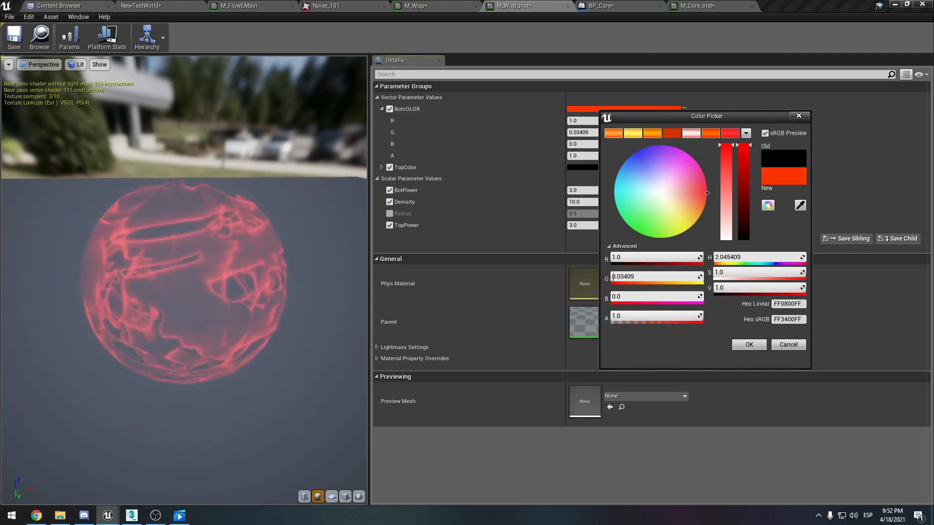
pyautogui.click(749, 344)
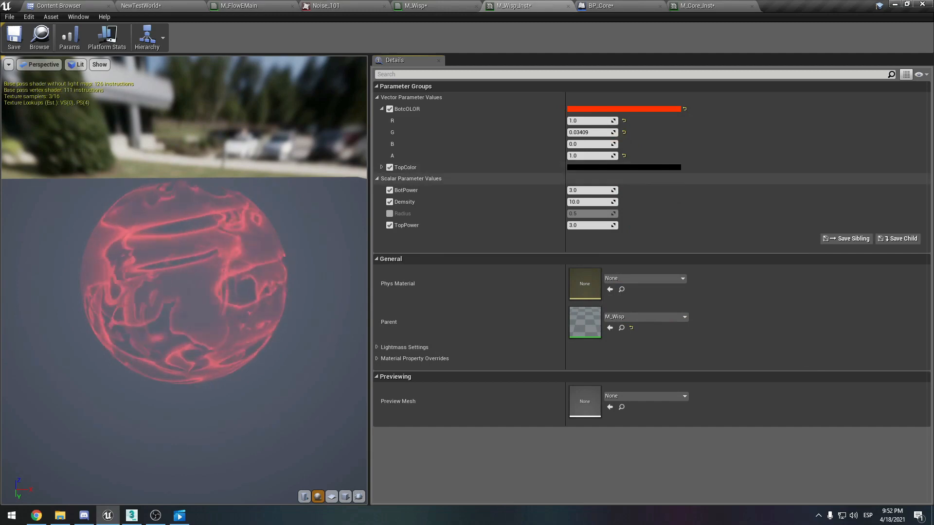
# Set the TopColor parameter to a yellow-orange with R 1.0, G about 0.455 and B about 0.022.
pyautogui.click(586, 168)
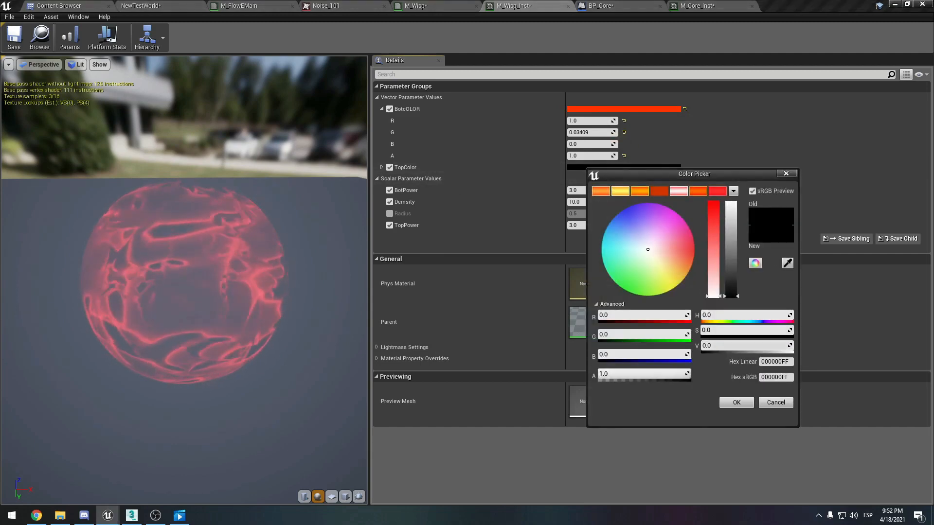
pyautogui.write('1')
pyautogui.press('Tab')
pyautogui.moveTo(690, 251); pyautogui.dragTo(688, 270)
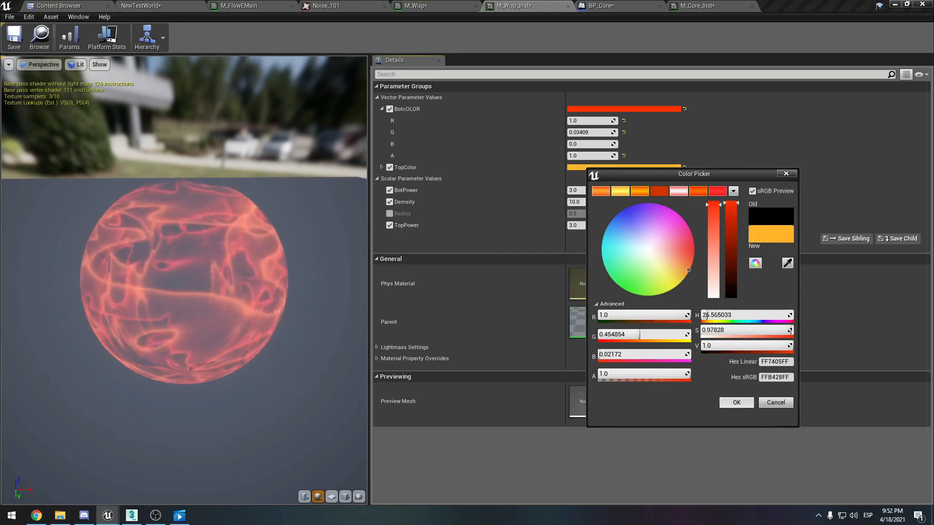
pyautogui.click(737, 403)
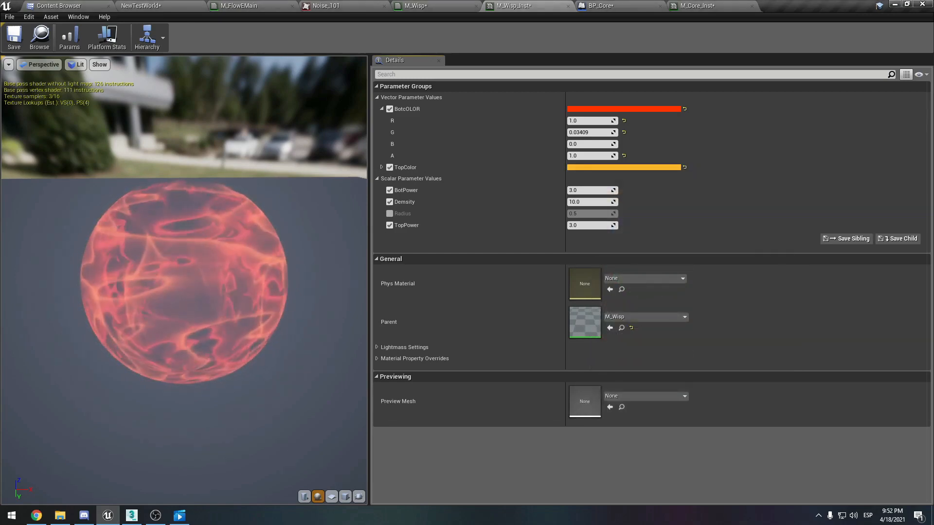
# Examine how the wisp colours look on the BP_Core sphere compared with the M_Wisp_Inst preview.
pyautogui.click(601, 6)
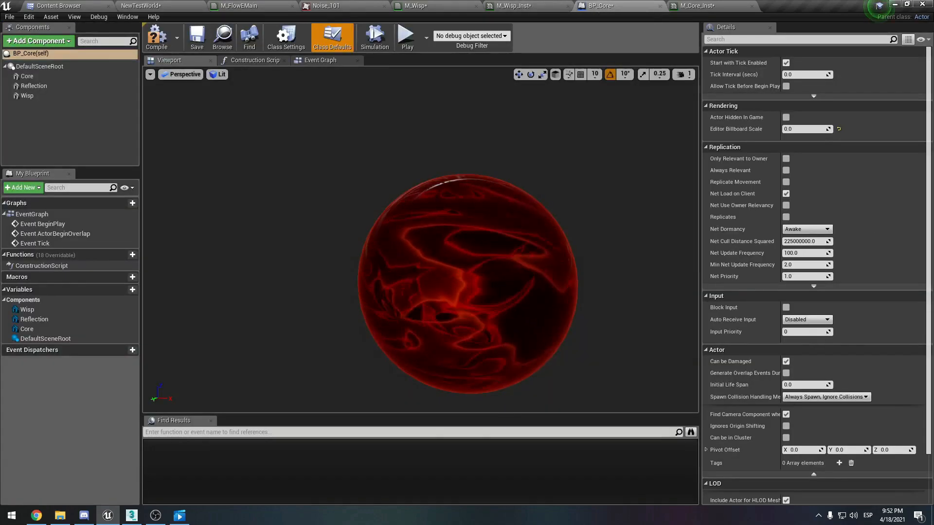
pyautogui.scroll(1, 472, 279)
pyautogui.moveTo(473, 279); pyautogui.dragTo(379, 301, button='right')
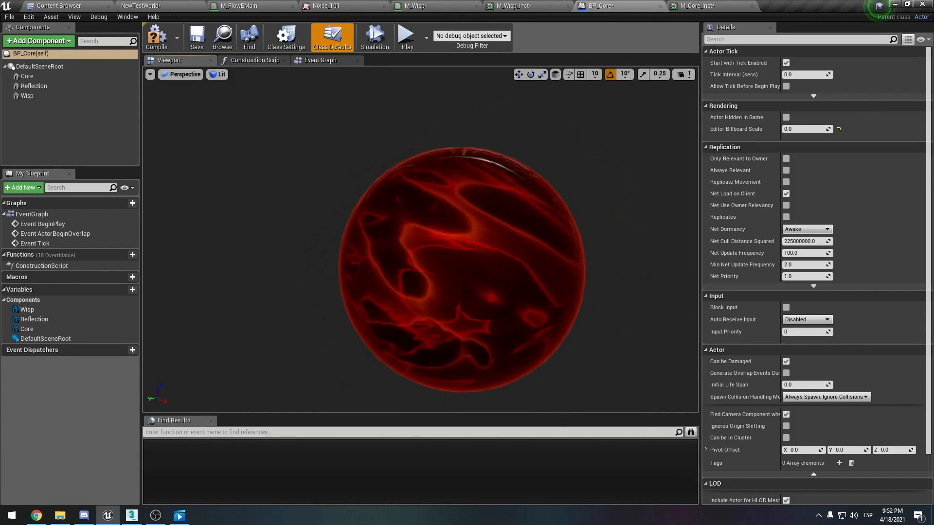
pyautogui.click(514, 6)
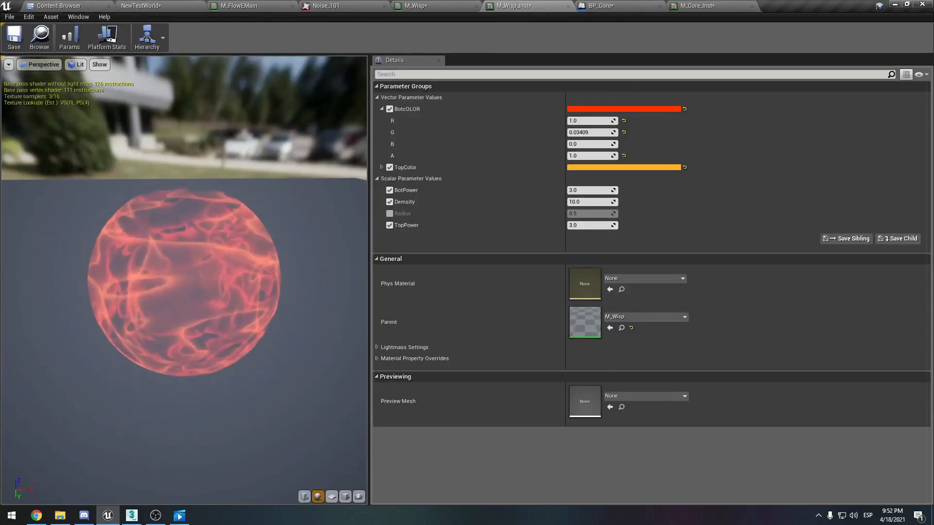
pyautogui.moveTo(195, 301); pyautogui.dragTo(217, 301)
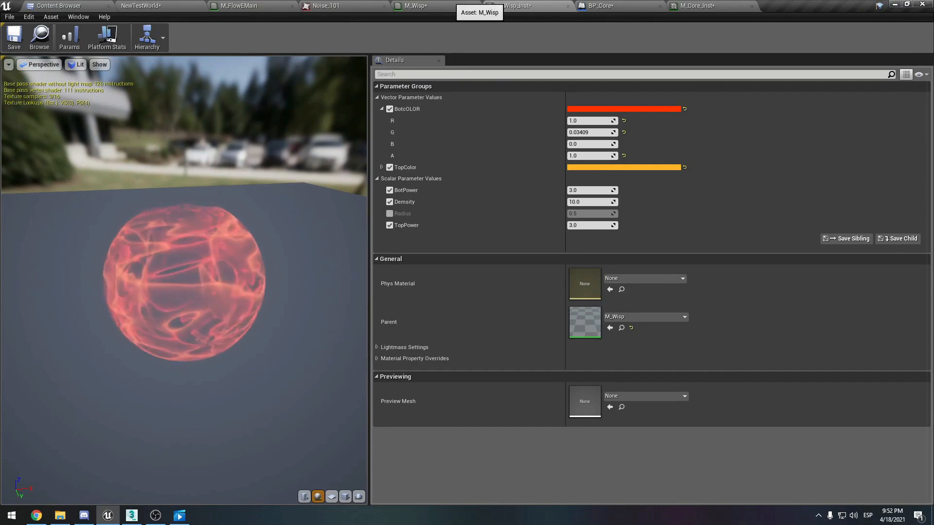
pyautogui.click(462, 6)
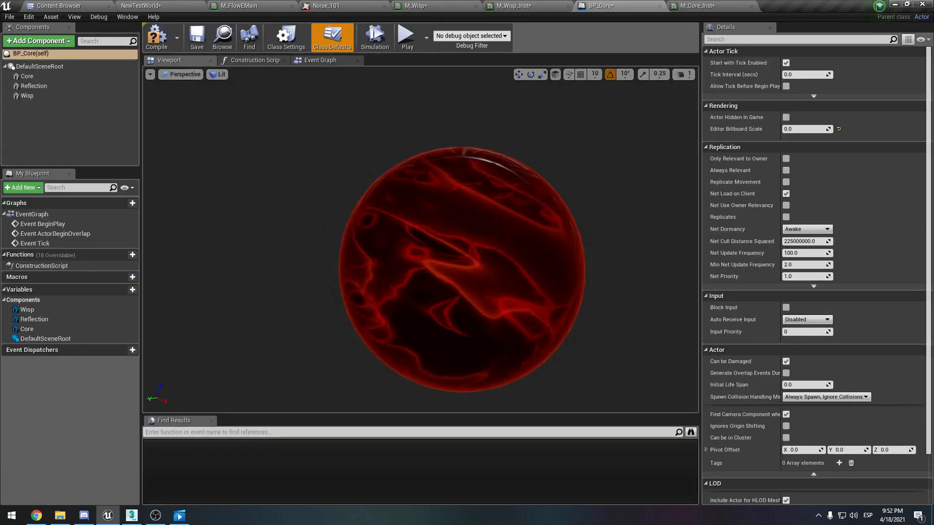
pyautogui.click(598, 6)
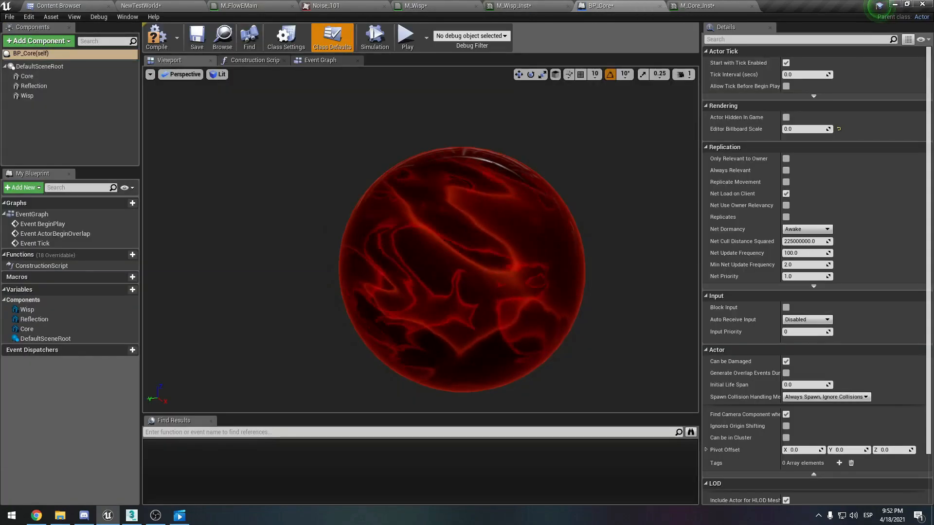
pyautogui.moveTo(420, 240); pyautogui.dragTo(506, 240, button='right')
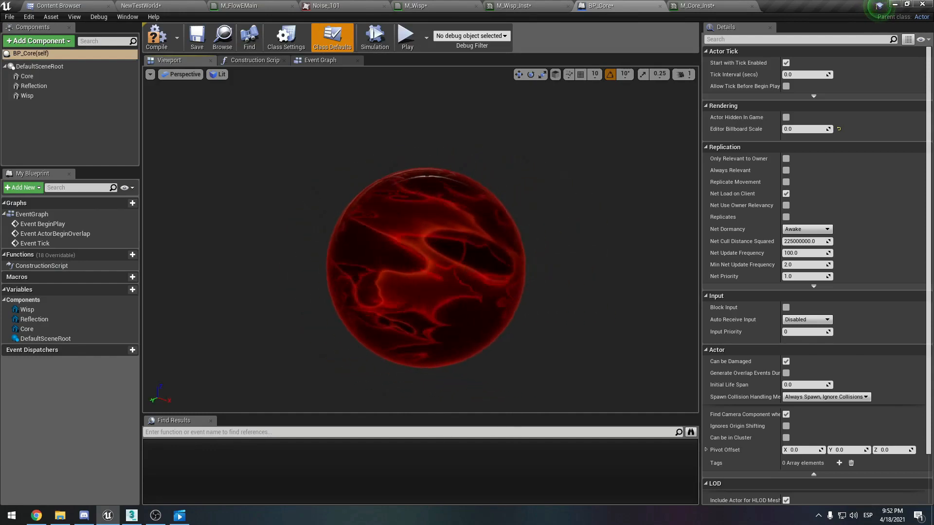
# Try a brightness value of 3 for the BotcOLOR parameter in M_Wisp_Inst.
pyautogui.click(548, 6)
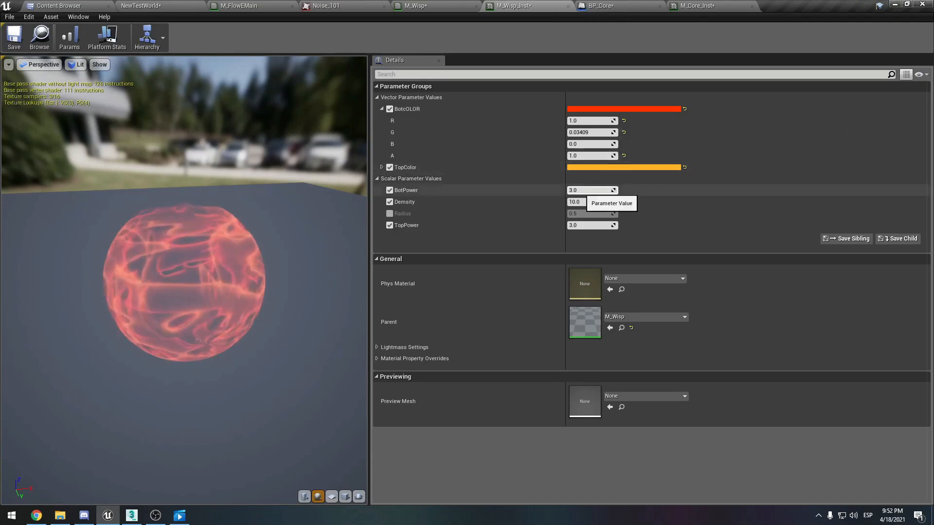
pyautogui.click(620, 108)
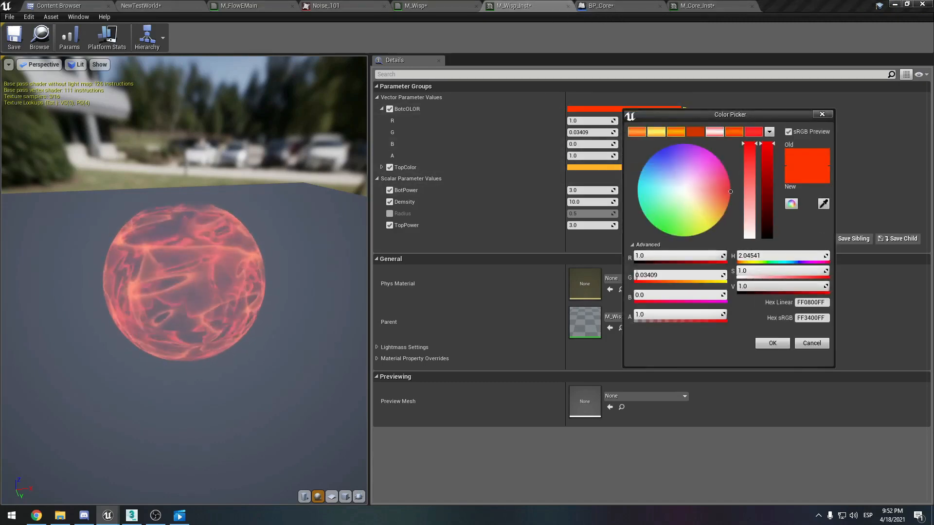
pyautogui.click(750, 286)
pyautogui.write('3')
pyautogui.press('Tab')
pyautogui.click(772, 343)
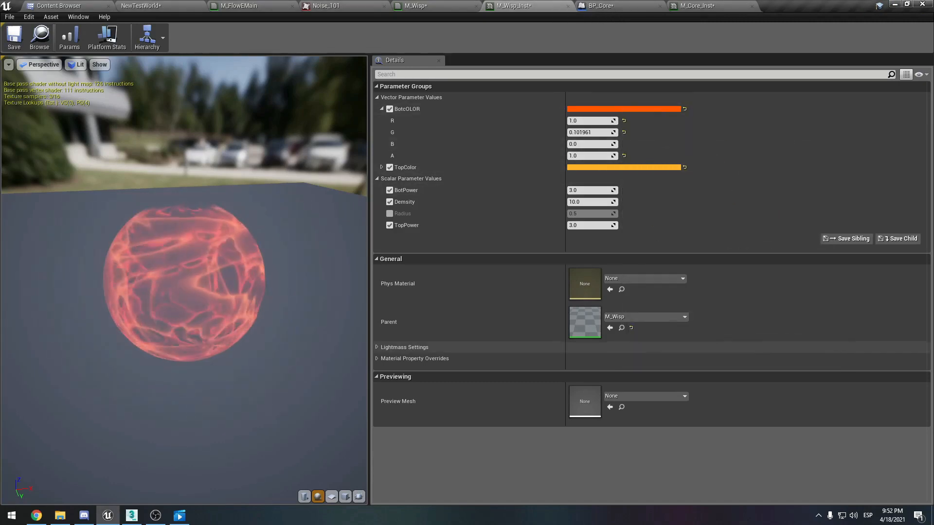
# Try a bright orange BotcOLOR with R 3.0 and G about 0.526, and check it on the BP_Core sphere.
pyautogui.click(589, 121)
pyautogui.write('3')
pyautogui.press('Tab')
pyautogui.click(609, 110)
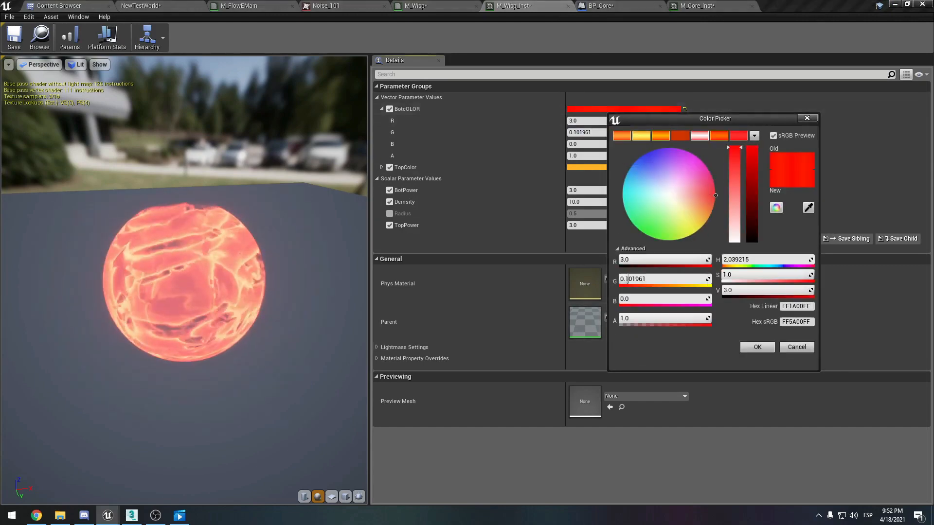
pyautogui.click(757, 347)
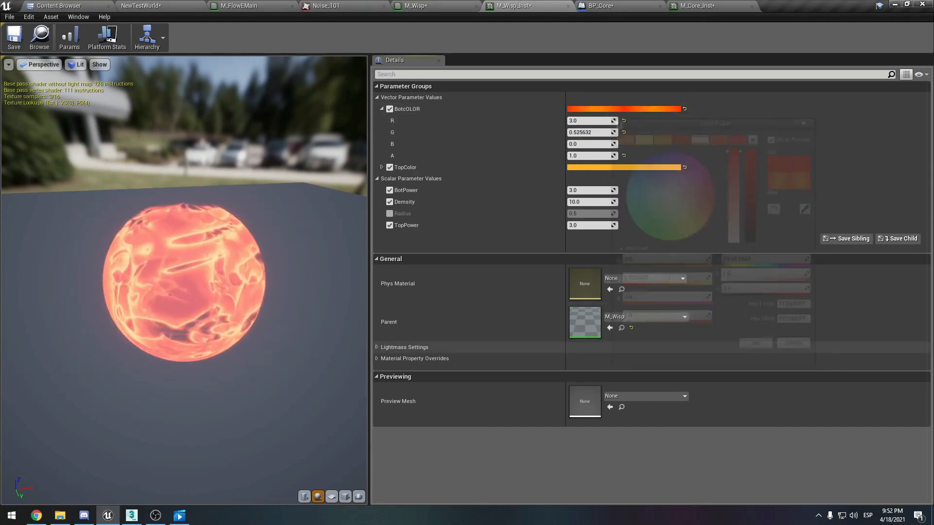
pyautogui.click(608, 6)
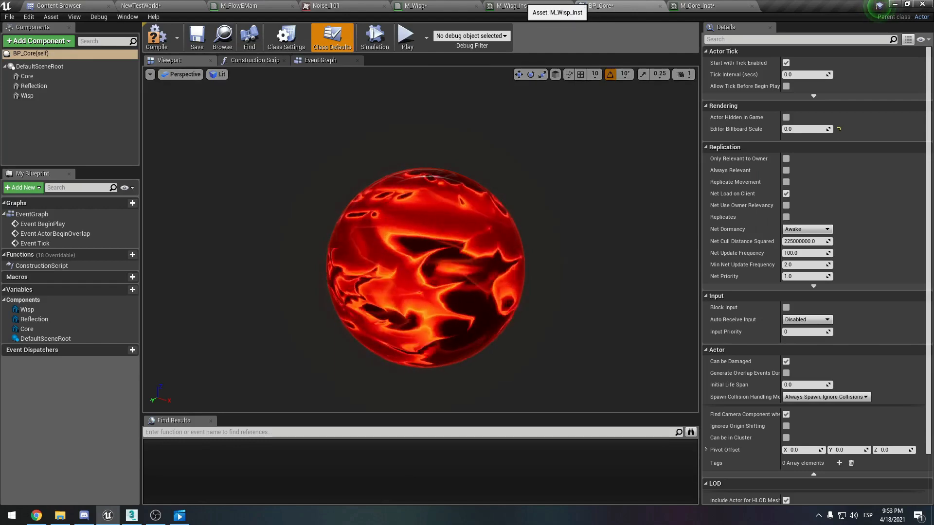
pyautogui.click(524, 6)
pyautogui.click(601, 6)
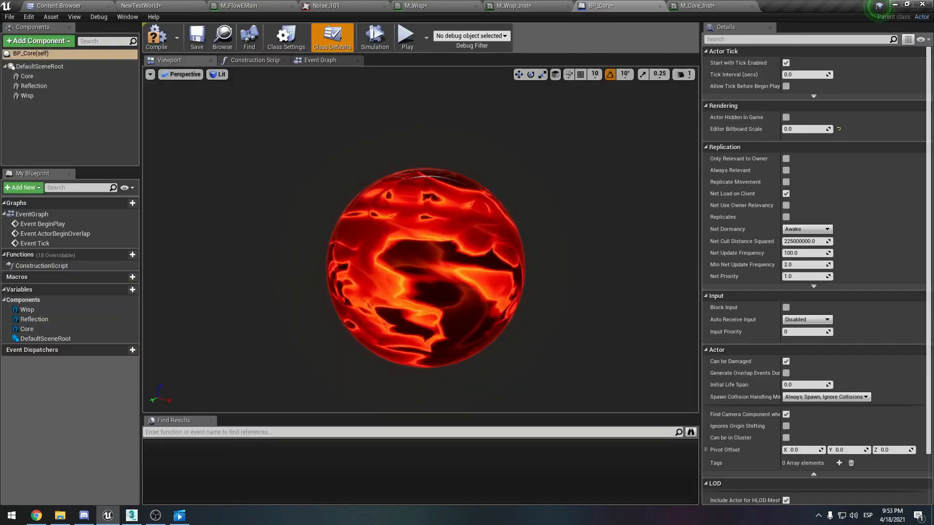
pyautogui.click(539, 5)
pyautogui.click(590, 6)
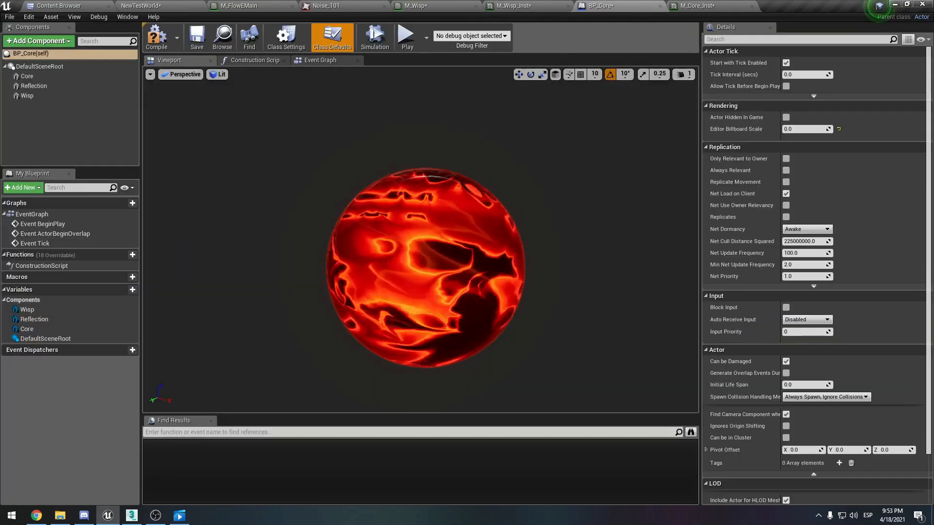
# Set BotcOLOR in M_Wisp_Inst to red with R 1.3, G about 0.067 and B about 0.093.
pyautogui.click(516, 6)
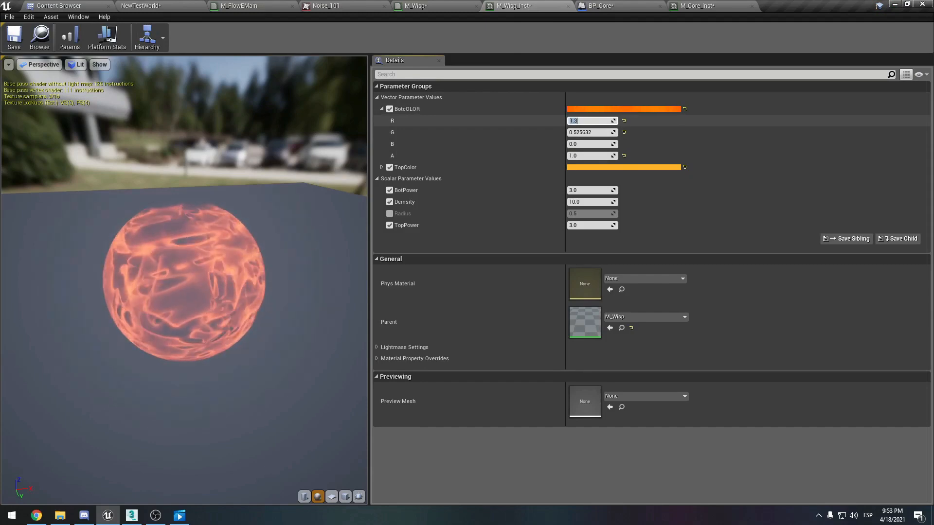
pyautogui.click(605, 109)
pyautogui.moveTo(707, 210); pyautogui.dragTo(707, 200)
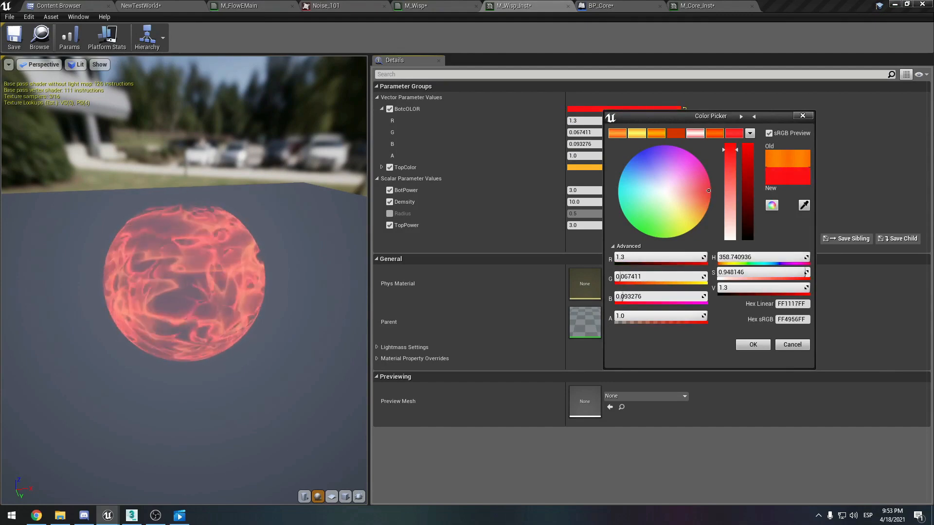
pyautogui.click(753, 344)
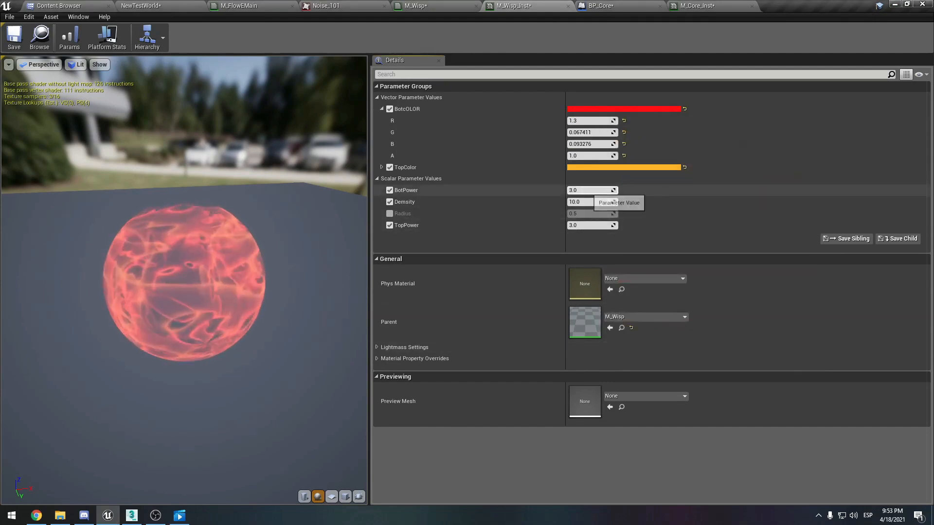
# Check the TopColor colour values in M_Wisp_Inst and view the result on the BP_Core sphere.
pyautogui.click(624, 168)
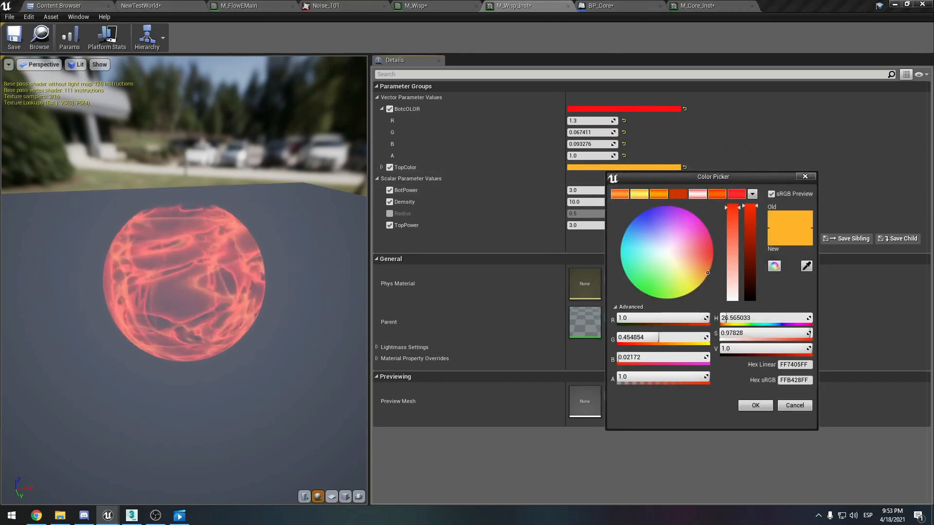
pyautogui.click(755, 405)
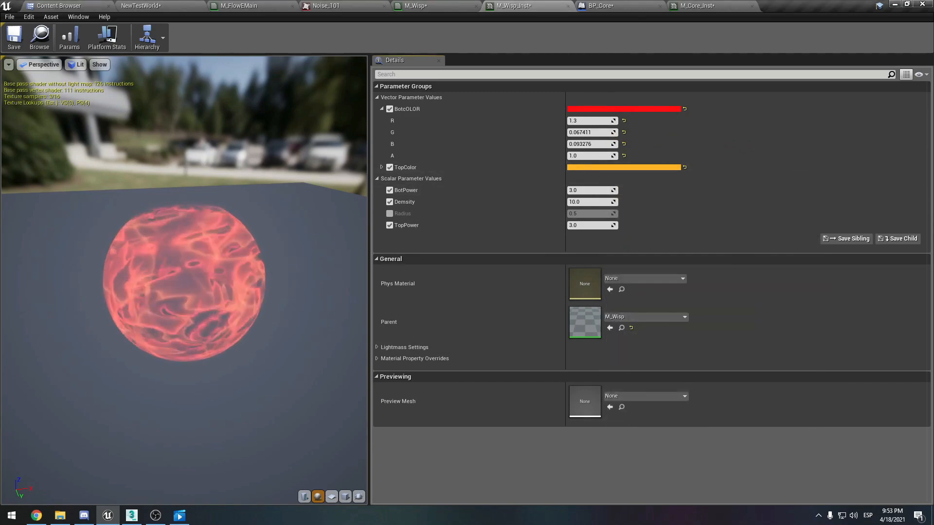
pyautogui.click(612, 7)
# Review the upper branch of the M_Wisp graph, examining the Texture Sample, Panner and VectorToRadialValue nodes.
pyautogui.moveTo(438, 243); pyautogui.dragTo(379, 242, button='right')
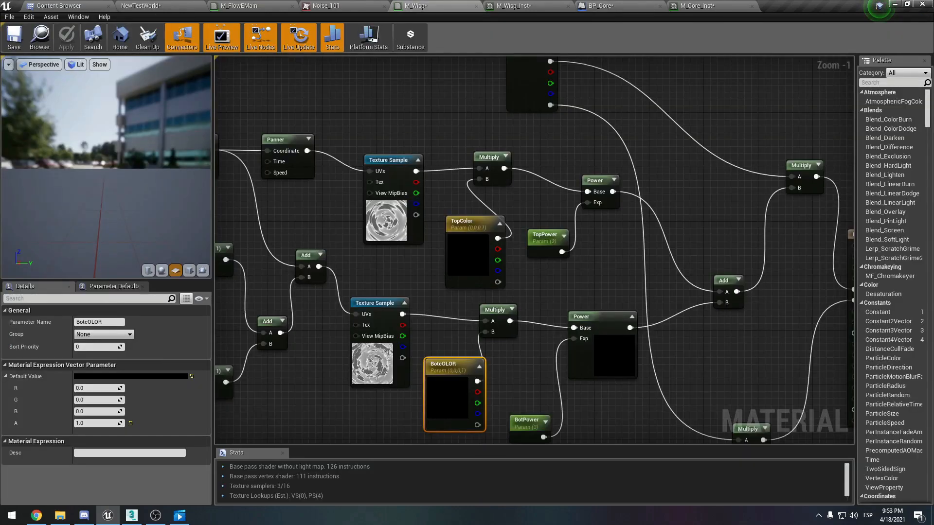
pyautogui.scroll(-2, 437, 179)
pyautogui.moveTo(587, 227); pyautogui.dragTo(689, 216, button='right')
pyautogui.scroll(2, 454, 207)
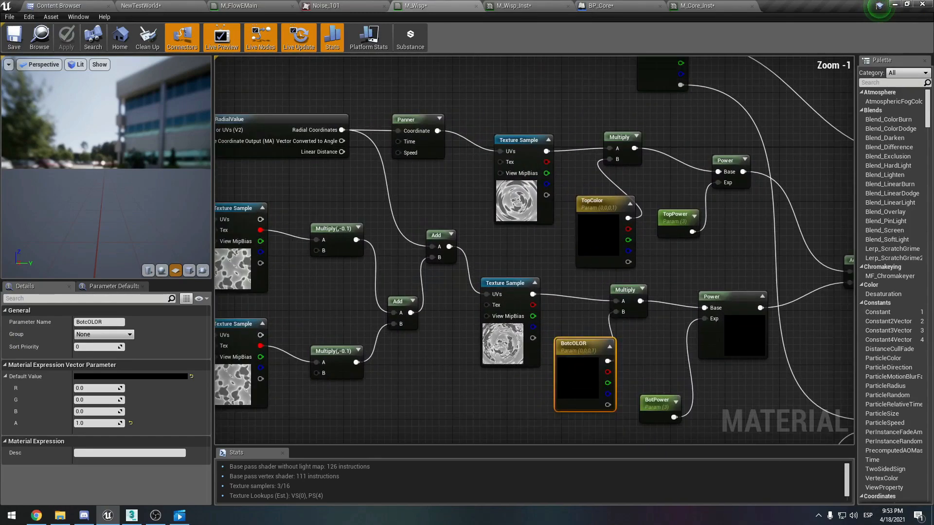
pyautogui.click(517, 185)
pyautogui.moveTo(456, 190); pyautogui.dragTo(522, 232, button='right')
pyautogui.scroll(1, 522, 232)
pyautogui.click(479, 150)
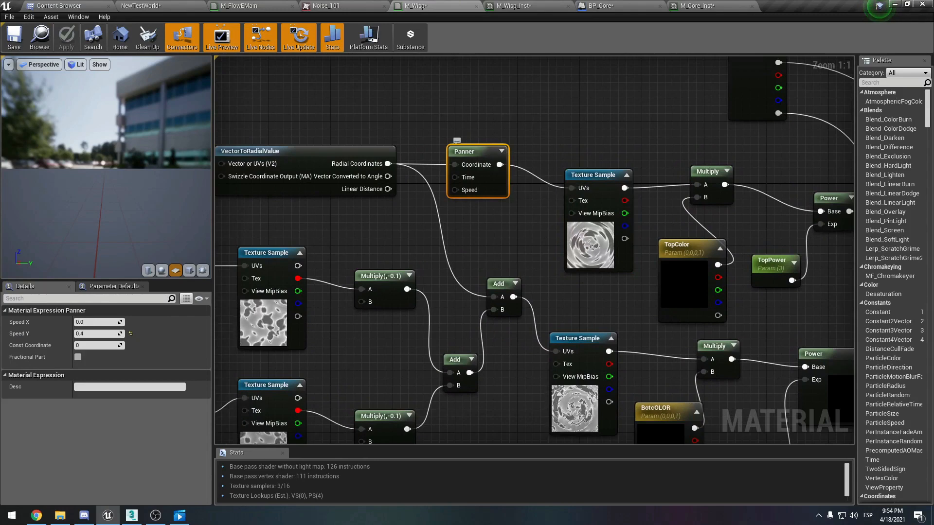
pyautogui.click(228, 151)
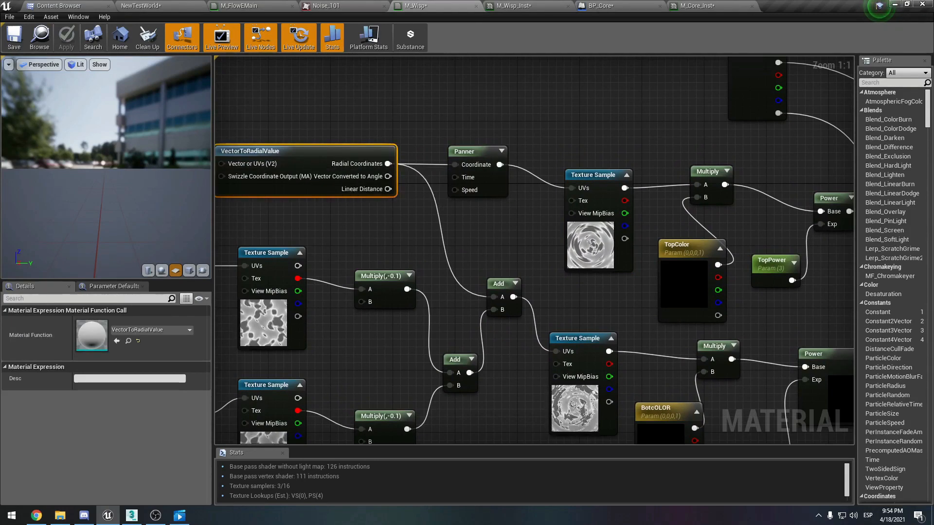
pyautogui.moveTo(600, 262); pyautogui.dragTo(661, 167, button='right')
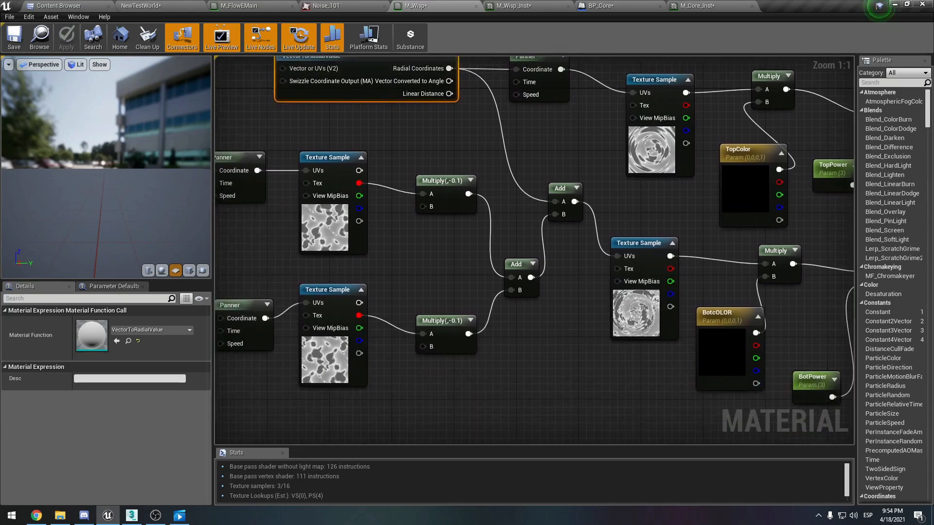
# Examine the M_Wisp noise Texture Samples, Panners and Multiply nodes that distort the radial coordinates.
pyautogui.click(645, 316)
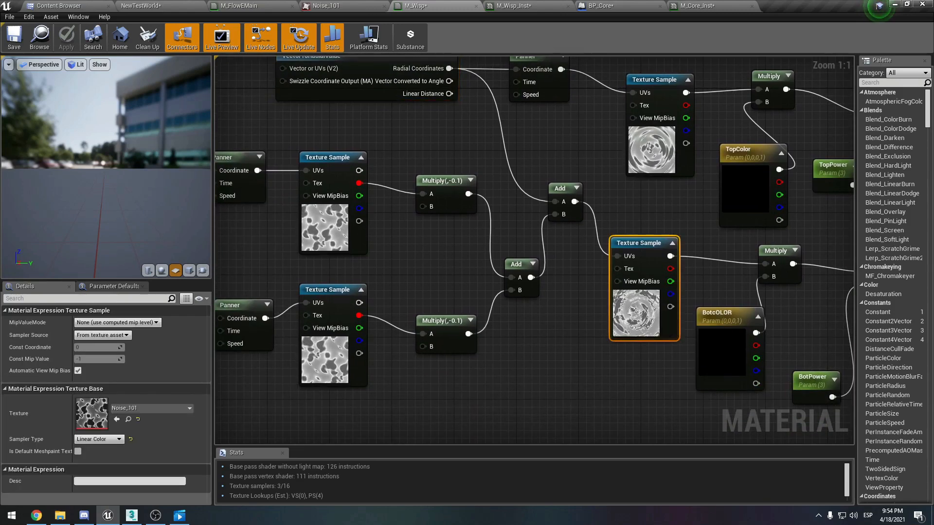
pyautogui.moveTo(451, 257); pyautogui.dragTo(545, 259, button='right')
pyautogui.click(448, 242)
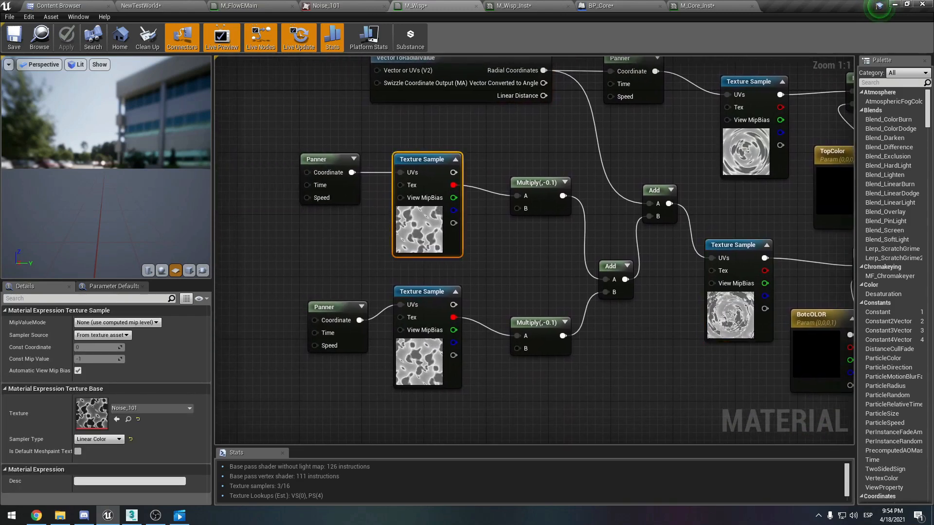
pyautogui.moveTo(448, 242); pyautogui.dragTo(402, 248, button='right')
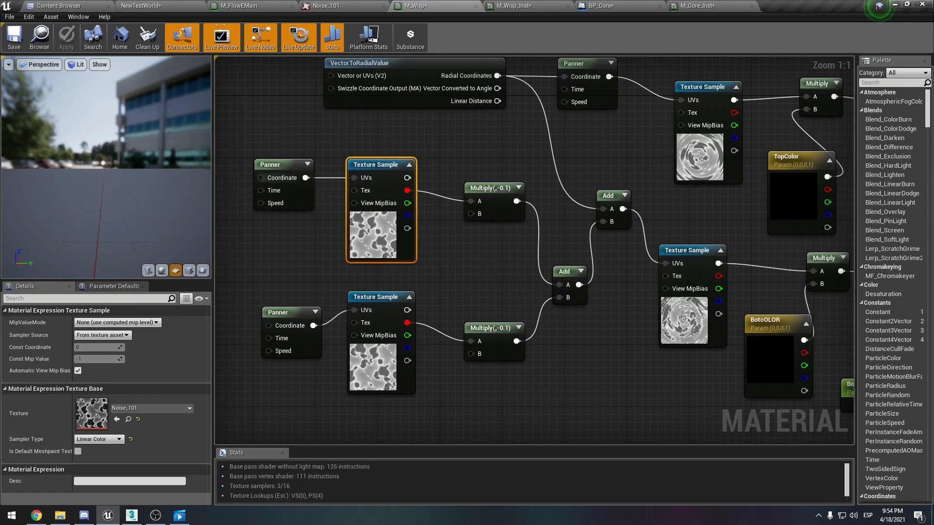
pyautogui.click(277, 170)
pyautogui.click(398, 242)
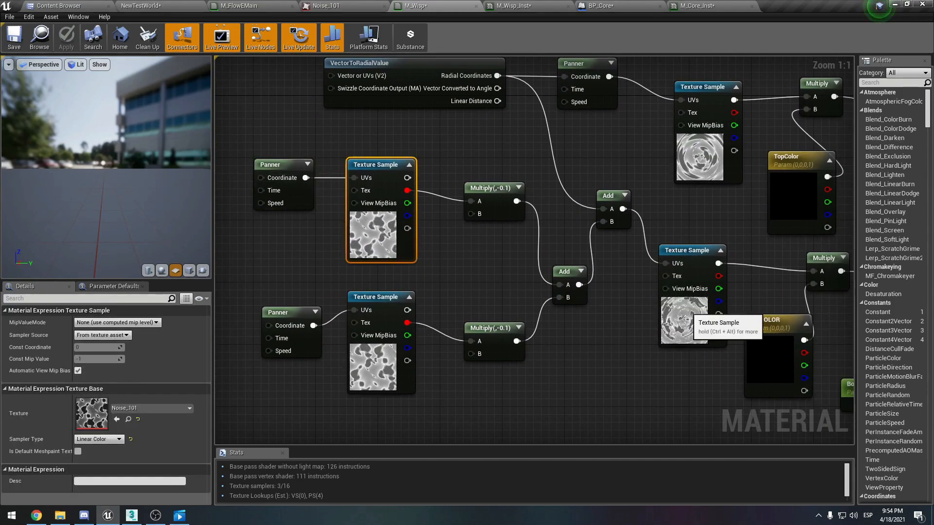
# Examine the BotcOLOR, TopPower and BotPower parameters in M_Wisp and how they reach the Emissive Color and Opacity inputs.
pyautogui.moveTo(807, 208); pyautogui.dragTo(574, 233, button='right')
pyautogui.moveTo(544, 351); pyautogui.dragTo(488, 333, button='right')
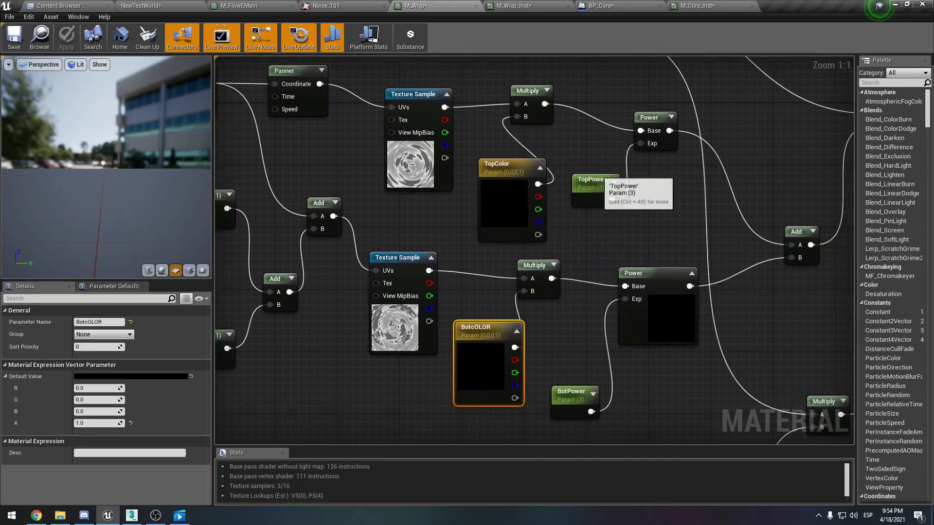
pyautogui.click(595, 186)
pyautogui.click(567, 405)
pyautogui.moveTo(698, 216); pyautogui.dragTo(498, 173, button='right')
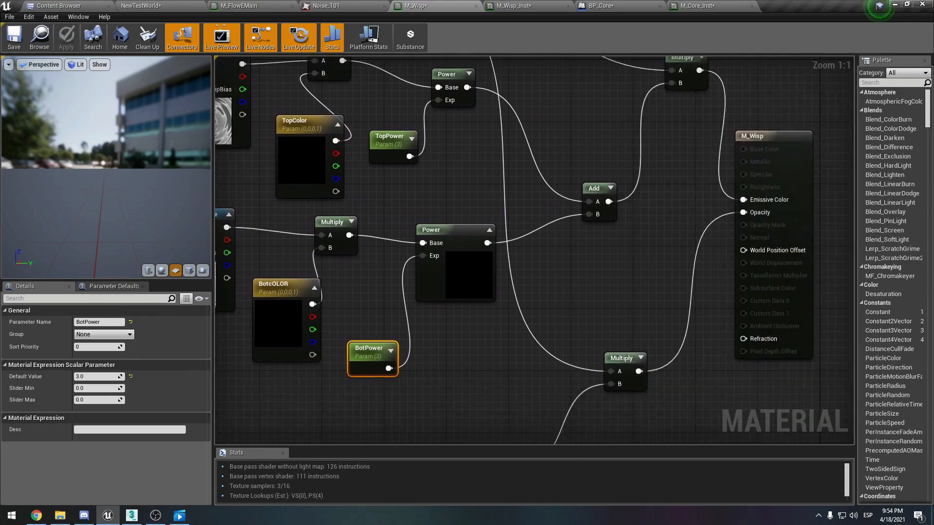
pyautogui.scroll(-2, 546, 245)
pyautogui.moveTo(547, 245); pyautogui.dragTo(594, 241, button='right')
pyautogui.moveTo(516, 389); pyautogui.dragTo(554, 169, button='right')
pyautogui.moveTo(543, 254); pyautogui.dragTo(499, 271, button='right')
pyautogui.scroll(1, 552, 175)
pyautogui.moveTo(104, 160); pyautogui.dragTo(160, 178)
pyautogui.moveTo(479, 247); pyautogui.dragTo(445, 395, button='right')
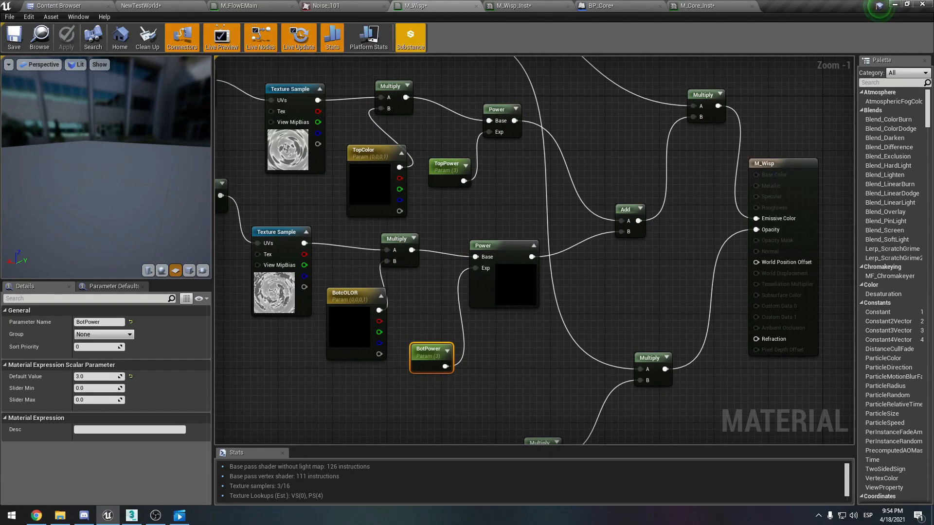
# Show the M_Wisp material properties and place its editor in a floating window beside the BP_Core viewport.
pyautogui.click(610, 6)
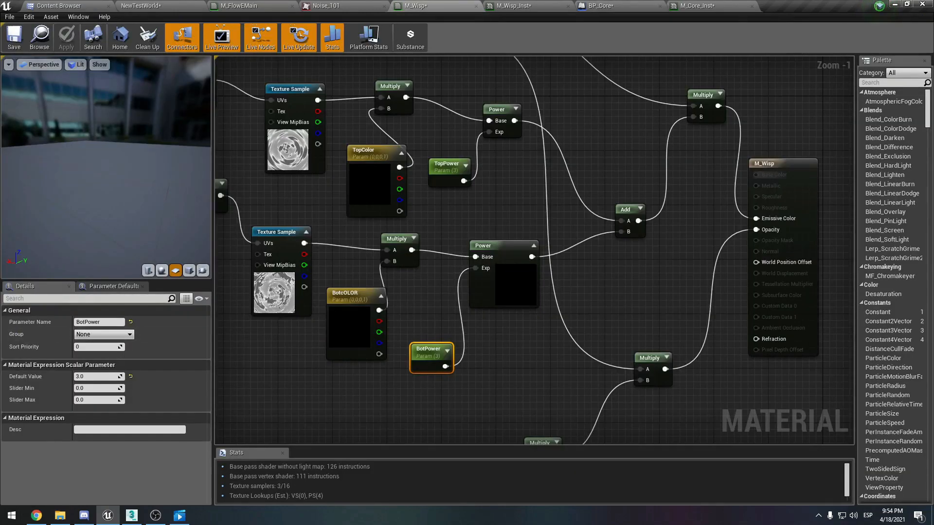
pyautogui.click(777, 165)
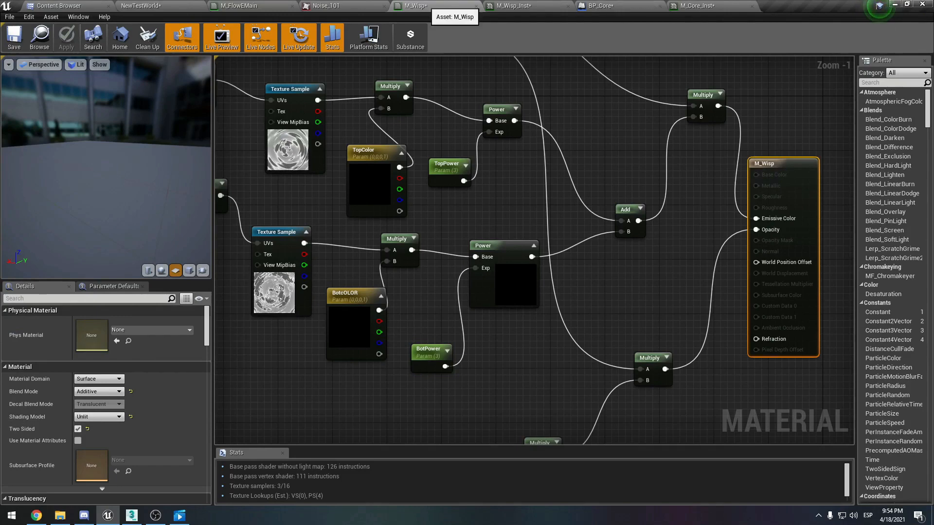
pyautogui.moveTo(426, 7); pyautogui.dragTo(519, 225)
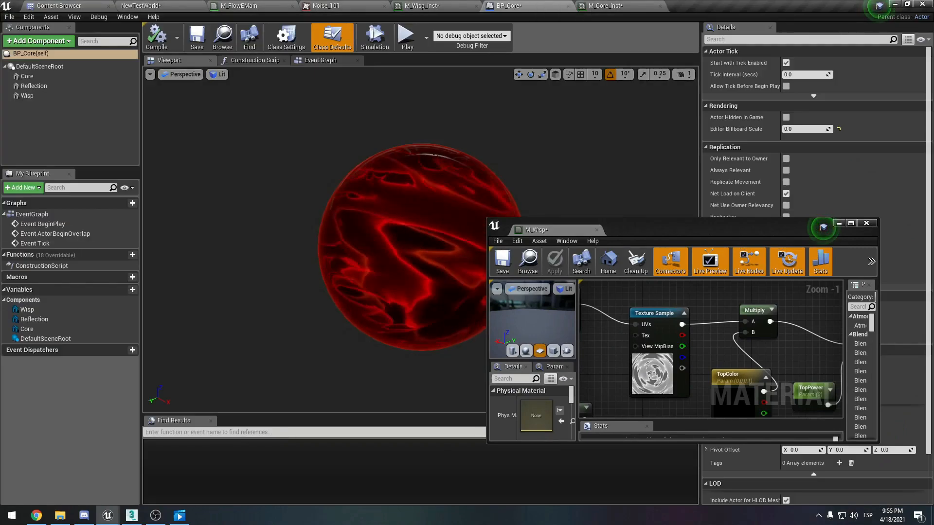
pyautogui.moveTo(519, 225); pyautogui.dragTo(567, 0)
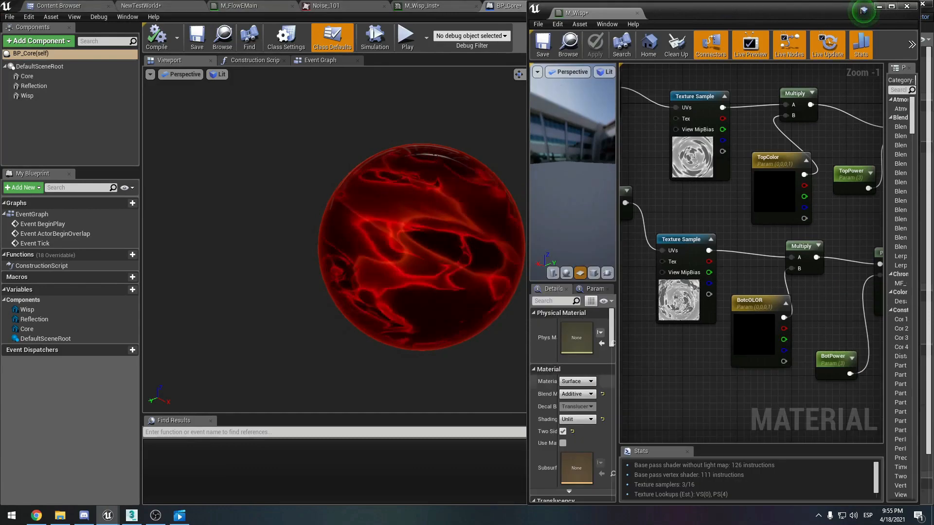
# Try M_Wisp with Two Sided disabled, apply it, and inspect the BP_Core sphere from several angles.
pyautogui.click(563, 431)
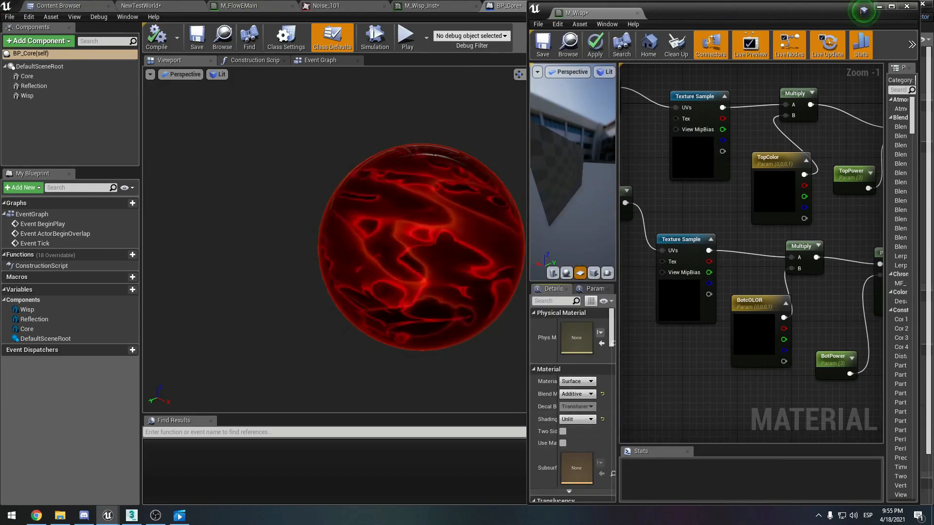
pyautogui.click(595, 44)
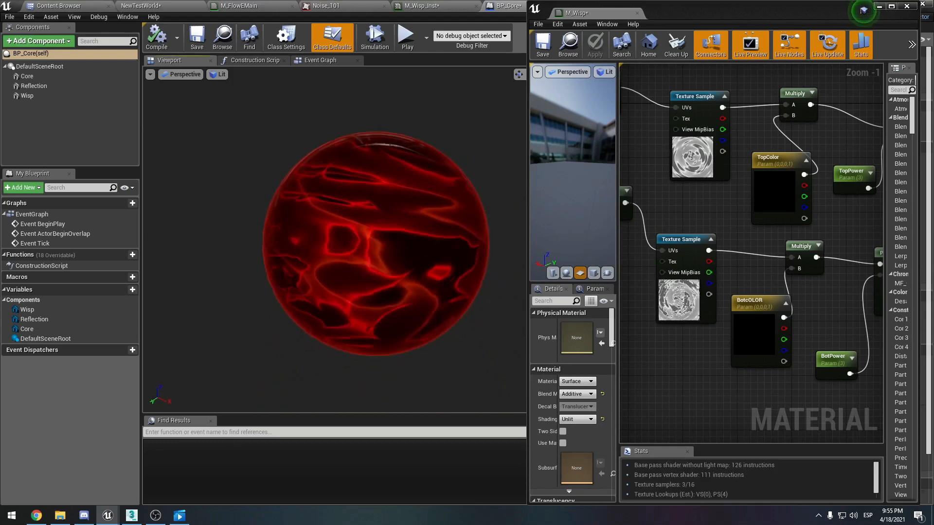
pyautogui.moveTo(360, 252); pyautogui.dragTo(389, 231)
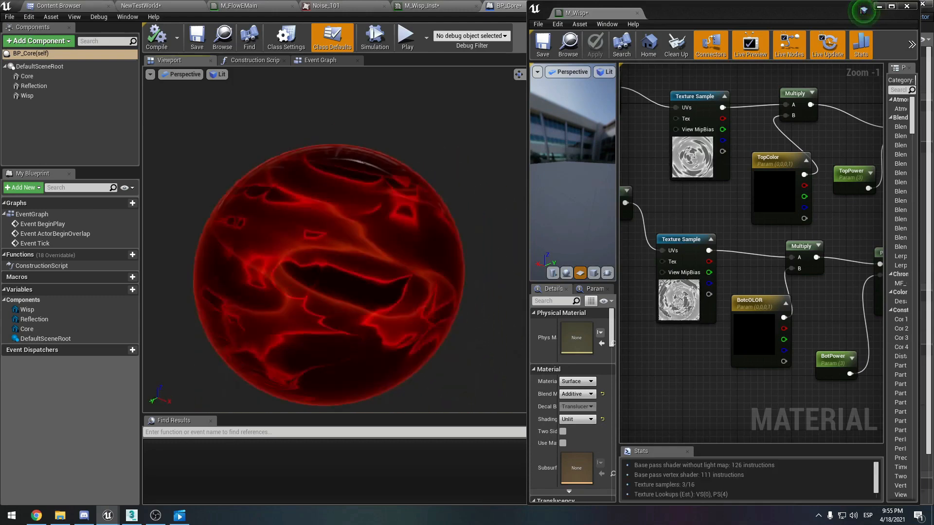
pyautogui.moveTo(341, 243); pyautogui.dragTo(291, 258, button='right')
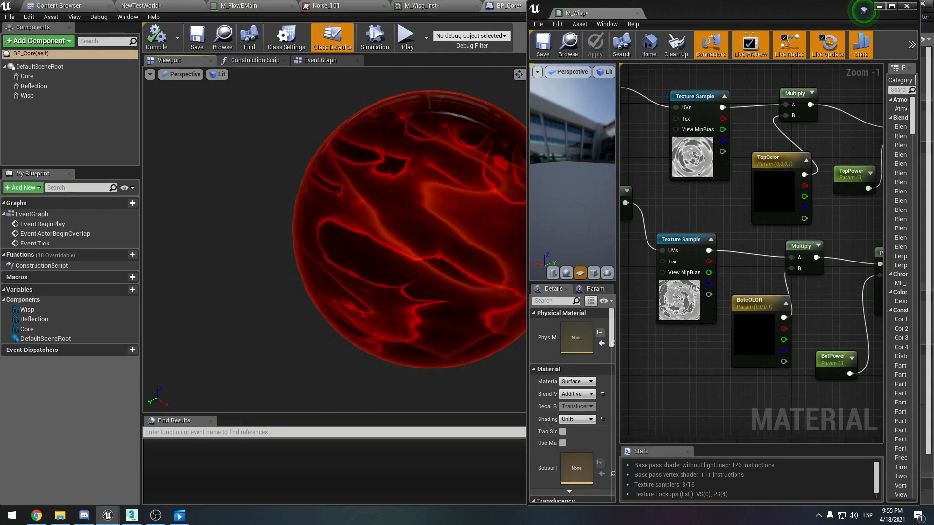
pyautogui.moveTo(334, 239); pyautogui.dragTo(365, 229, button='right')
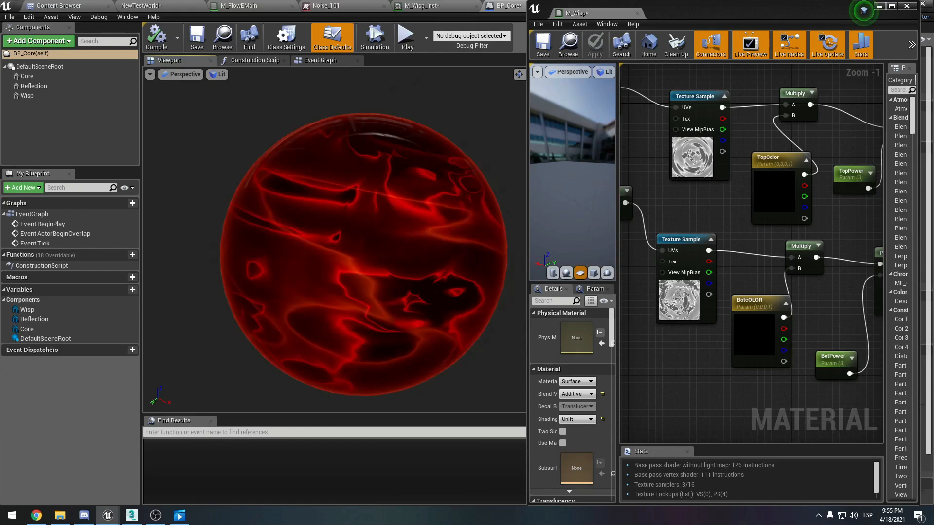
# Re-enable Two Sided on M_Wisp, apply the material, and check the BP_Core sphere.
pyautogui.click(562, 431)
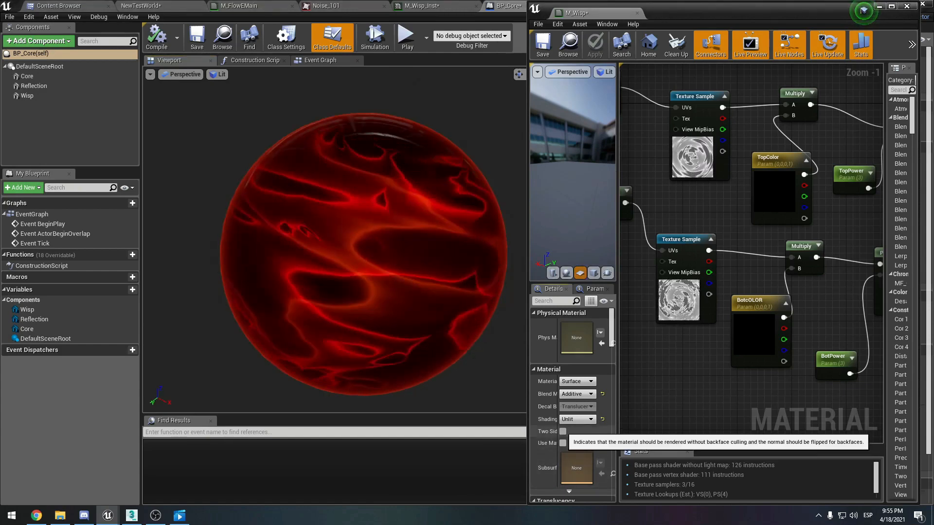
pyautogui.click(595, 45)
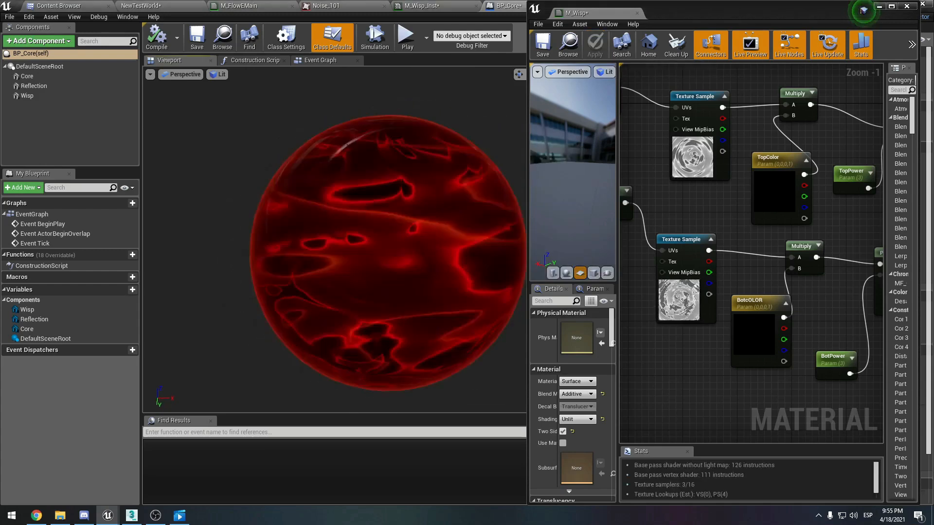
pyautogui.moveTo(336, 243)
pyautogui.mouseDown(button='right')
pyautogui.moveTo(349, 244)
pyautogui.moveTo(292, 243)
pyautogui.moveTo(326, 243)
pyautogui.moveTo(297, 241)
pyautogui.moveTo(326, 282)
pyautogui.moveTo(360, 282)
pyautogui.moveTo(316, 263)
pyautogui.moveTo(340, 248)
pyautogui.moveTo(326, 243)
pyautogui.mouseUp(button='right')
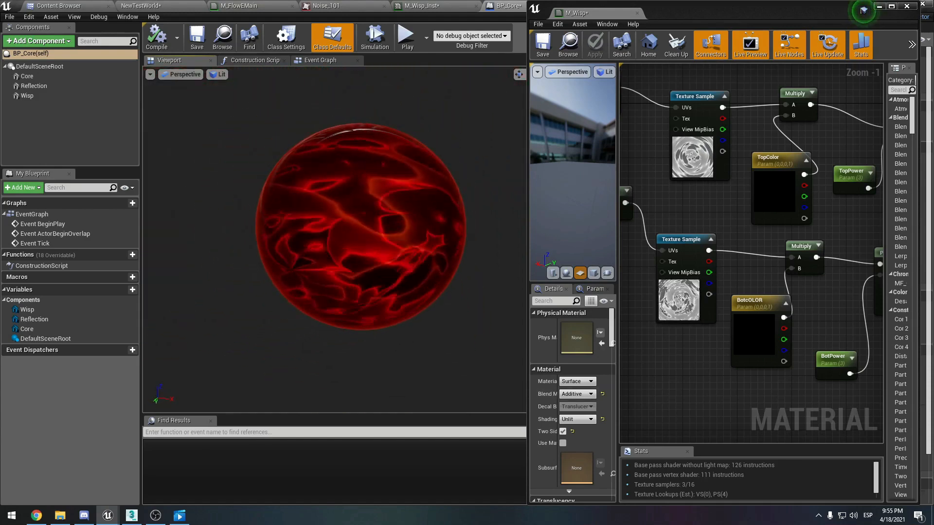
# Dock the floating M_Wisp editor back into the main window.
pyautogui.moveTo(685, 373)
pyautogui.mouseDown(button='right')
pyautogui.moveTo(666, 367)
pyautogui.moveTo(703, 369)
pyautogui.mouseUp(button='right')
pyautogui.scroll(-2, 666, 368)
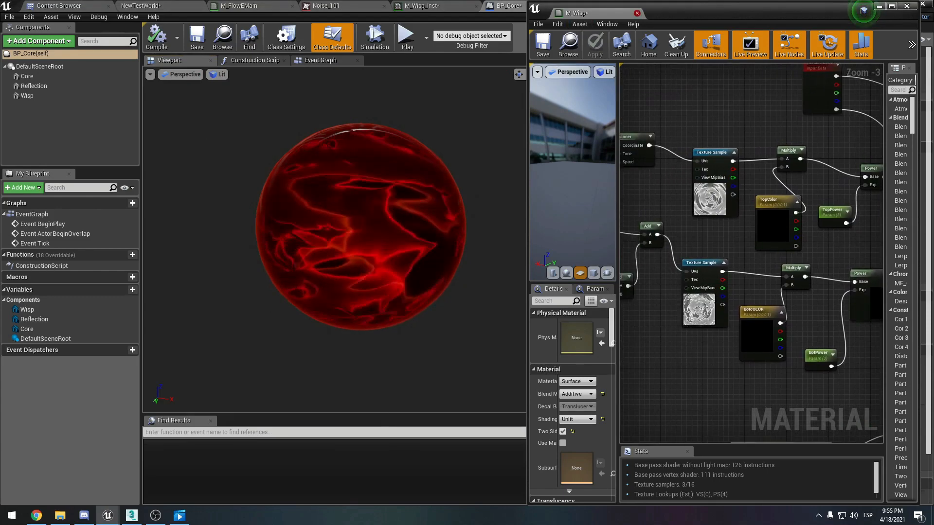
pyautogui.moveTo(591, 13); pyautogui.dragTo(614, 6)
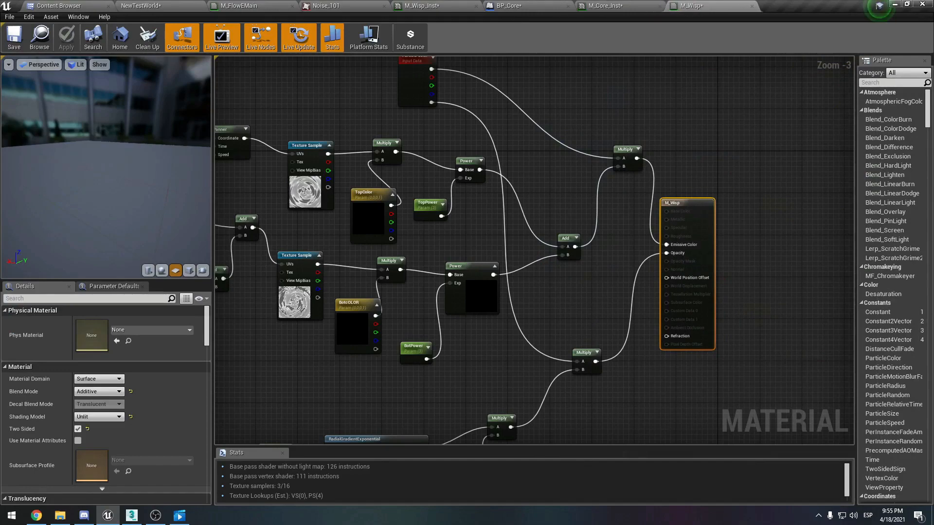
# Open the M_Core material from the Tutorials folder and place its editor in a floating window beside the BP_Core viewport.
pyautogui.click(78, 7)
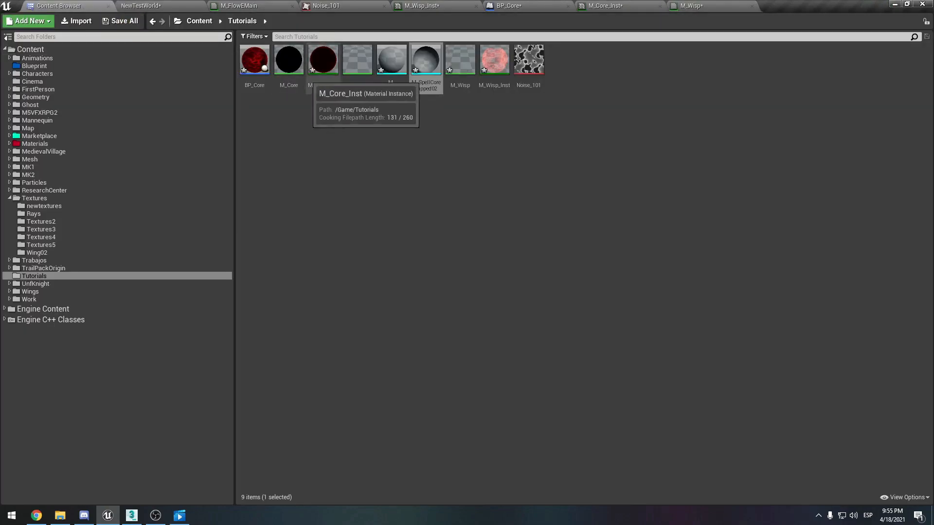
pyautogui.doubleClick(288, 60)
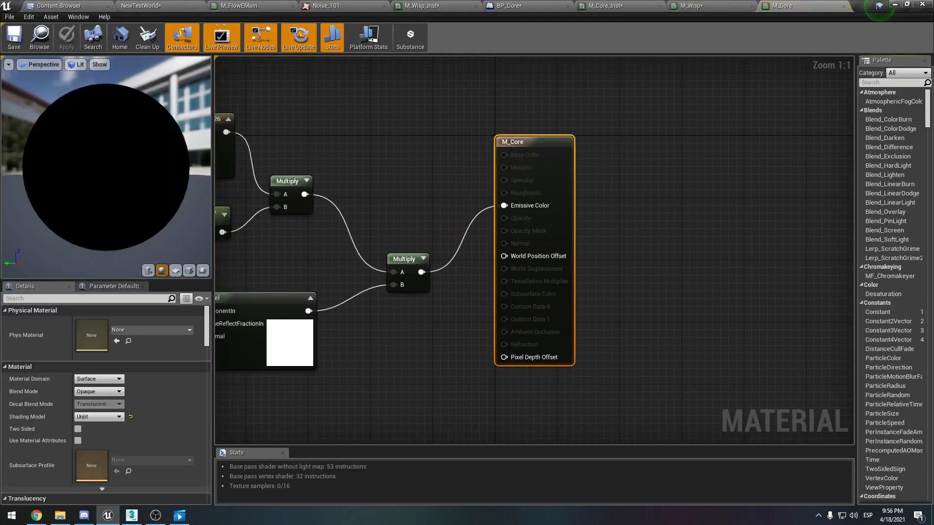
pyautogui.click(530, 6)
pyautogui.click(797, 6)
pyautogui.moveTo(797, 6); pyautogui.dragTo(735, 103)
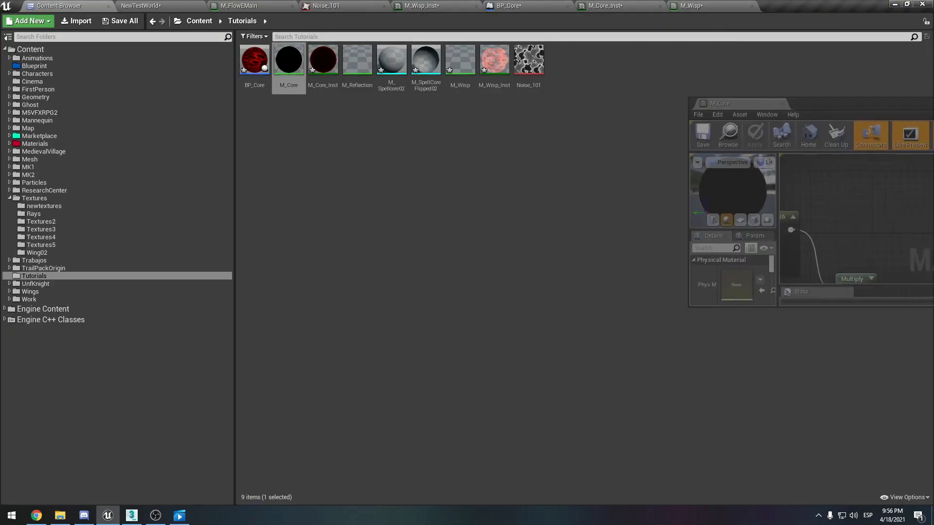
pyautogui.moveTo(885, 103); pyautogui.dragTo(784, 1)
pyautogui.click(527, 6)
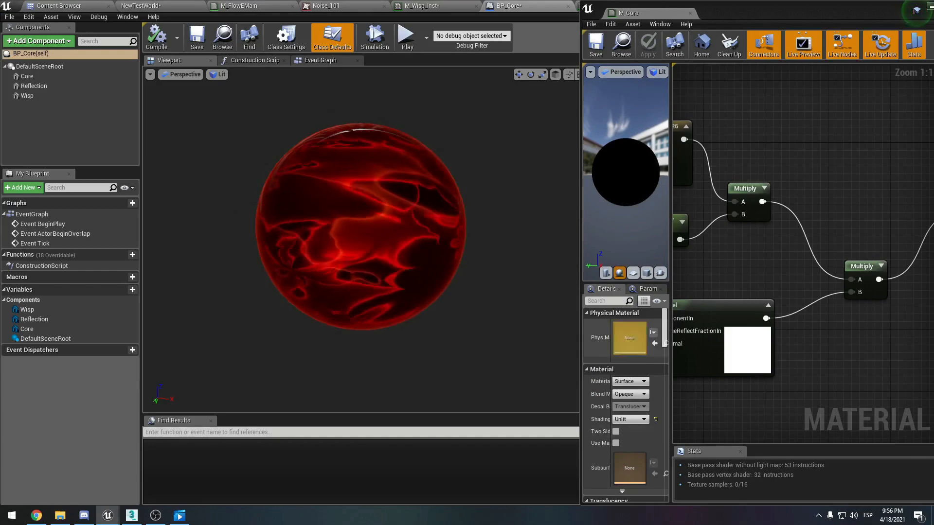
# Try Two Sided on M_Core with the material applied, and disable it again and reapply.
pyautogui.click(616, 431)
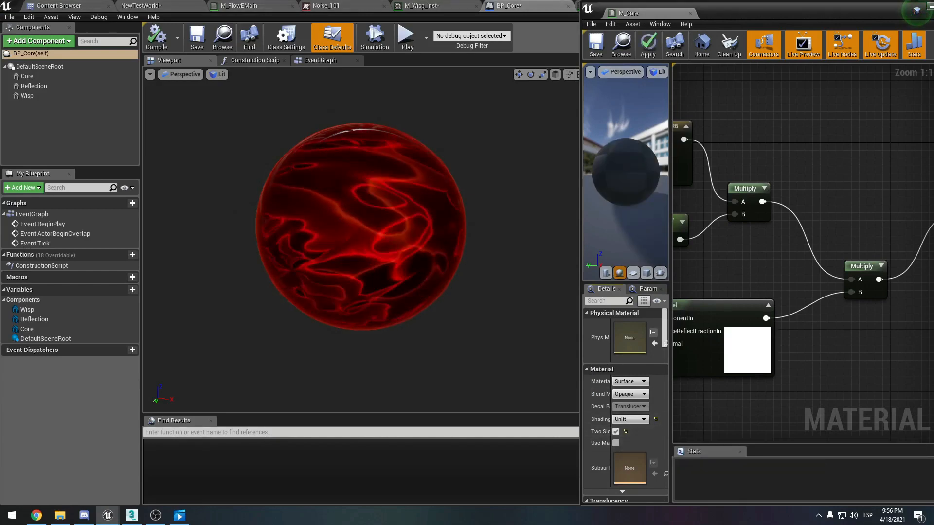
pyautogui.click(648, 44)
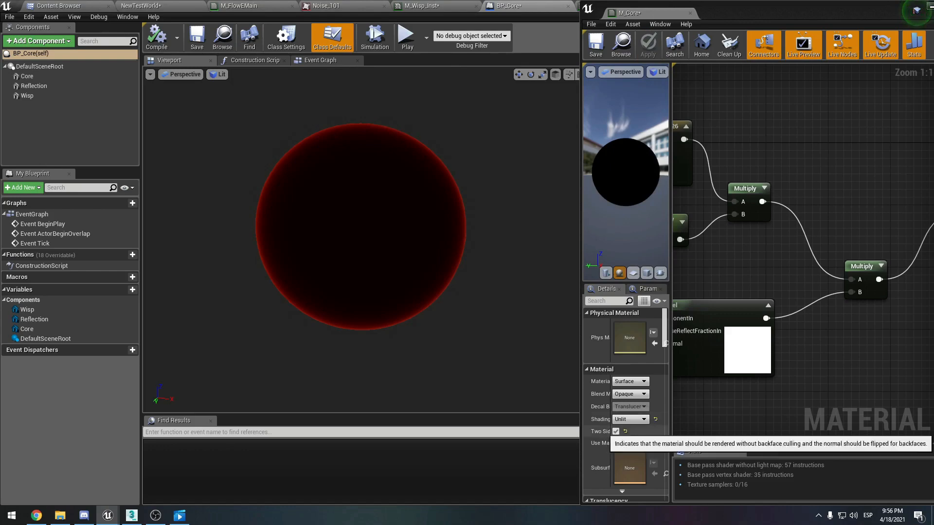
pyautogui.click(616, 431)
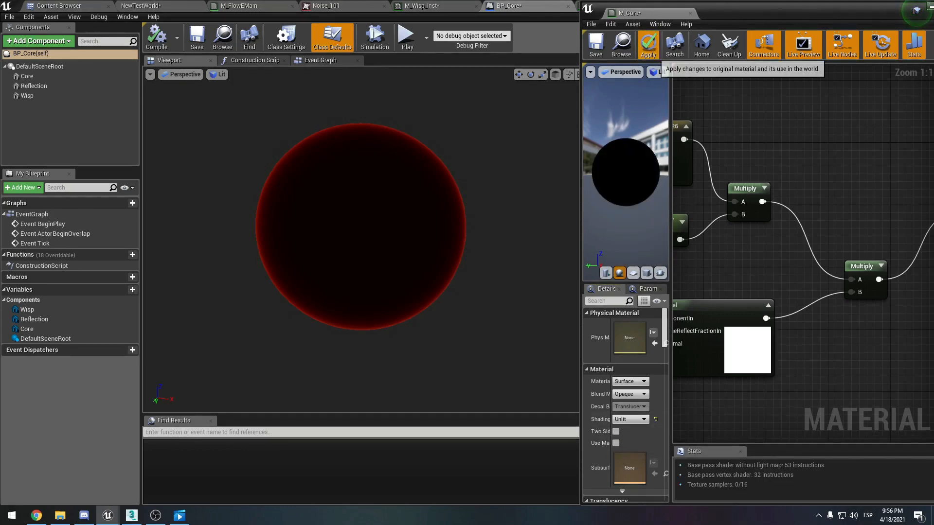
pyautogui.click(648, 44)
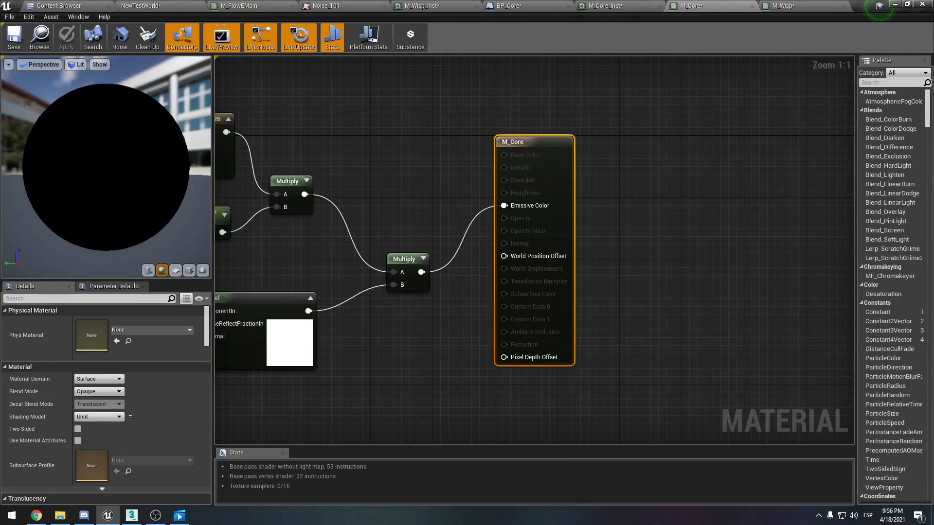
# Return to the BP_Core viewport and inspect the layered sphere from several angles.
pyautogui.click(516, 6)
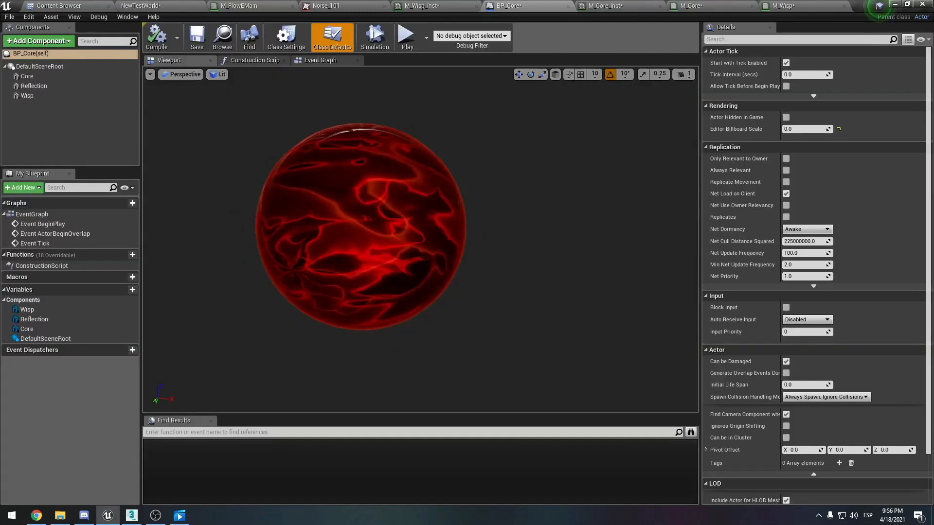
pyautogui.moveTo(370, 243); pyautogui.dragTo(365, 226, button='right')
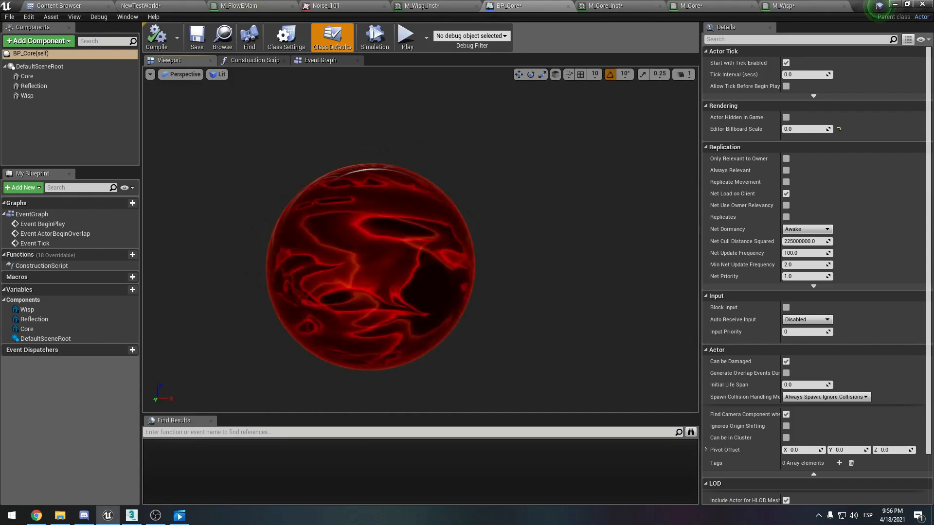
pyautogui.moveTo(370, 244); pyautogui.dragTo(346, 214)
pyautogui.moveTo(346, 214); pyautogui.dragTo(328, 222, button='right')
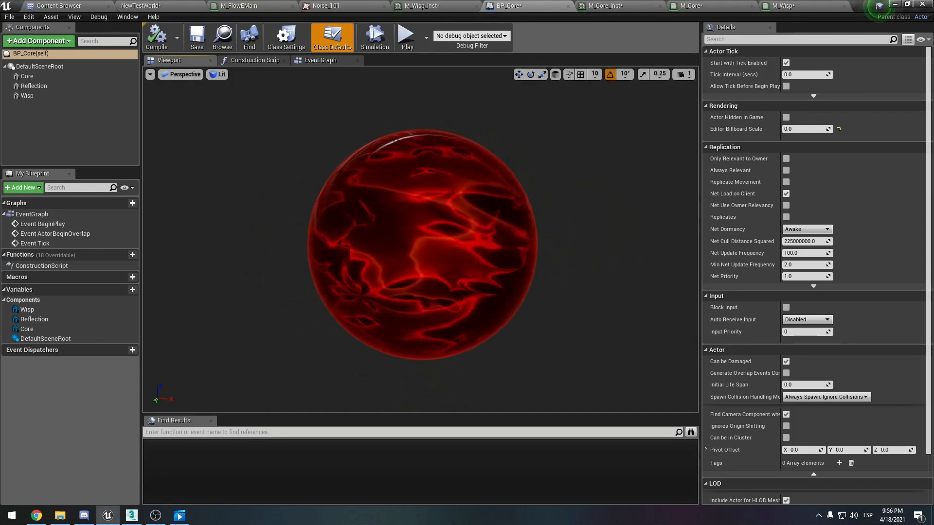
# Place the M_Core_Inst editor in a floating window beside the BP_Core viewport and reframe the sphere.
pyautogui.click(602, 6)
pyautogui.moveTo(603, 6); pyautogui.dragTo(707, 1)
pyautogui.moveTo(418, 204); pyautogui.dragTo(450, 204, button='right')
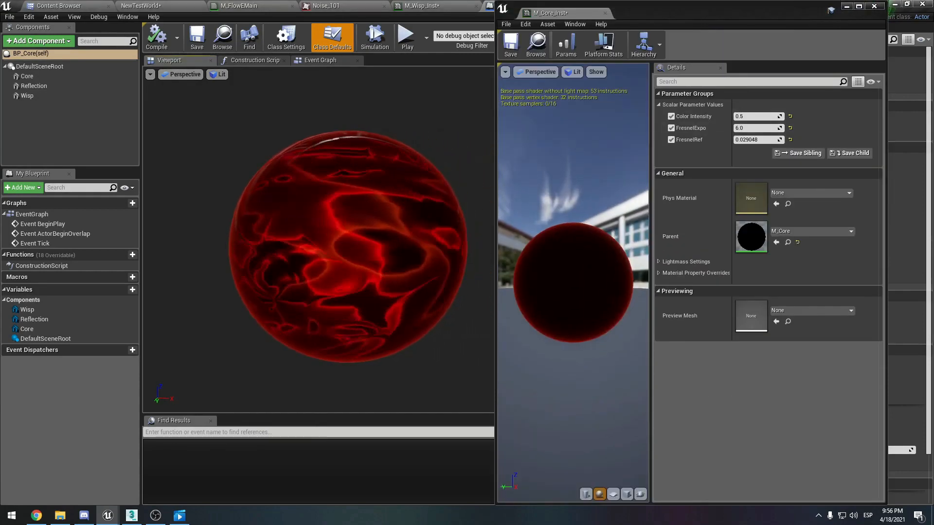
# Try a Color Intensity of 1 on M_Core_Inst and settle on a value of 2.
pyautogui.click(751, 117)
pyautogui.write('1')
pyautogui.press('Return')
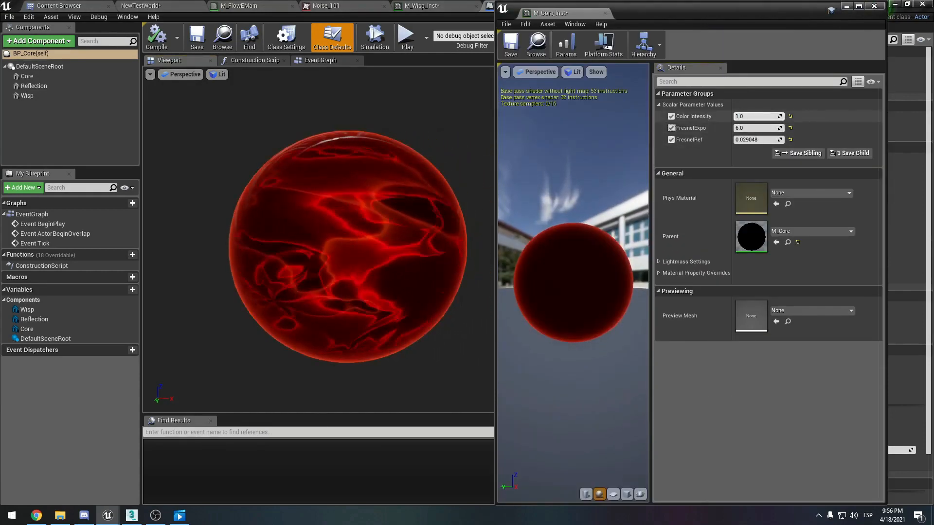
pyautogui.click(751, 117)
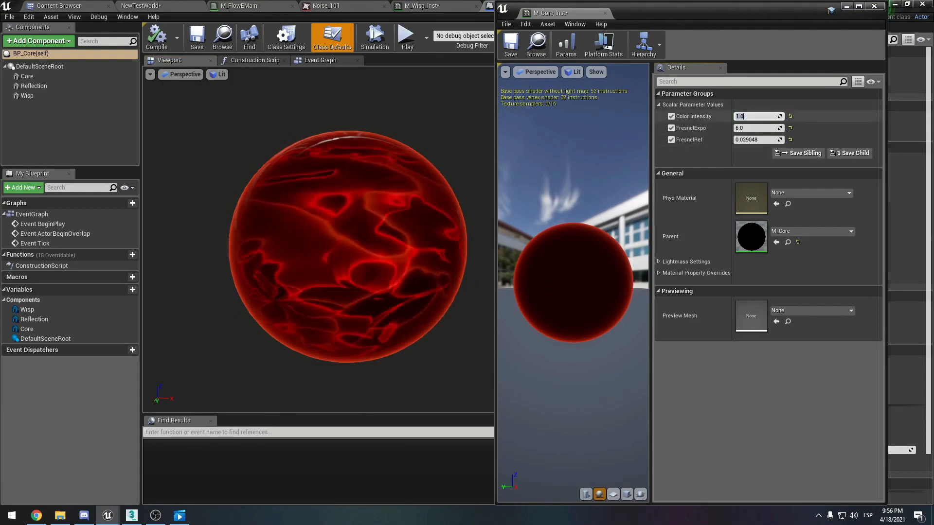
pyautogui.write('2')
pyautogui.press('Return')
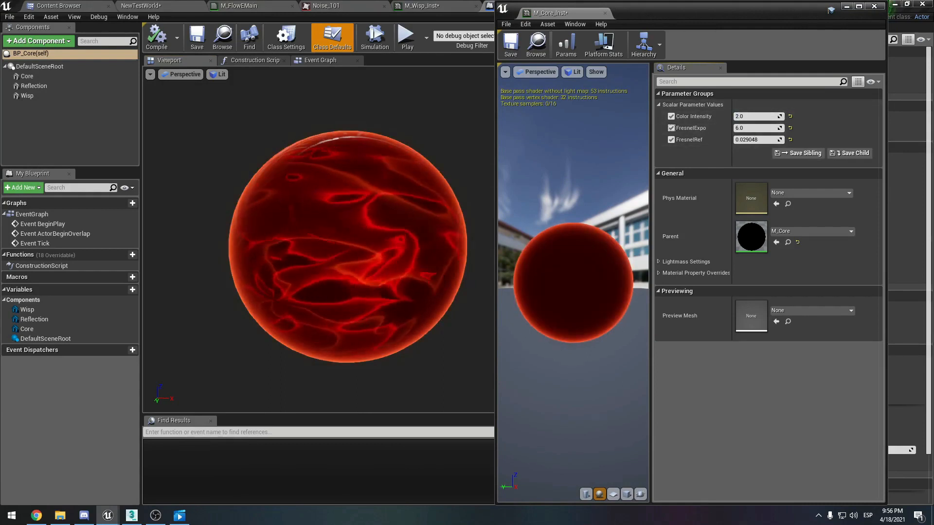
# Set FresnelExpo to 10 on M_Core_Inst, dock its editor back into the main window, and return to BP_Core.
pyautogui.click(740, 128)
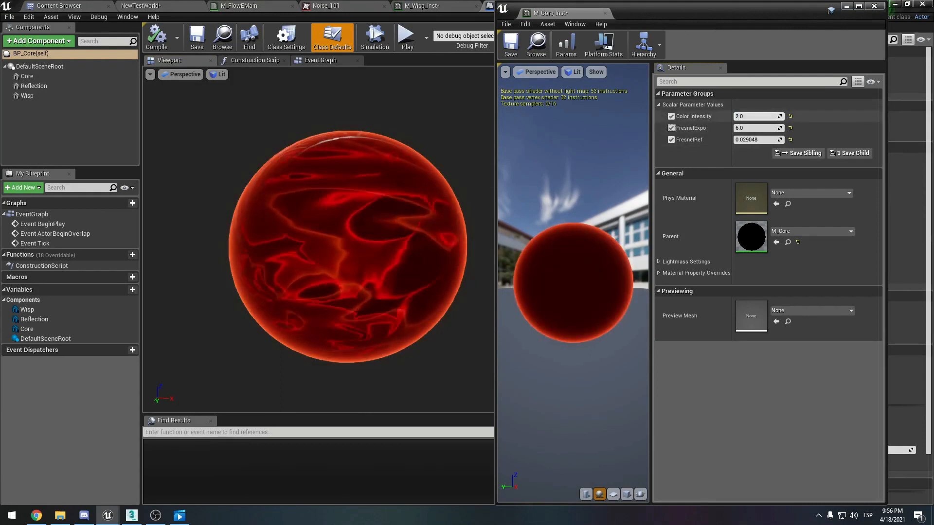
pyautogui.write('10')
pyautogui.press('Return')
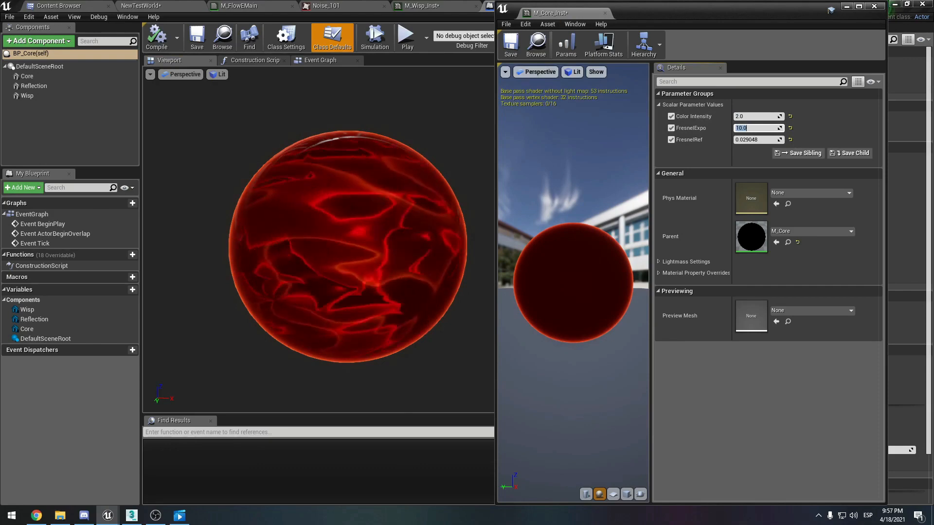
pyautogui.moveTo(558, 4); pyautogui.dragTo(601, 6)
pyautogui.click(524, 4)
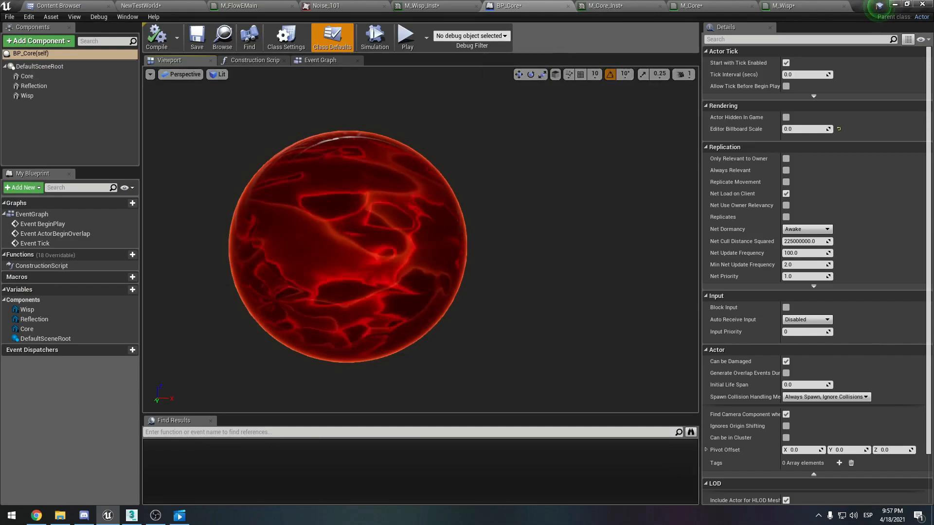
# Review the M_Core and M_Wisp material graphs and return to the BP_Core viewport.
pyautogui.click(707, 6)
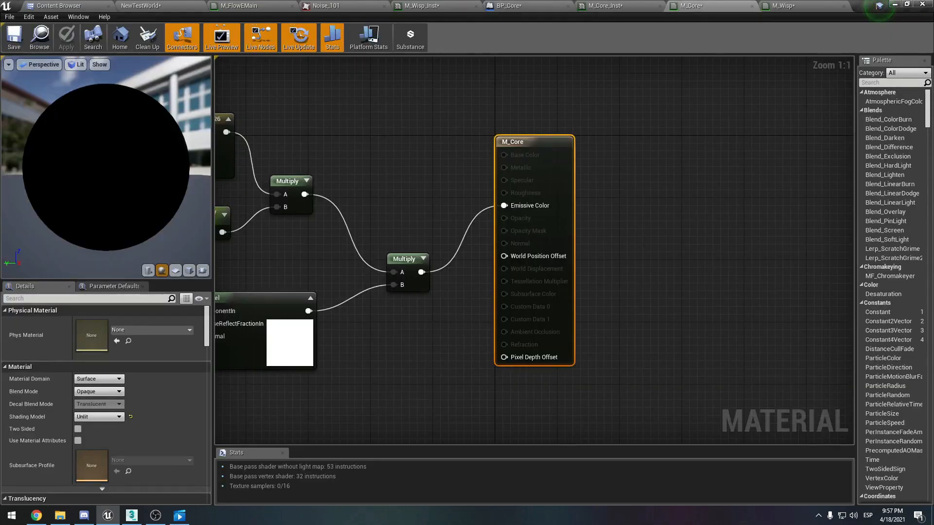
pyautogui.moveTo(593, 209); pyautogui.dragTo(741, 196, button='right')
pyautogui.click(782, 6)
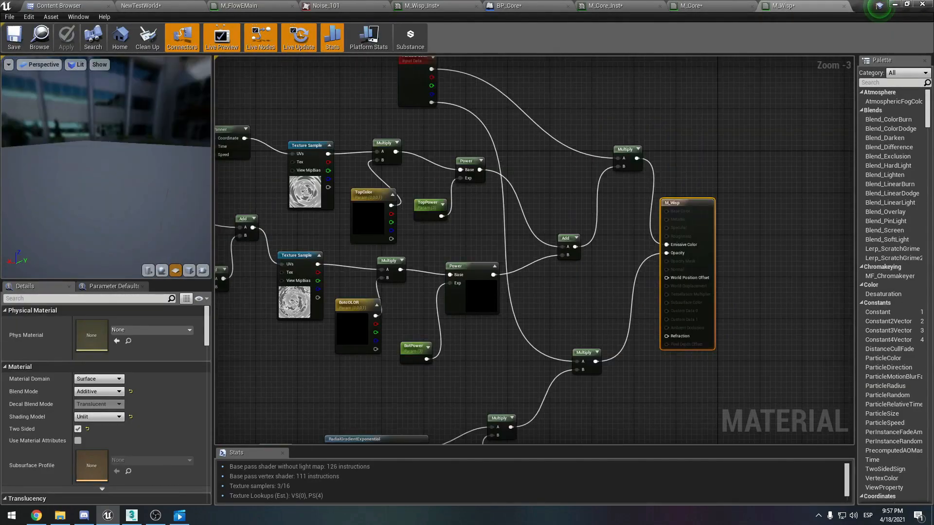
pyautogui.moveTo(418, 243); pyautogui.dragTo(582, 228, button='right')
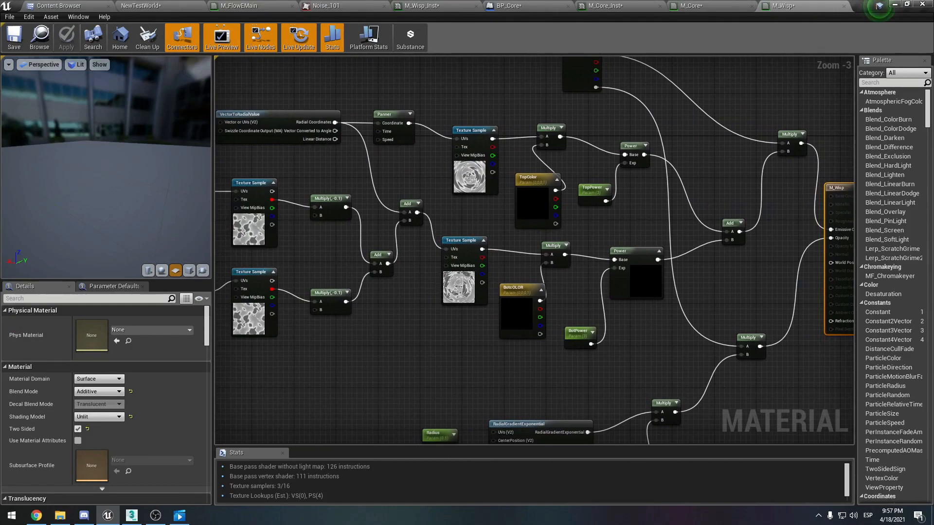
pyautogui.click(508, 5)
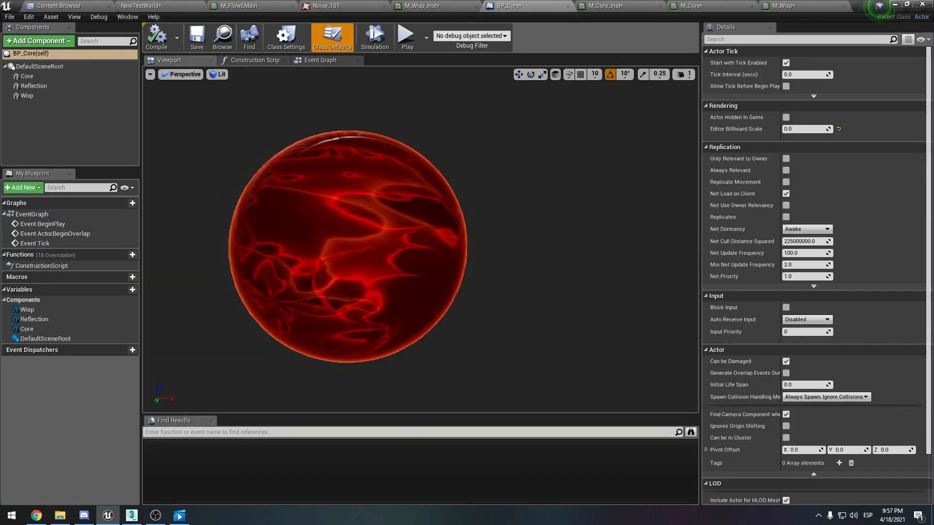